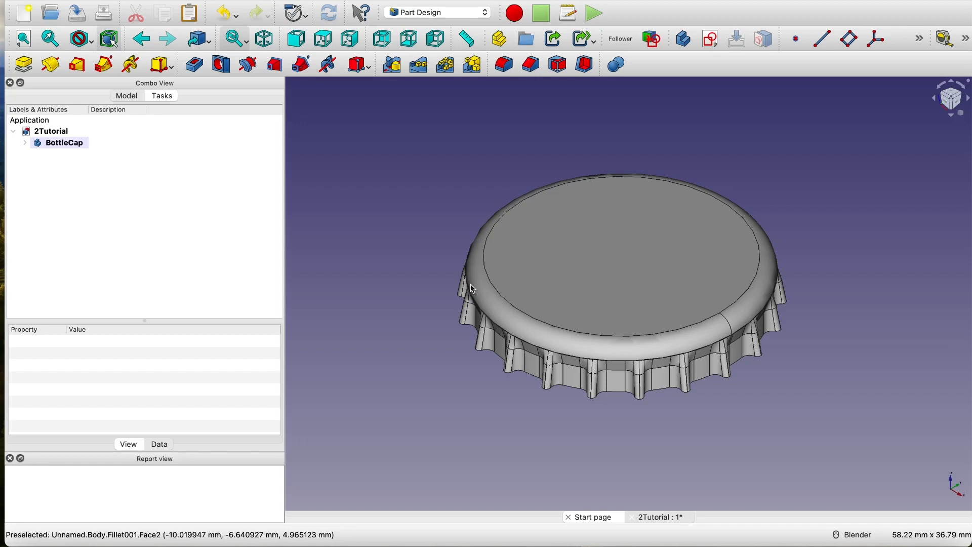
- Examine the finished BottleCap model from the front and from below to see its rounded rim and fluted skirt
middle_drag(473, 289, 584, 348)
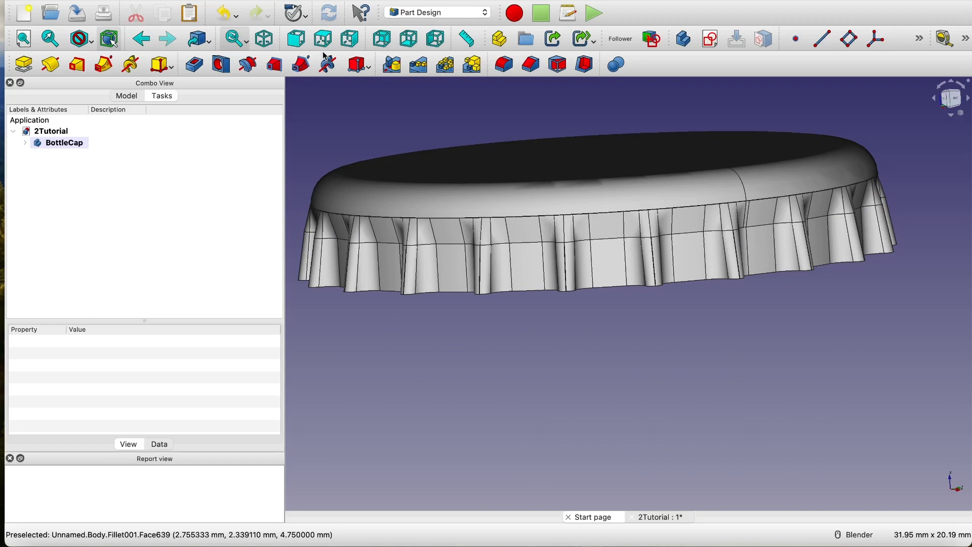
click(296, 40)
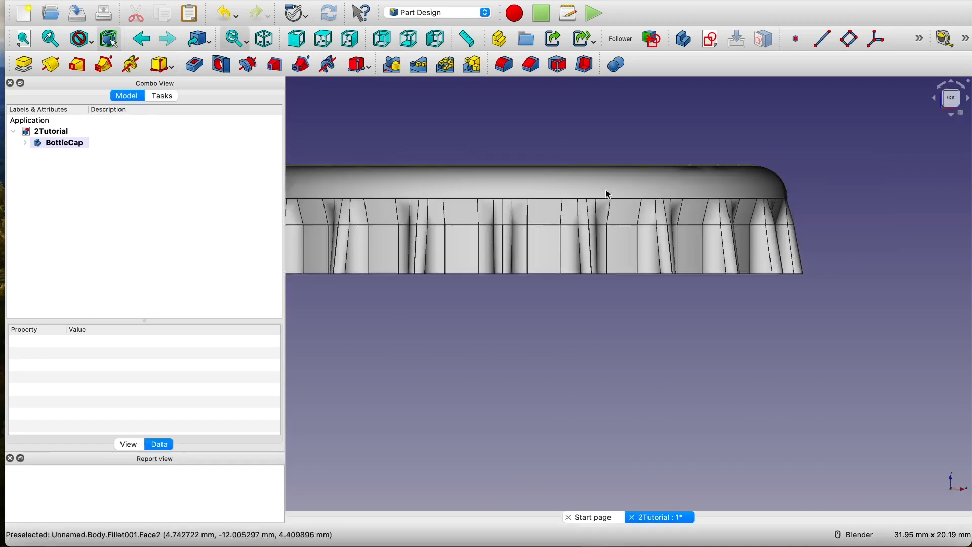
shift+middle_drag(570, 345, 709, 338)
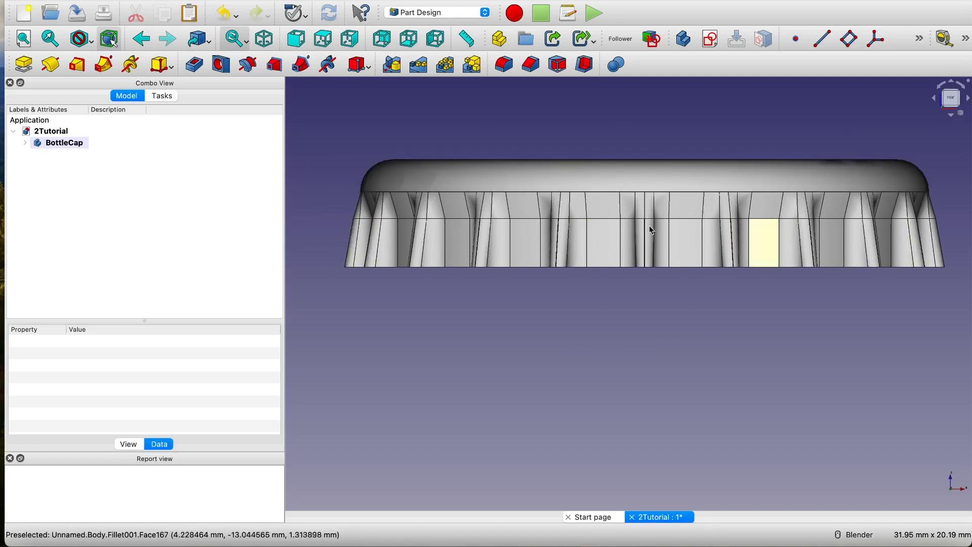
middle_drag(799, 245, 648, 278)
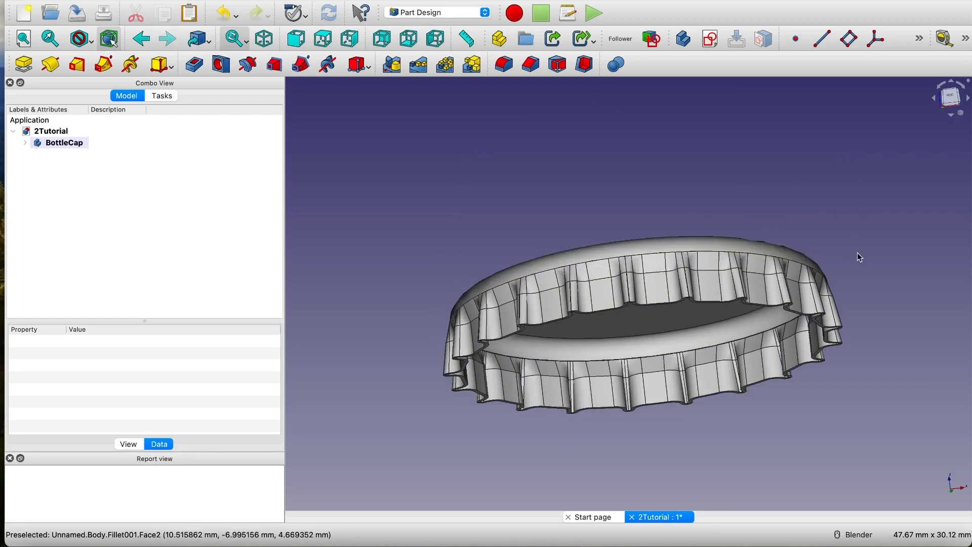
middle_drag(858, 258, 824, 291)
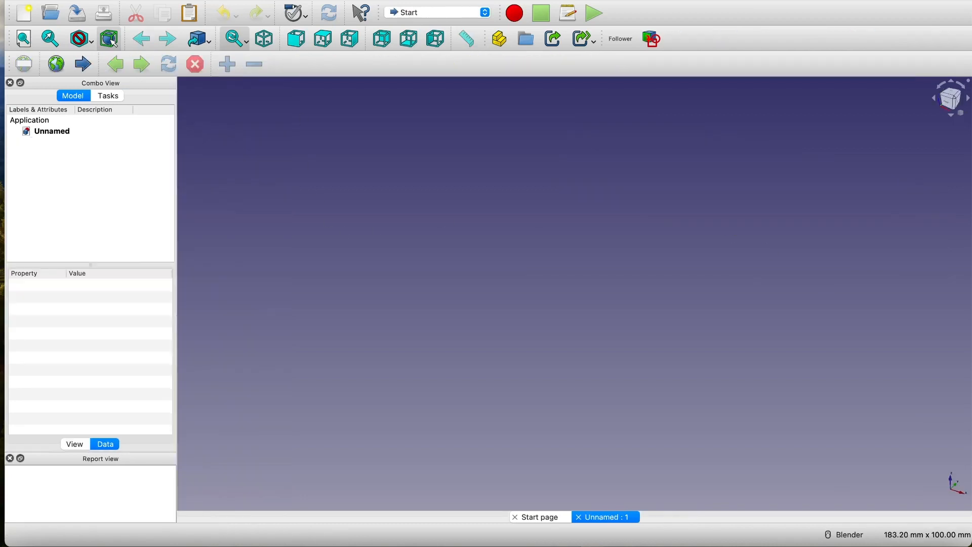
- Switch the new document to the Part Design workbench and select the document in the model tree
click(434, 11)
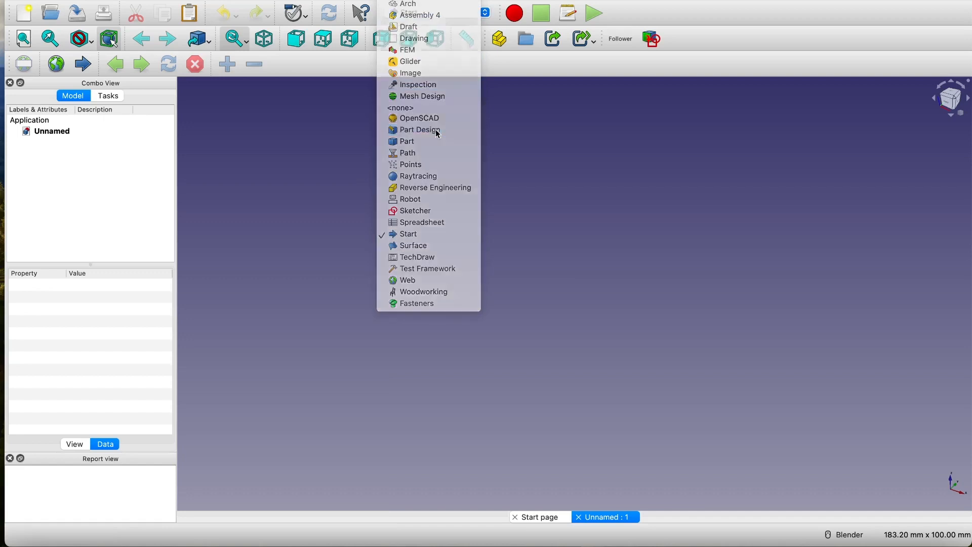
click(437, 131)
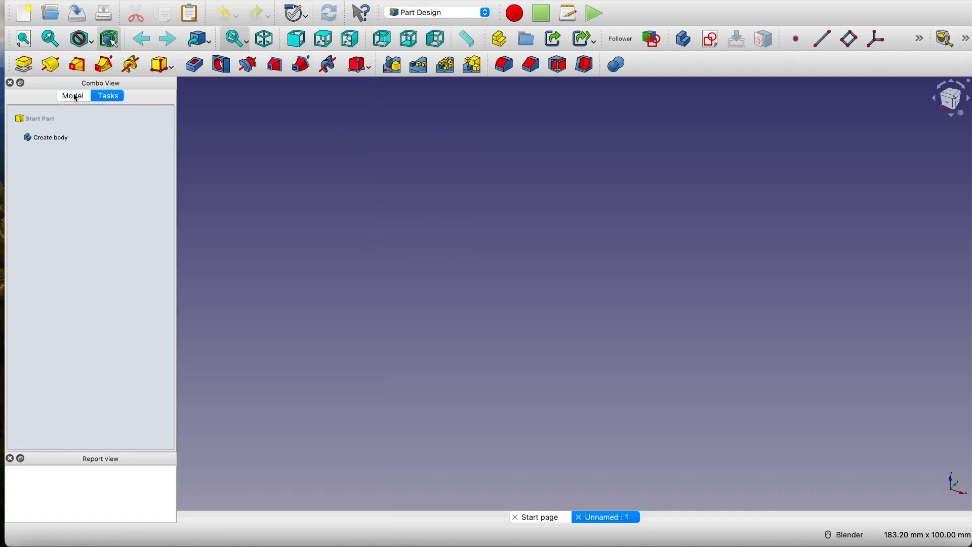
click(75, 96)
click(62, 132)
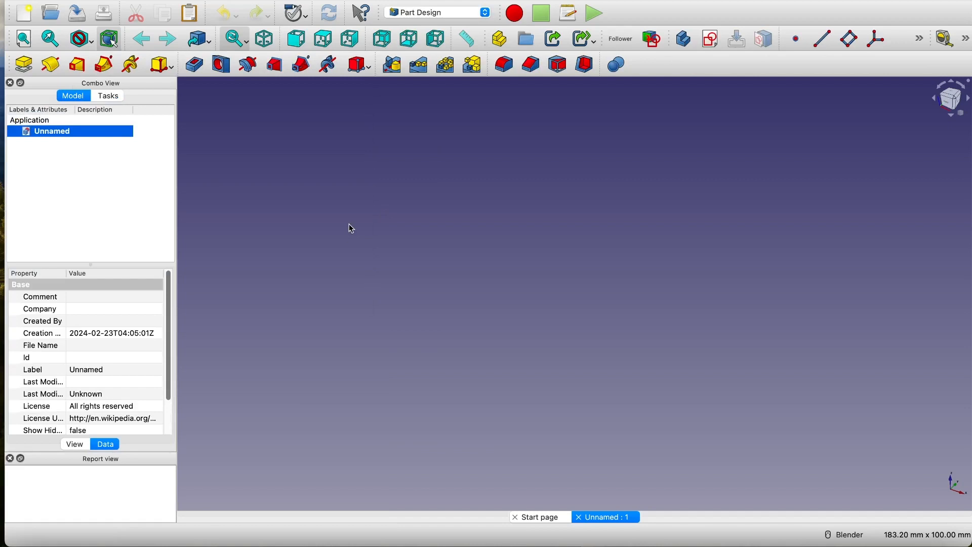
- Save the document as 2_Tutorial in the Tutorial folder and widen the model tree area slightly
key(super+shift+s)
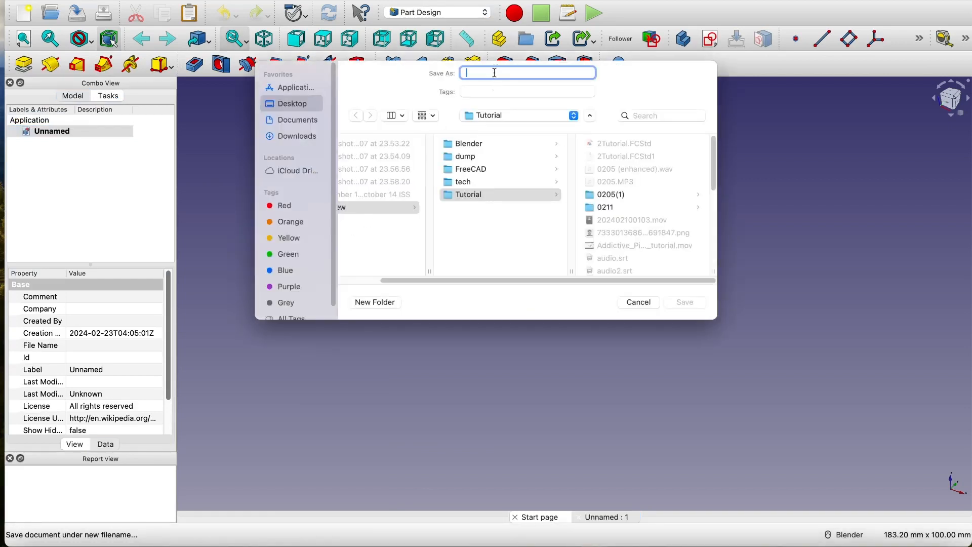
text(2_Tutorial)
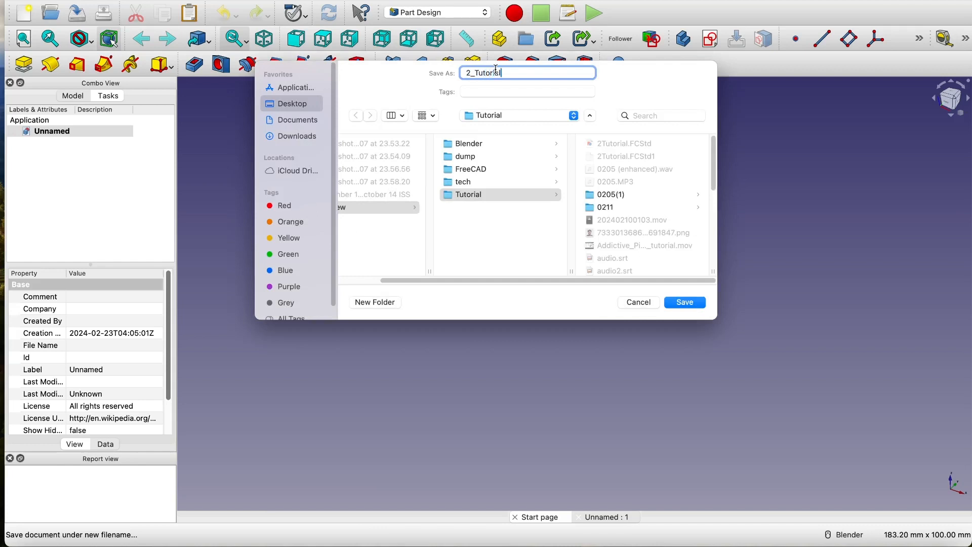
click(695, 304)
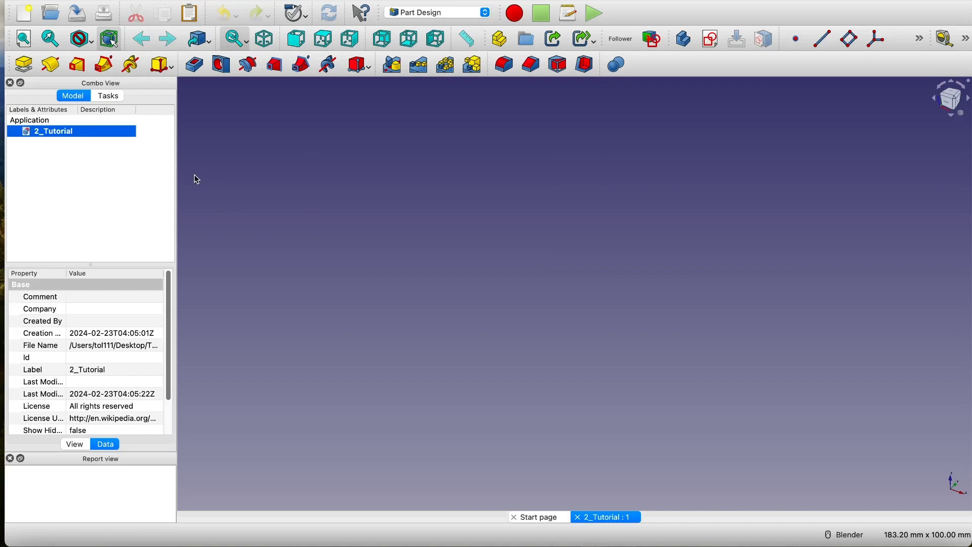
drag(177, 165, 203, 167)
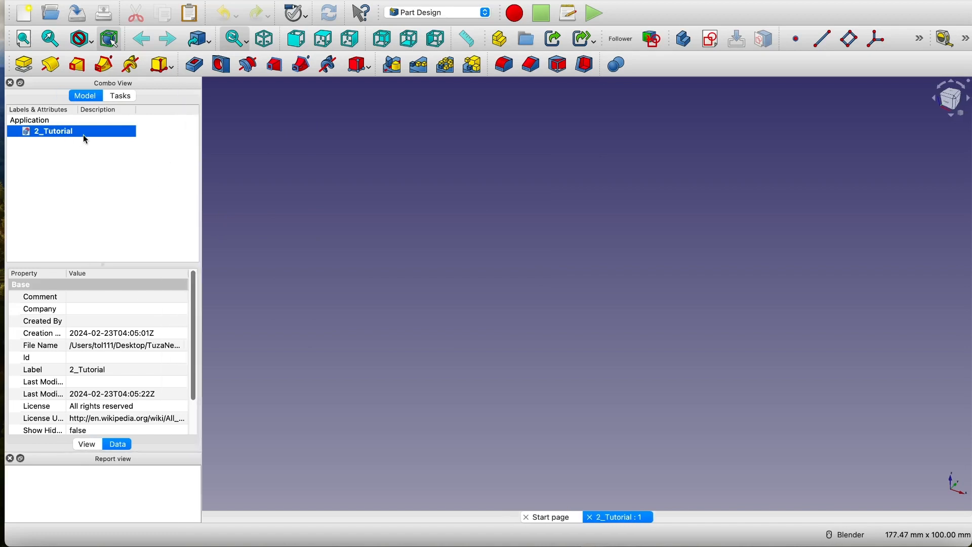
- Create a new body in the document and rename it BottomLayer
click(684, 39)
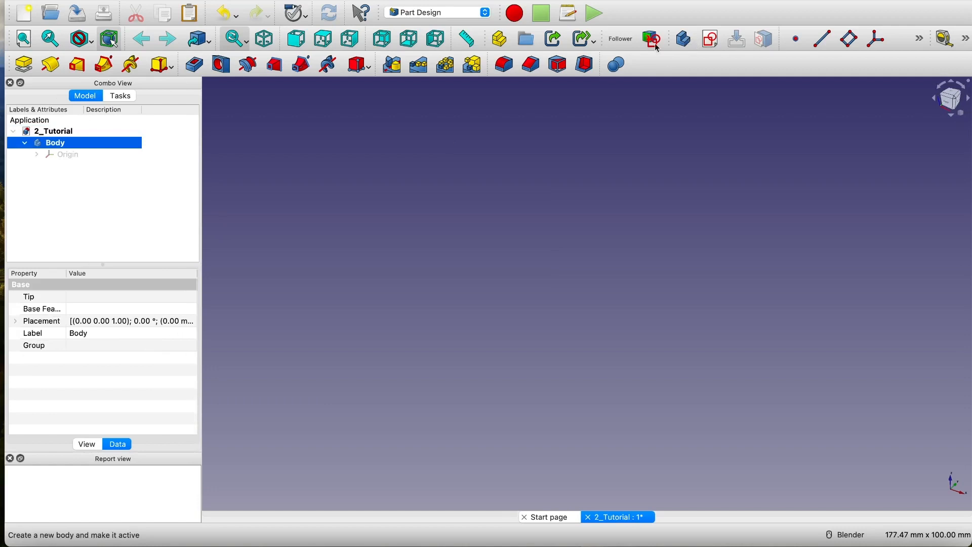
right_click(79, 145)
click(129, 345)
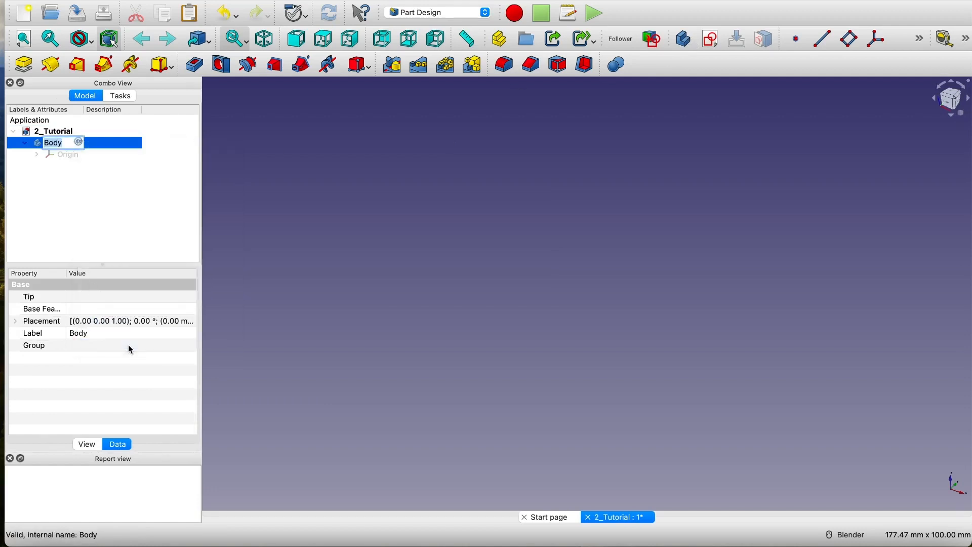
text(B)
text(ottomLayer)
key(Return)
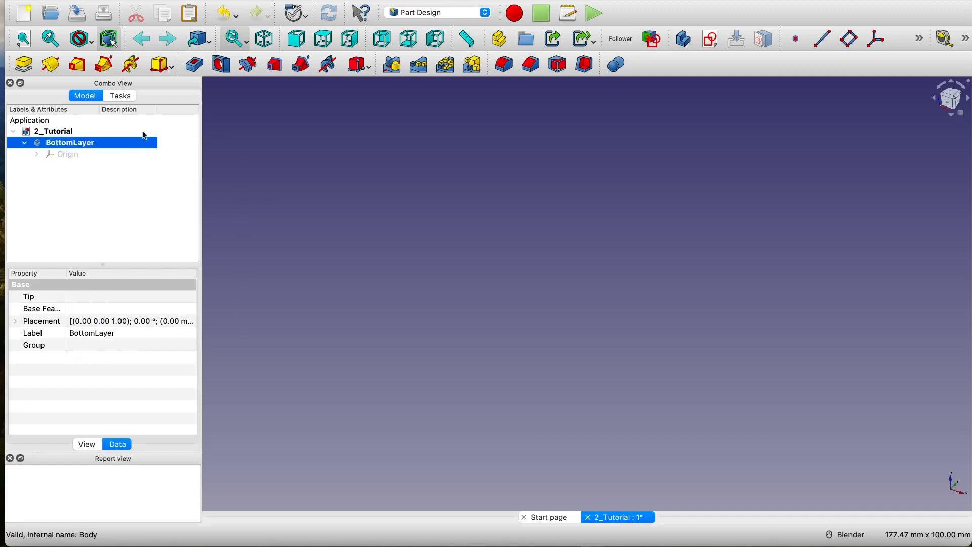
- Create a sketch on the XY plane and draw a circle of about 62 mm radius centred on the origin
click(714, 41)
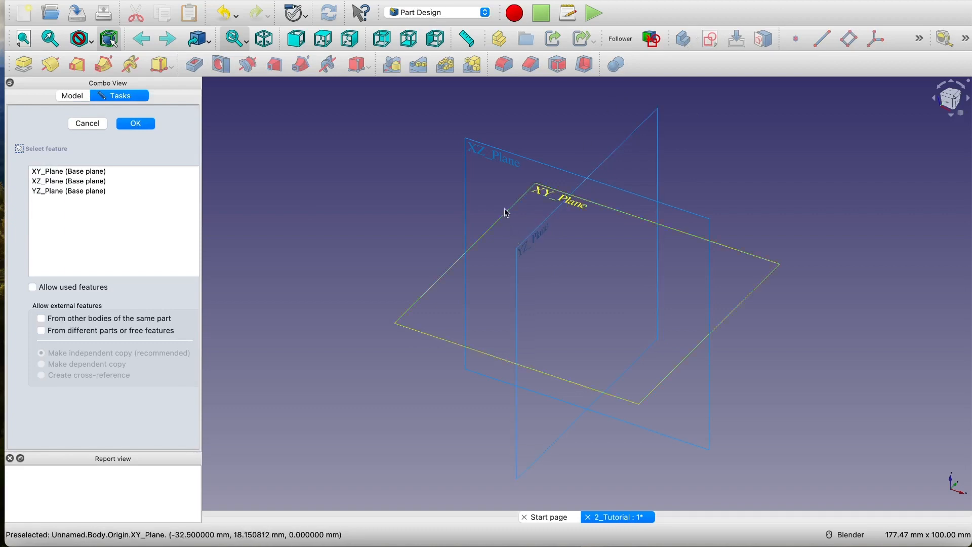
click(540, 194)
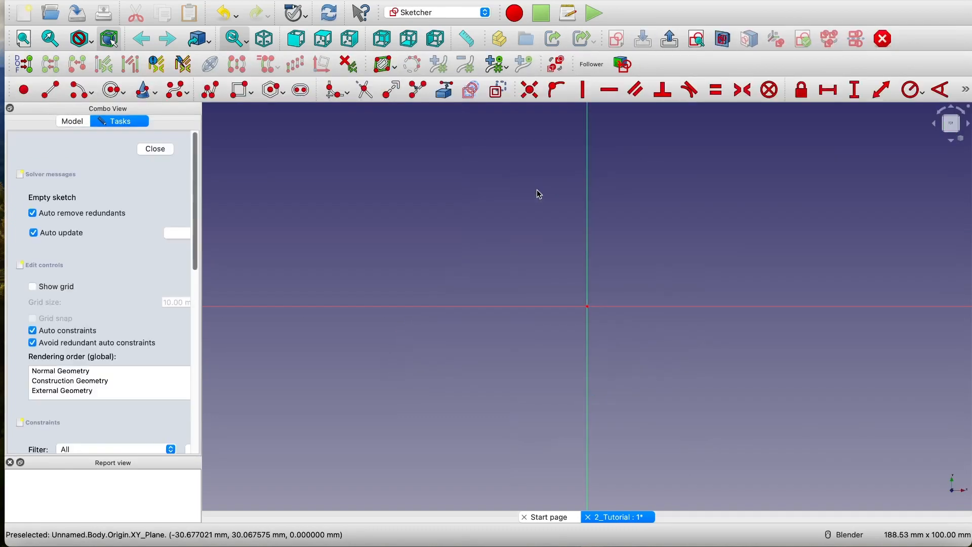
scroll(441, 191, down, 2)
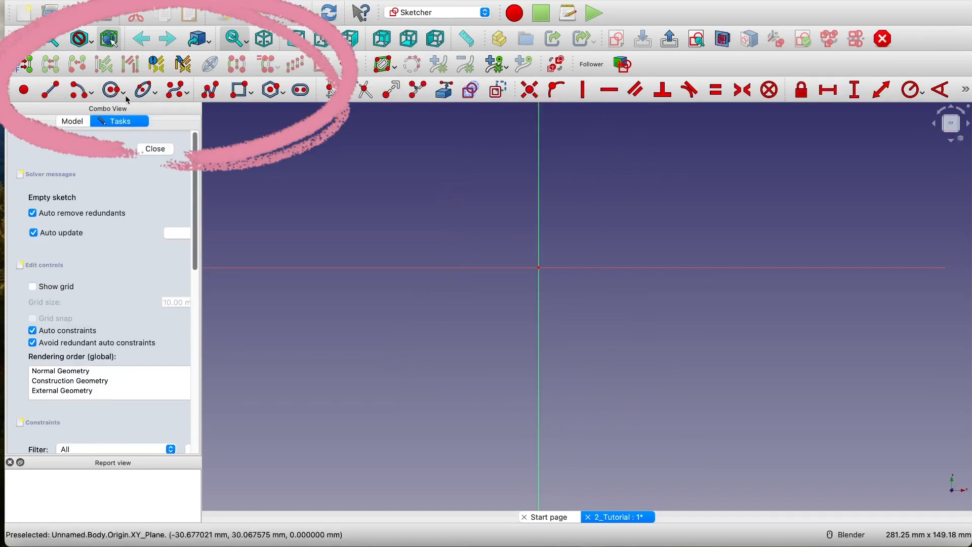
click(113, 91)
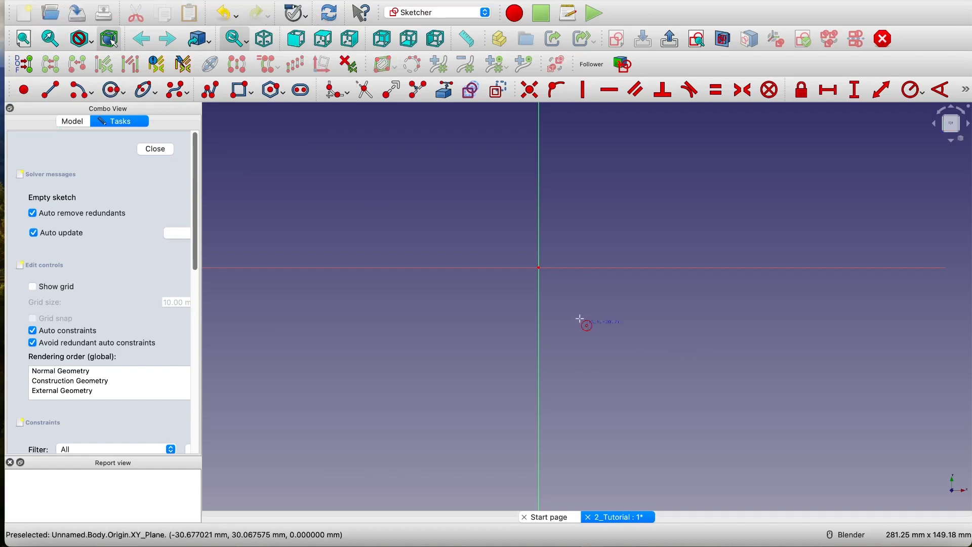
click(537, 267)
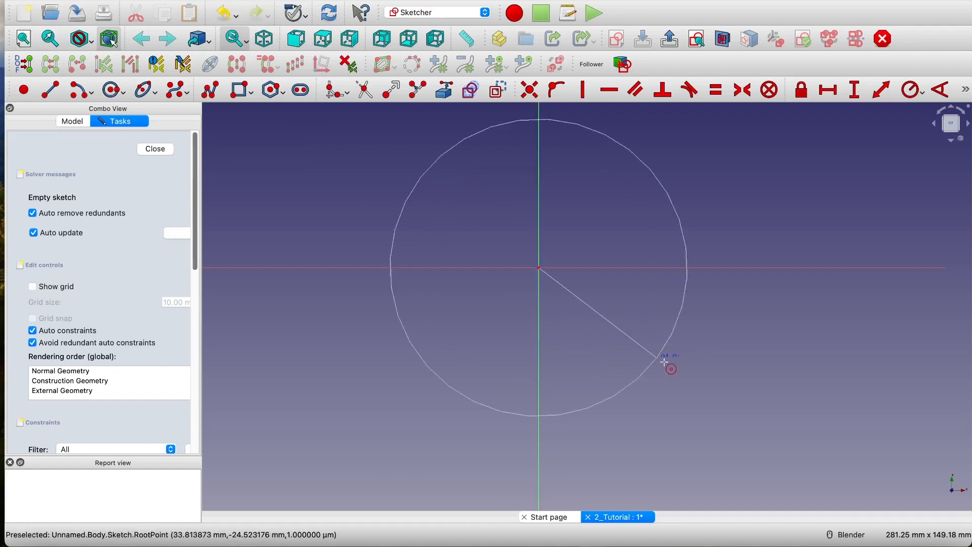
click(678, 373)
- Constrain the circle's radius to 13.62 mm
scroll(738, 336, down, 3)
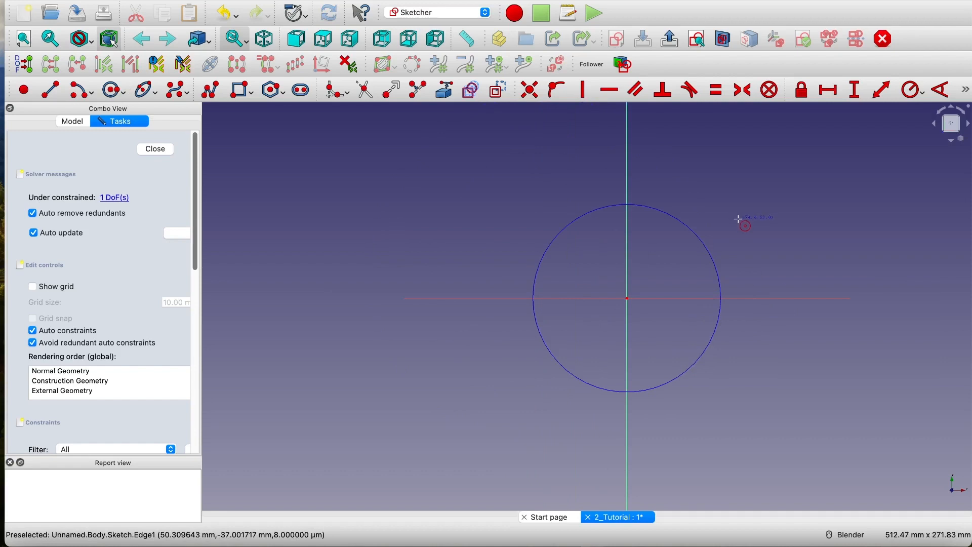
scroll(739, 218, up, 2)
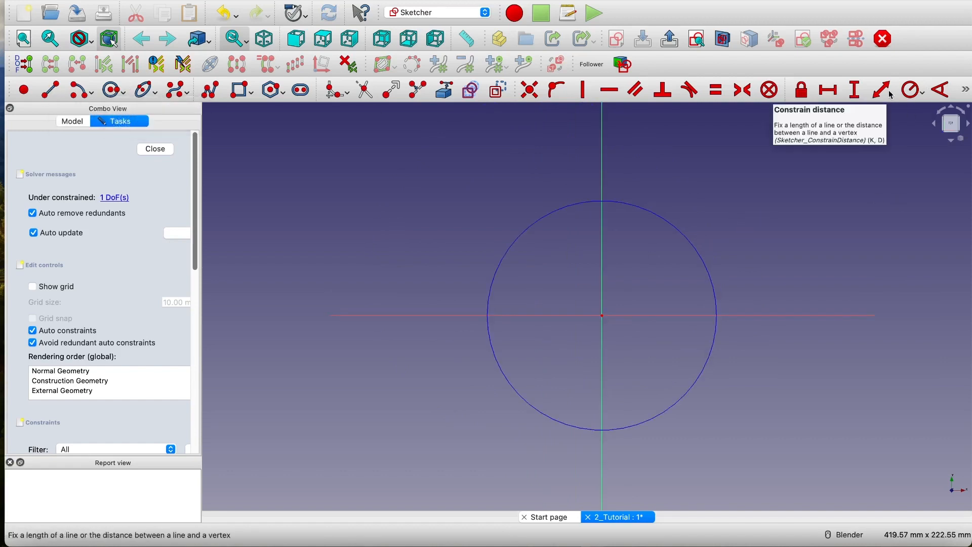
click(912, 90)
click(716, 299)
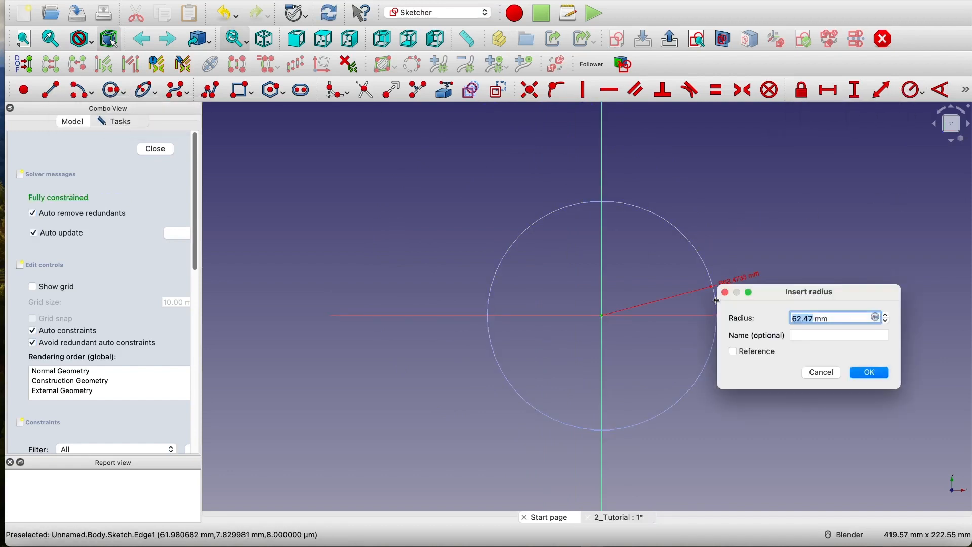
text(13.)
click(872, 375)
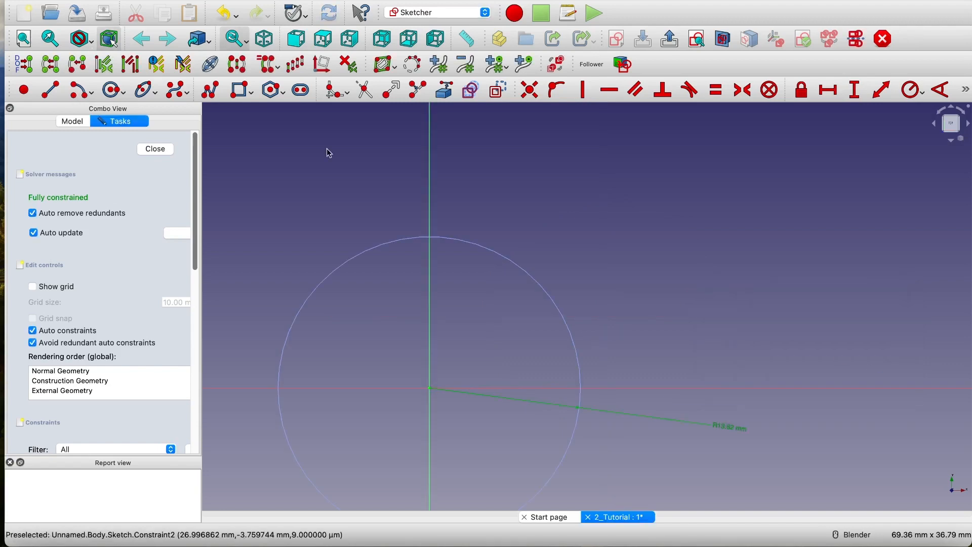
- Draw two slanted lines from the origin to points above the circle, one on each side of the vertical axis
scroll(485, 172, down, 3)
click(50, 90)
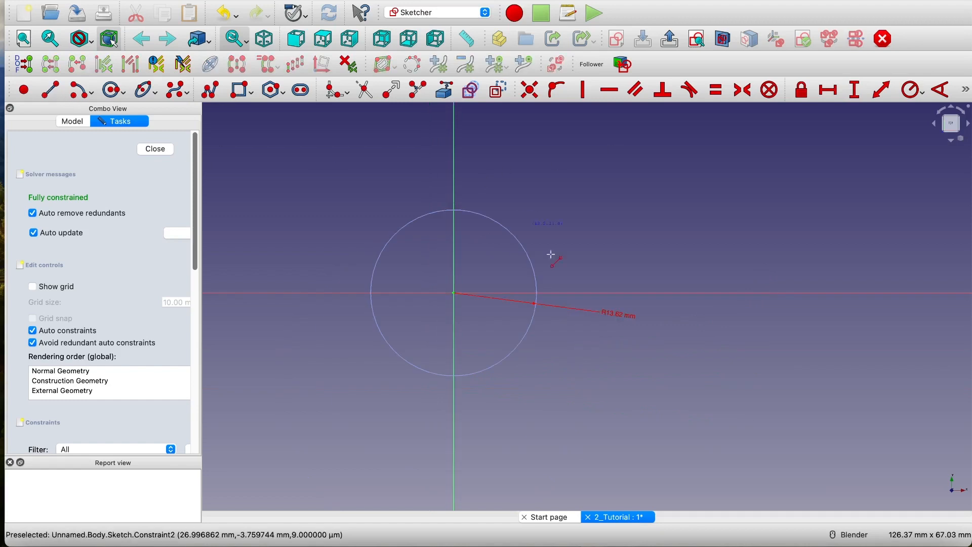
click(454, 292)
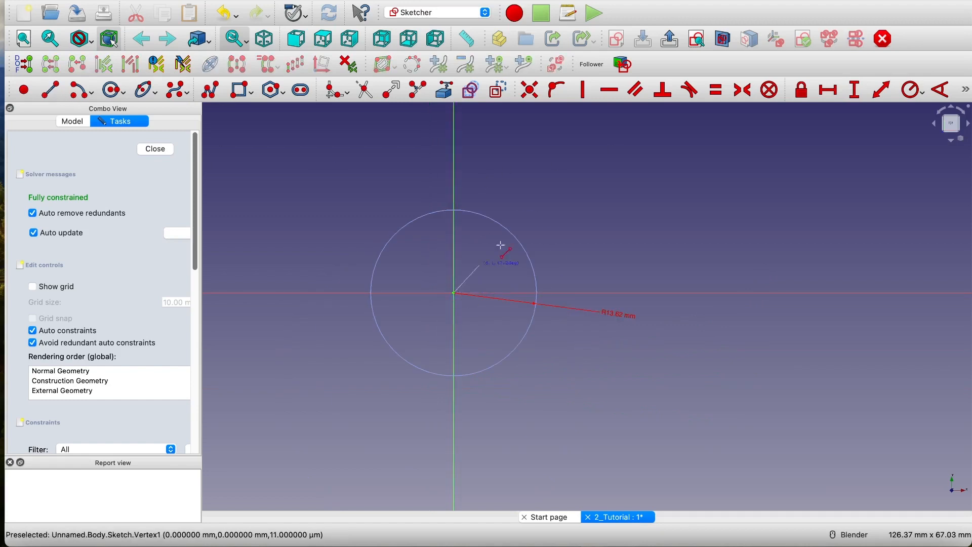
click(538, 188)
click(454, 293)
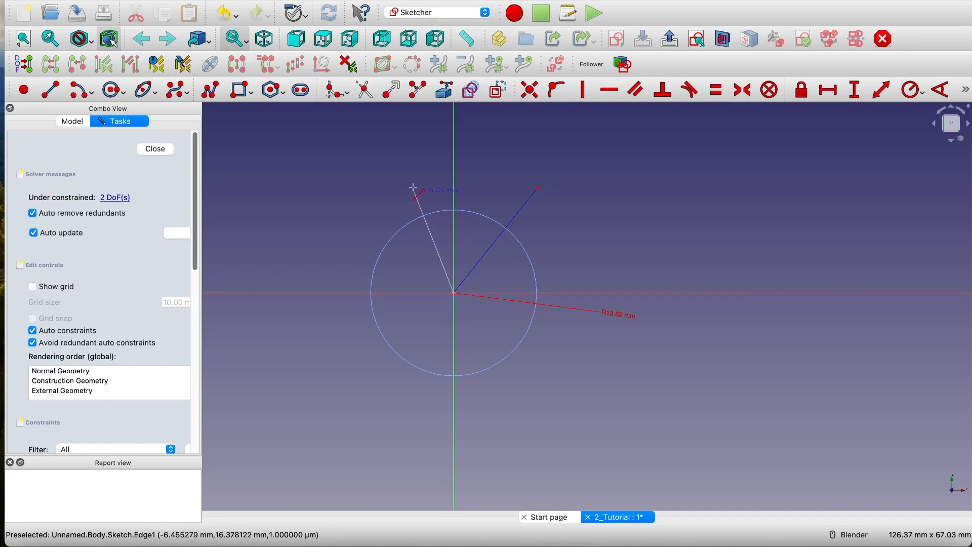
click(405, 169)
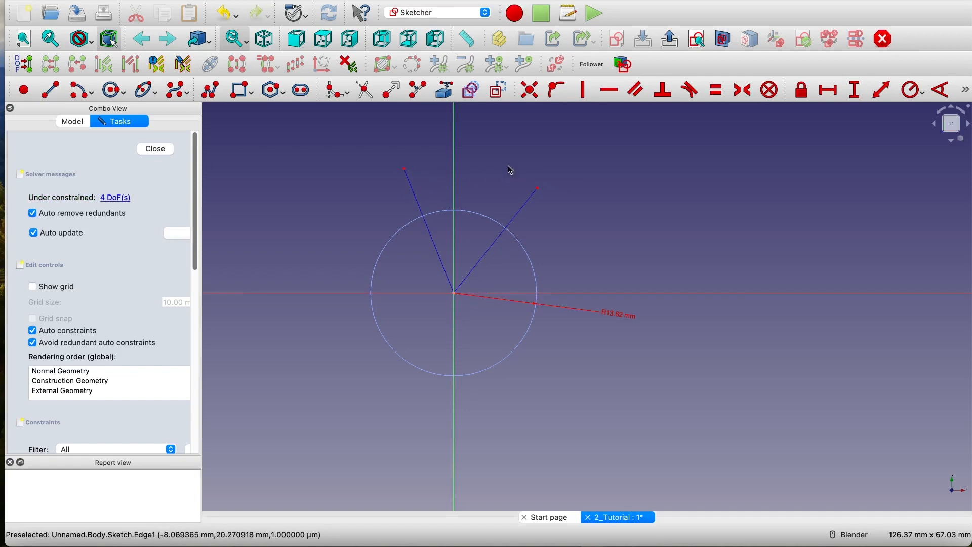
- Adjust the two lines' outer endpoints, constrain them symmetric about the vertical axis, and pull the lines closer together
shift+middle_drag(473, 233, 477, 272)
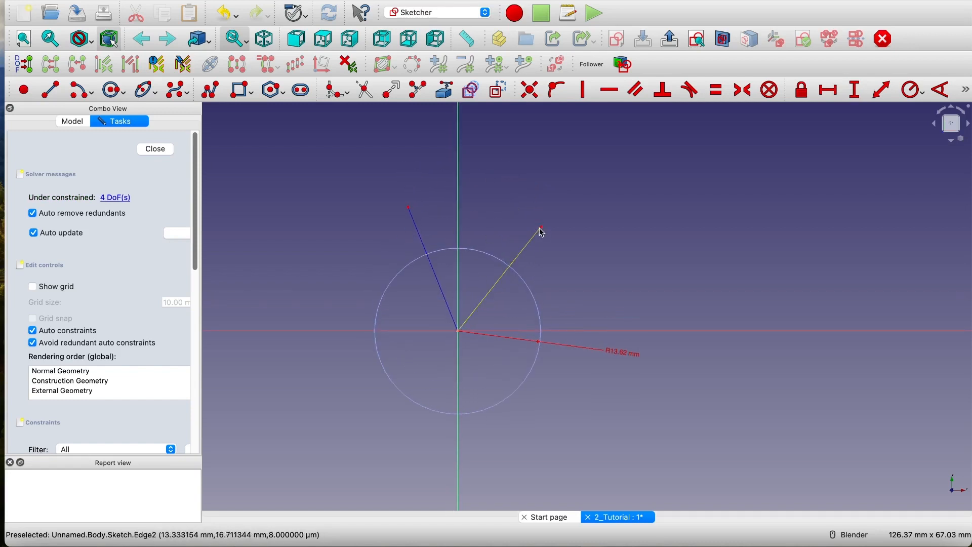
drag(539, 229, 531, 215)
drag(408, 211, 395, 209)
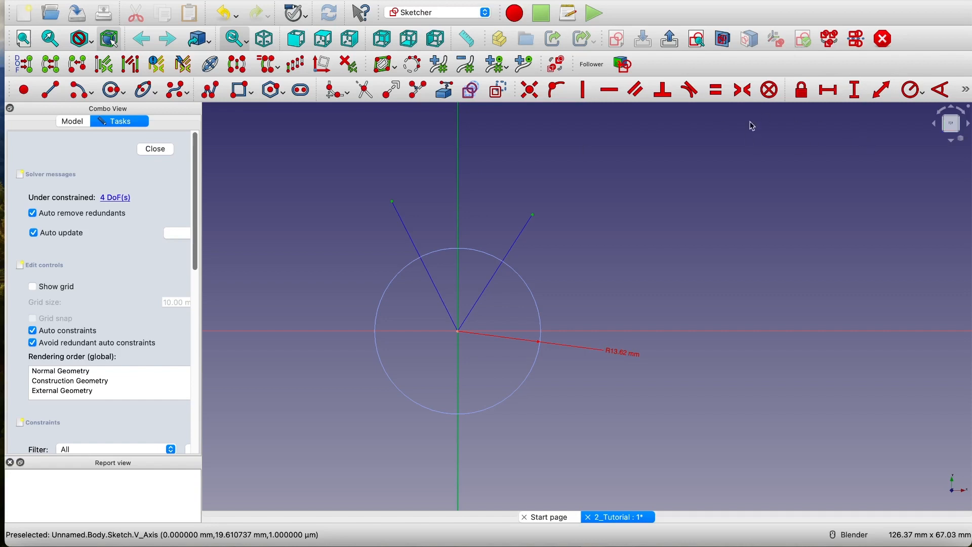
click(743, 91)
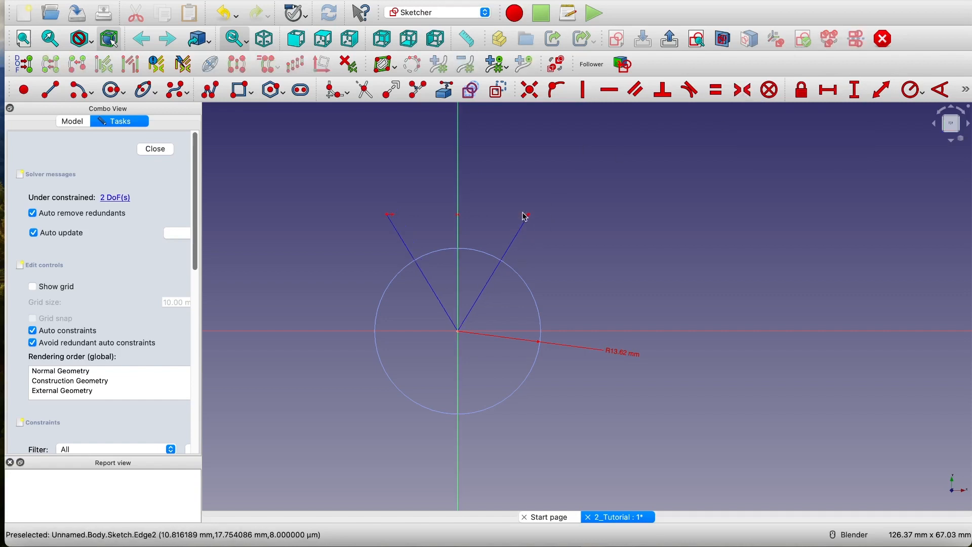
drag(527, 214, 509, 203)
- Constrain the angle between the line on the positive X side and the vertical axis to 3.52°
scroll(561, 233, up, 1)
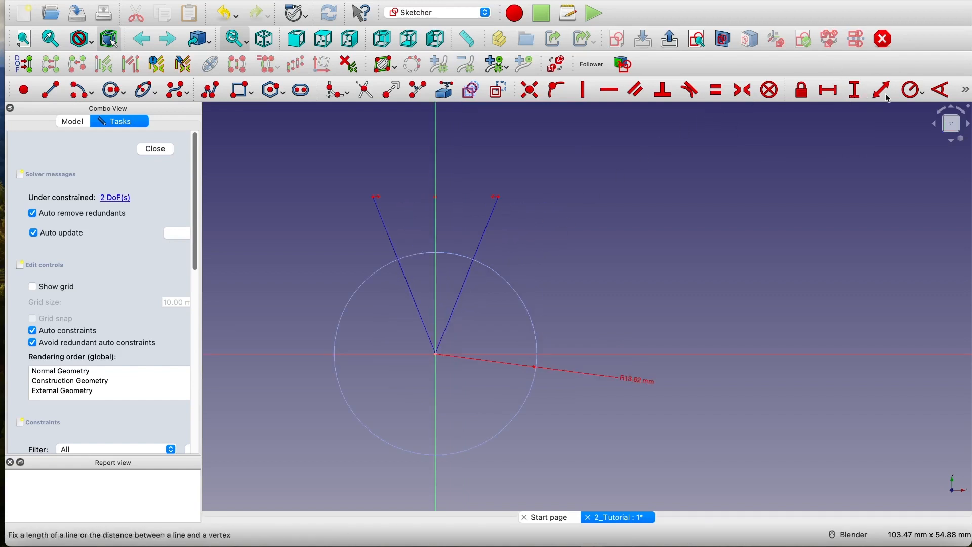
click(941, 90)
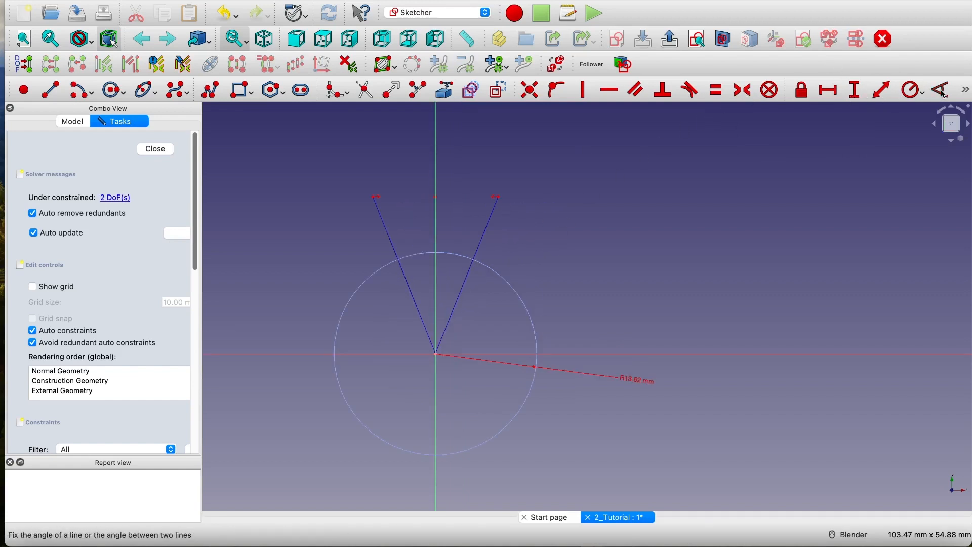
click(456, 302)
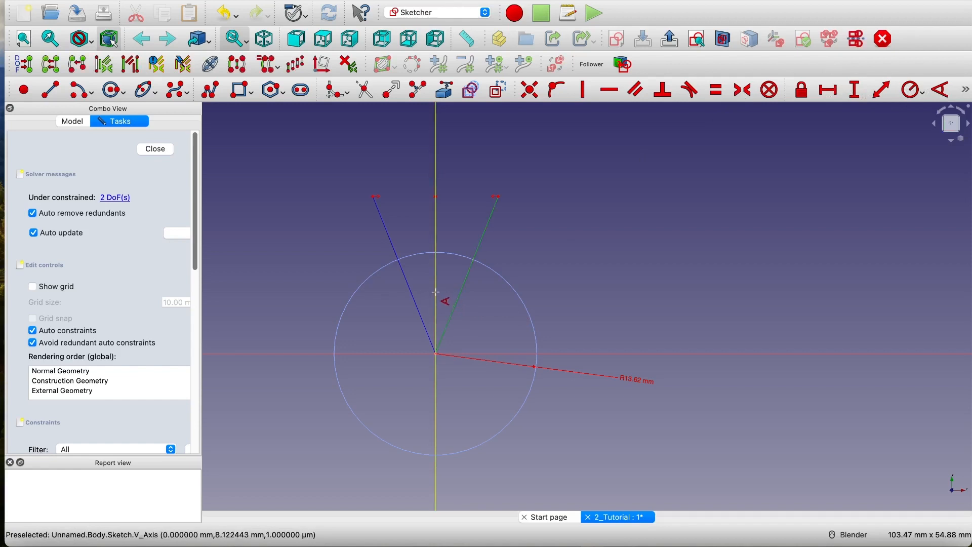
click(434, 292)
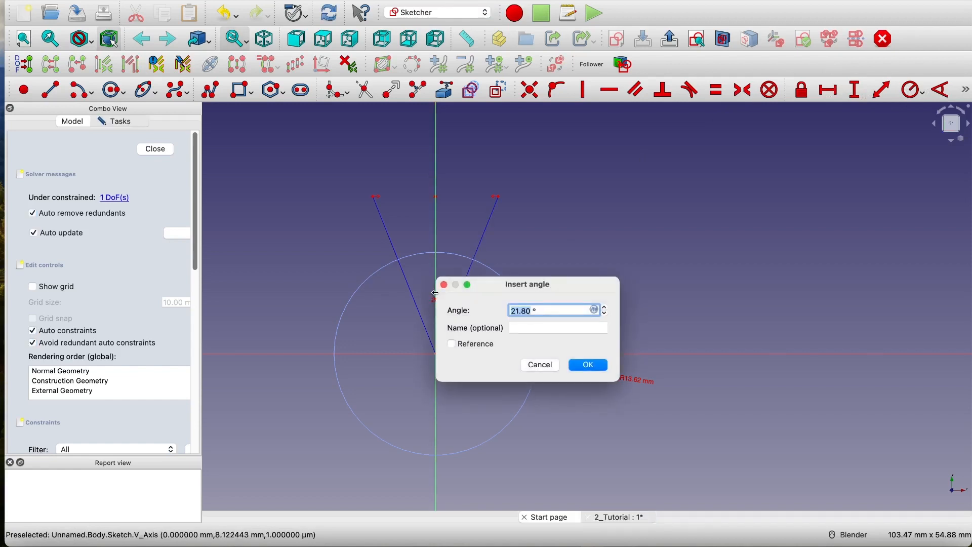
text(3.52)
click(589, 365)
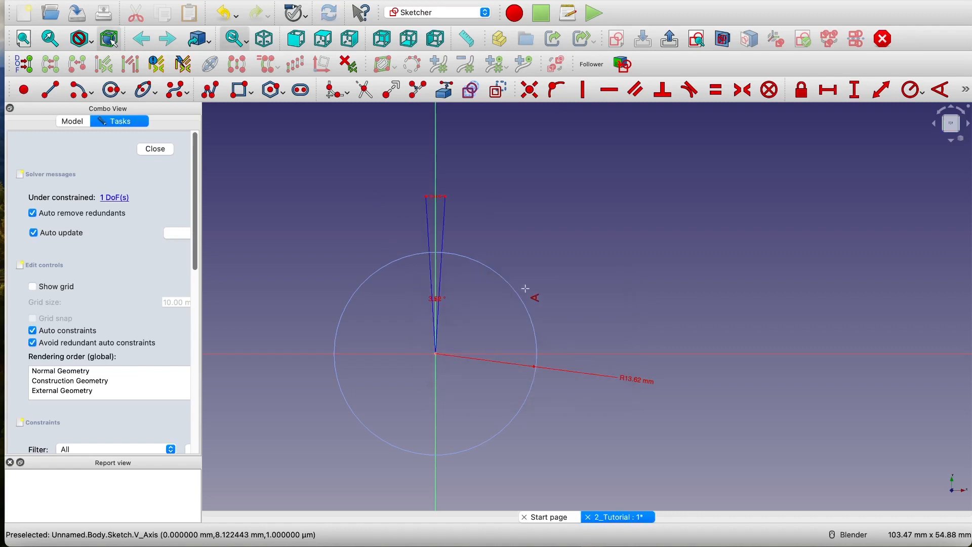
- Constrain the length of the slanted line on the positive X side to 13.62 mm
scroll(449, 232, up, 3)
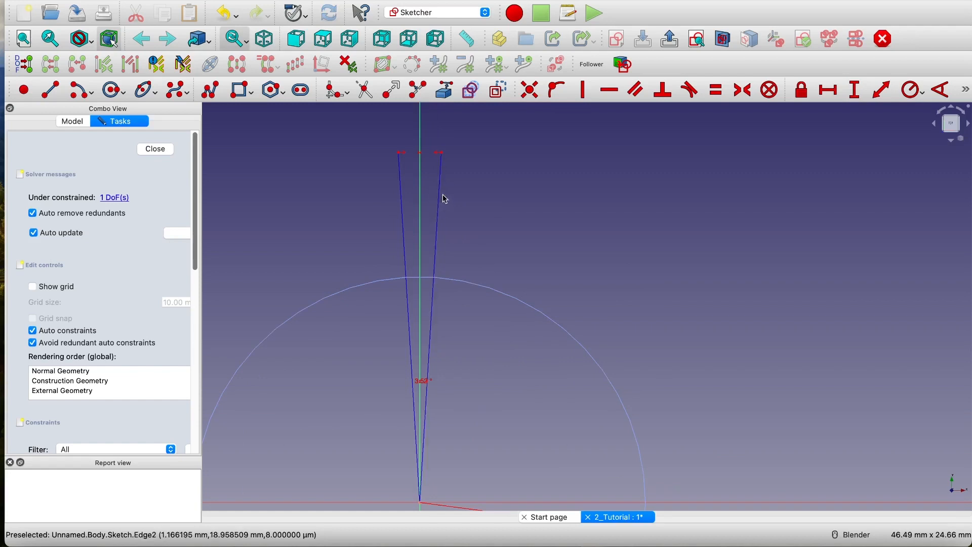
click(436, 225)
text(1)
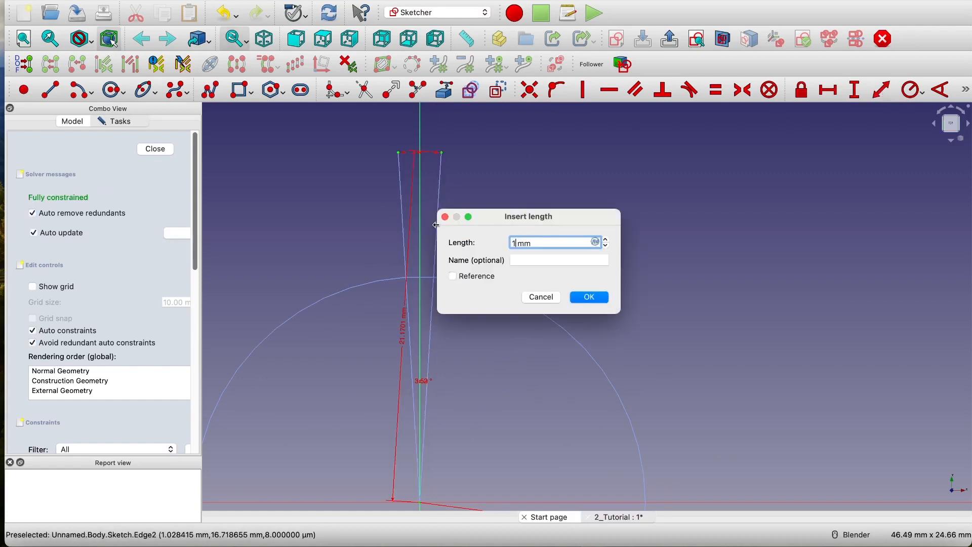
text(3.62)
click(592, 298)
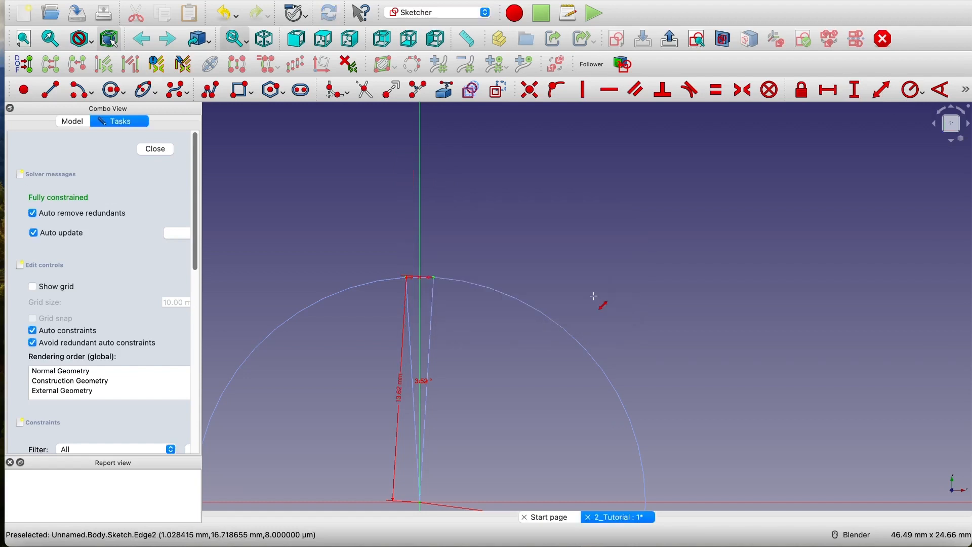
- Hide the 3.52° angle constraint and the 13.62 mm line-length constraint in the sketch
scroll(505, 437, up, 5)
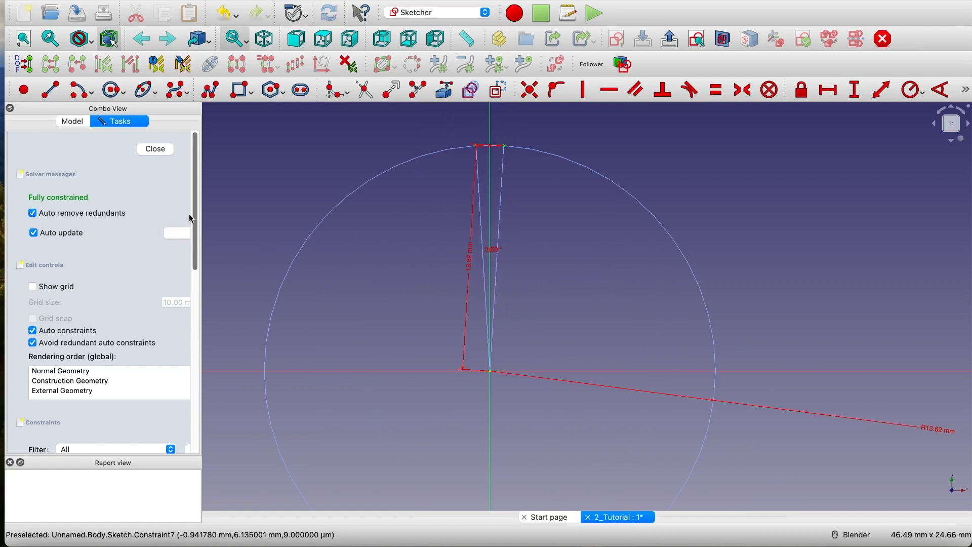
scroll(90, 327, down, 10)
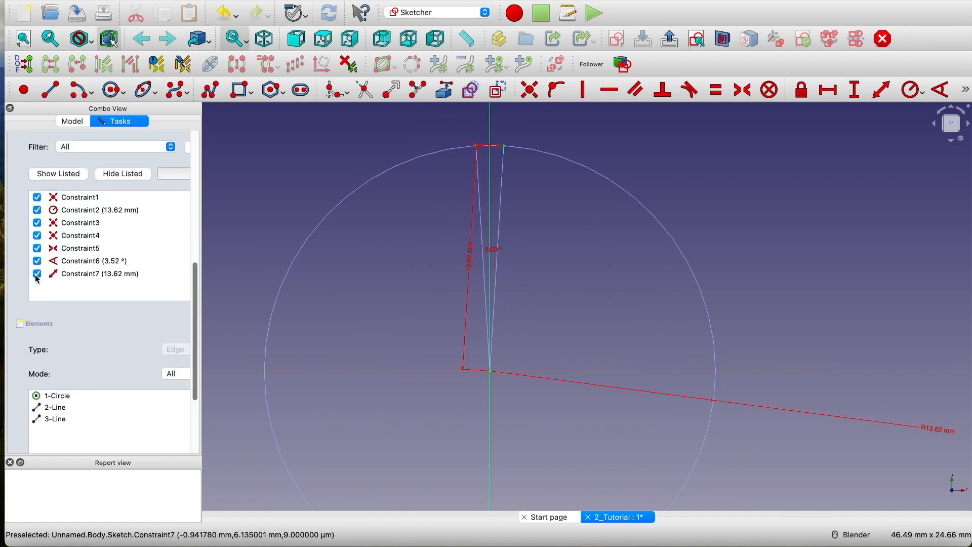
click(36, 274)
click(37, 261)
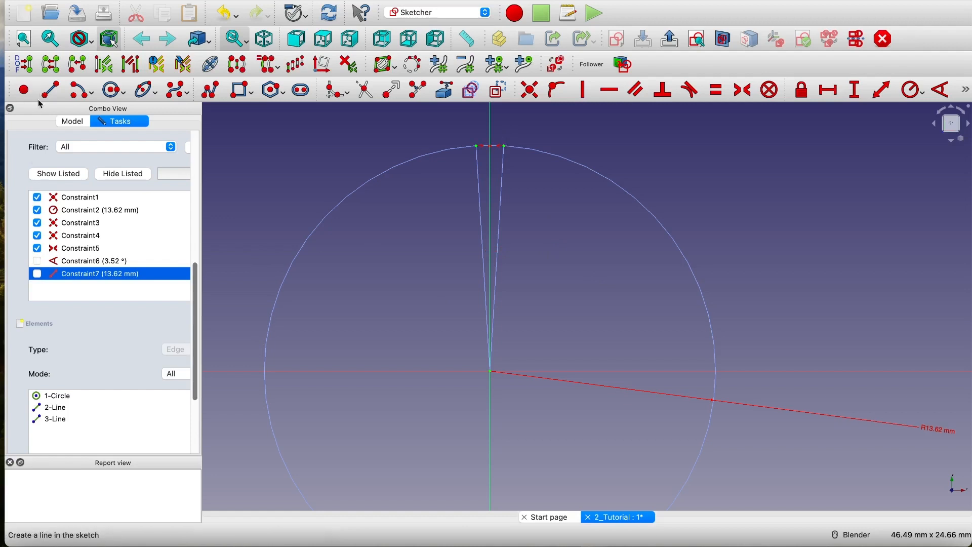
- Draw a second, wider pair of lines from the origin to points just beyond the circle, one on each side of the vertical axis
click(52, 90)
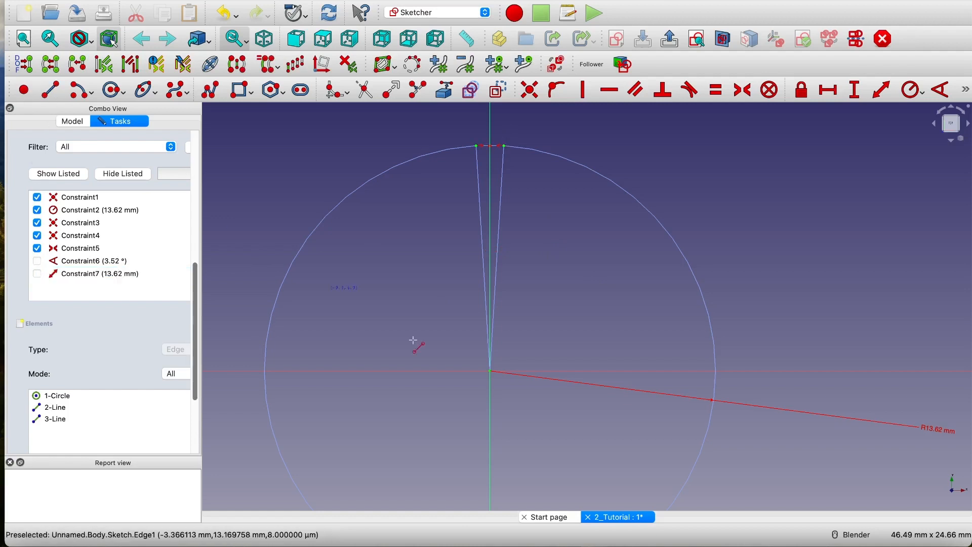
click(490, 371)
click(597, 135)
click(490, 371)
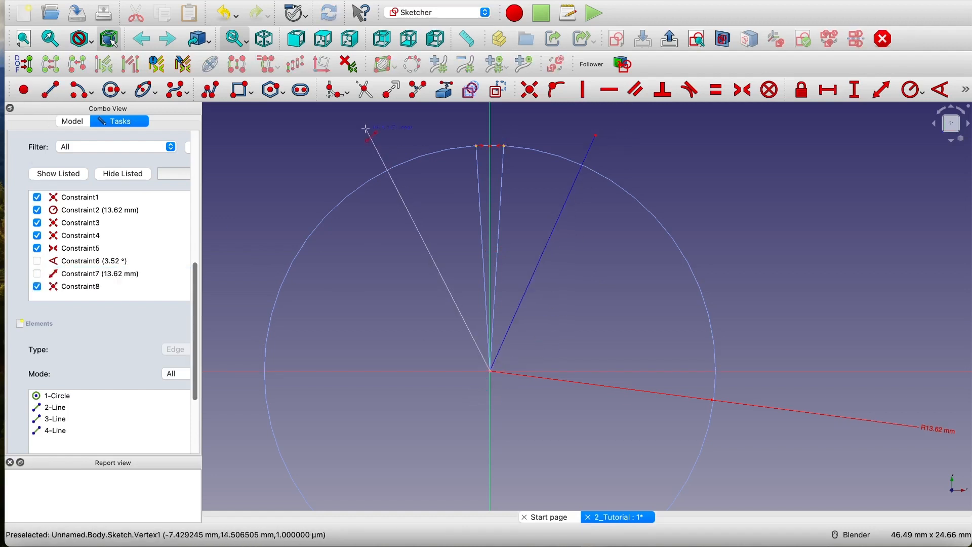
click(367, 130)
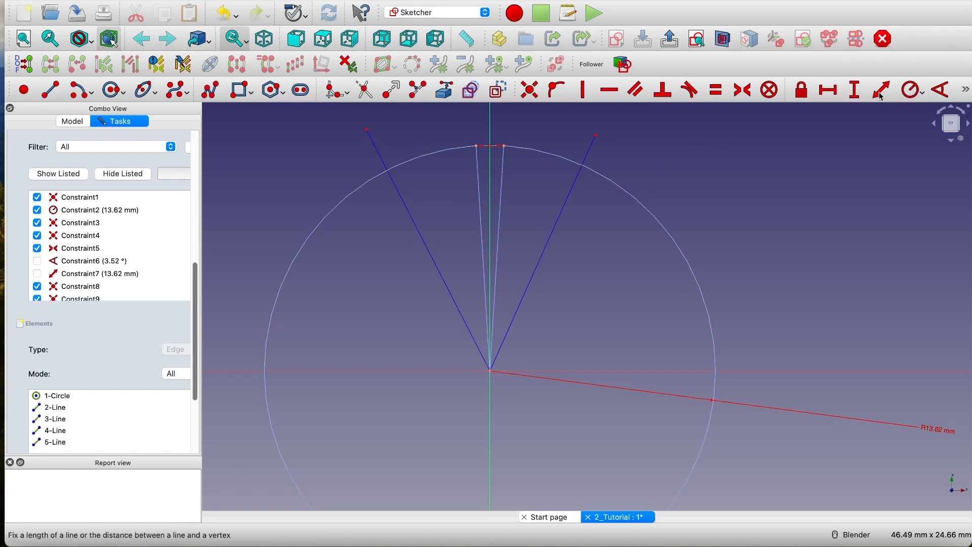
- Constrain the outer endpoints of the wider line pair symmetric about the vertical axis
click(367, 130)
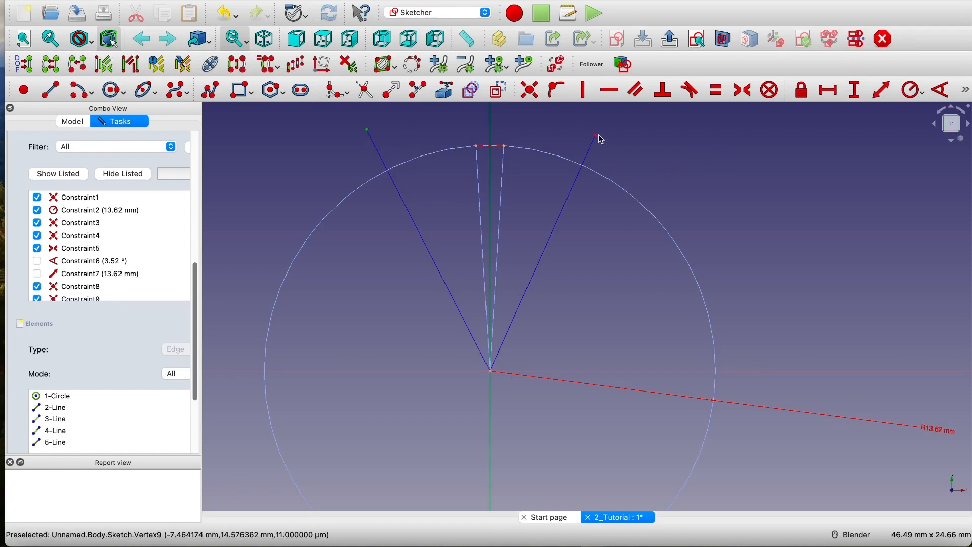
click(597, 136)
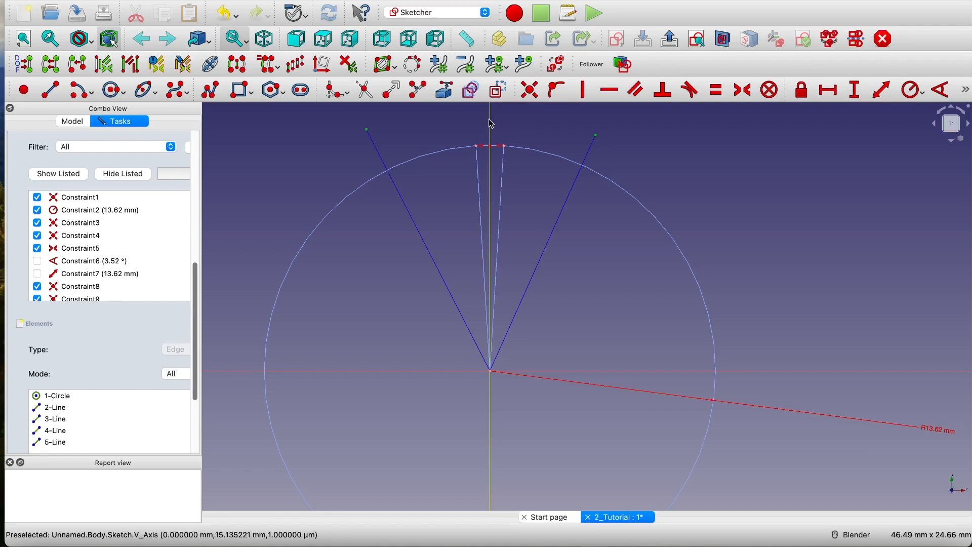
click(742, 89)
shift+middle_drag(703, 199, 724, 269)
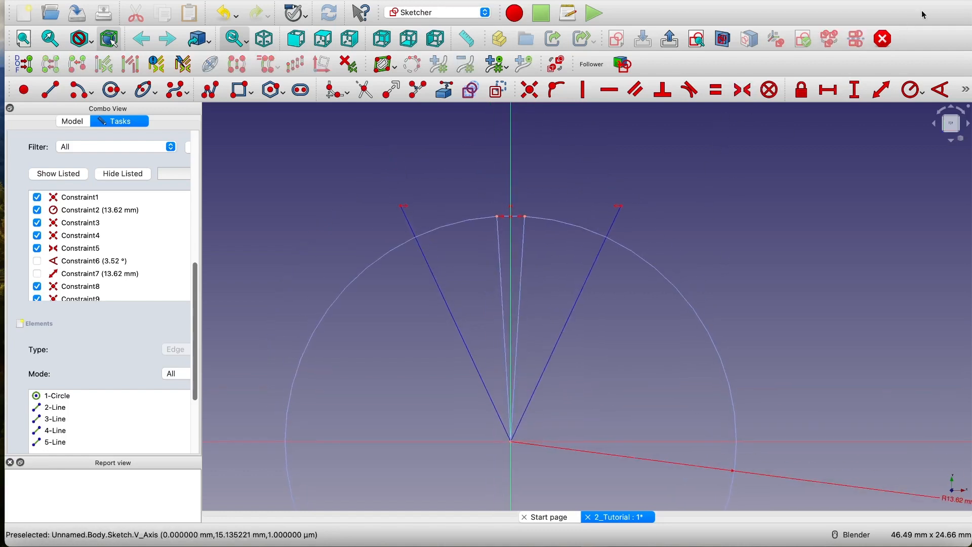
- Constrain the angle between the wider pair's line on the positive X side and the vertical axis to 8.61°
click(940, 90)
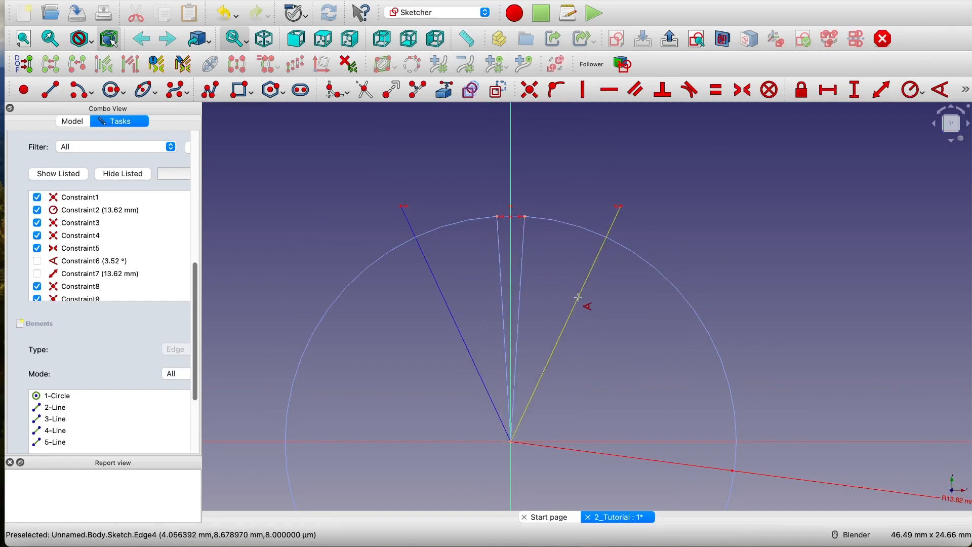
click(582, 301)
click(512, 278)
text(8.61)
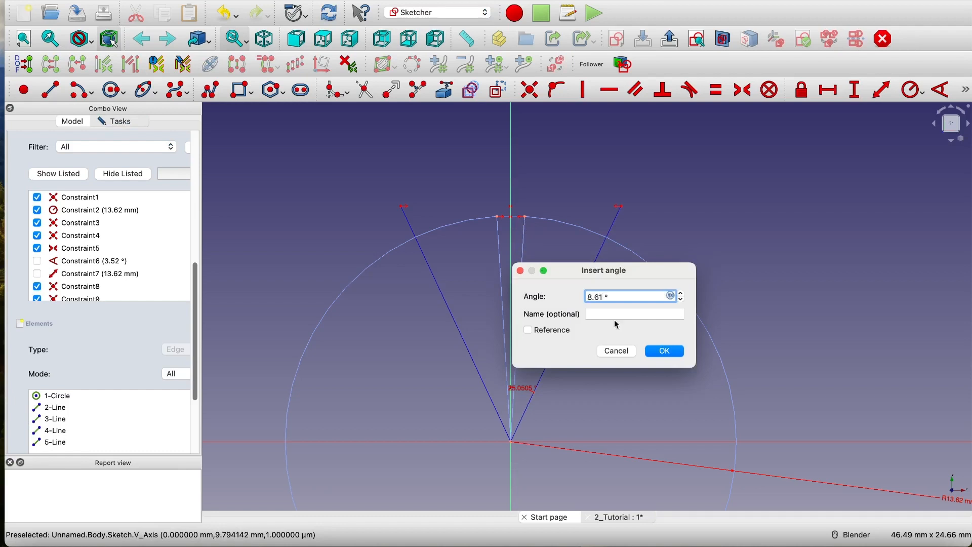
click(666, 354)
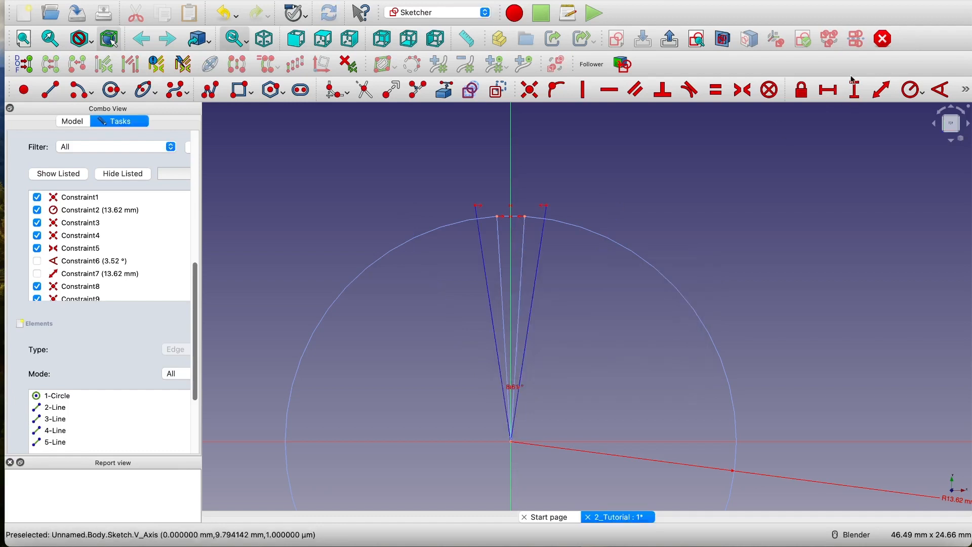
- Constrain the length of the wider pair's line on the positive X side to 14 mm
click(535, 278)
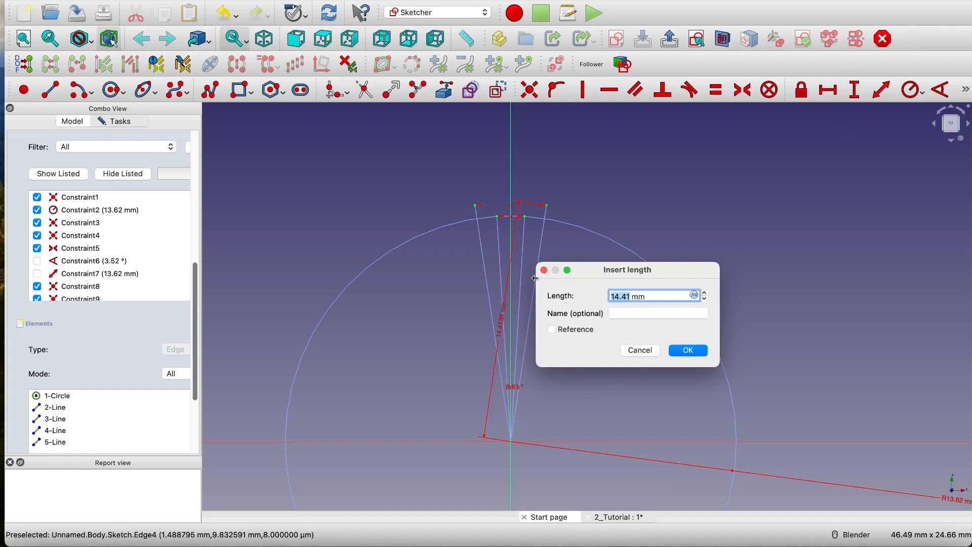
text(1)
click(688, 351)
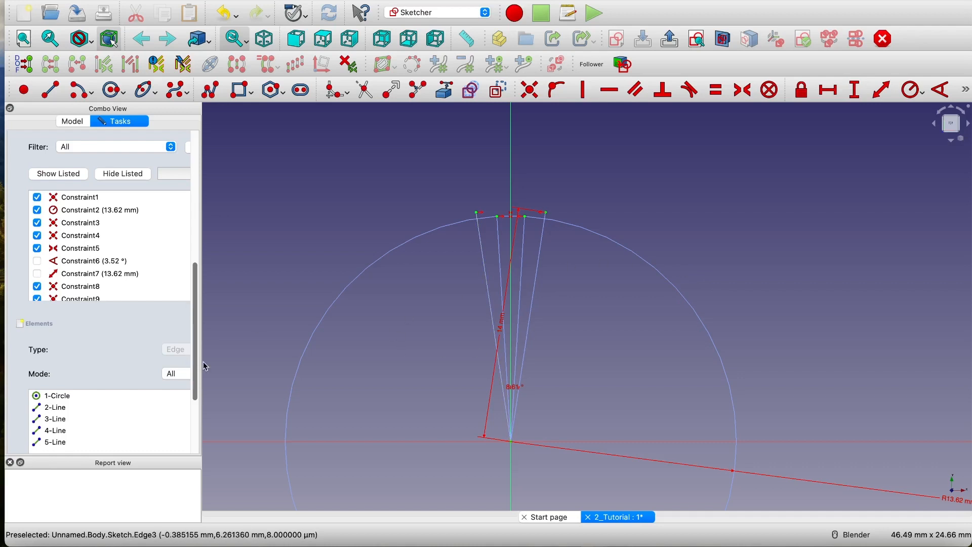
- Hide the 14 mm length and 8.61° angle constraints of the wider line pair
scroll(132, 254, down, 5)
click(37, 260)
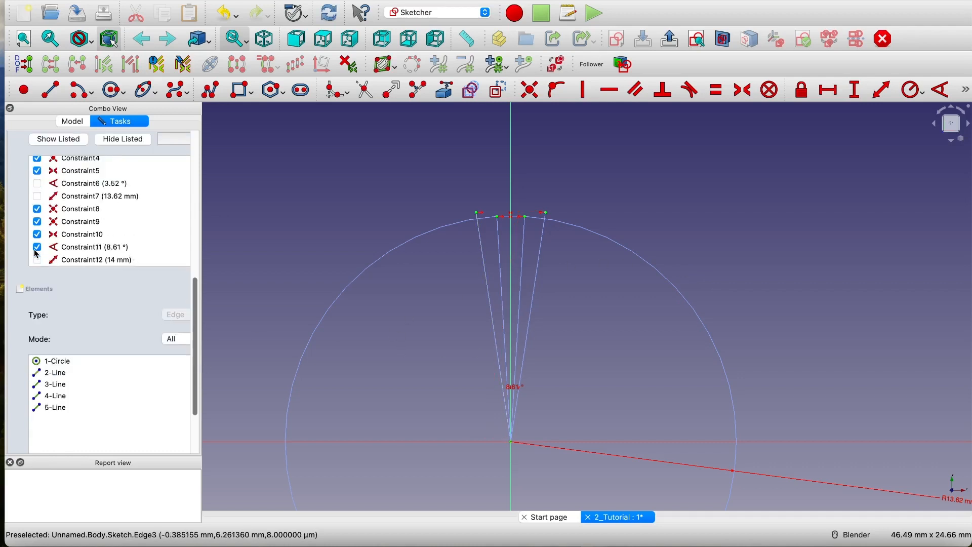
click(36, 247)
- Place two points on each line of the wider pair, one just outside and one just inside the circle
scroll(561, 187, up, 3)
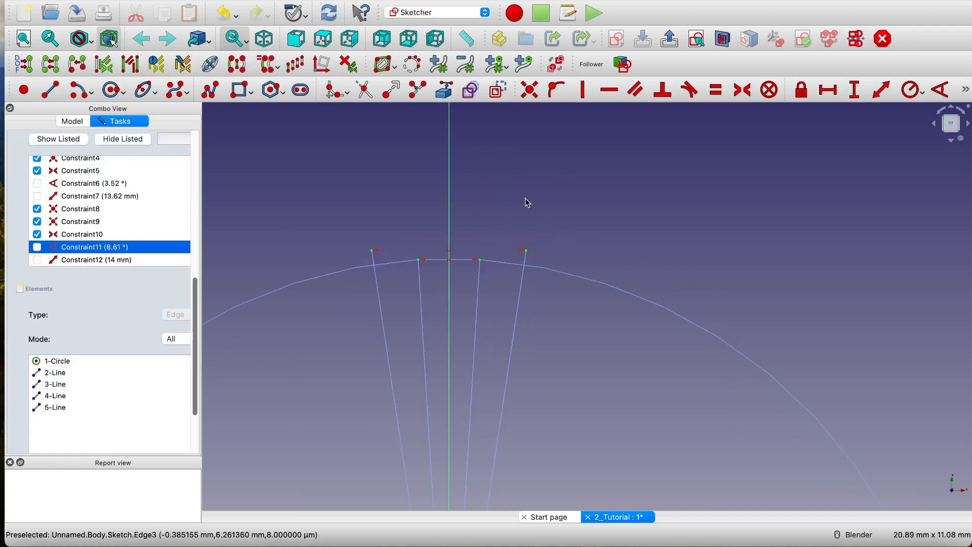
shift+middle_drag(529, 203, 629, 178)
scroll(629, 178, up, 2)
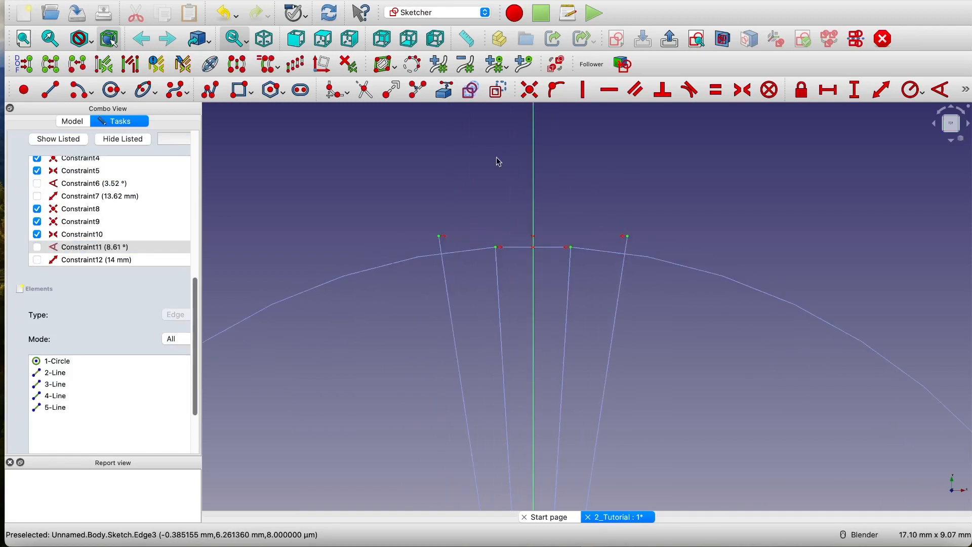
click(24, 91)
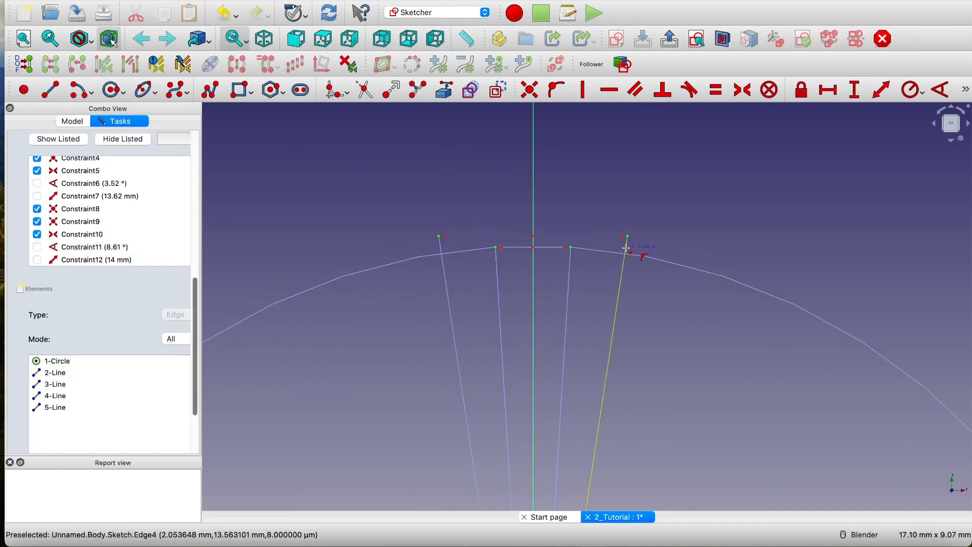
click(625, 249)
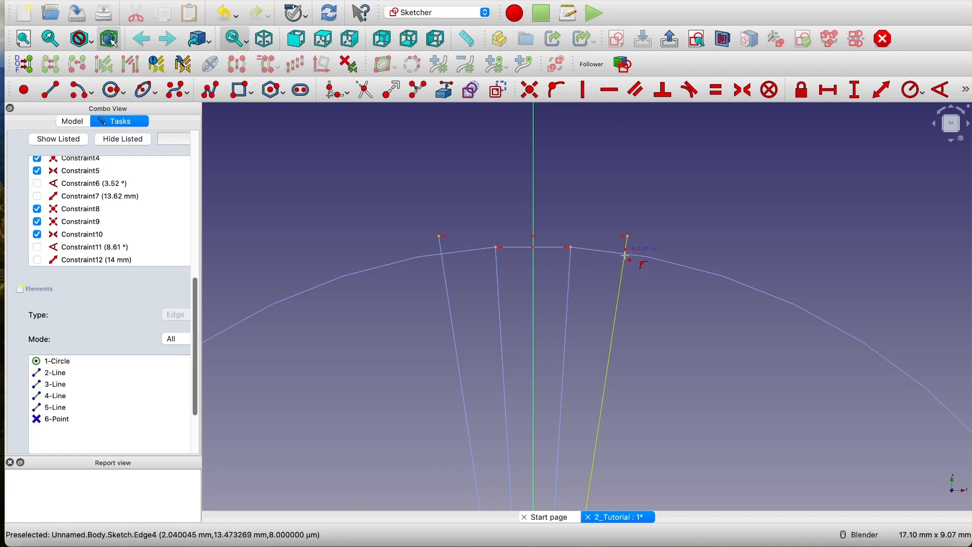
click(623, 267)
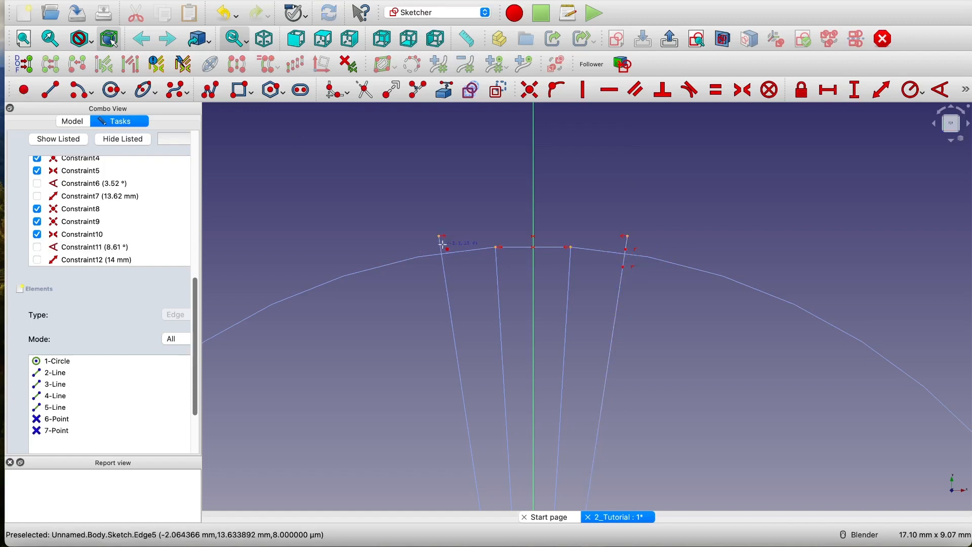
click(441, 246)
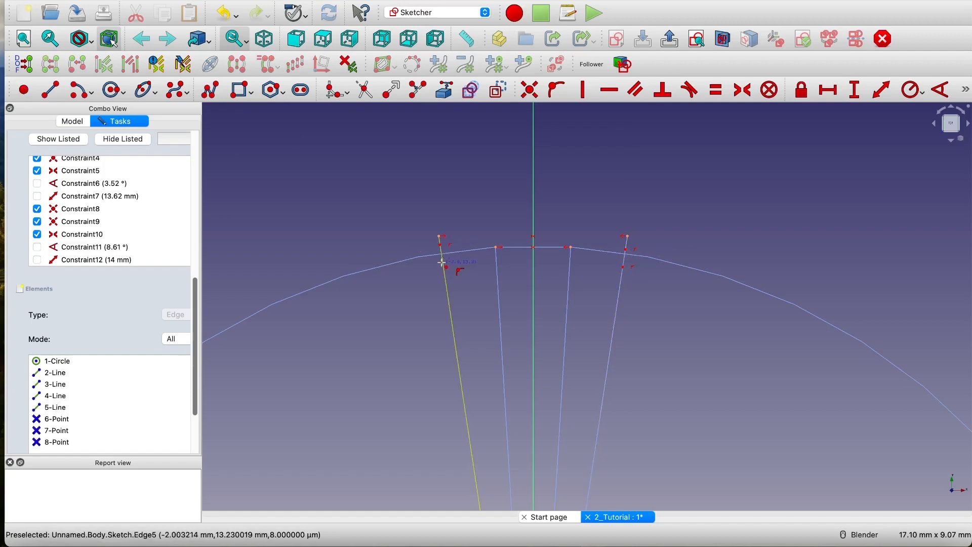
click(444, 264)
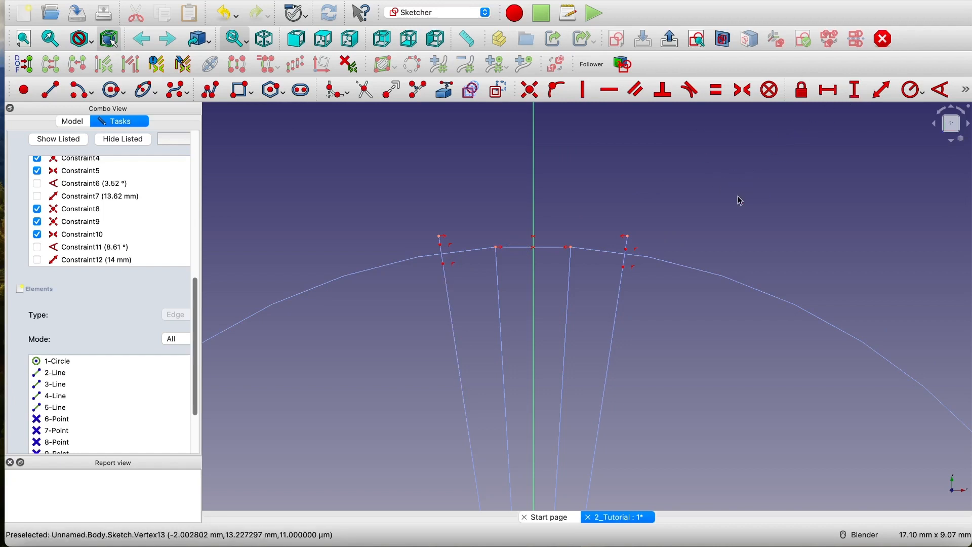
- Constrain the distance from the positive-X outer line's endpoint to its upper point to 0.25 mm
click(884, 90)
scroll(632, 253, up, 3)
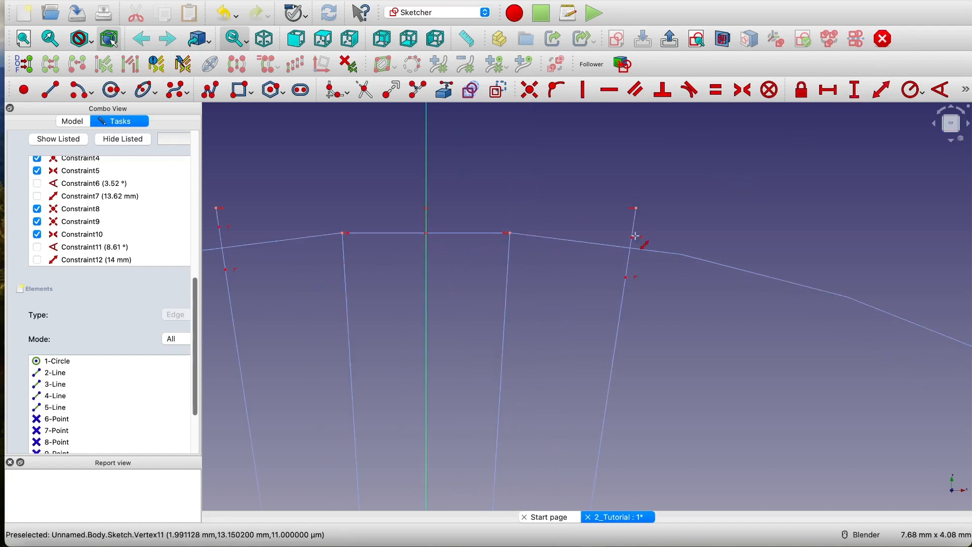
click(636, 207)
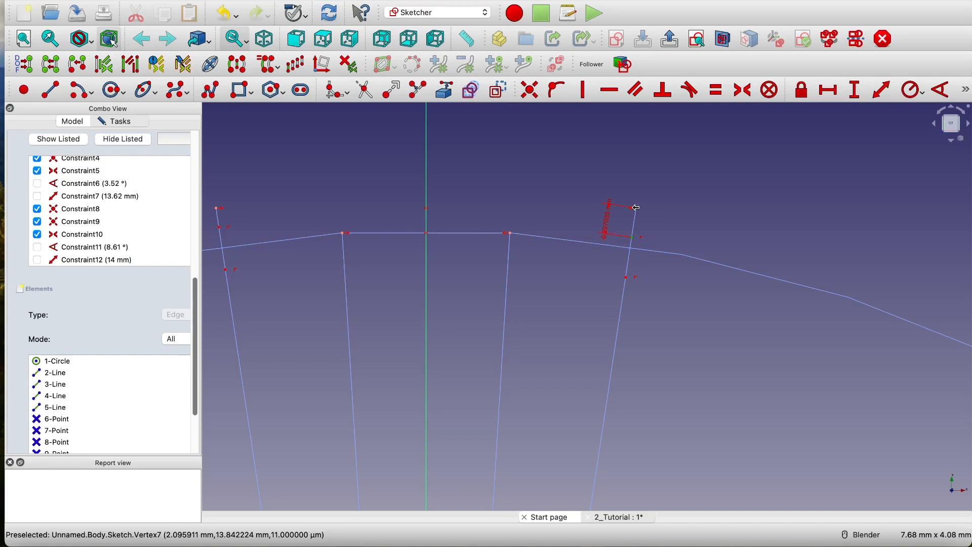
click(787, 273)
text(0.25)
key(Return)
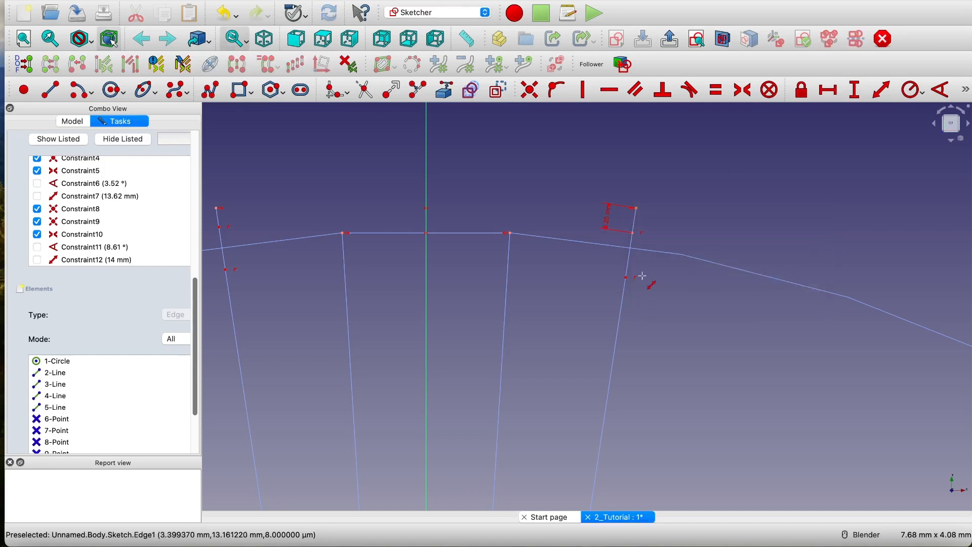
- Constrain the distance from the positive-X outer line's endpoint to its lower point to 0.41 mm
click(625, 276)
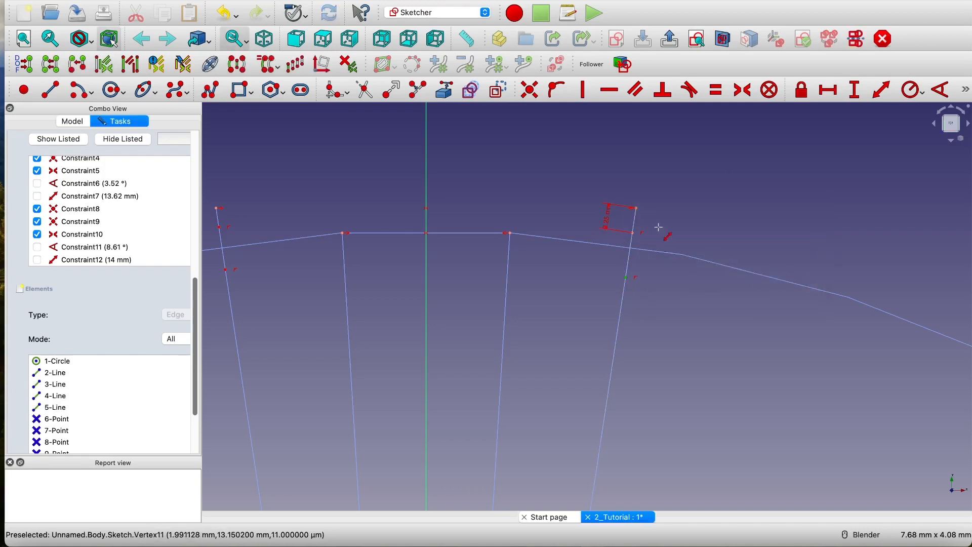
click(636, 207)
text(0.41)
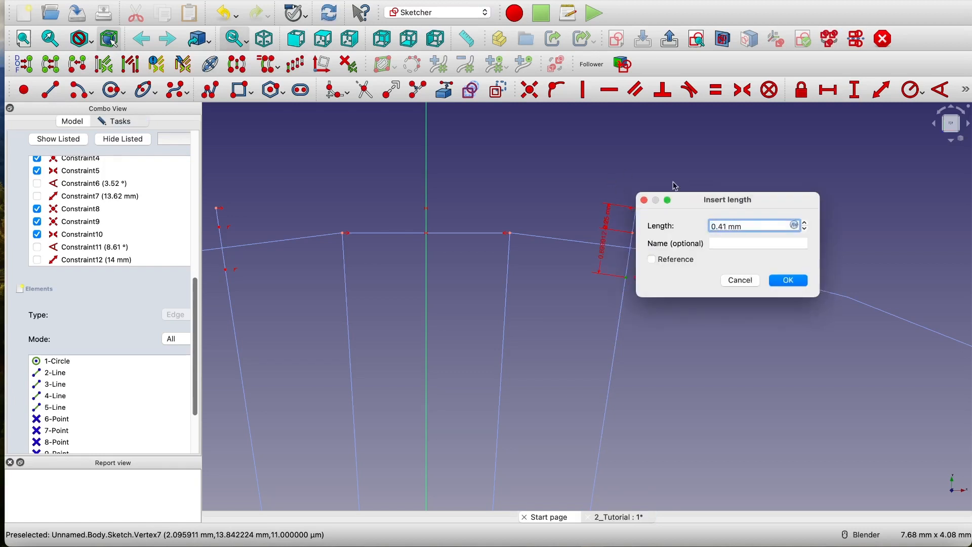
click(793, 281)
scroll(590, 336, up, 3)
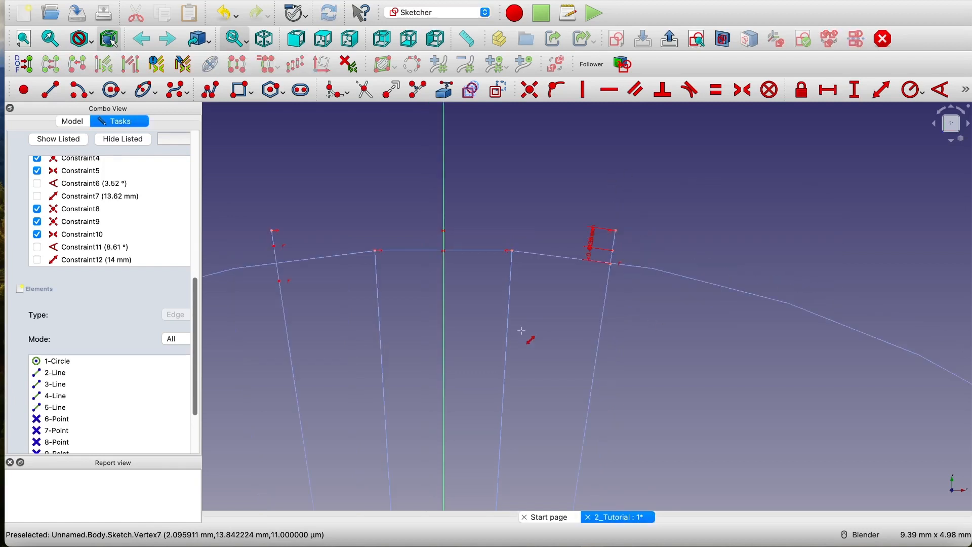
- Constrain the distance from the negative-X outer line's endpoint to its upper point to 0.25 mm
scroll(385, 248, up, 3)
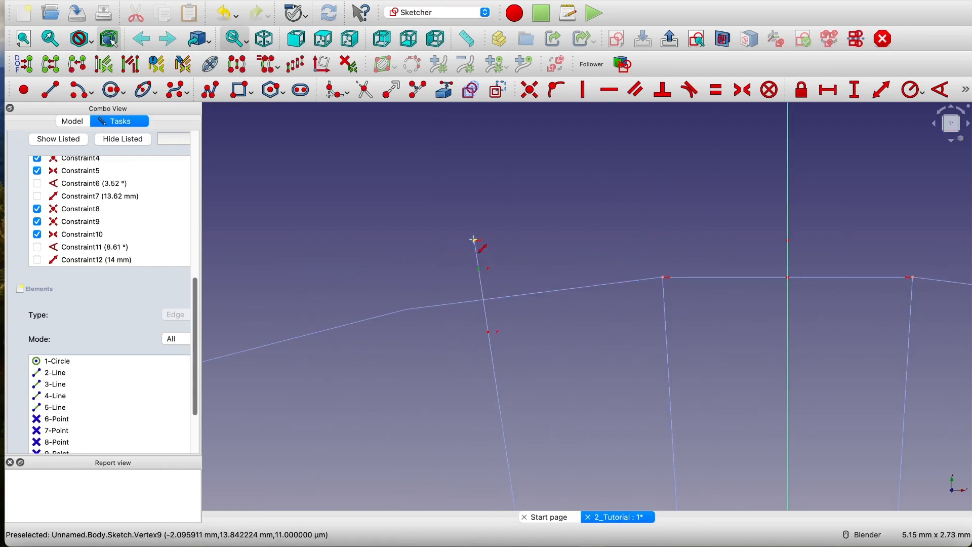
click(475, 240)
text(0.25)
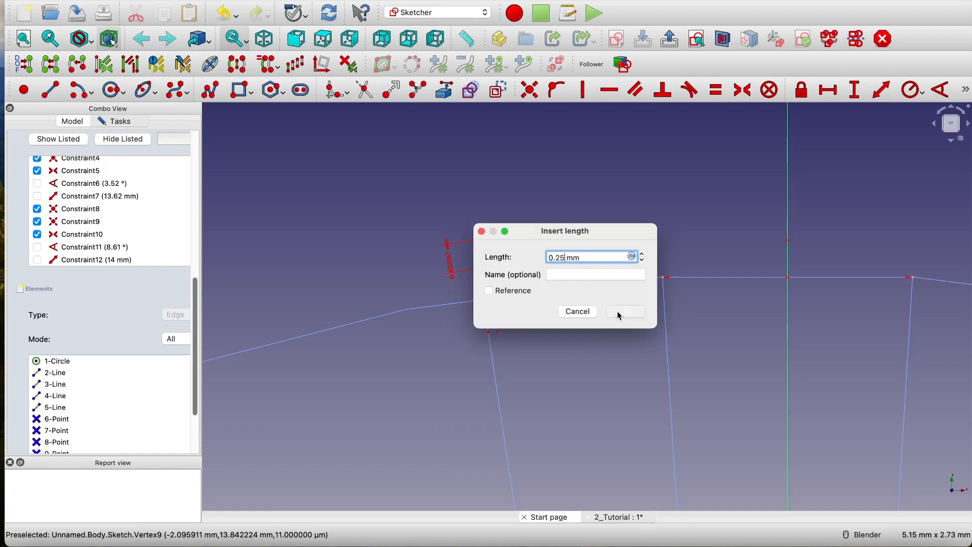
click(620, 313)
- Constrain the distance from the negative-X outer line's endpoint to its lower point to 0.41 mm
click(488, 332)
click(580, 403)
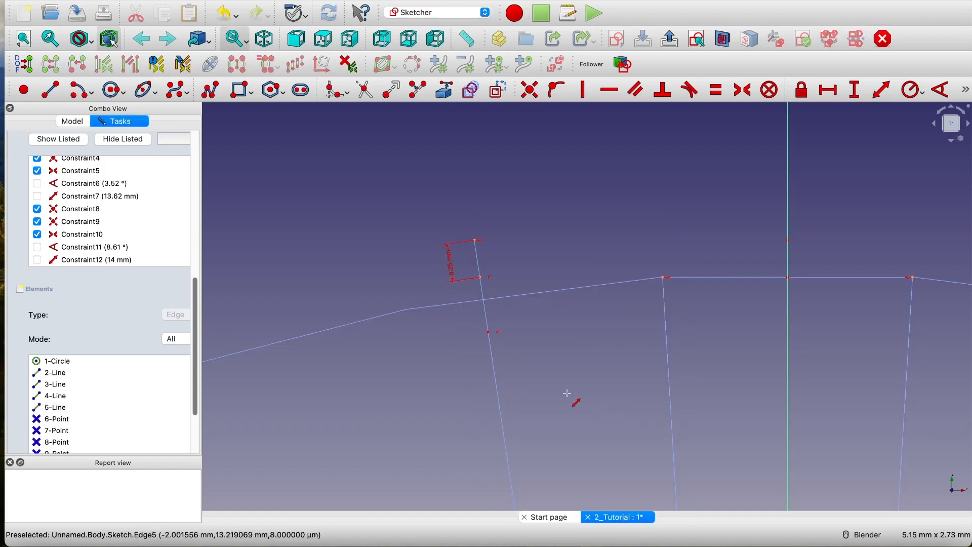
click(475, 240)
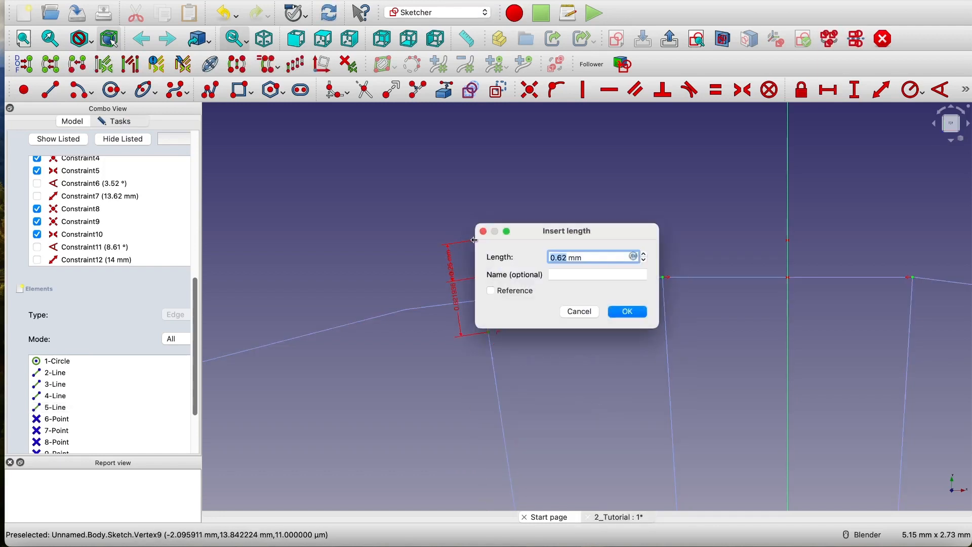
text(0.)
click(628, 311)
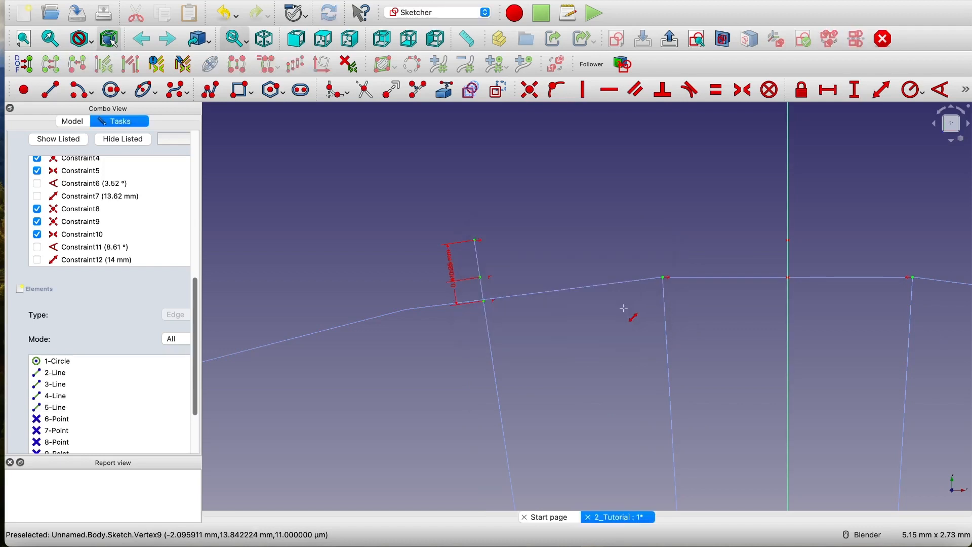
- Hide the 0.25 mm and 0.41 mm length constraints of the points on both outer lines
scroll(630, 310, down, 5)
scroll(97, 244, down, 5)
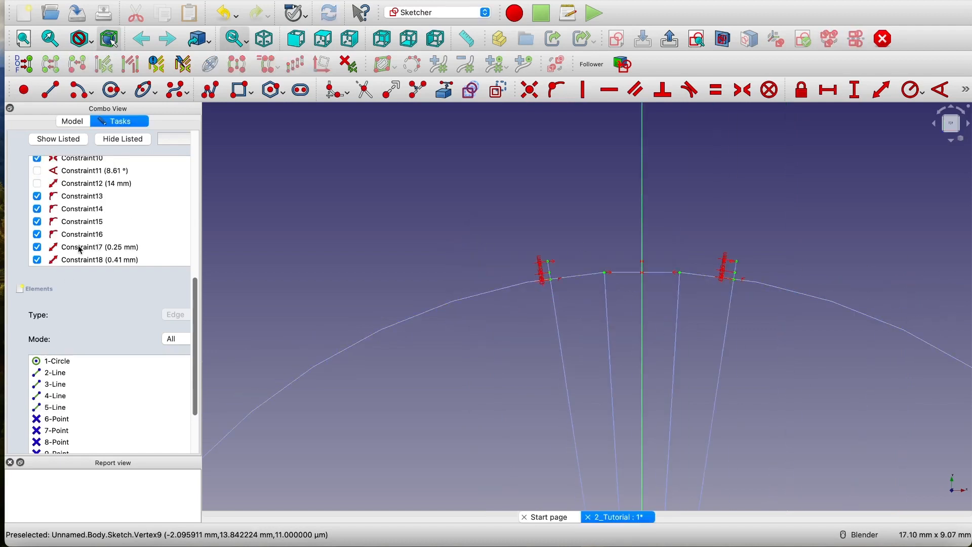
click(41, 225)
click(38, 213)
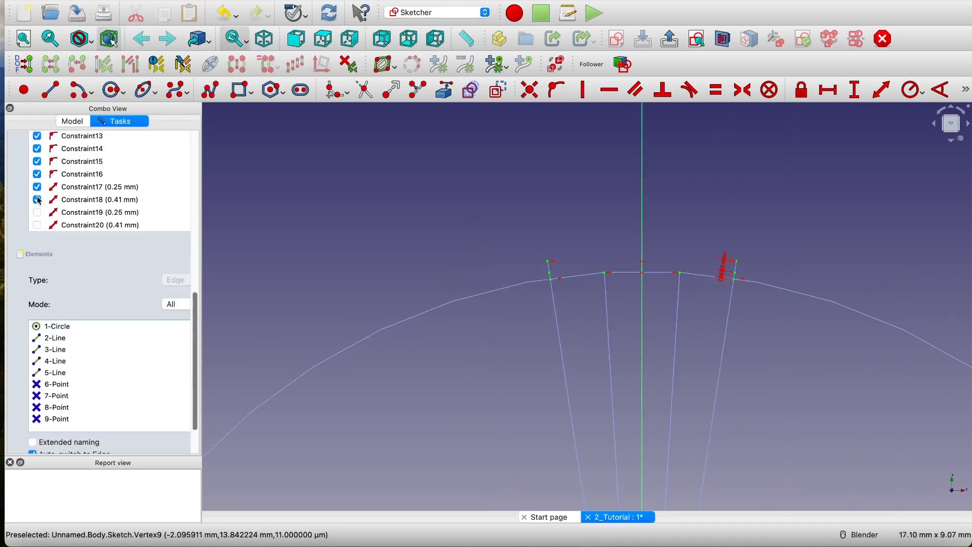
- Draw an arc centred on the positive-X outer line's lower point, from the line's endpoint inward to the circle
scroll(788, 267, up, 2)
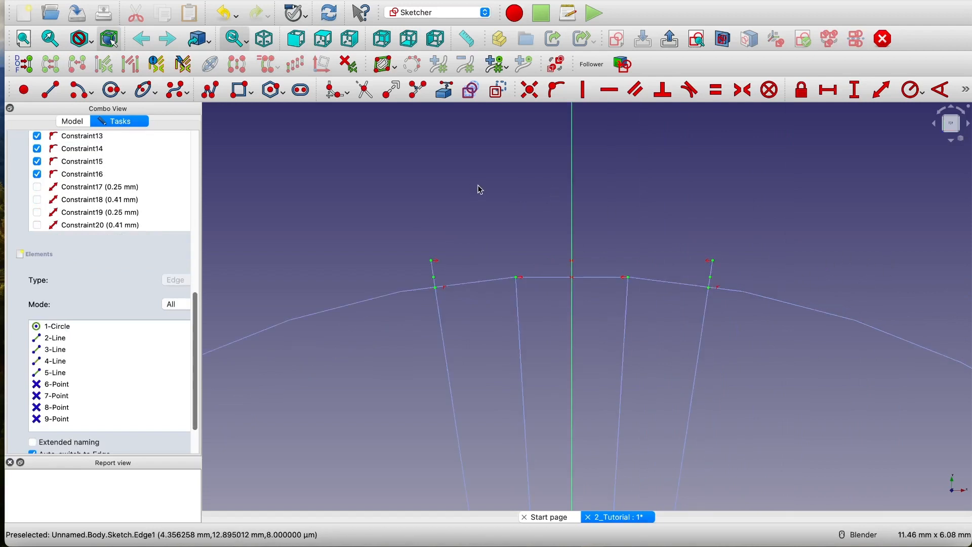
click(77, 91)
scroll(716, 297, up, 2)
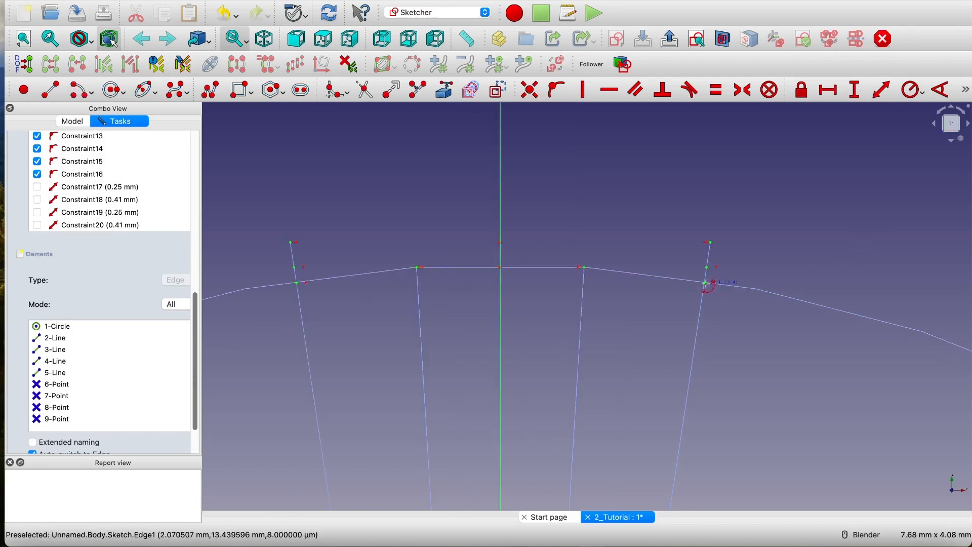
click(705, 283)
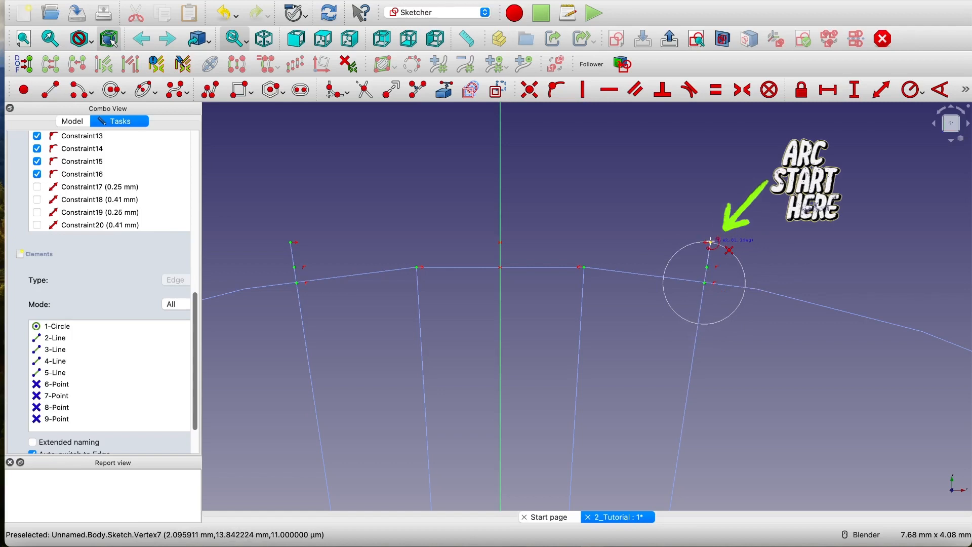
click(710, 241)
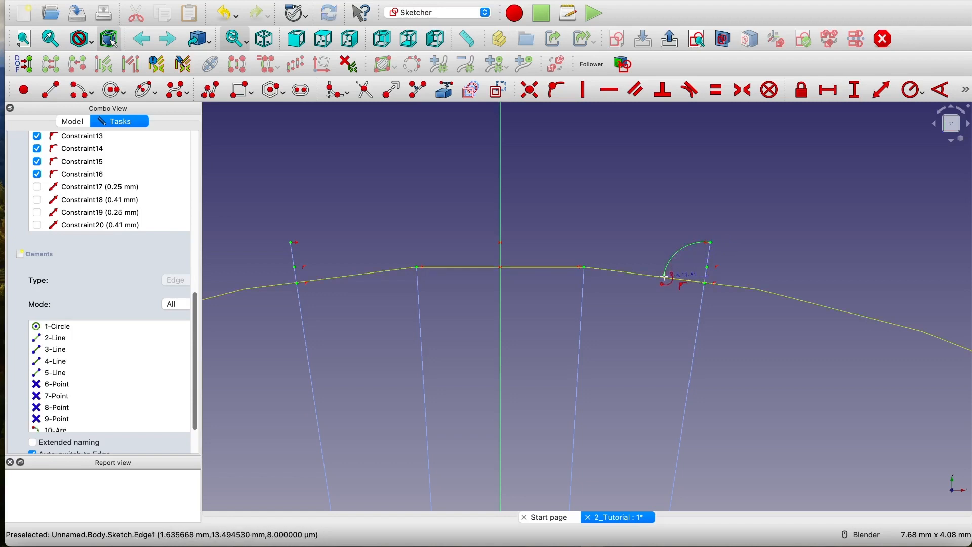
click(665, 276)
- Draw a smaller arc around the same positive-X centre point, from the outer line's upper point inward to the circle
scroll(707, 292, up, 2)
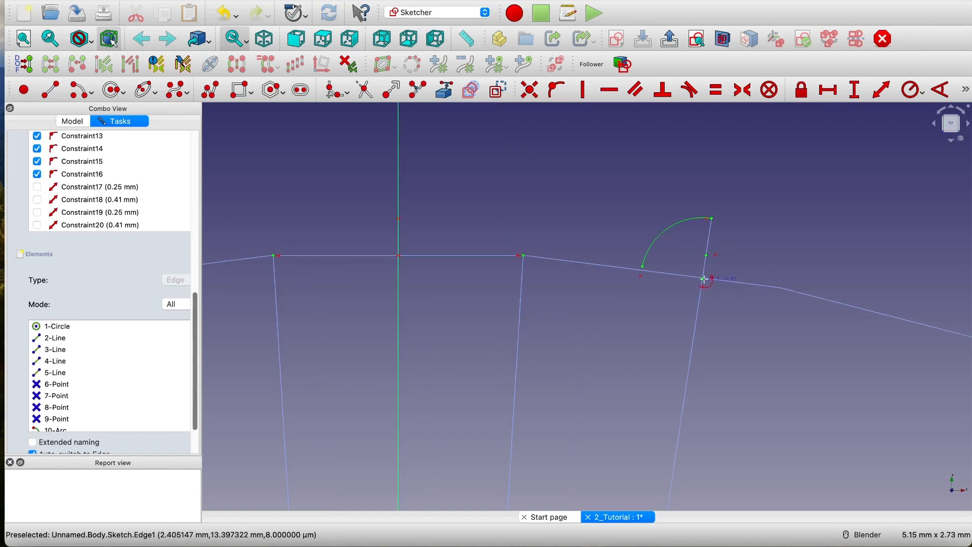
click(702, 279)
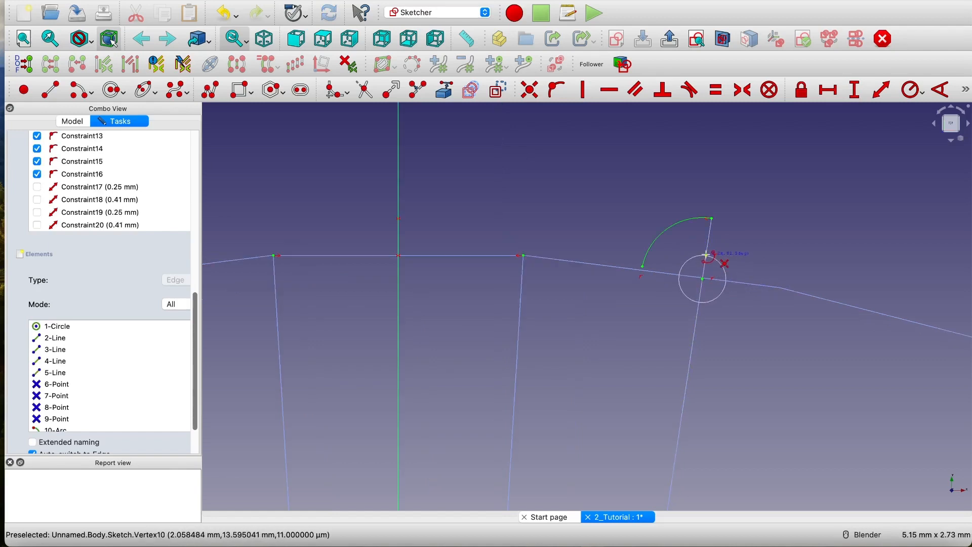
click(707, 255)
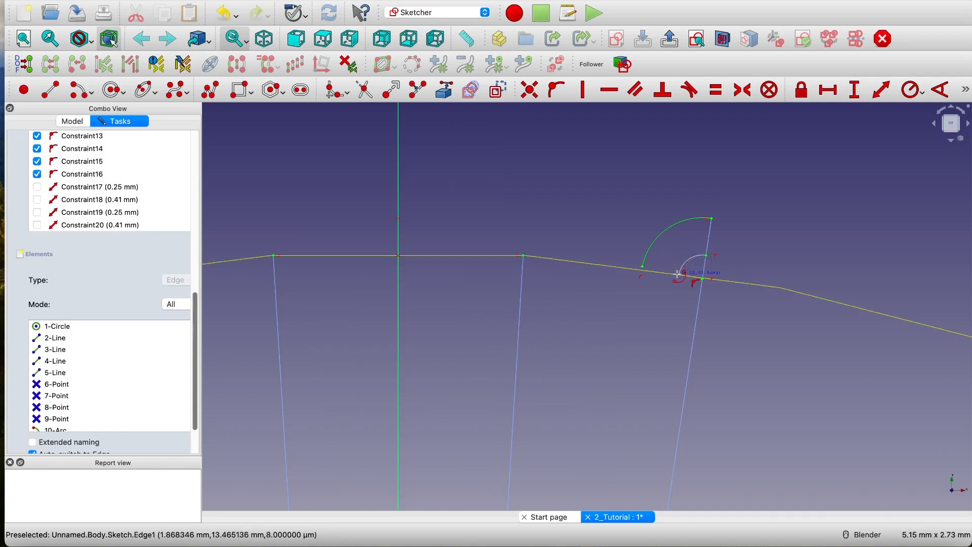
scroll(679, 274, down, 5)
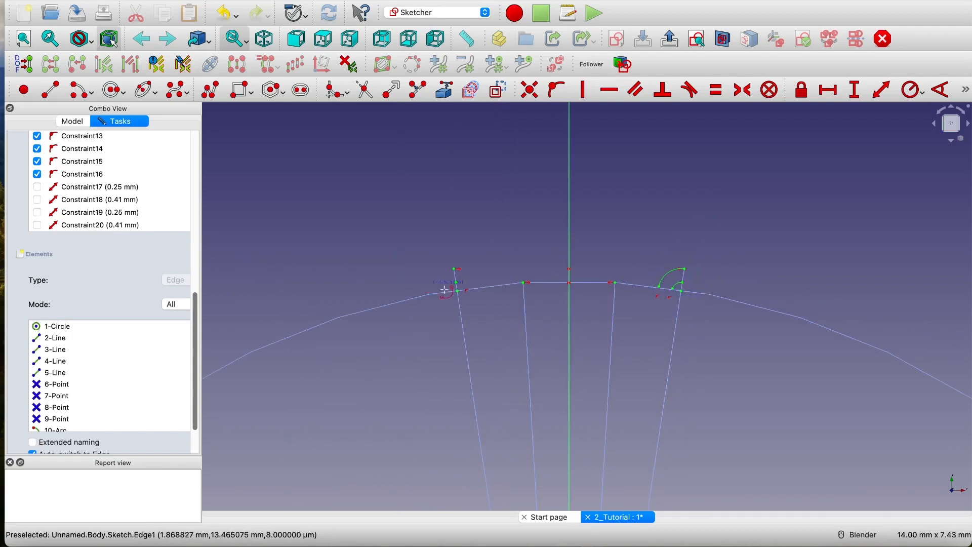
- Draw an arc centred on the positive-X inner line's endpoint, from the larger outer arc's end down to the inner line
scroll(630, 313, up, 3)
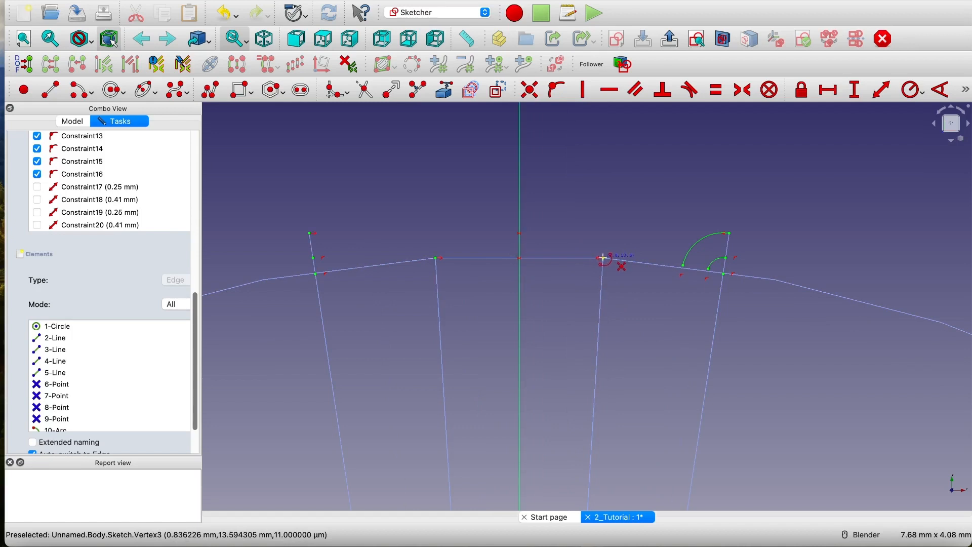
click(604, 259)
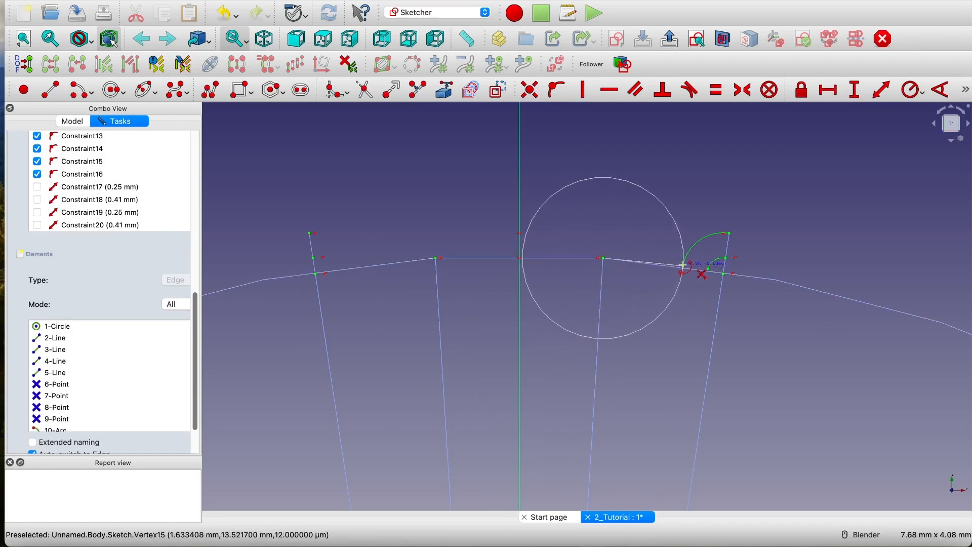
click(685, 268)
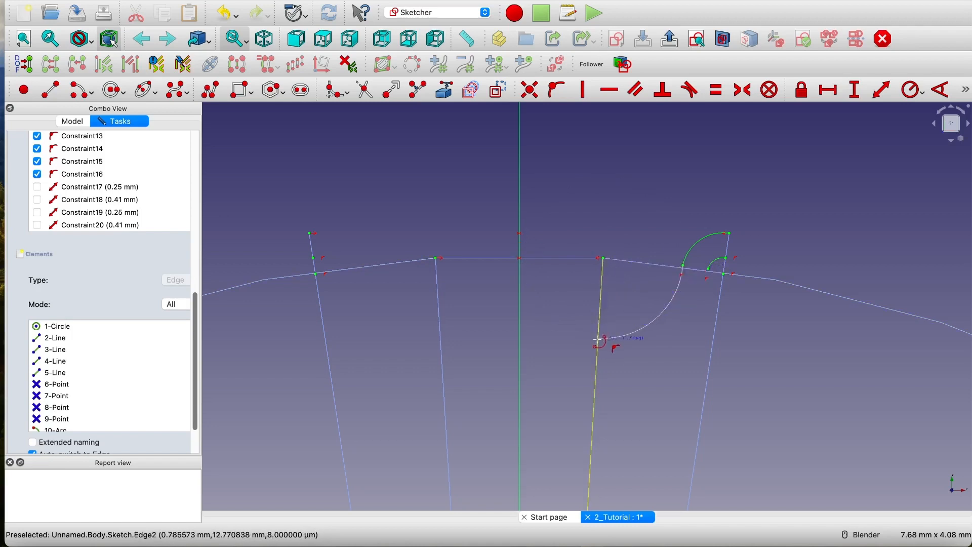
click(598, 340)
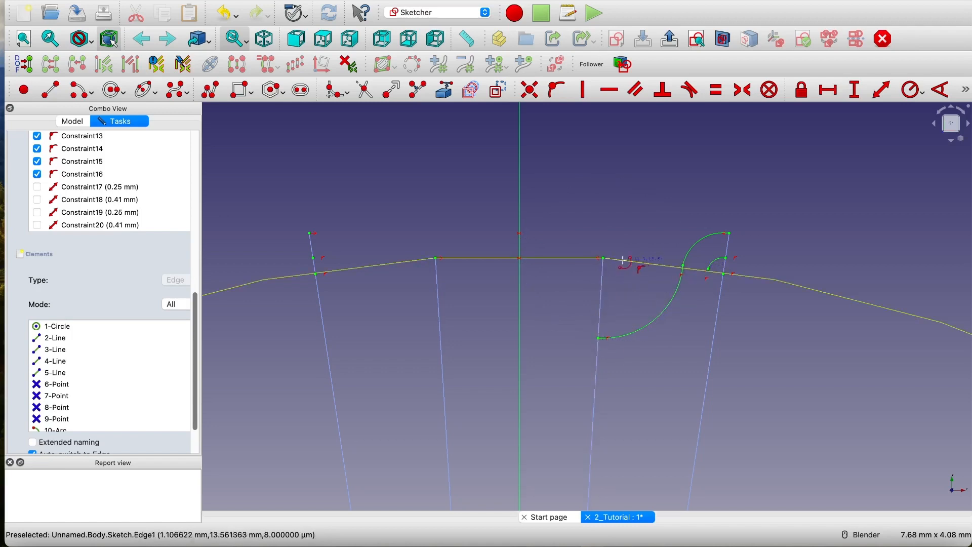
- Draw a concentric arc around the positive-X inner line's endpoint, from the smaller outer arc's end down to the inner line
click(602, 258)
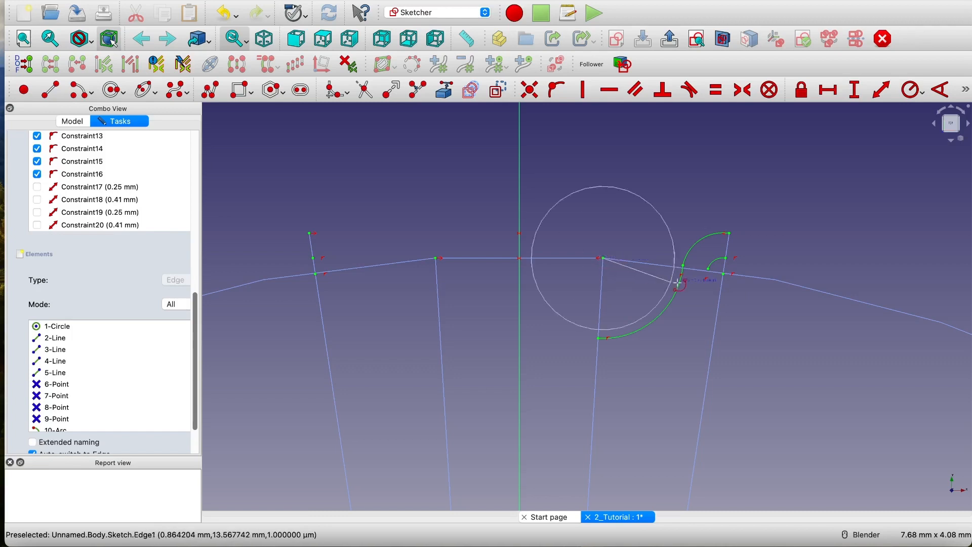
click(708, 268)
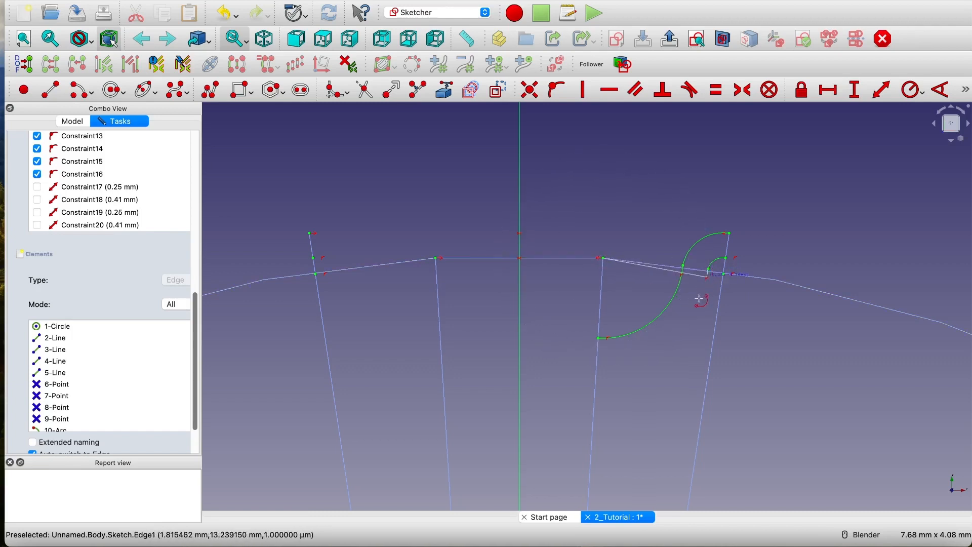
click(598, 362)
- Draw two arcs centred on the negative-X outer line's lower point, from its endpoint and its upper point inward to the circle
scroll(507, 270, down, 3)
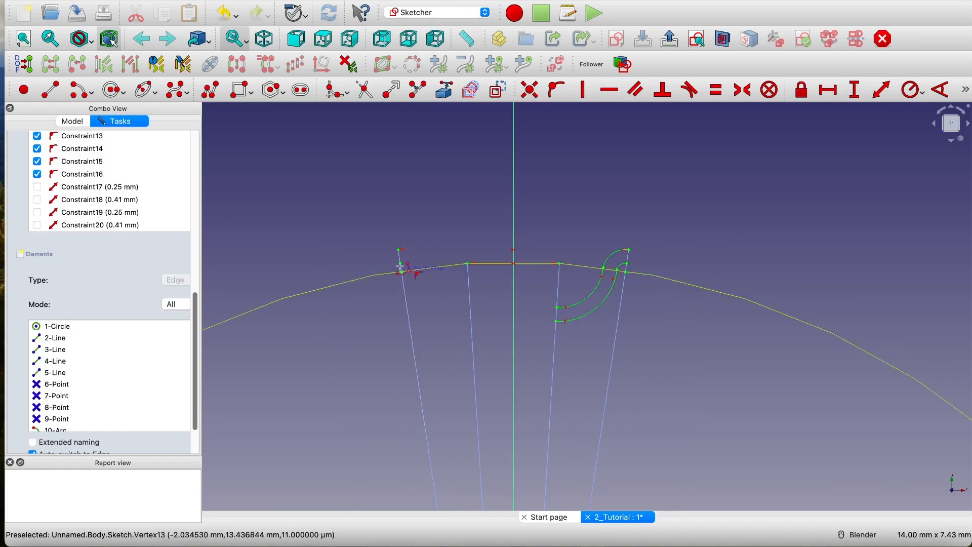
click(401, 272)
click(399, 250)
scroll(428, 255, up, 3)
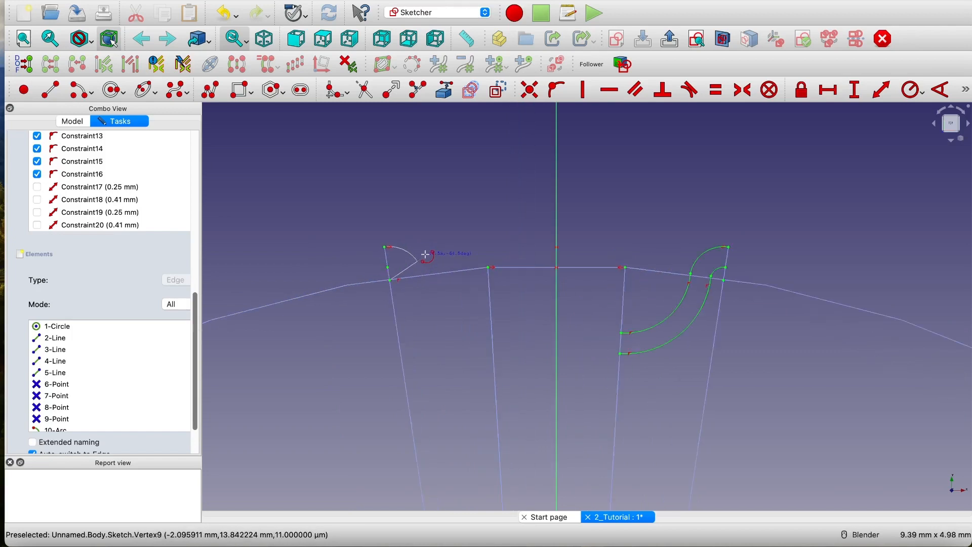
click(422, 277)
click(382, 286)
click(379, 269)
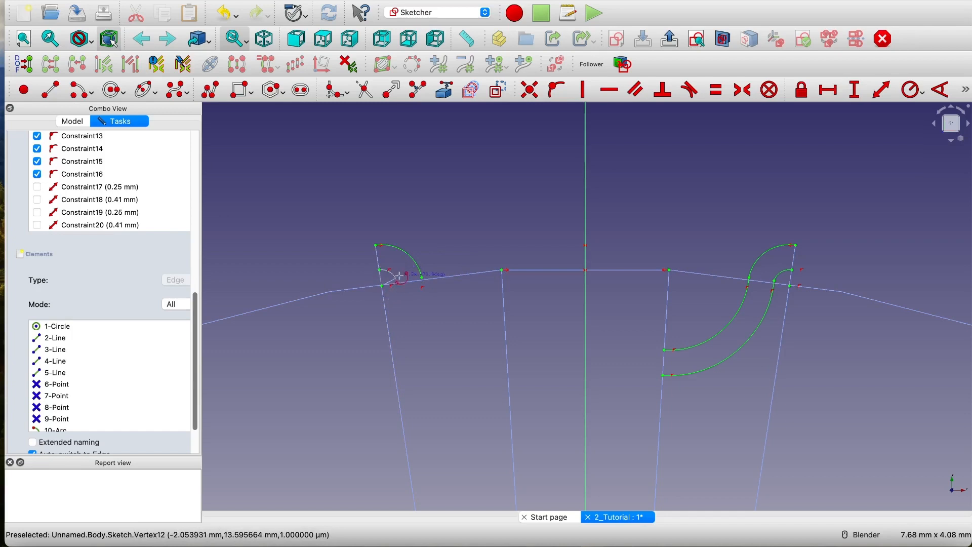
click(397, 280)
- Draw two arcs centred on the negative-X inner line's endpoint, from the ends of the two small arcs down to the inner line
click(502, 270)
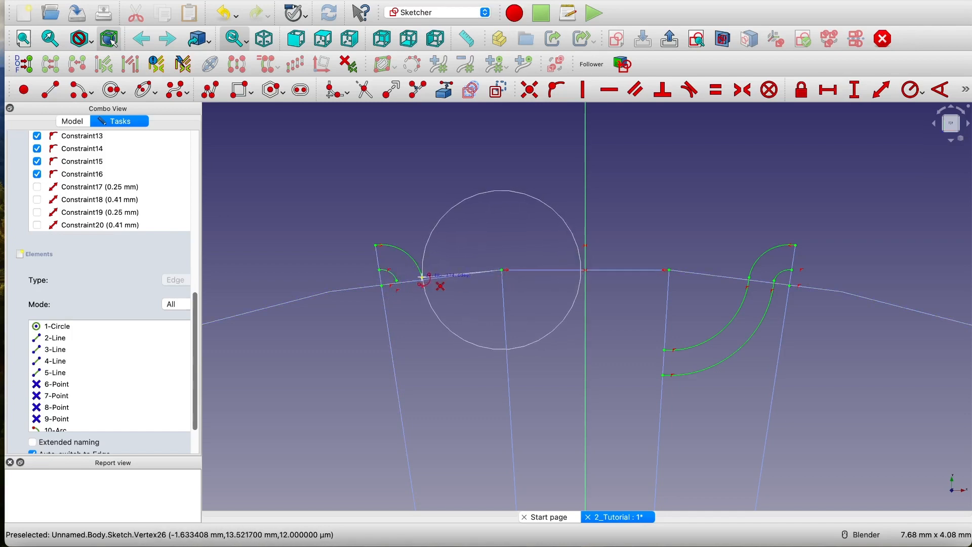
click(422, 277)
click(506, 349)
click(502, 270)
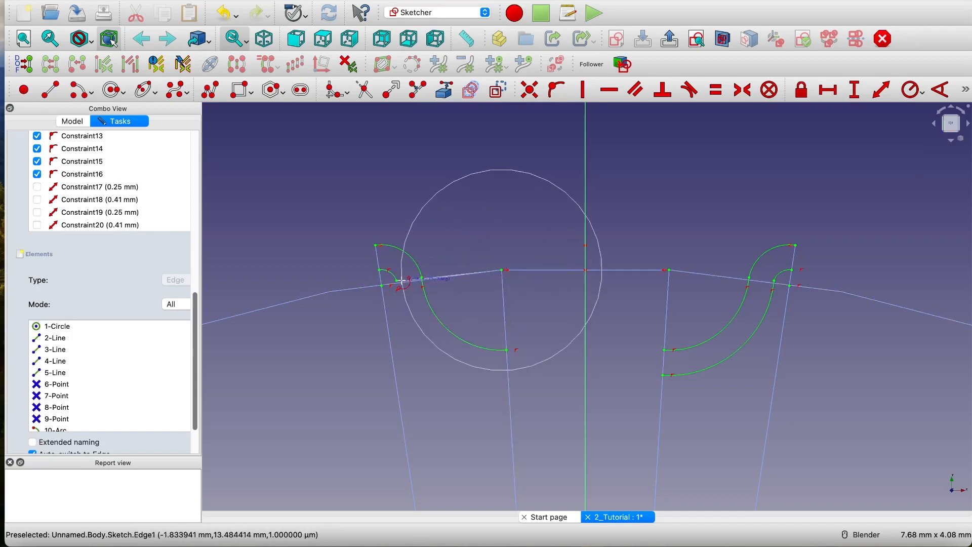
click(400, 284)
click(508, 377)
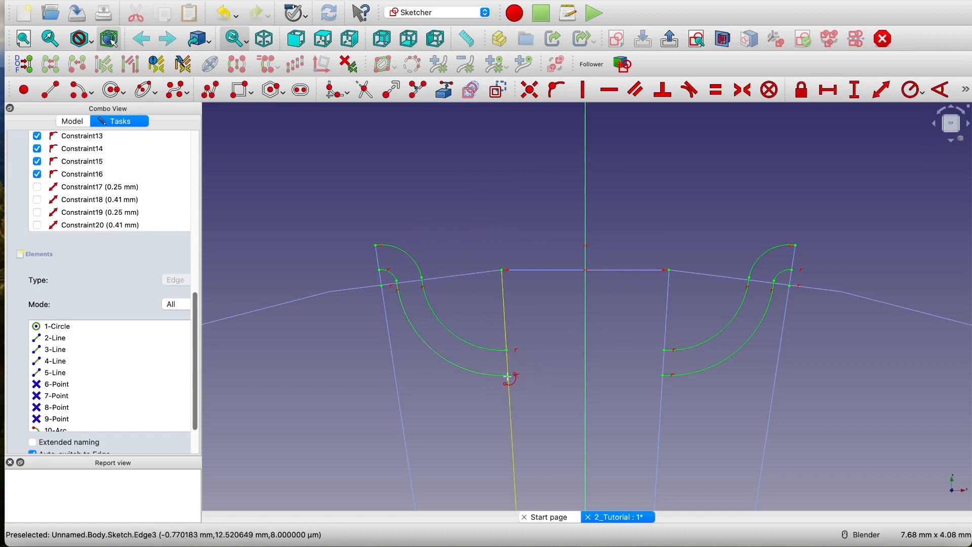
- Draw an arc centred on the origin joining the upper inner ends of the positive-X and negative-X curves
scroll(746, 334, down, 10)
shift+middle_drag(742, 320, 744, 220)
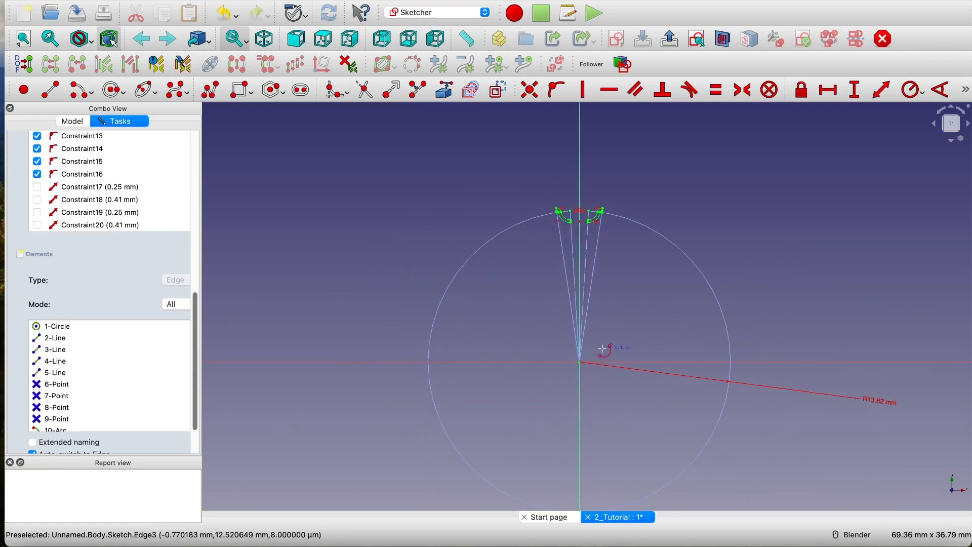
scroll(577, 356, up, 6)
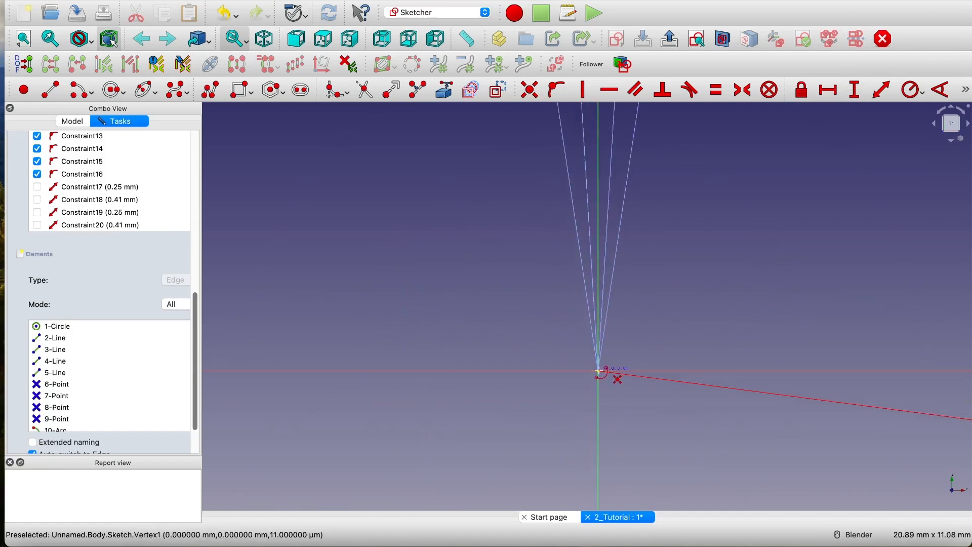
scroll(597, 359, down, 5)
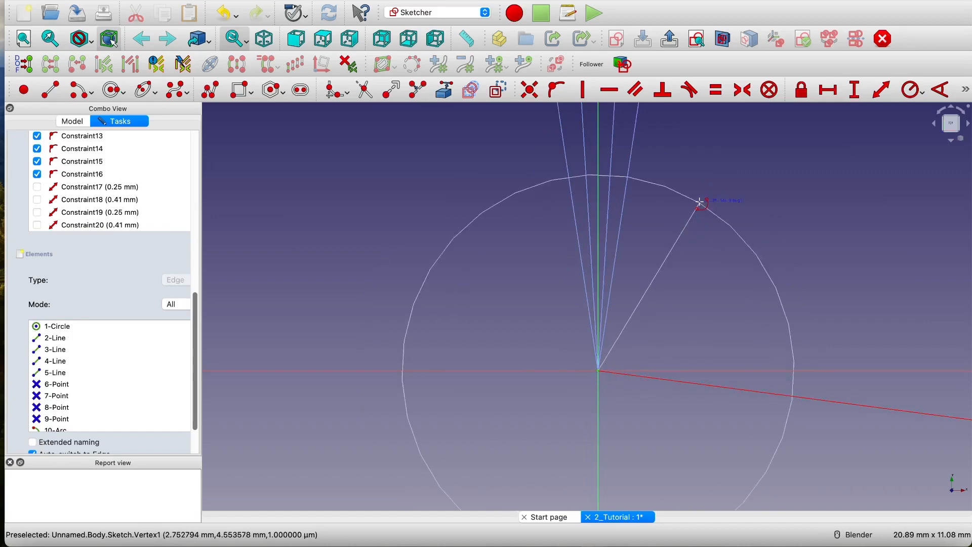
scroll(699, 201, up, 5)
scroll(616, 258, up, 6)
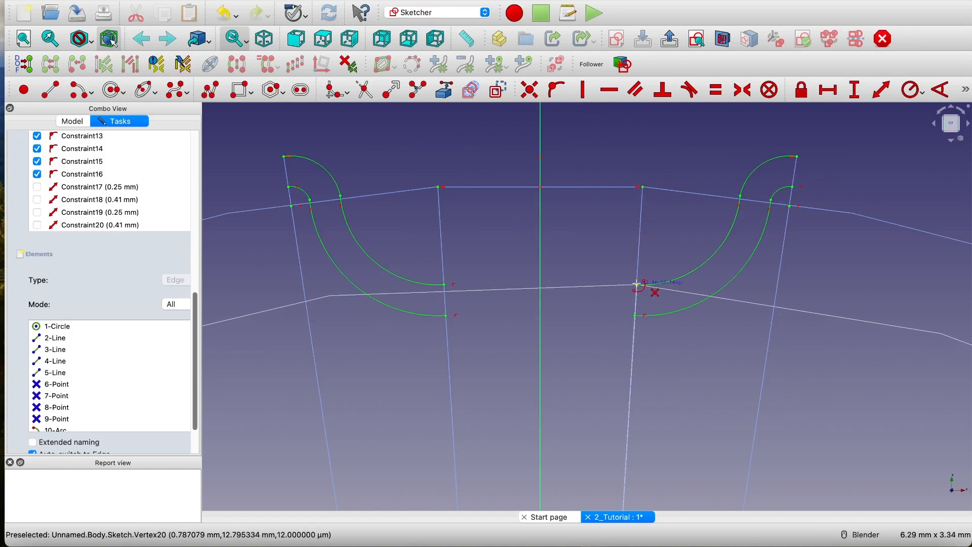
click(637, 284)
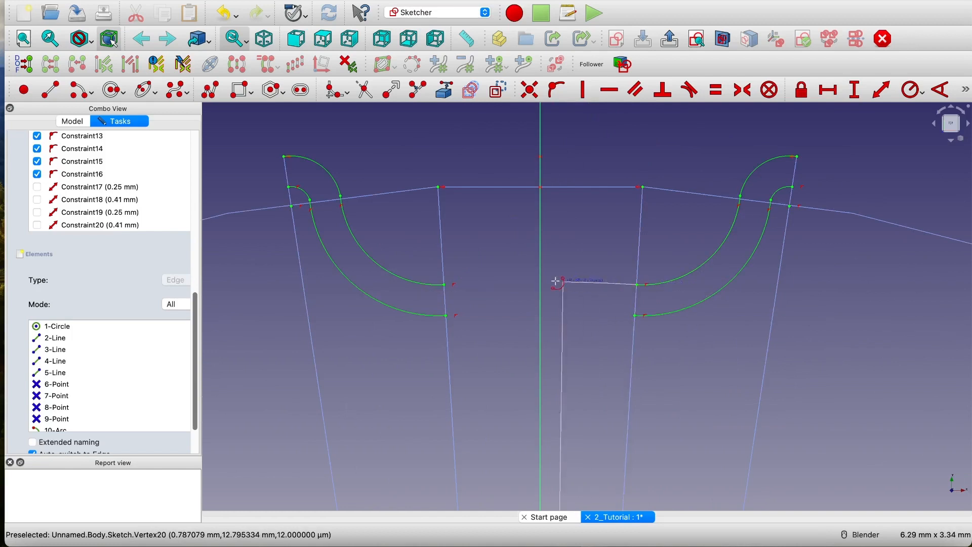
click(445, 285)
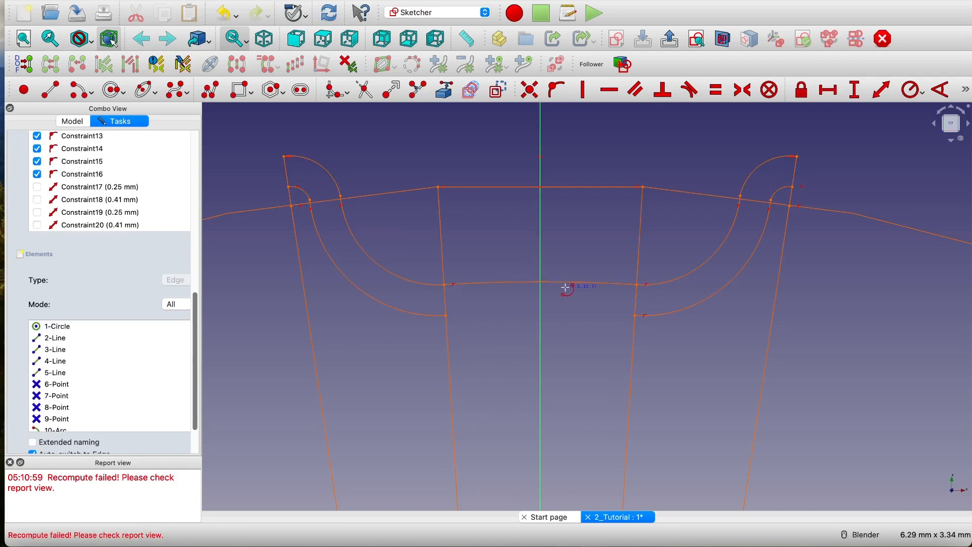
- Locate the redundant constraint reported by the solver, Constraint41, and delete it from the sketch
scroll(595, 375, down, 4)
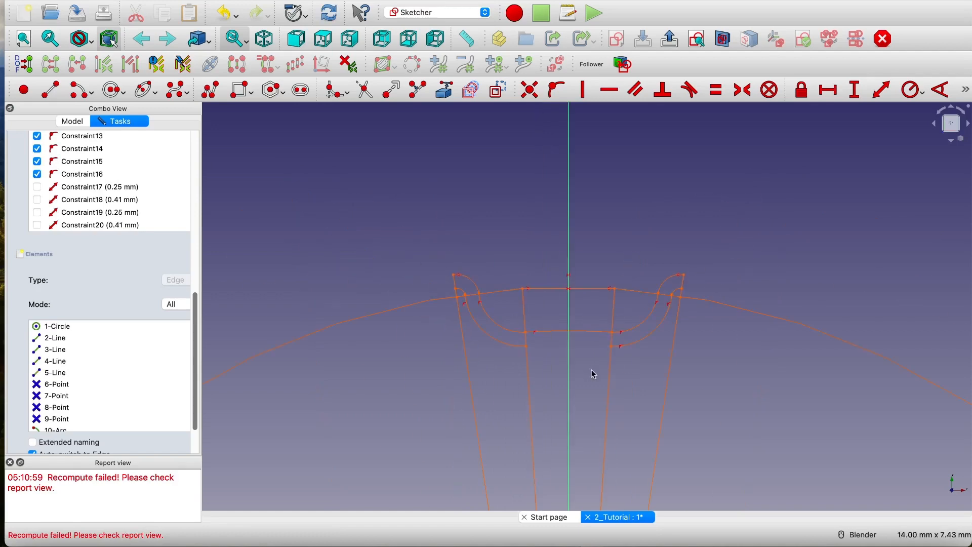
drag(195, 312, 214, 137)
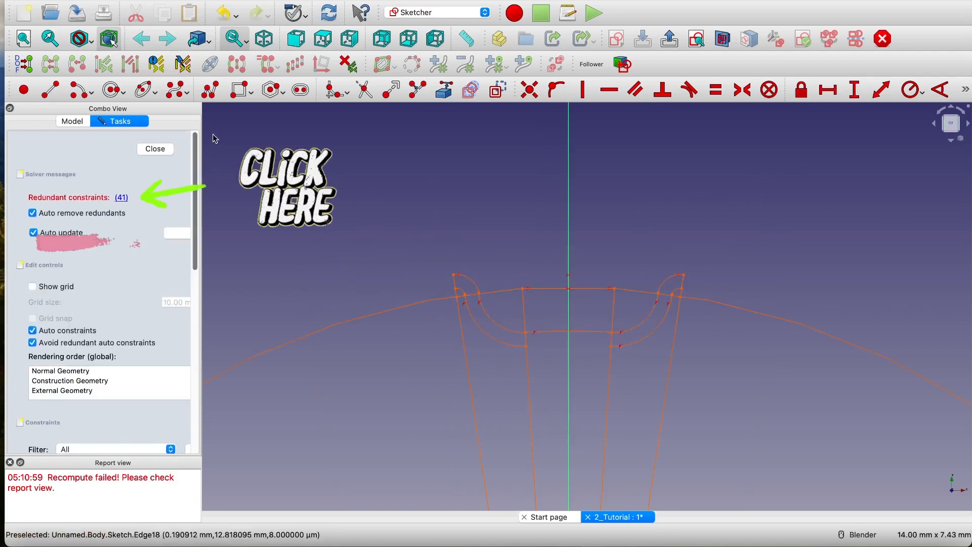
click(123, 198)
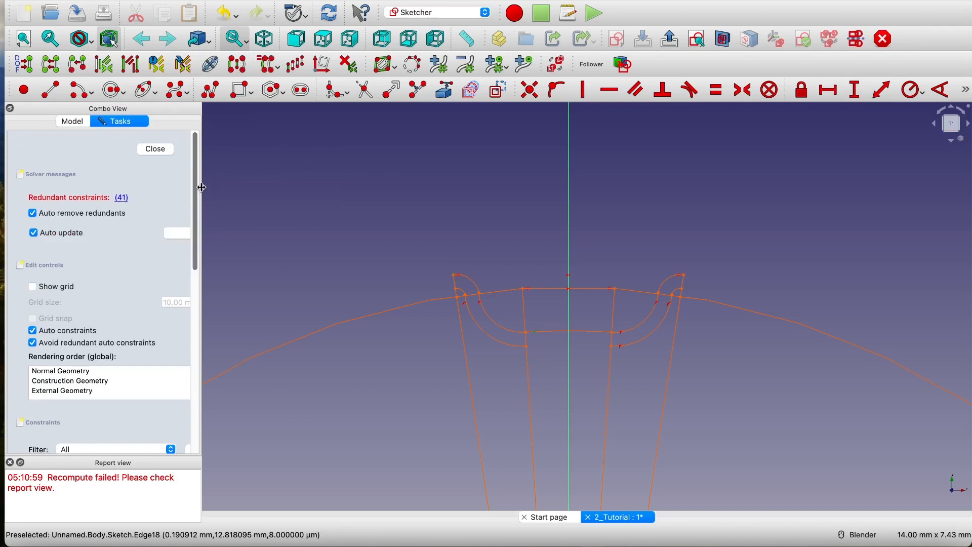
drag(197, 187, 183, 305)
scroll(140, 277, down, 8)
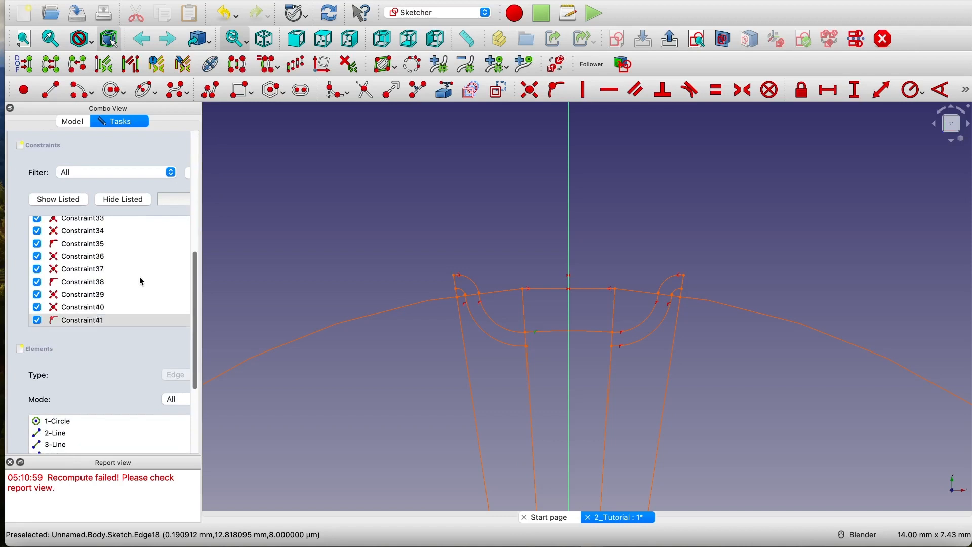
scroll(121, 318, down, 5)
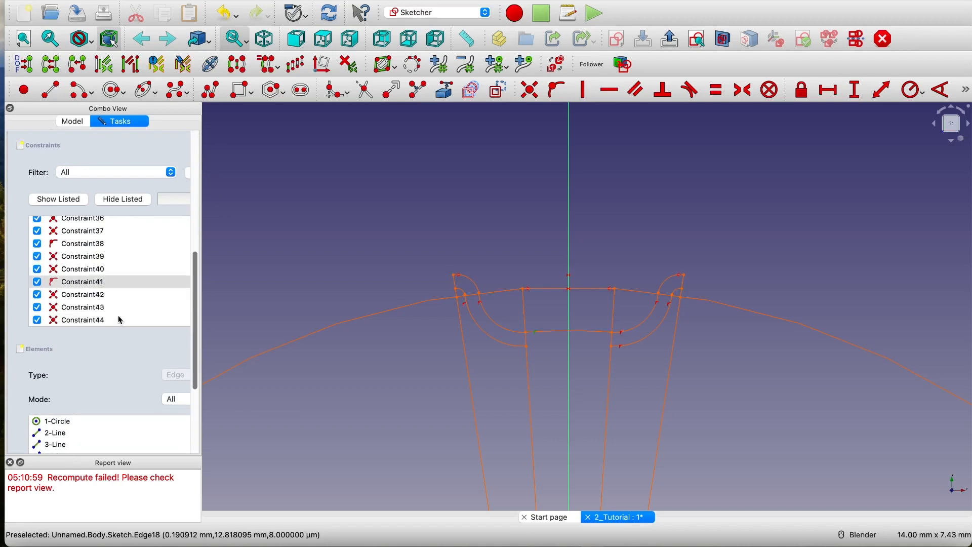
click(126, 260)
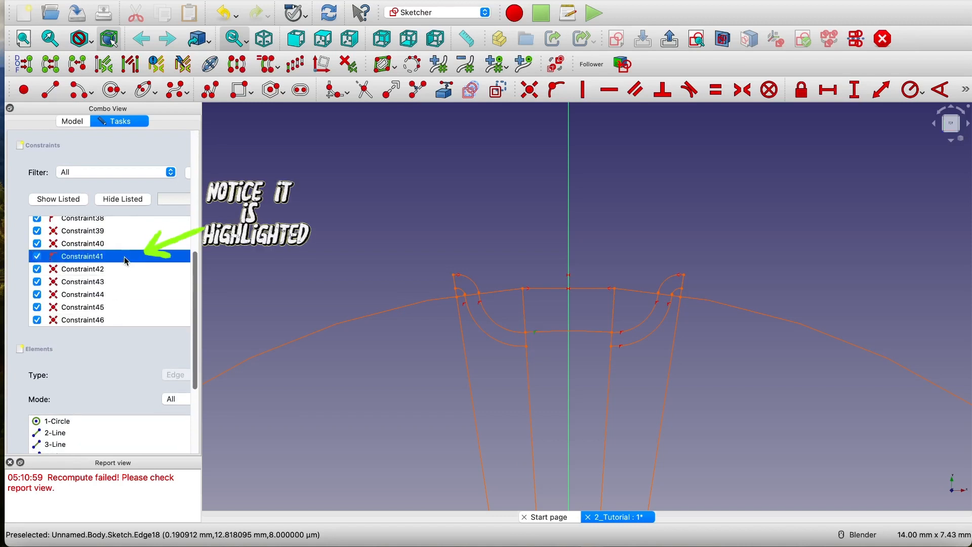
right_click(126, 260)
click(155, 364)
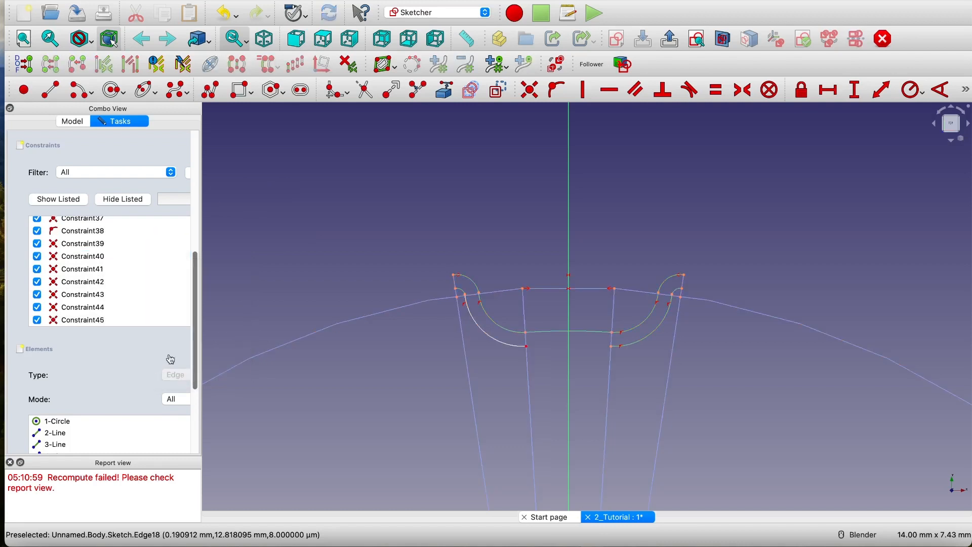
- Draw a second origin-centred arc joining the lower inner ends of the positive-X and negative-X curves
scroll(657, 243, down, 4)
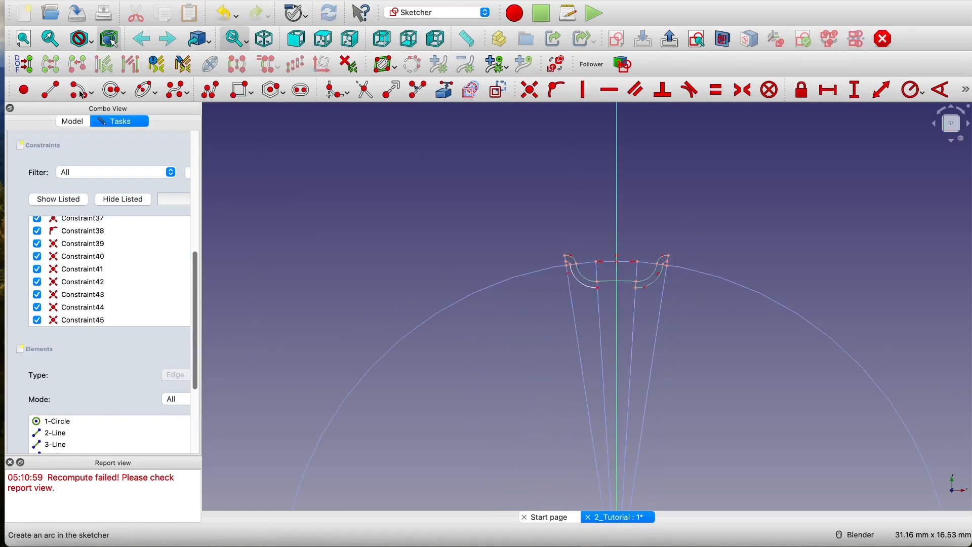
click(81, 91)
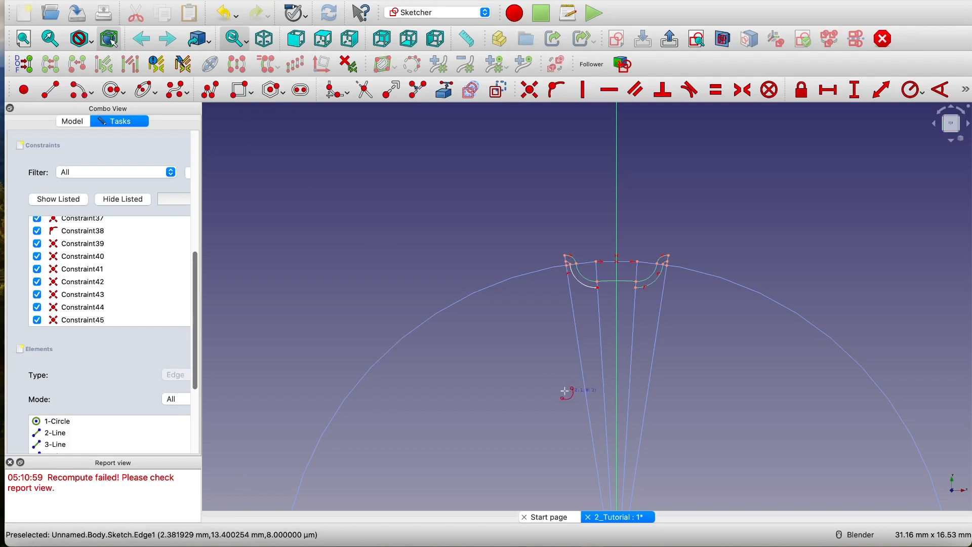
scroll(657, 397, down, 3)
shift+middle_drag(657, 397, 654, 312)
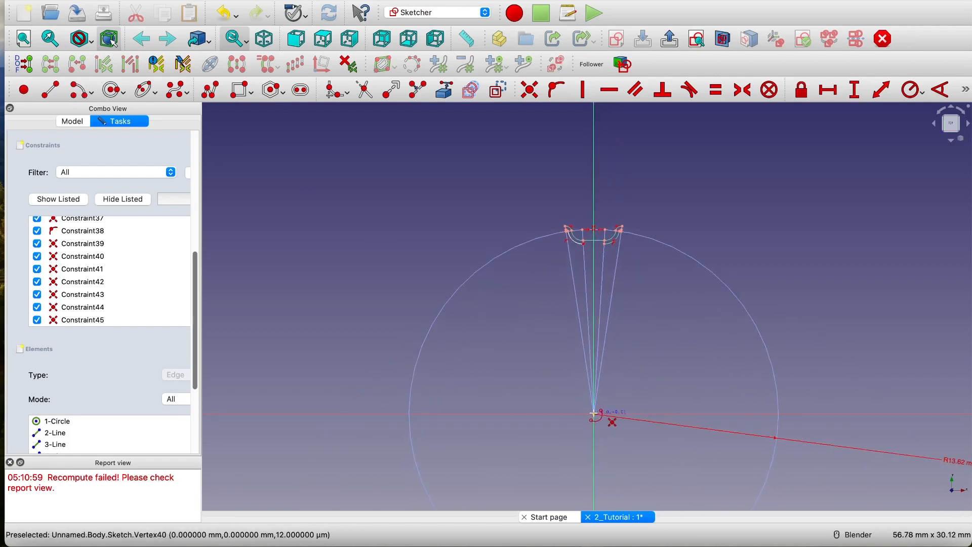
scroll(632, 296, up, 10)
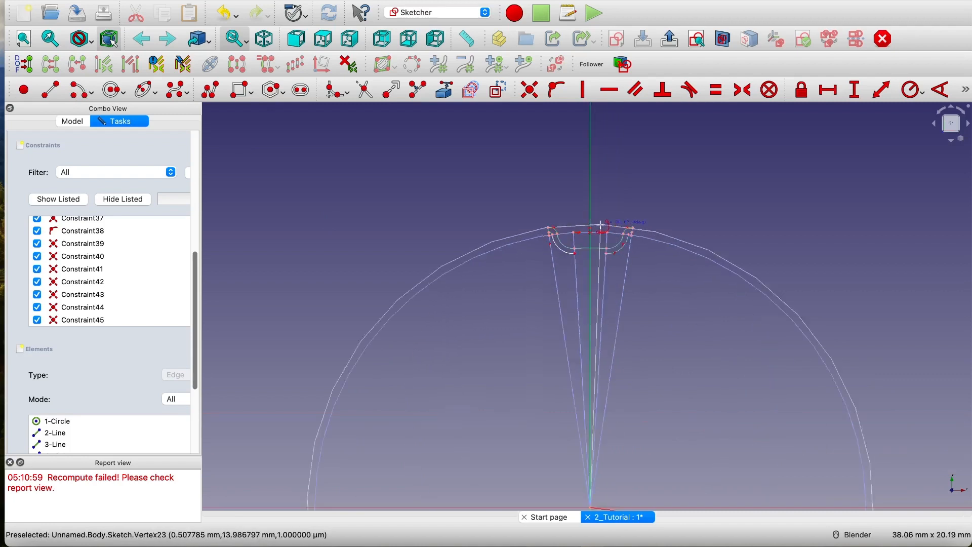
drag(631, 296, 647, 296)
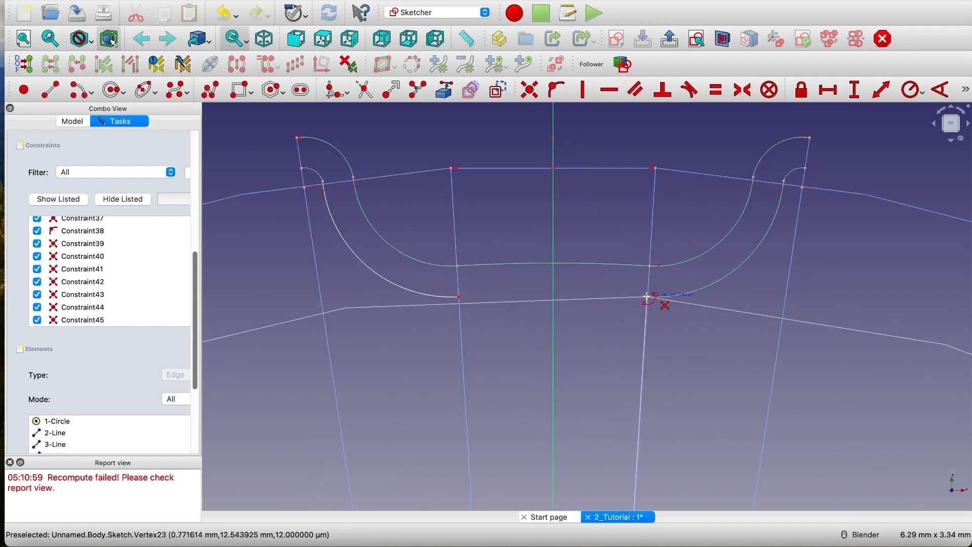
click(648, 297)
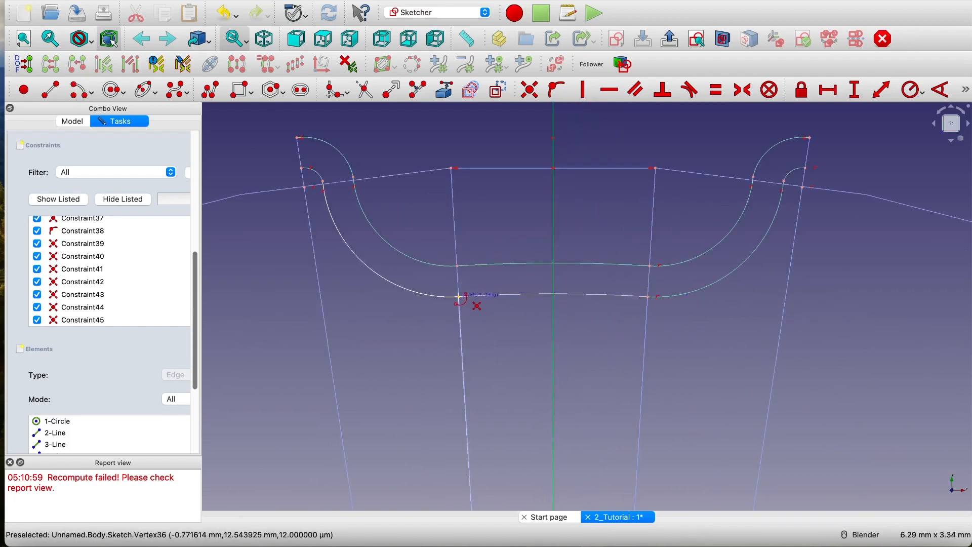
click(458, 296)
- Close both outer ends of the profile with short lines between the ends of the larger and smaller arcs
scroll(492, 287, down, 3)
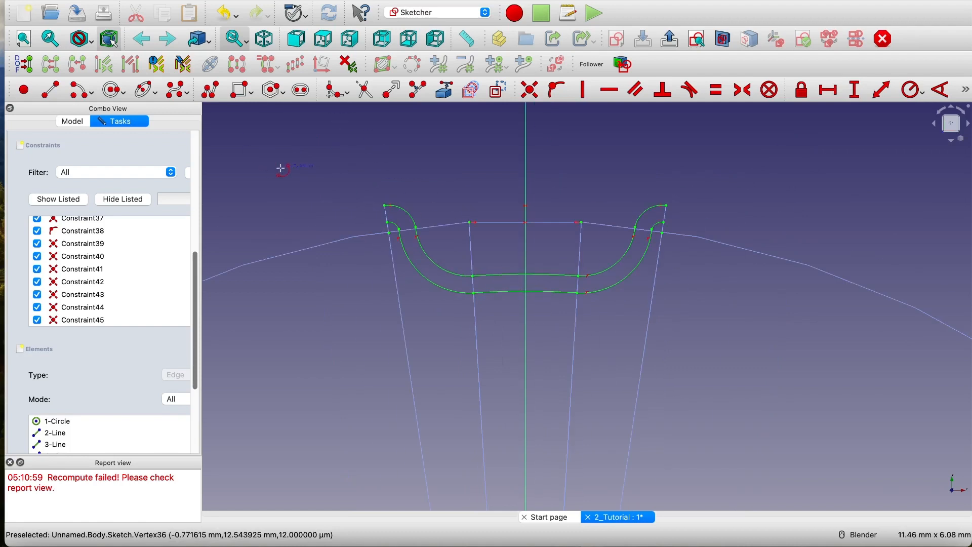
click(50, 90)
scroll(321, 207, up, 5)
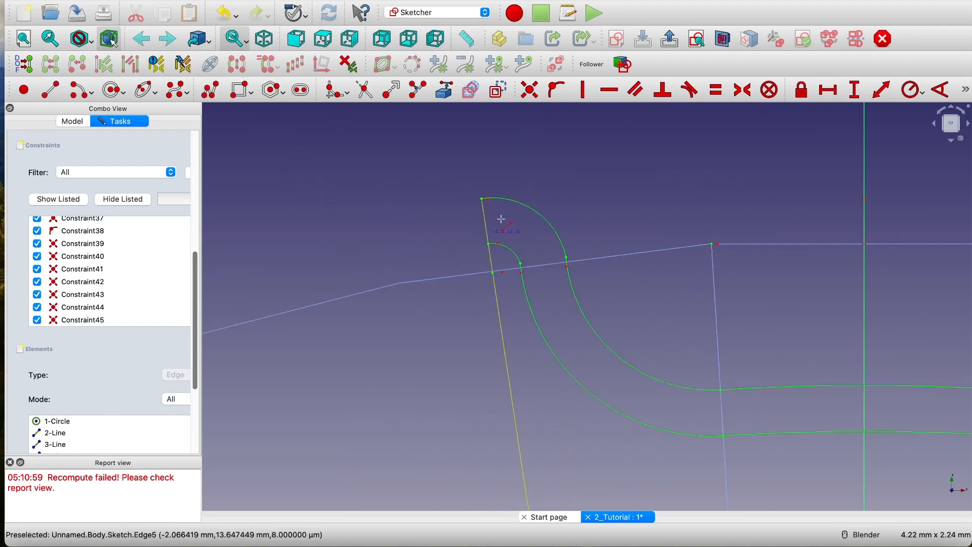
click(481, 198)
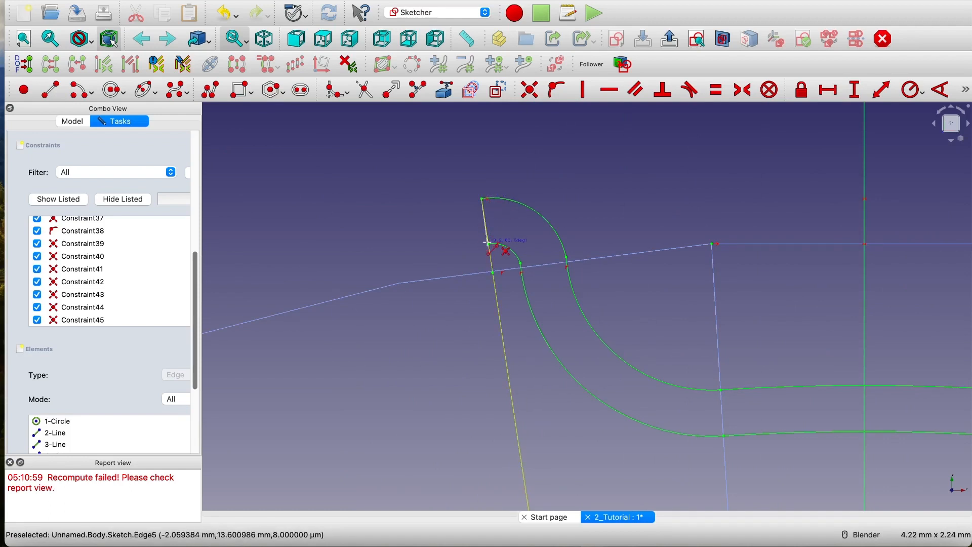
click(487, 243)
scroll(492, 184, down, 5)
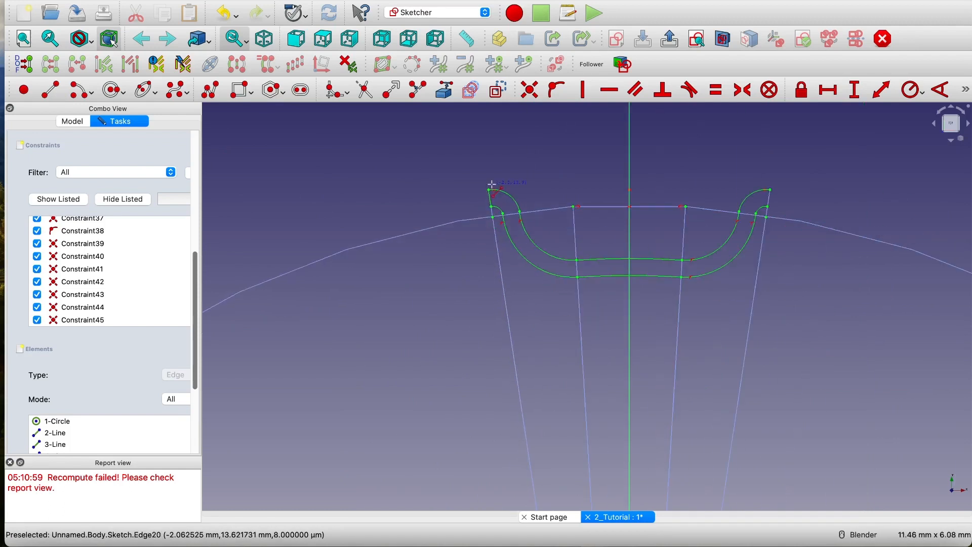
scroll(805, 192, up, 3)
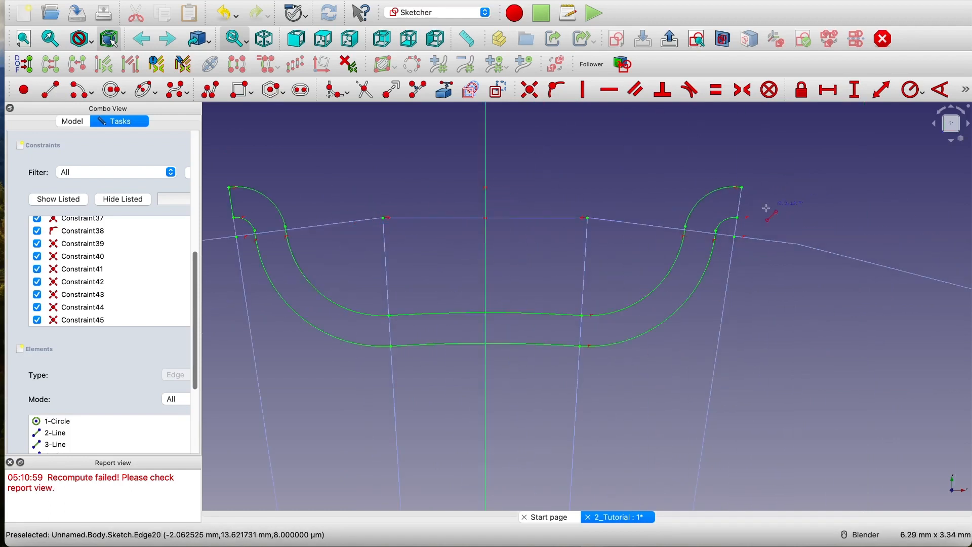
click(736, 217)
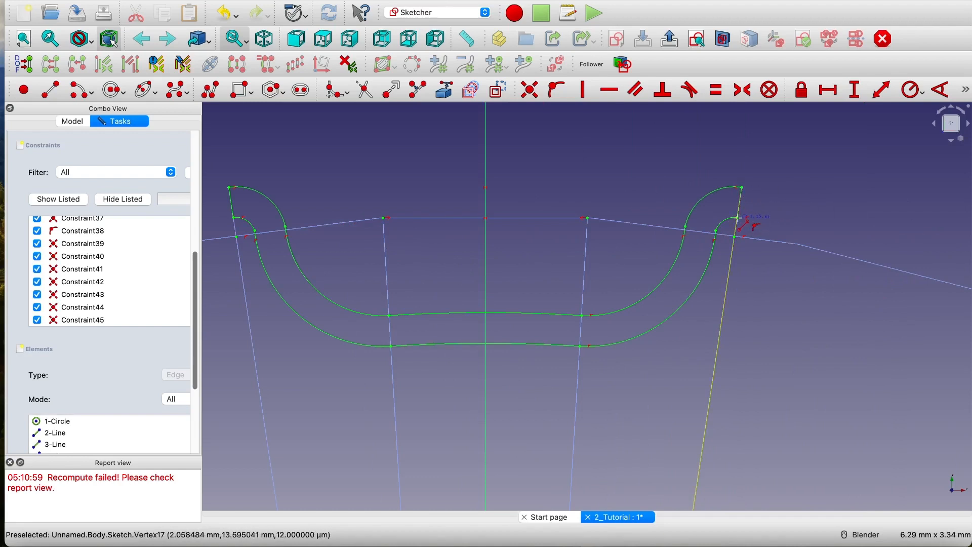
scroll(737, 217, down, 1)
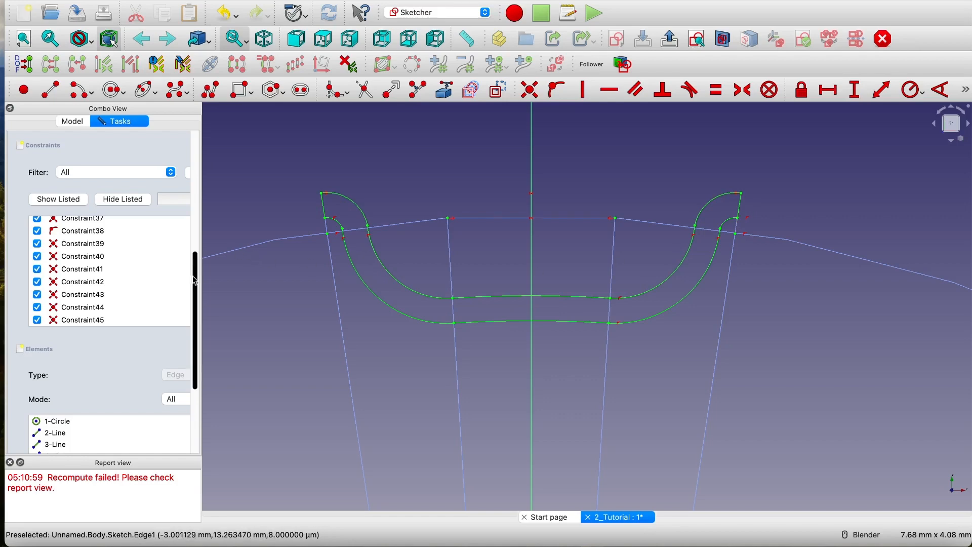
- Finish editing the sketch and rename it BaseProfile
drag(194, 281, 164, 150)
click(155, 148)
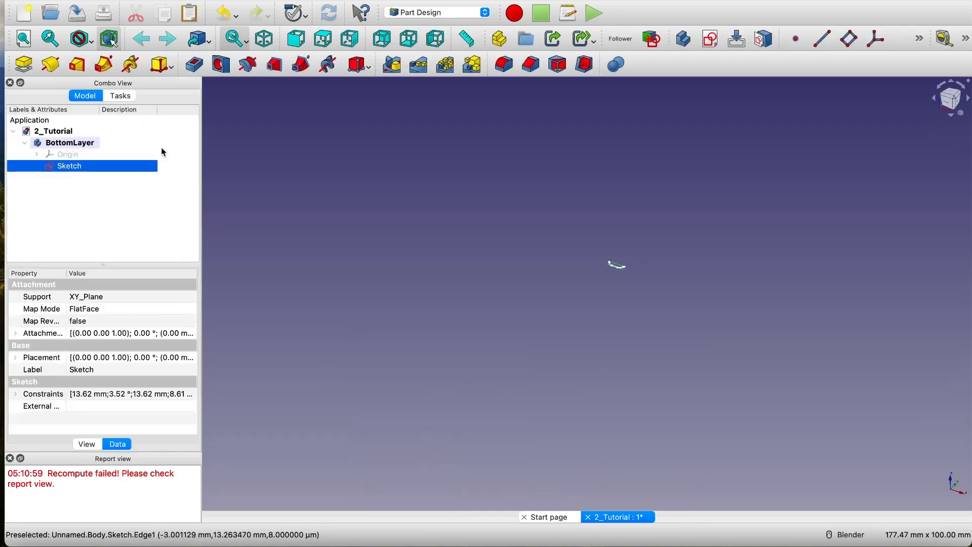
right_click(76, 169)
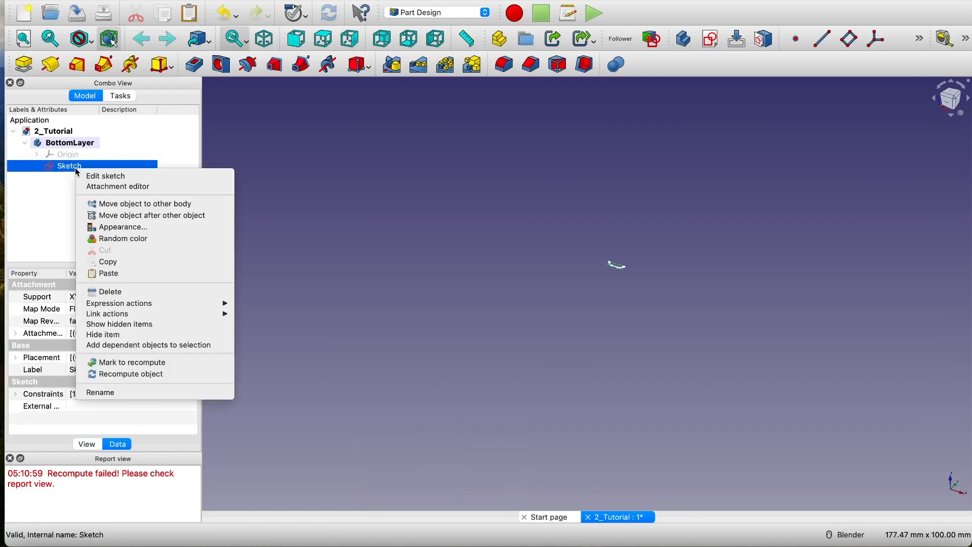
click(117, 393)
text(Bo)
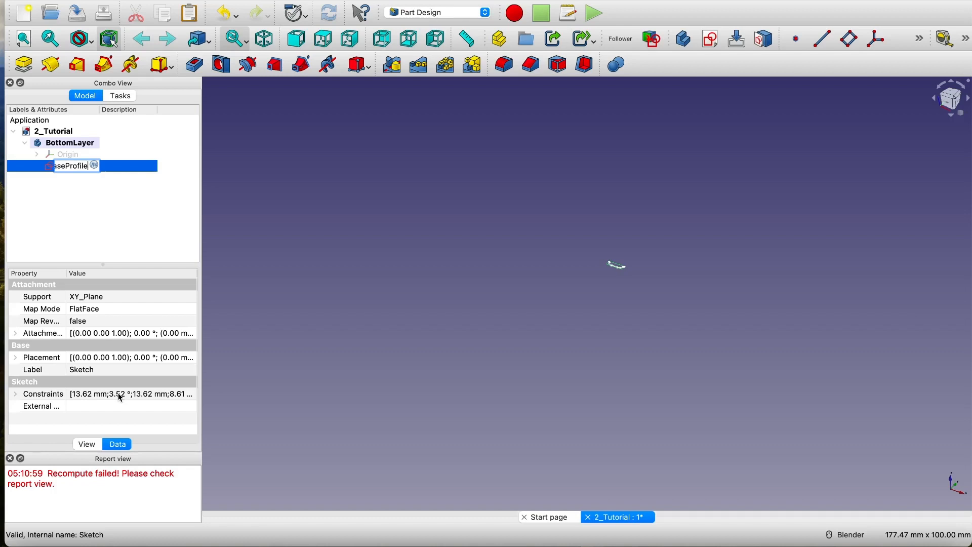
click(64, 199)
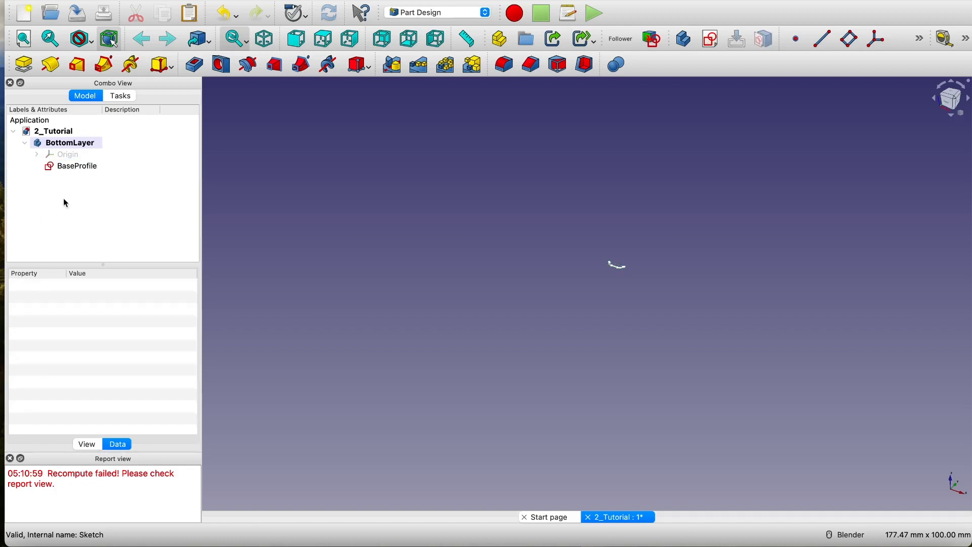
- Create a new sketch on the XY plane in the BottomLayer body
scroll(624, 234, up, 8)
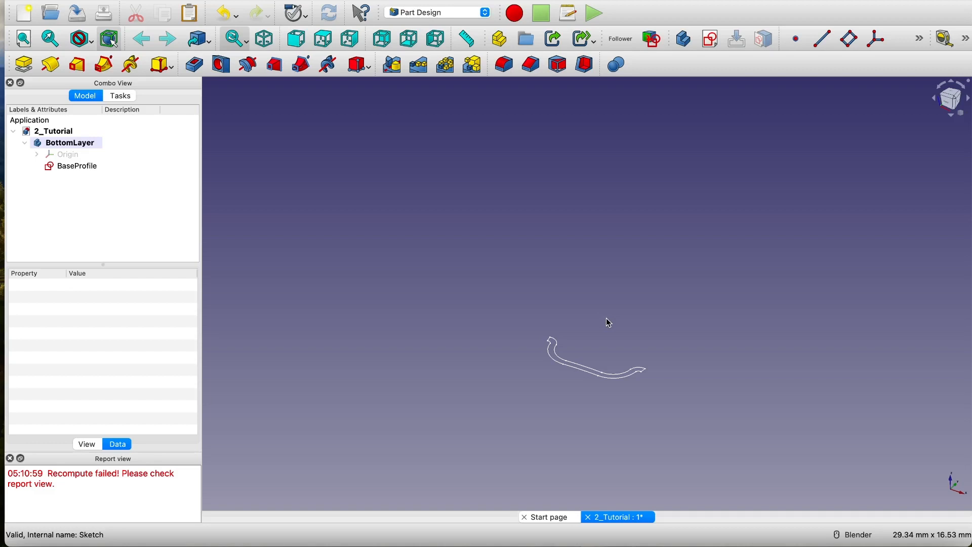
click(86, 147)
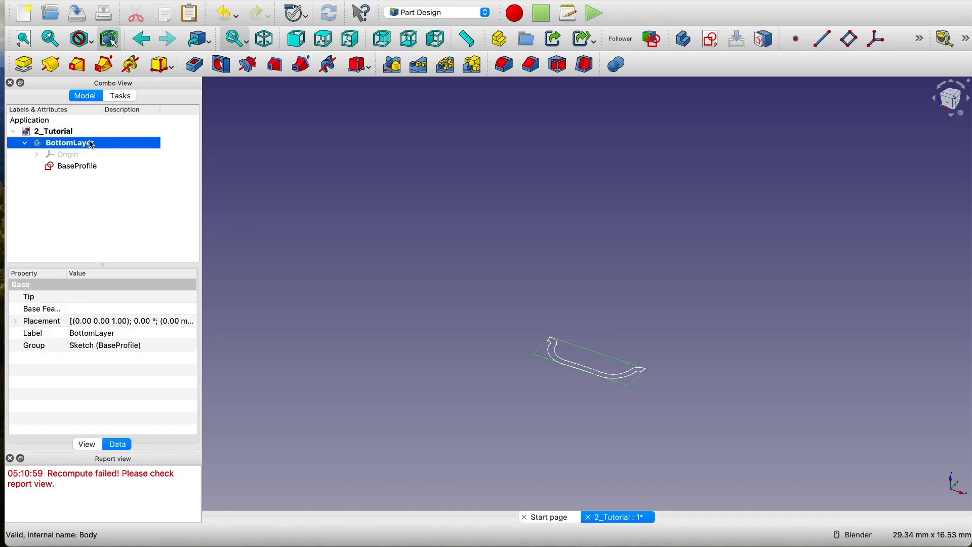
click(710, 39)
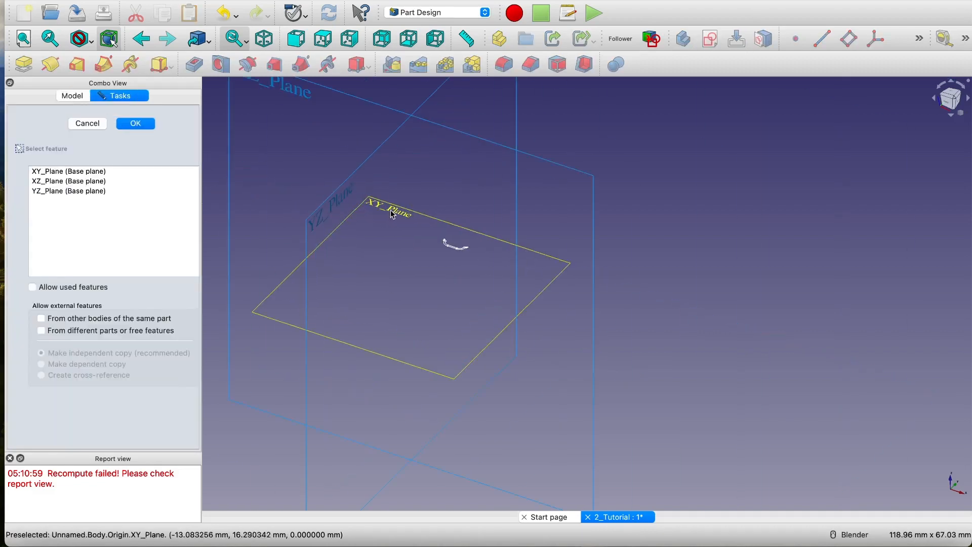
click(412, 211)
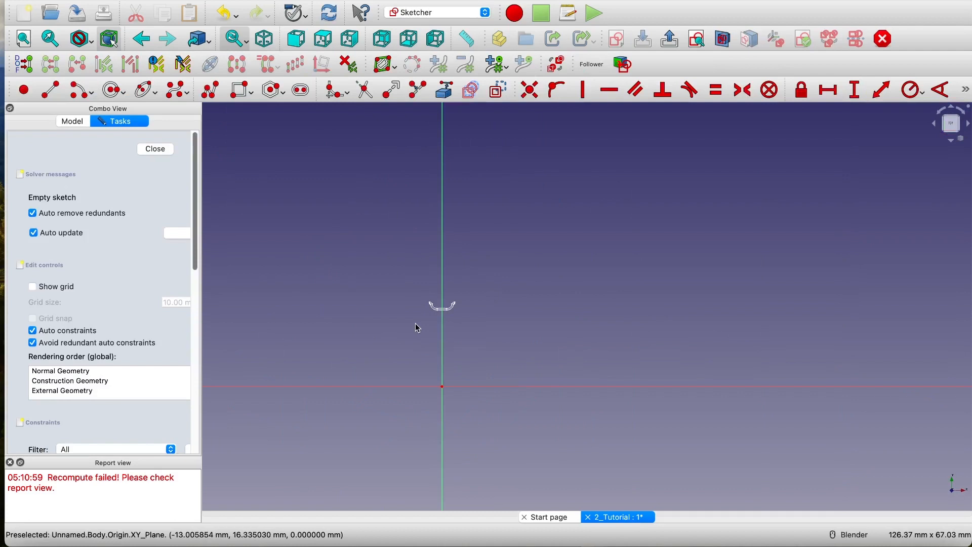
scroll(437, 309, up, 7)
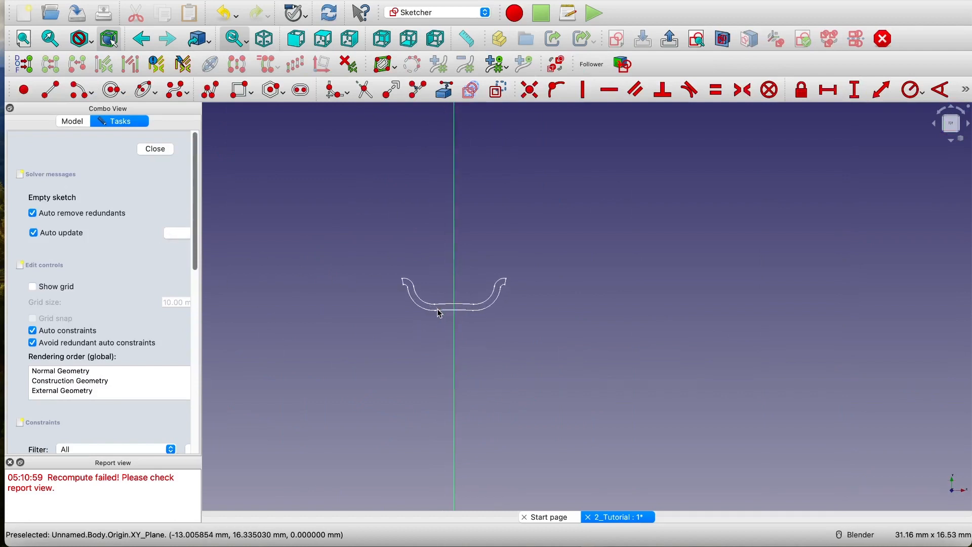
- Close the new empty sketch and hide the BaseProfile sketch
scroll(439, 310, down, 7)
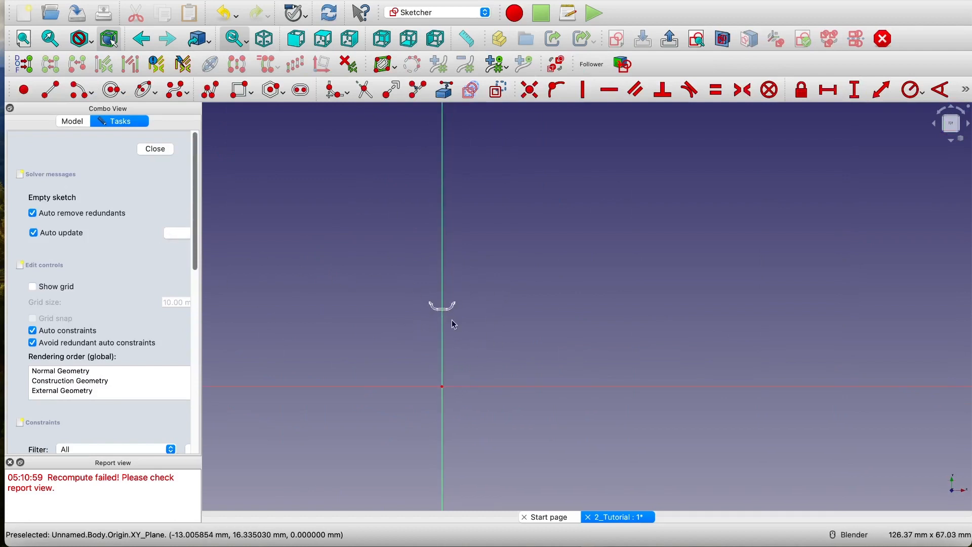
click(156, 149)
click(83, 169)
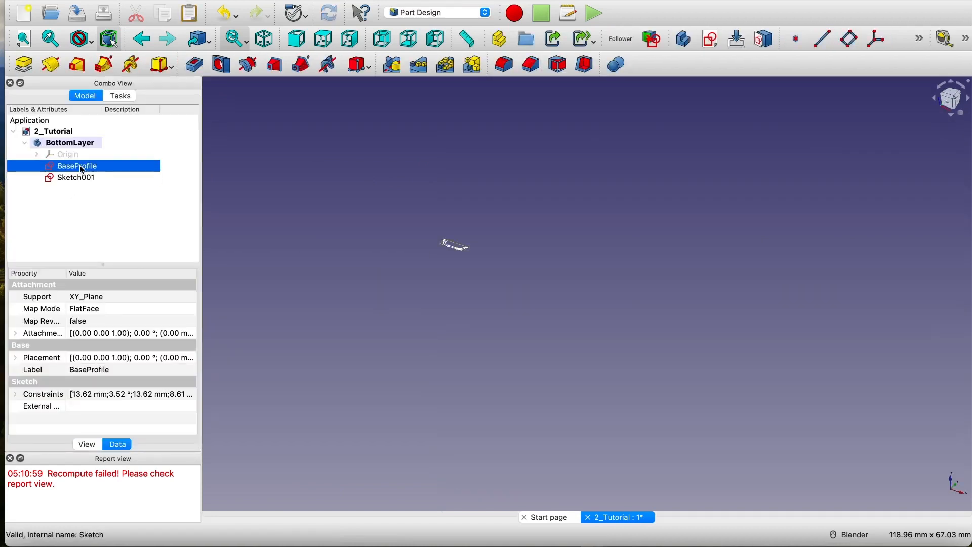
key(space)
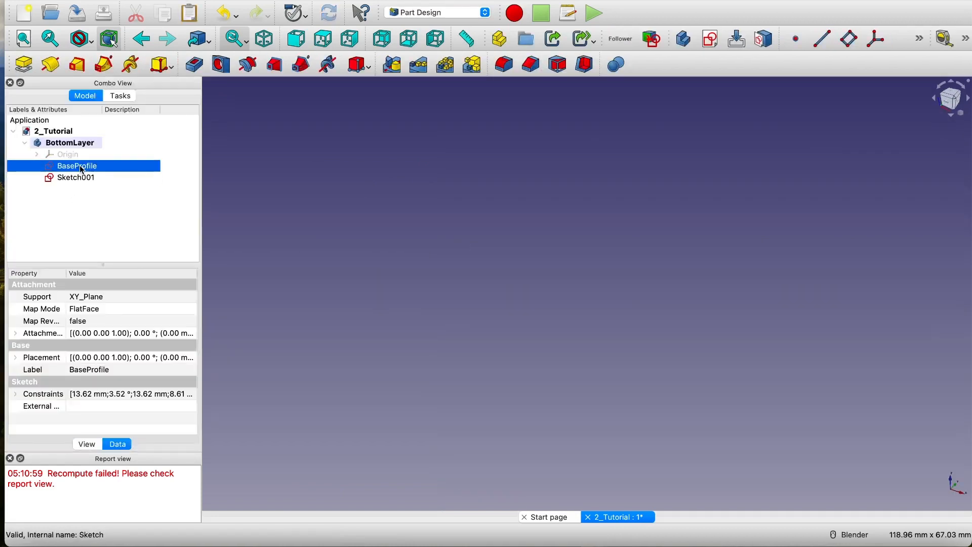
- Rename Sketch001 in the BottomLayer body as TopPrile
click(71, 178)
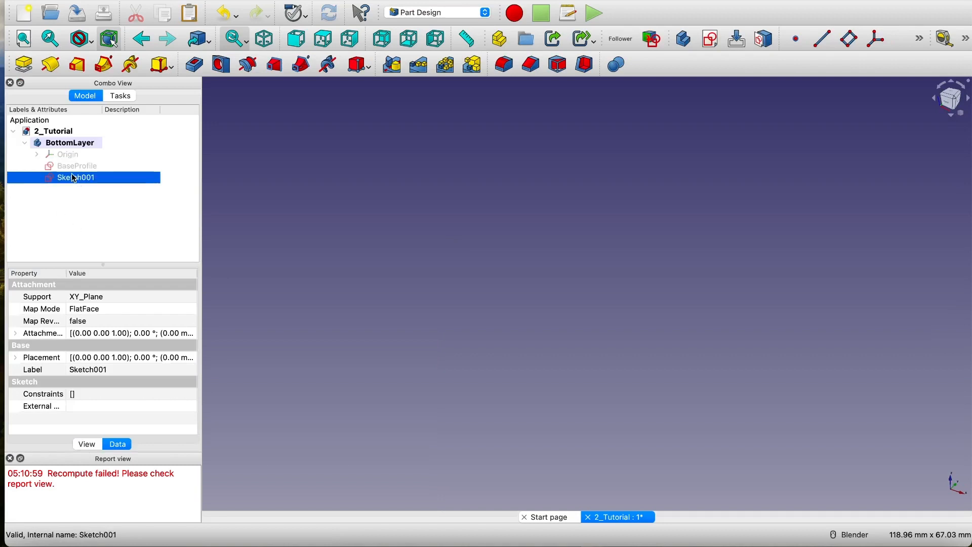
right_click(73, 177)
click(122, 398)
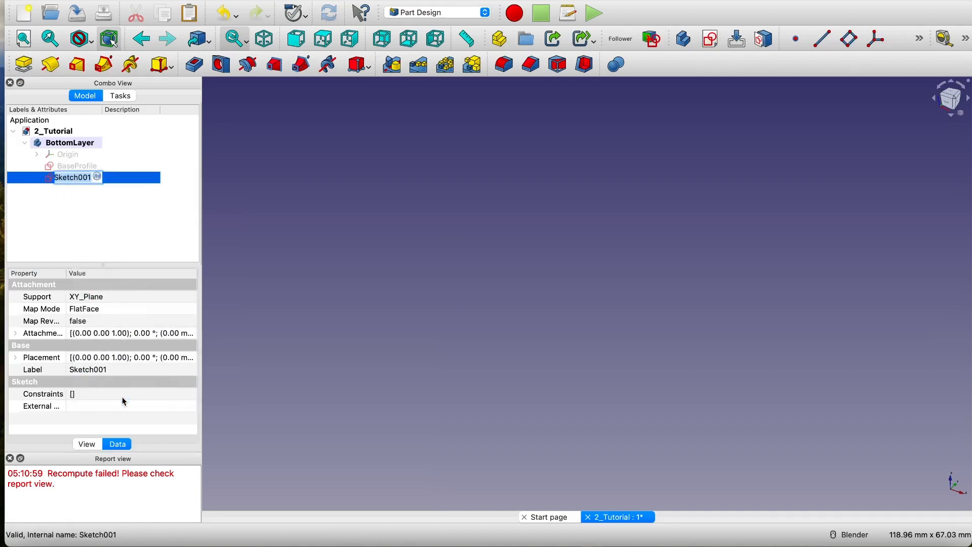
text(TopPrile)
key(Return)
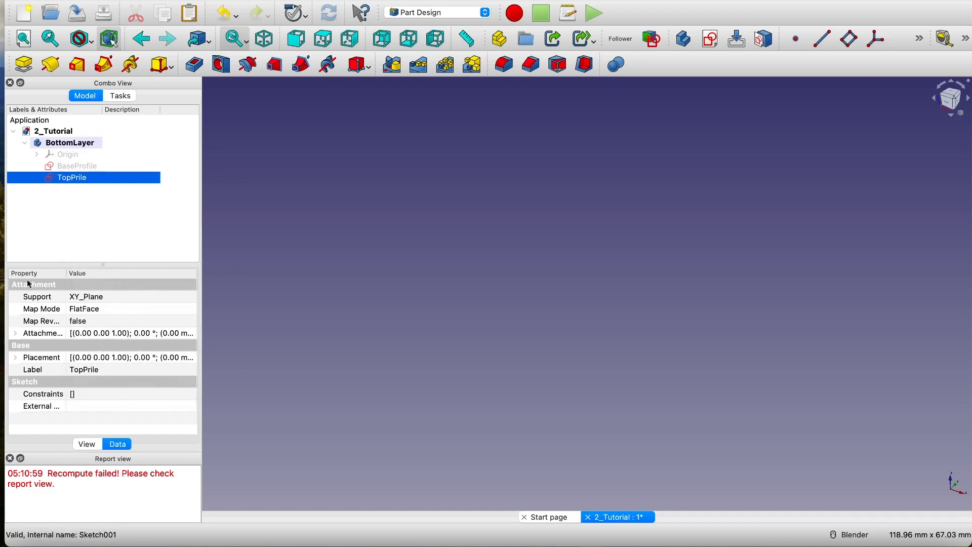
- Open the TopPrile sketch and draw two origin-centred circles with radii of about 30 mm and 27 mm
double_click(75, 178)
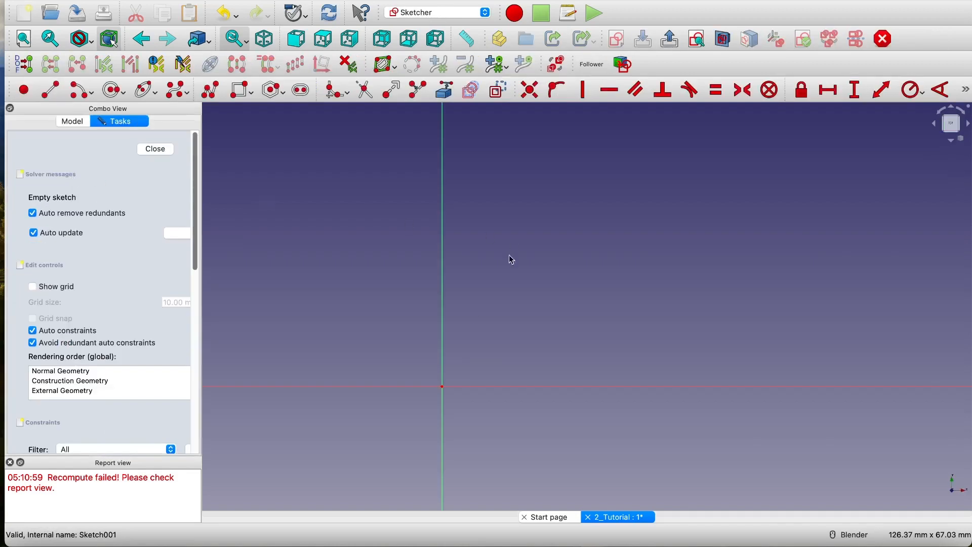
click(113, 91)
scroll(459, 354, up, 3)
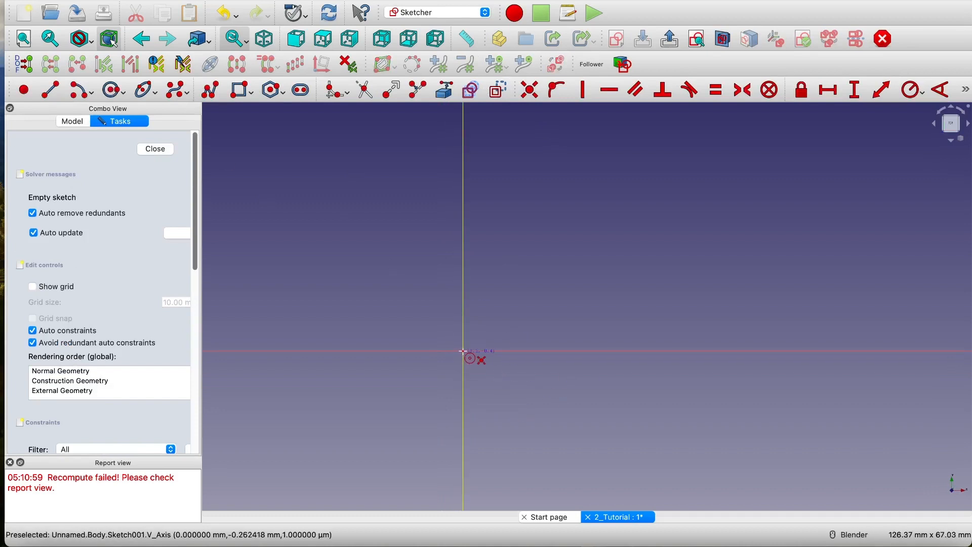
click(462, 350)
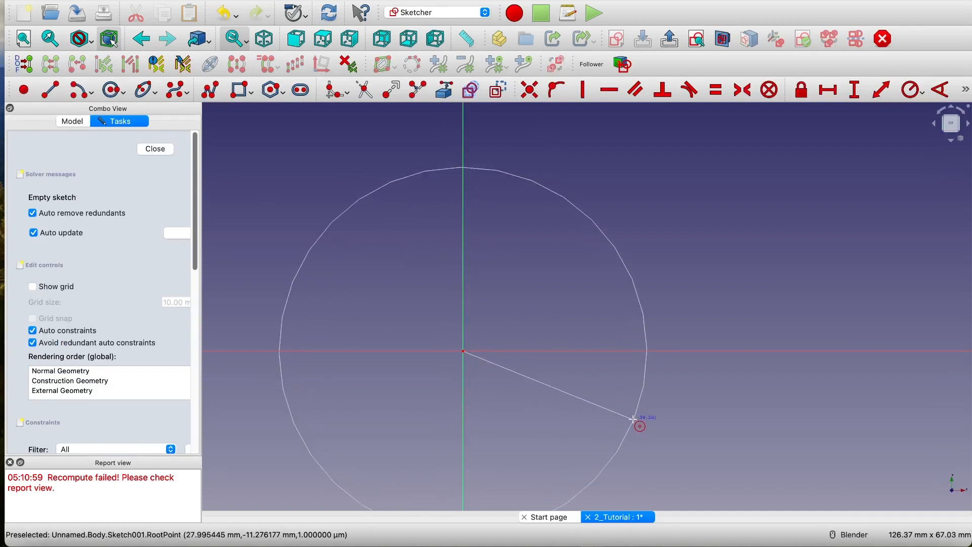
click(633, 416)
click(464, 351)
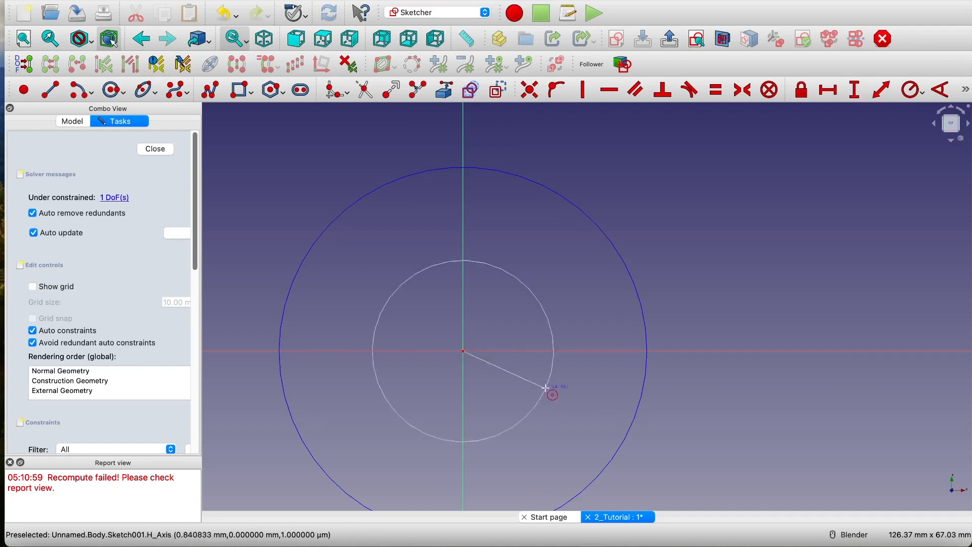
click(609, 429)
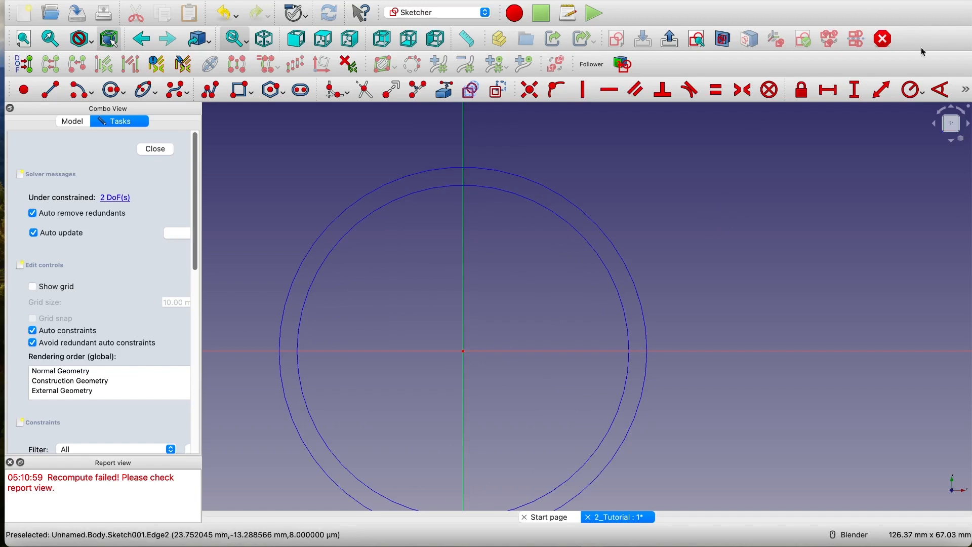
- Constrain the inner circle's radius to 13.23 mm and the outer circle's radius to 13.33 mm
click(914, 90)
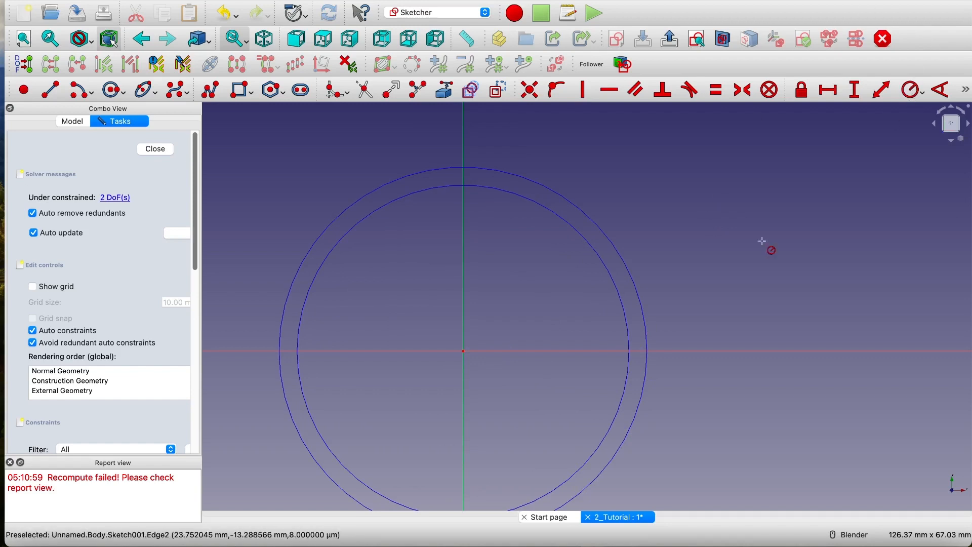
click(624, 318)
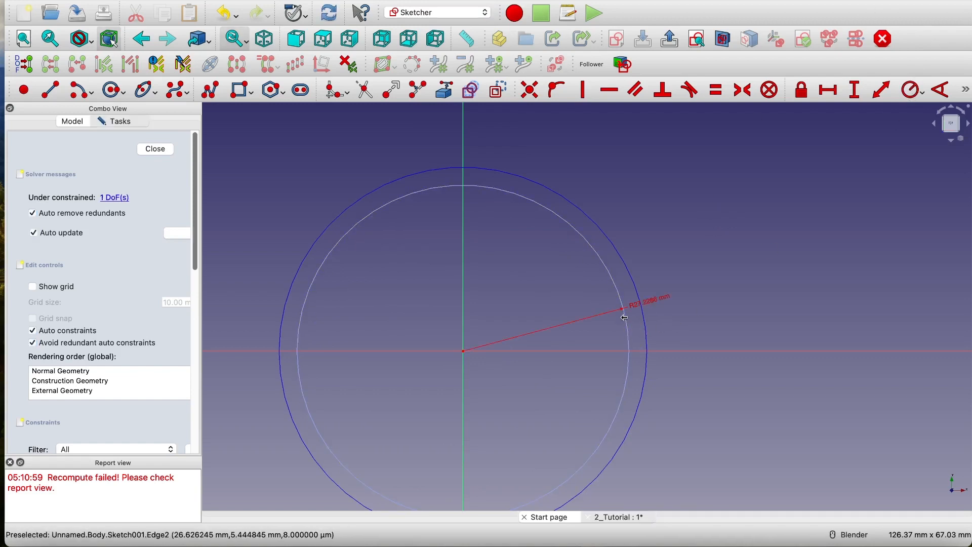
click(769, 390)
click(631, 280)
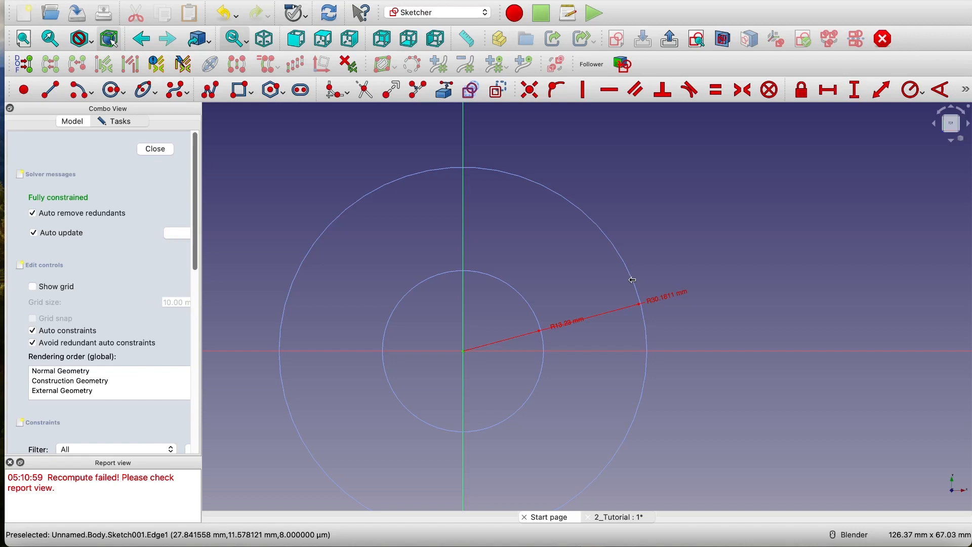
click(785, 352)
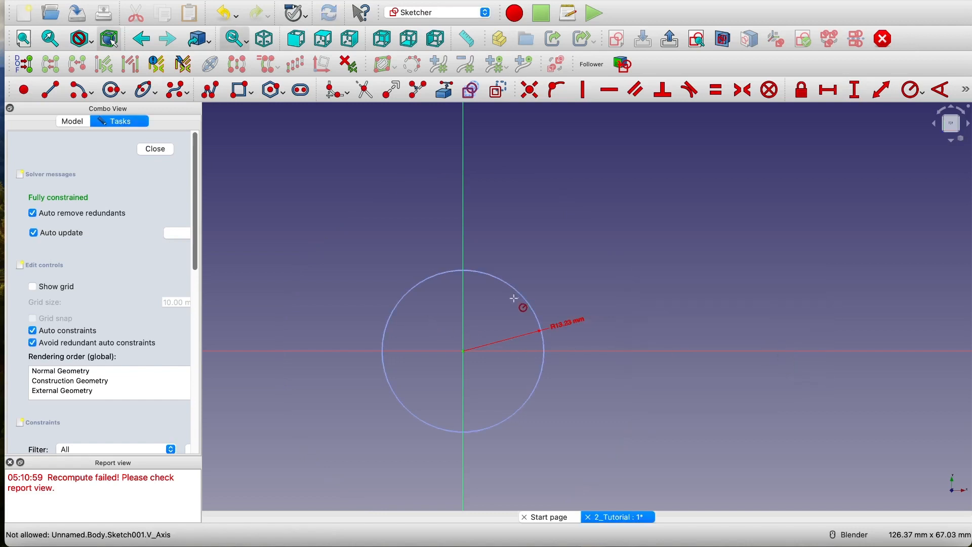
- Move the two overlapping radius dimension labels apart below the horizontal axis, outside the circles
scroll(484, 302, up, 5)
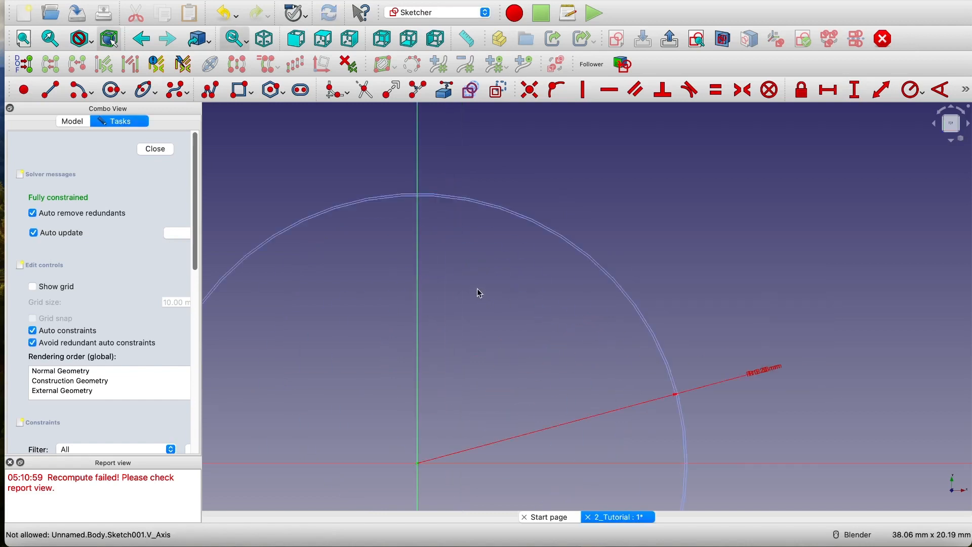
shift+middle_drag(468, 275, 580, 235)
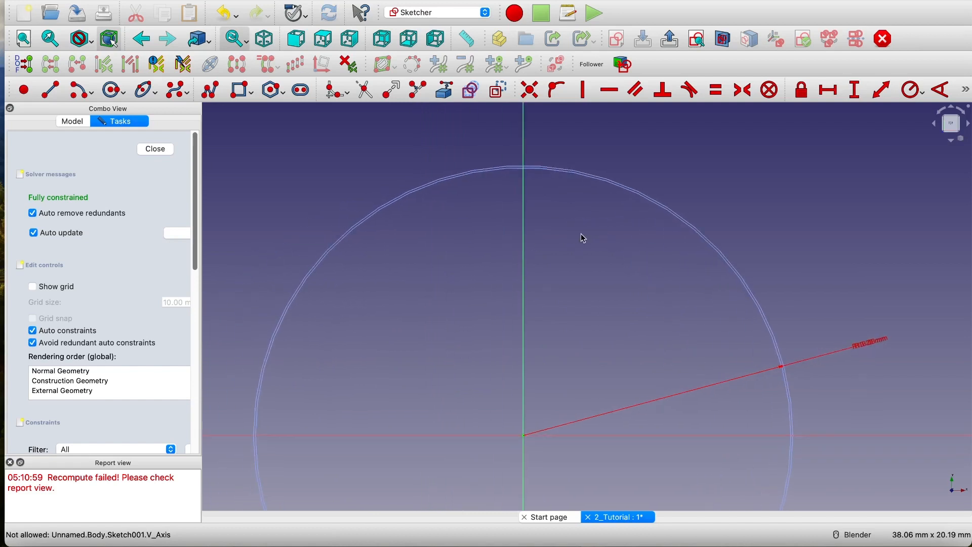
scroll(578, 243, down, 2)
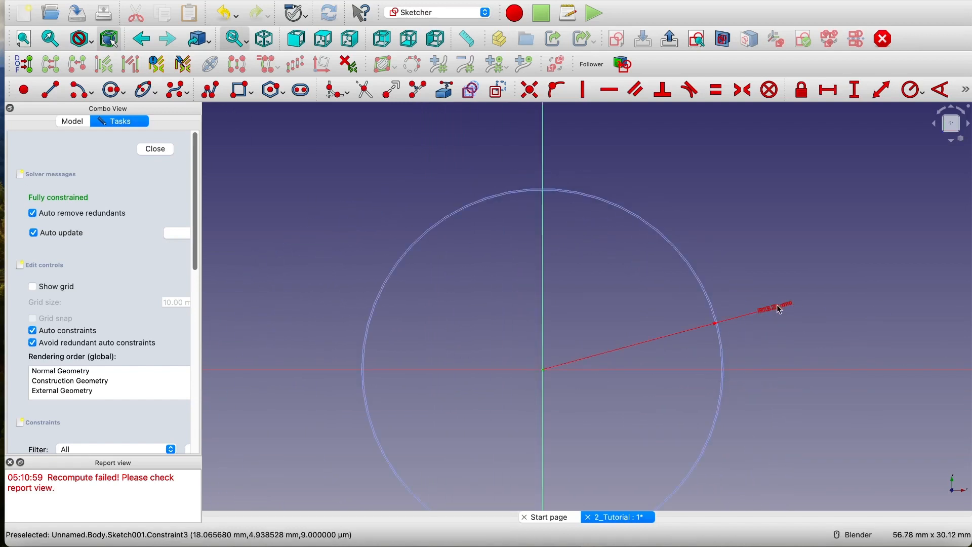
drag(779, 310, 794, 446)
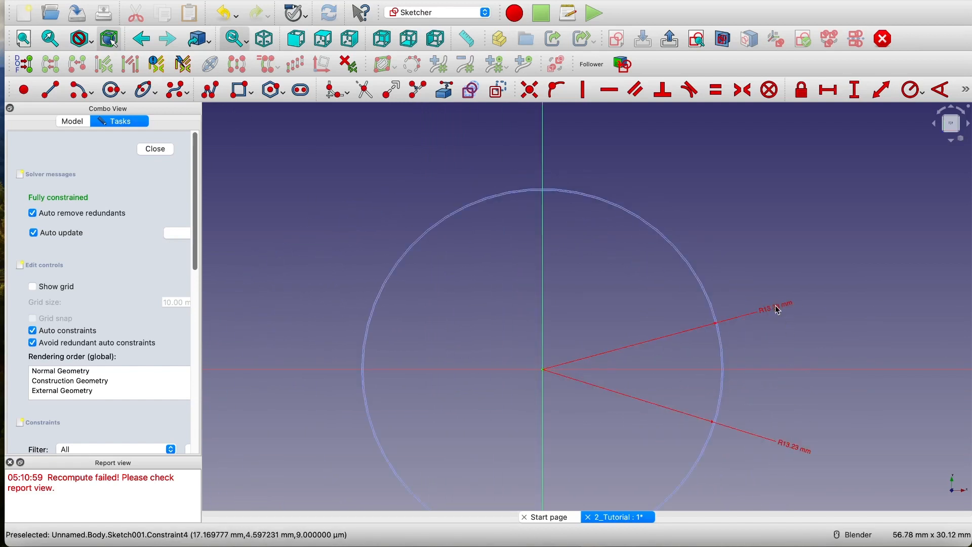
drag(775, 305, 809, 457)
drag(785, 310, 812, 431)
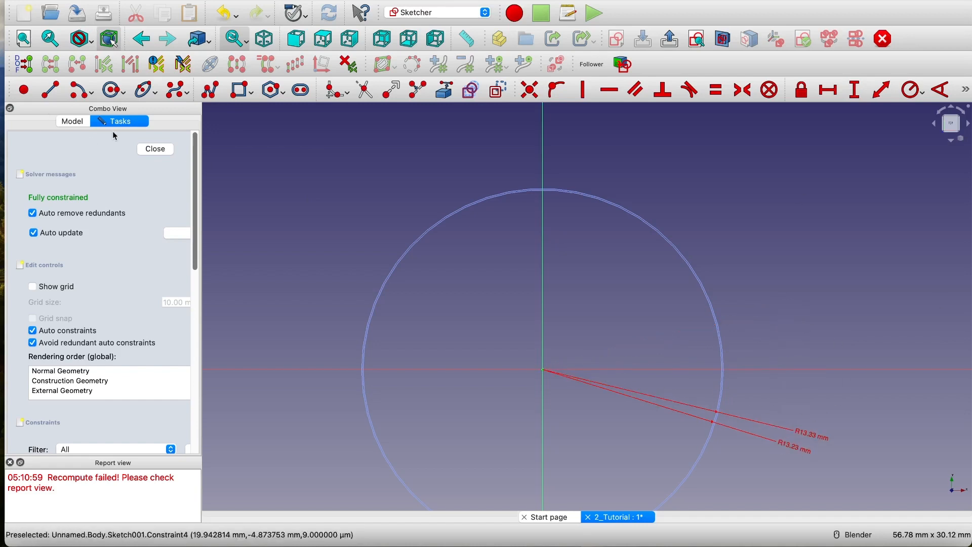
- Draw two lines from the origin to points beyond the circles, one on each side of the upper vertical axis
click(51, 90)
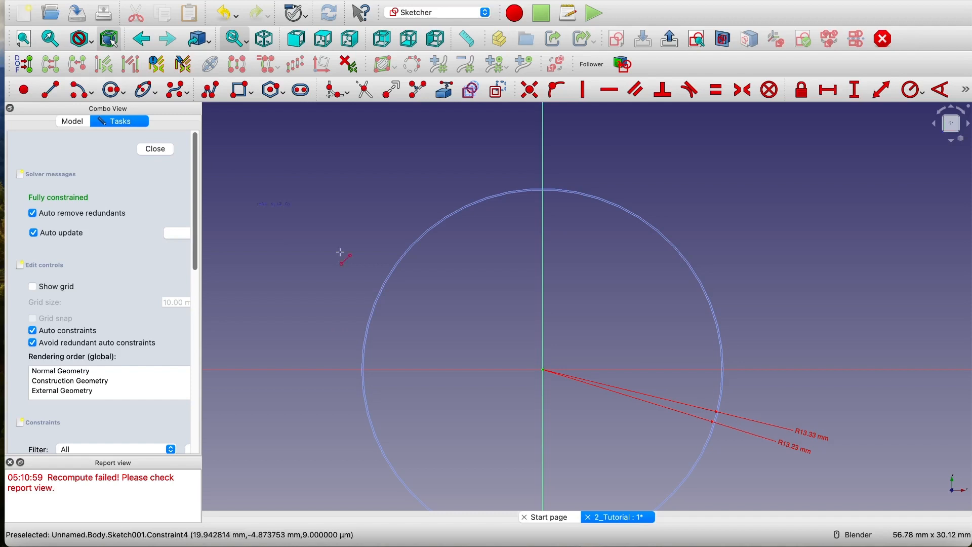
click(543, 370)
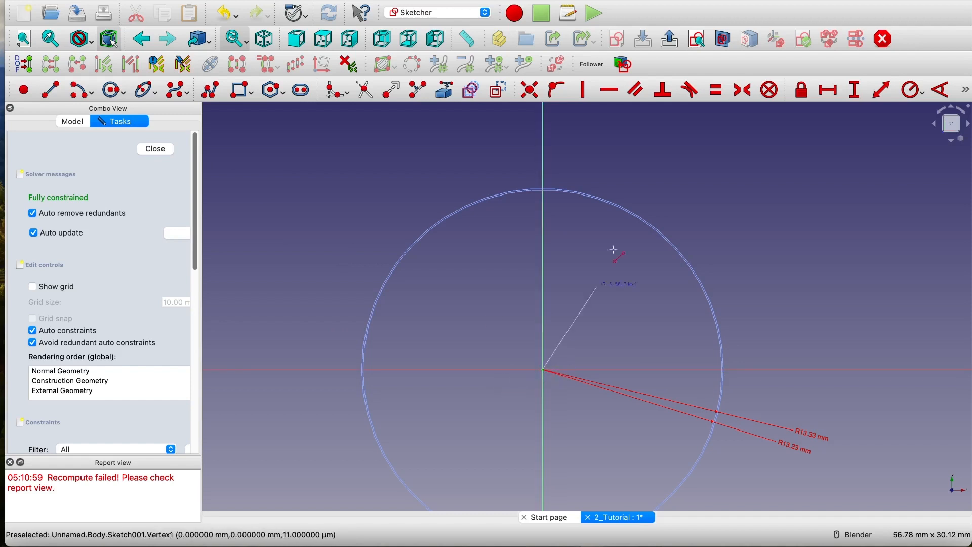
click(639, 181)
click(542, 368)
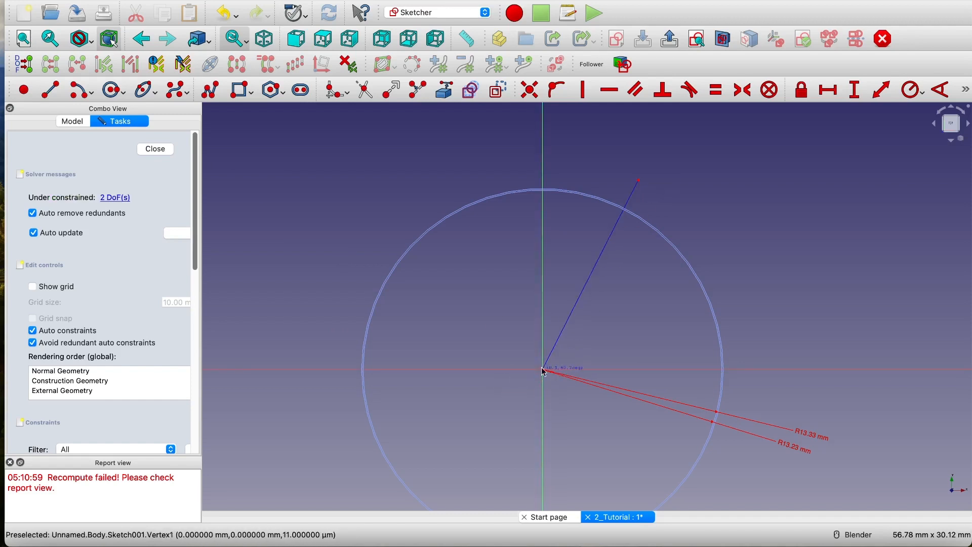
click(486, 161)
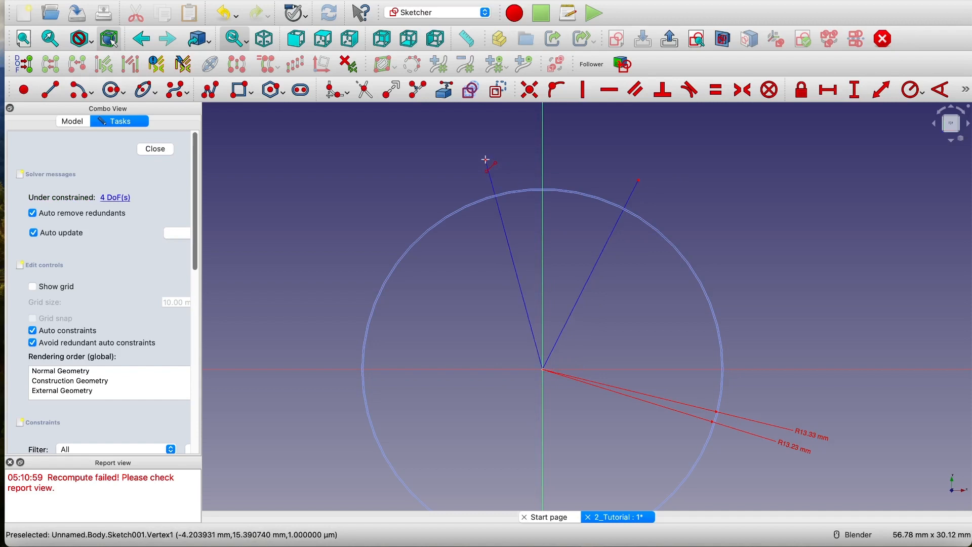
right_click(658, 169)
- Make the outer endpoints of the two lines symmetric about the vertical axis
click(639, 181)
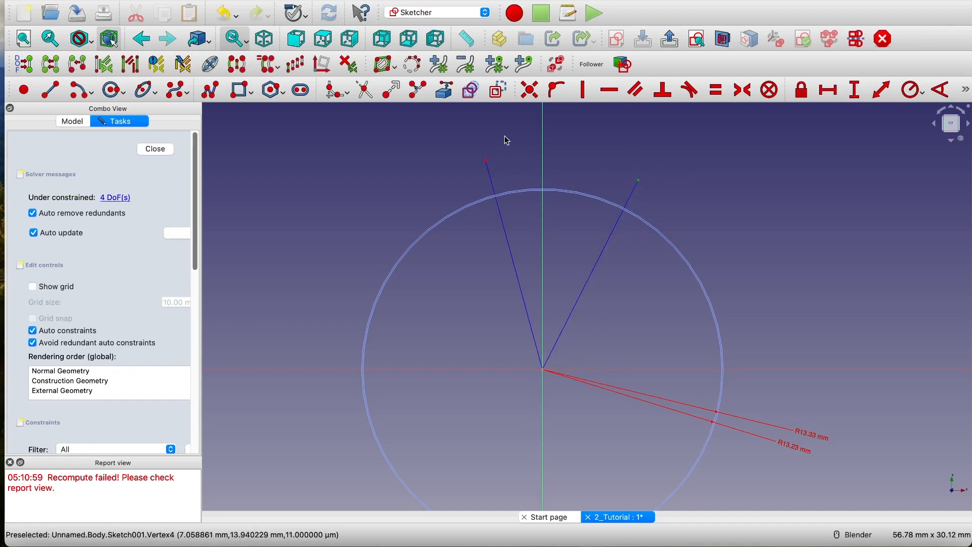
click(486, 161)
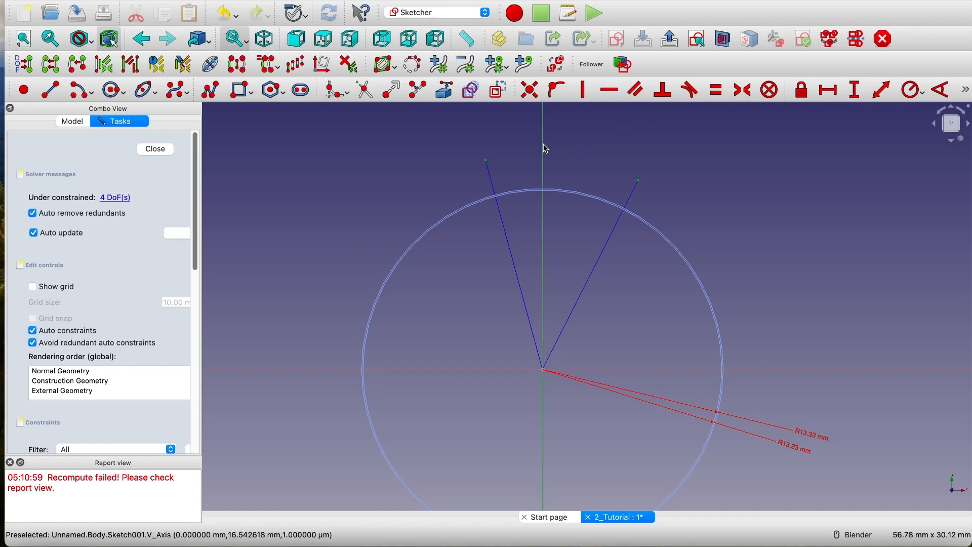
click(743, 91)
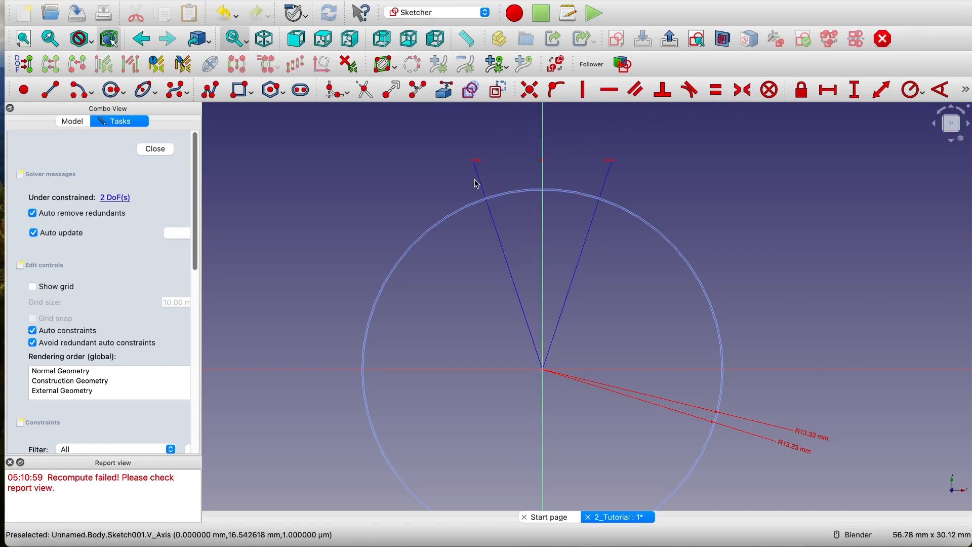
- Constrain the angle between the positive-X line and the vertical axis to 3.52°
click(940, 90)
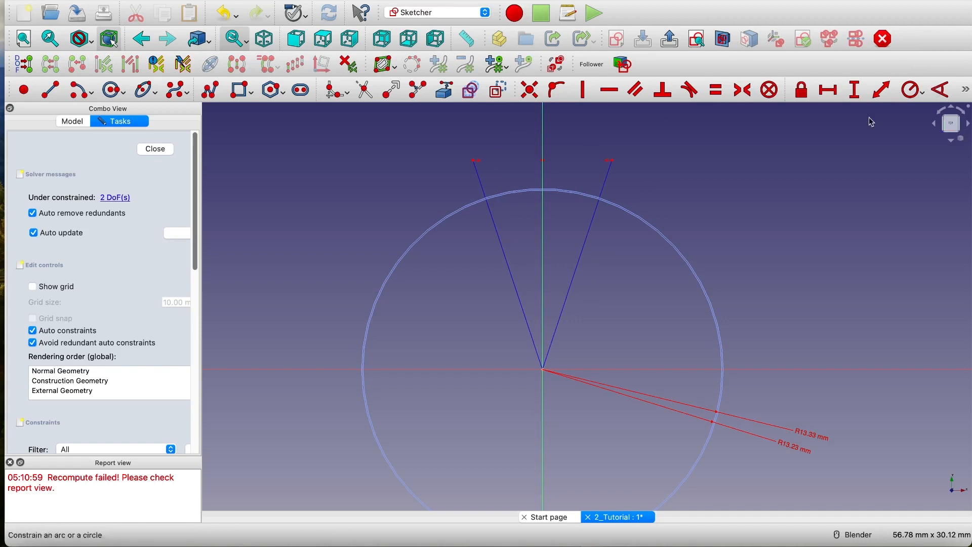
click(564, 312)
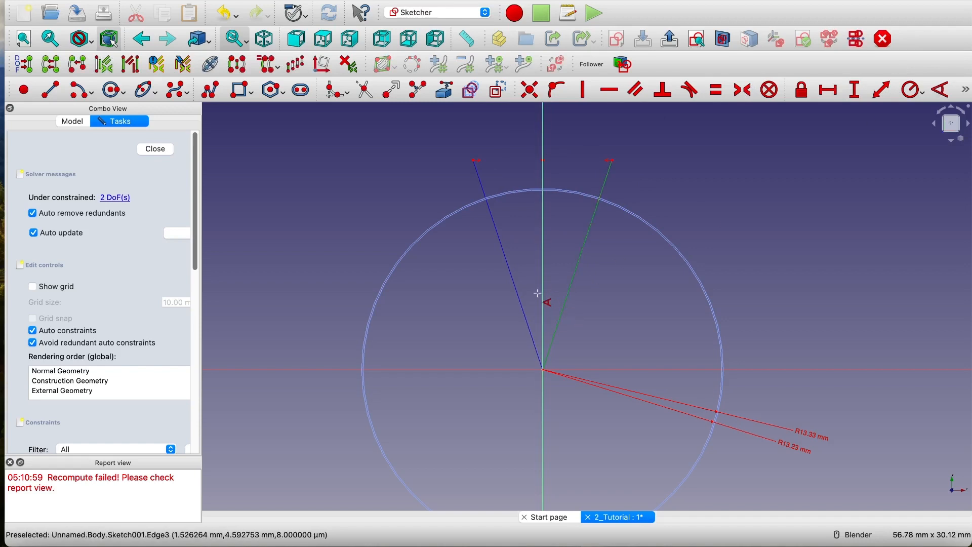
click(542, 293)
text(3.52)
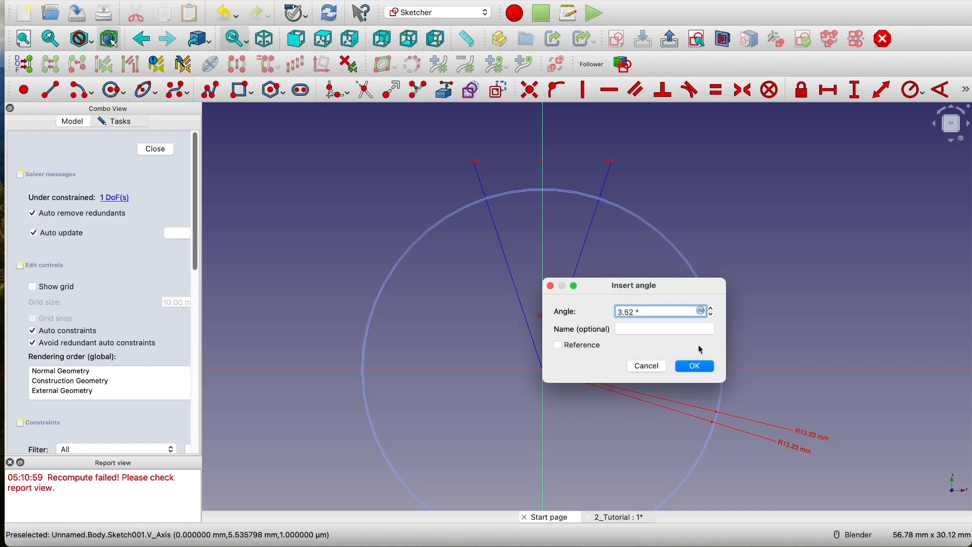
click(694, 366)
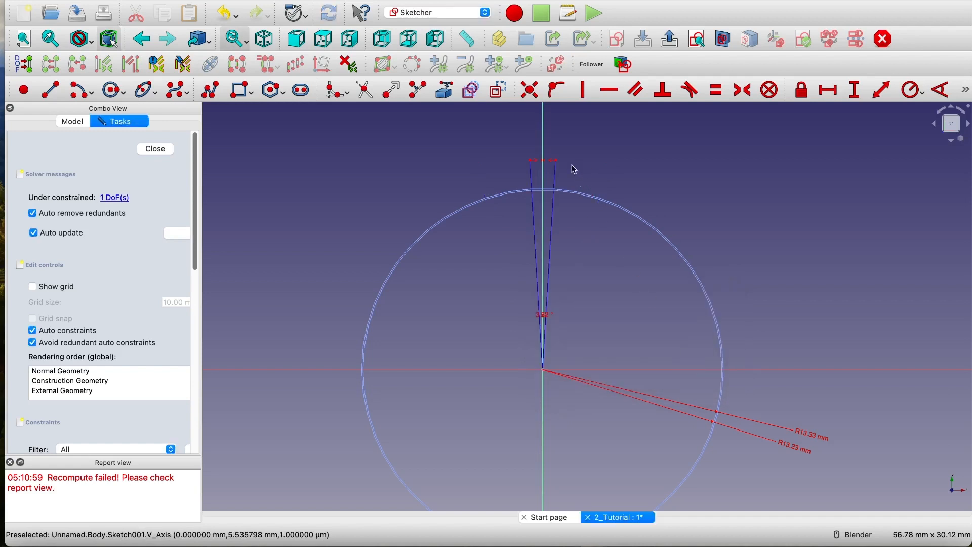
- Constrain the length of the positive-X line to 13.62 mm
scroll(542, 194, up, 3)
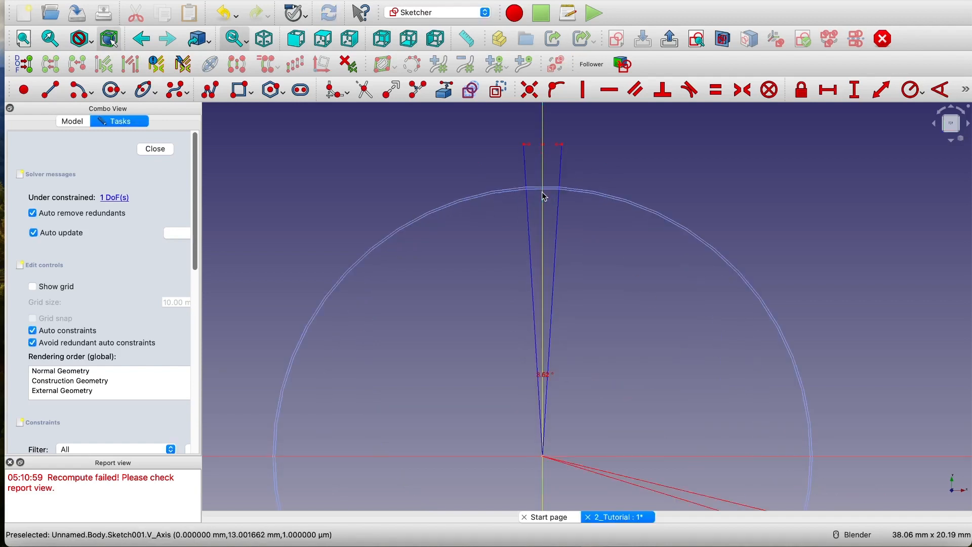
click(882, 91)
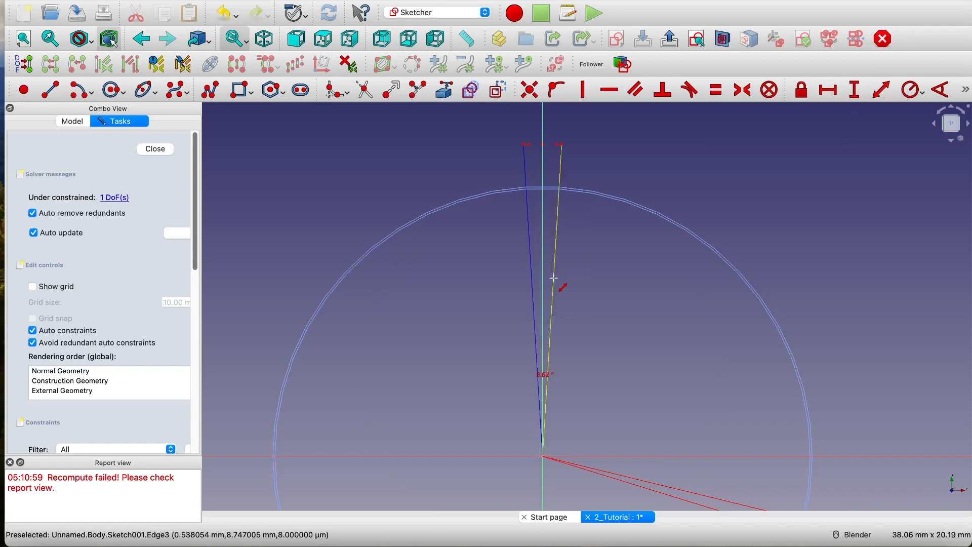
click(553, 278)
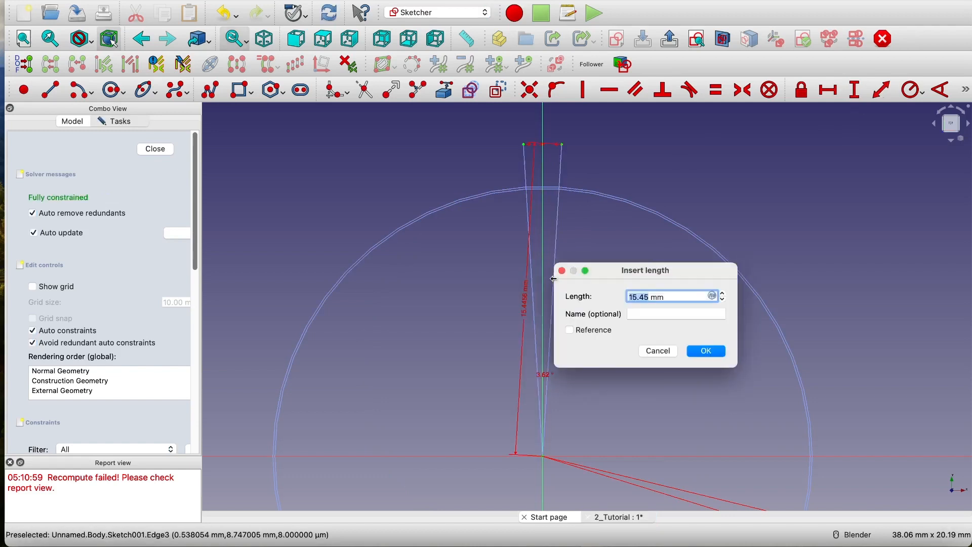
text(13.62)
click(715, 353)
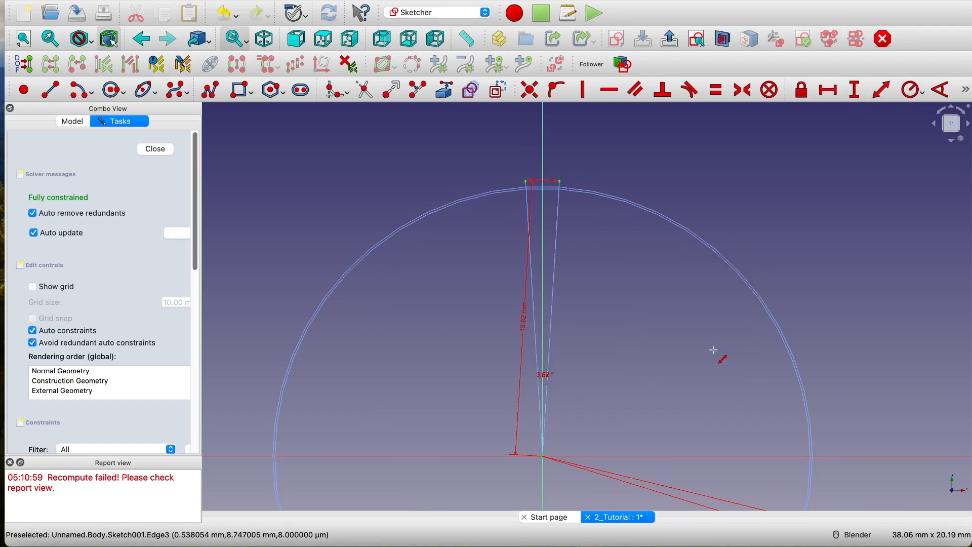
- Hide the 13.62 mm length and 3.52° angle constraints in the sketch view
scroll(77, 300, down, 5)
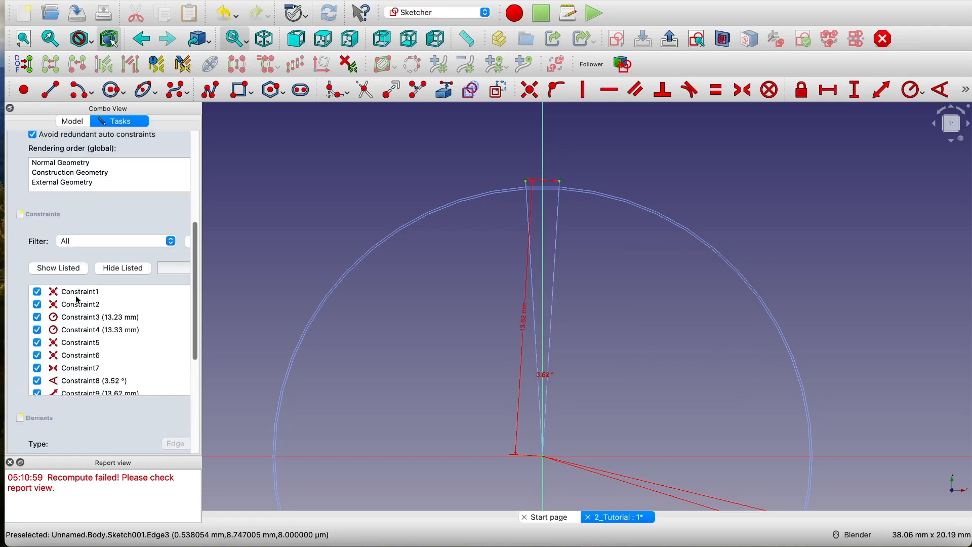
scroll(111, 368, down, 3)
click(37, 284)
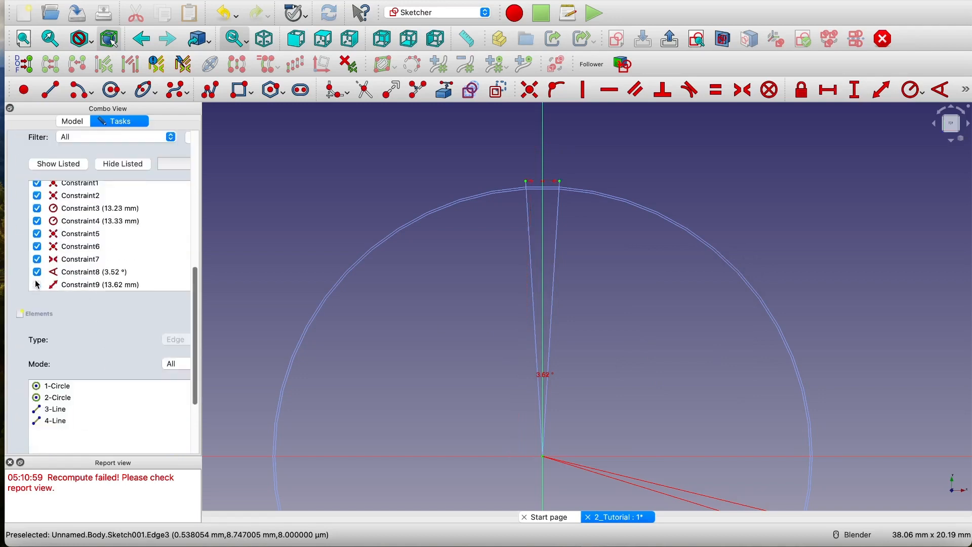
click(37, 272)
- Draw two more lines from the origin to points beyond the circles, one on each side of the existing narrow pair
scroll(674, 334, down, 1)
scroll(673, 334, down, 1)
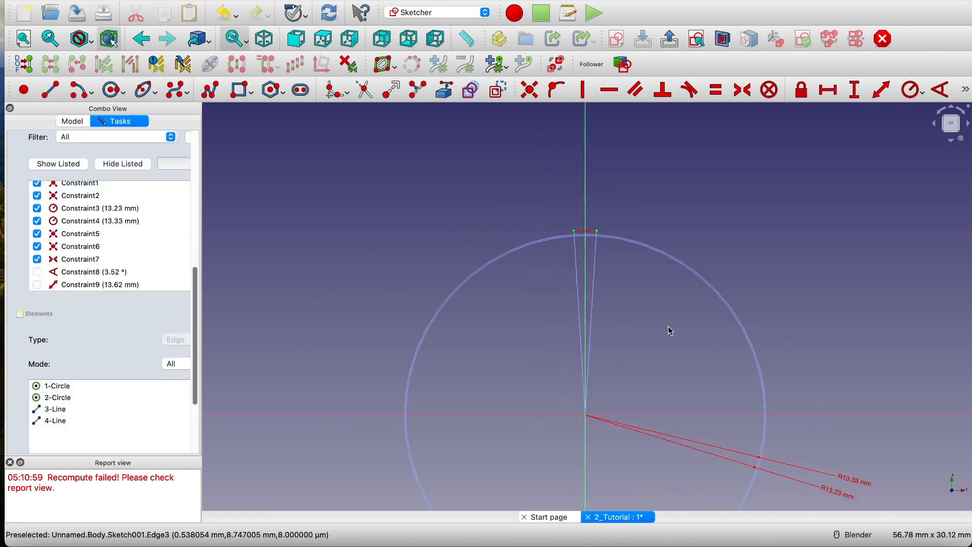
click(50, 91)
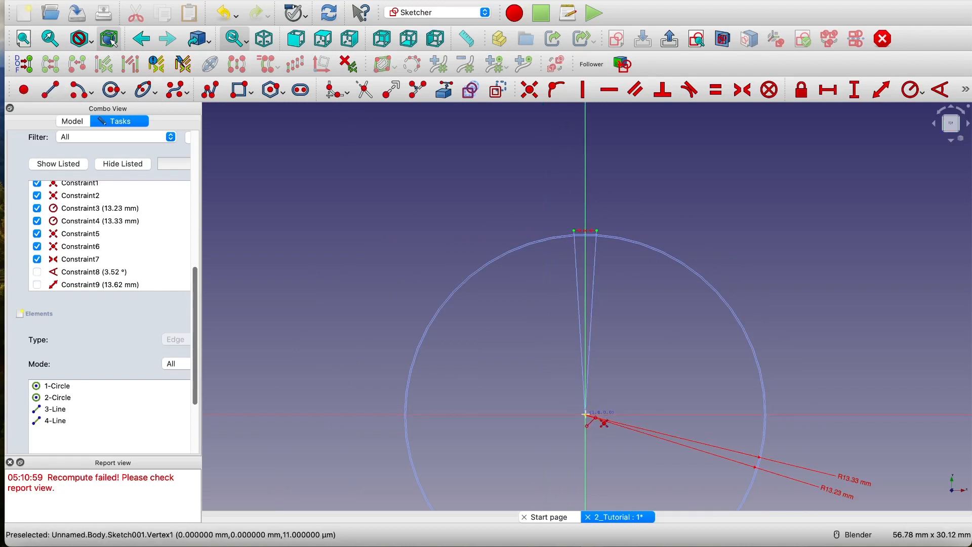
click(585, 414)
click(695, 181)
click(585, 414)
click(502, 190)
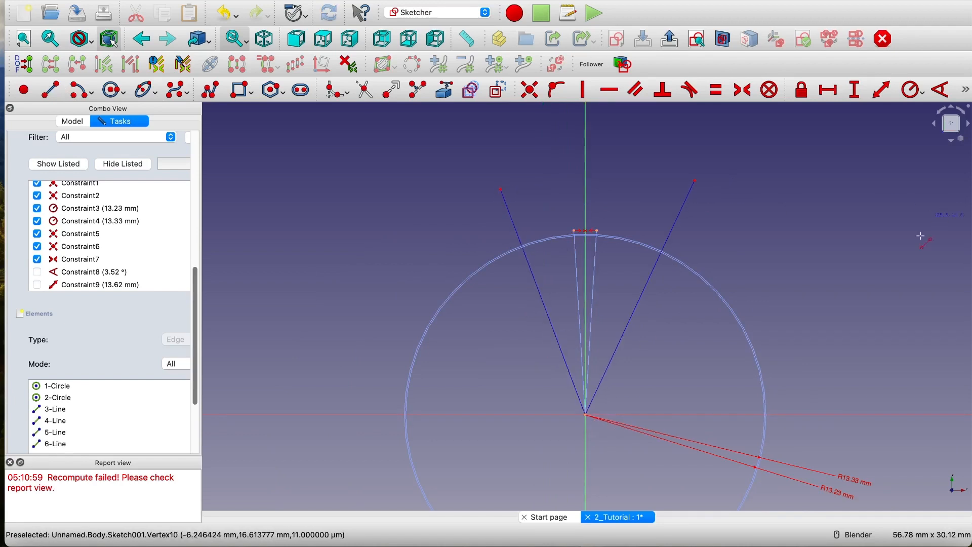
scroll(906, 235, down, 2)
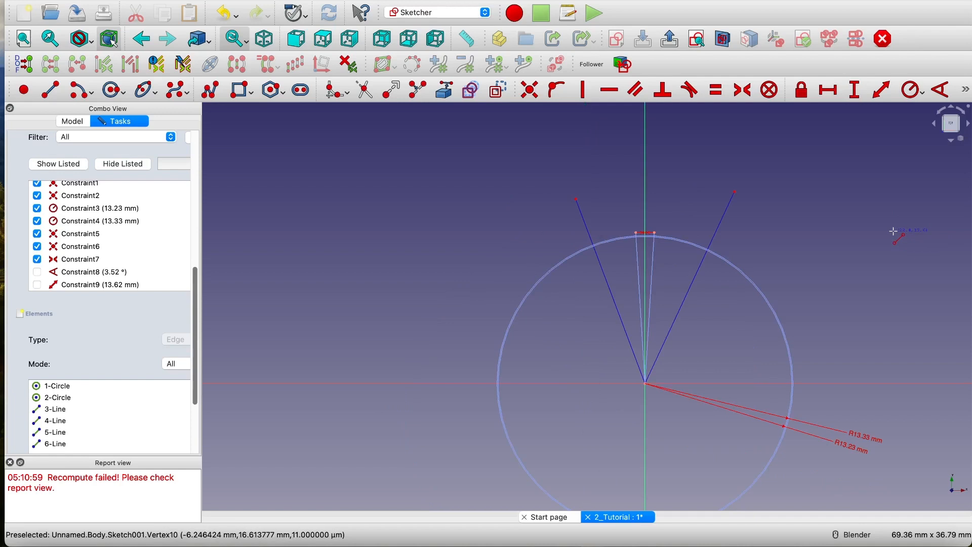
key(Escape)
- Make the outer endpoints of the two new lines symmetric about the vertical axis
click(577, 199)
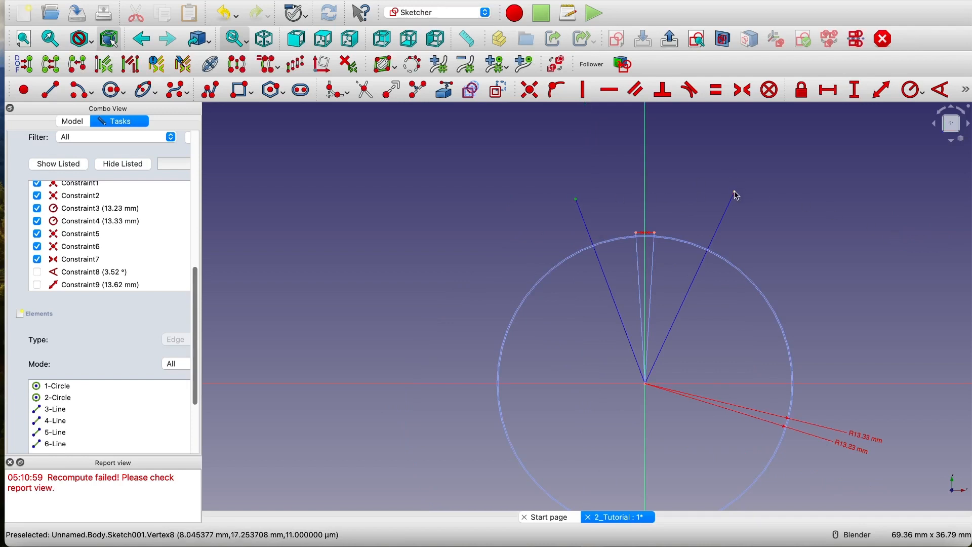
click(737, 195)
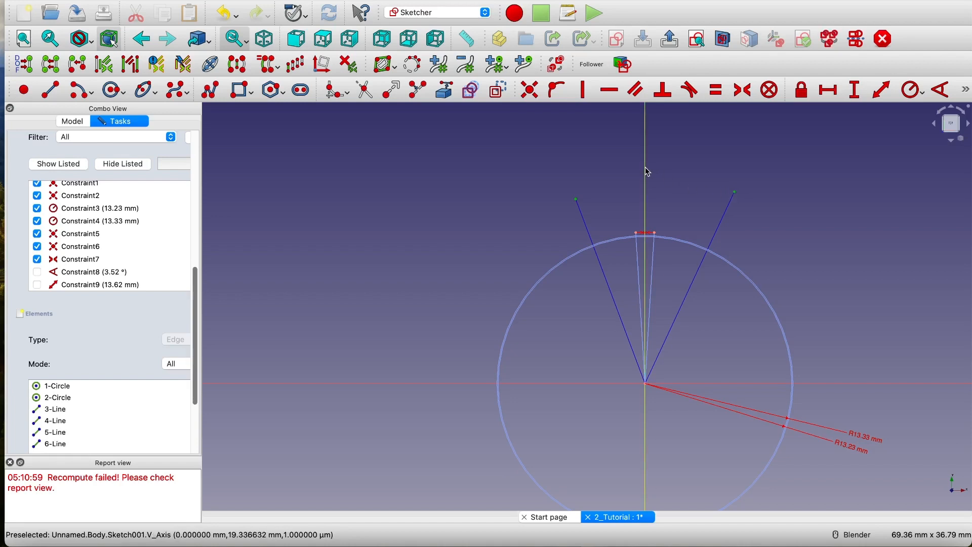
click(744, 90)
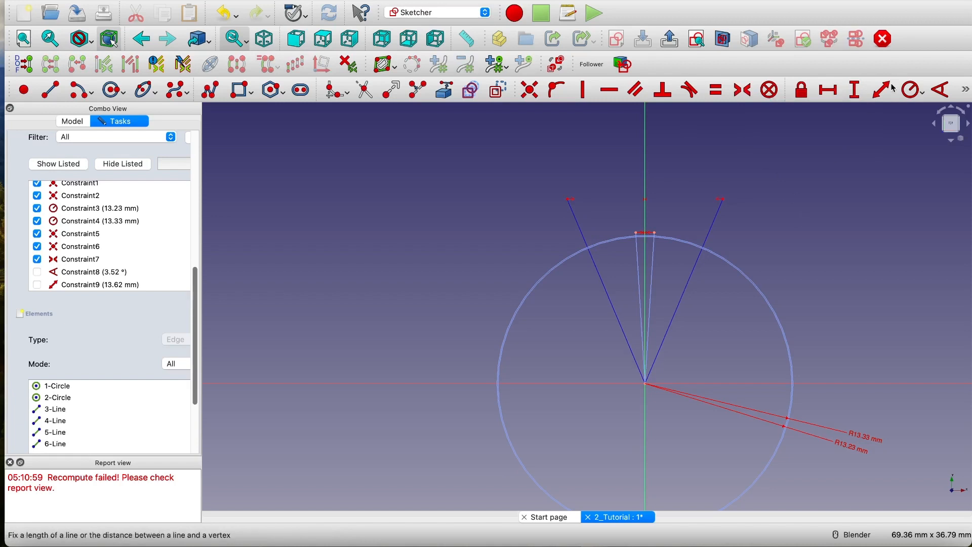
- Constrain the angle between the new positive-X line and the vertical axis to 8.61°
click(941, 90)
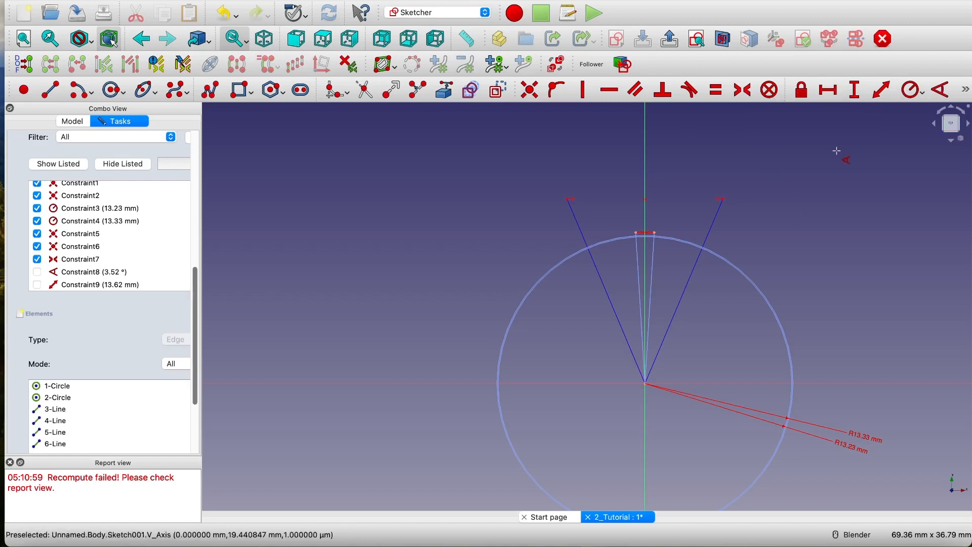
click(686, 286)
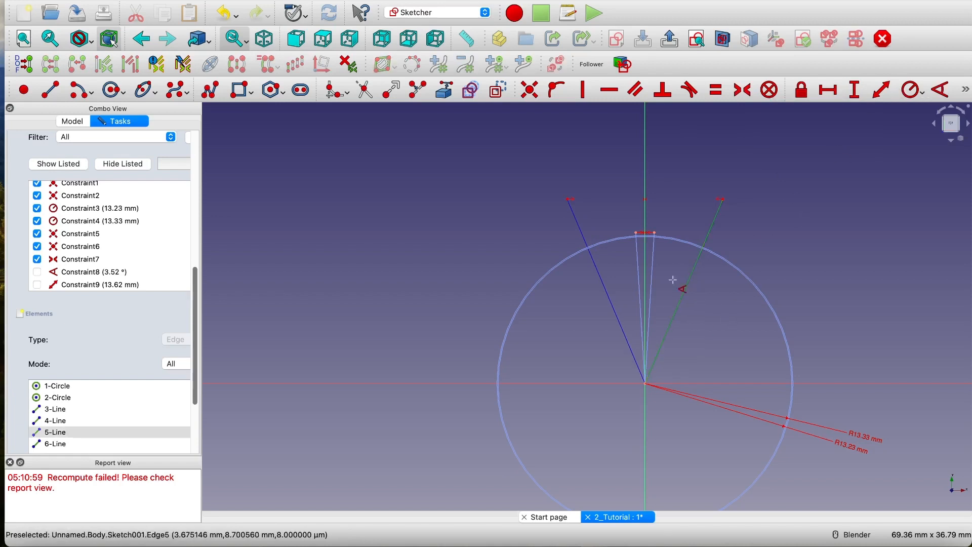
click(644, 268)
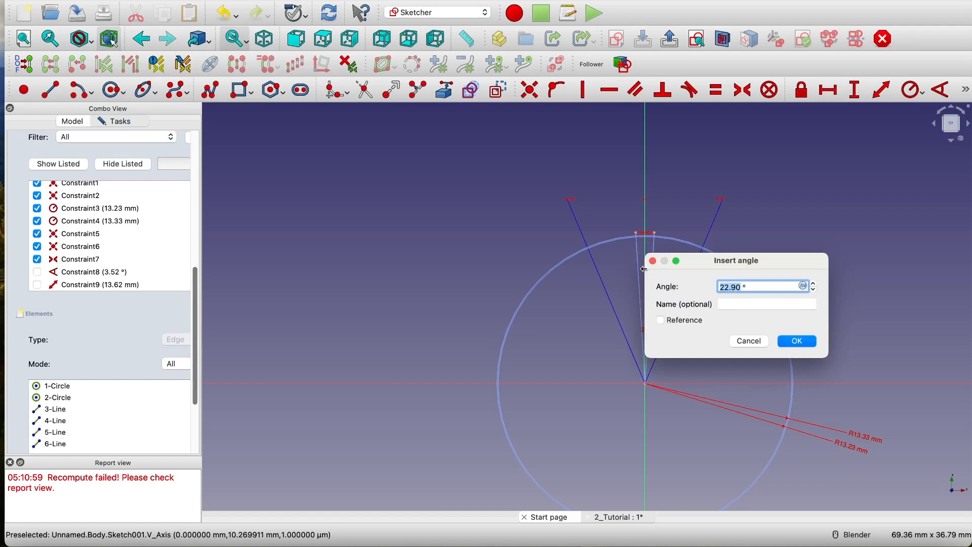
text(8.61)
click(797, 341)
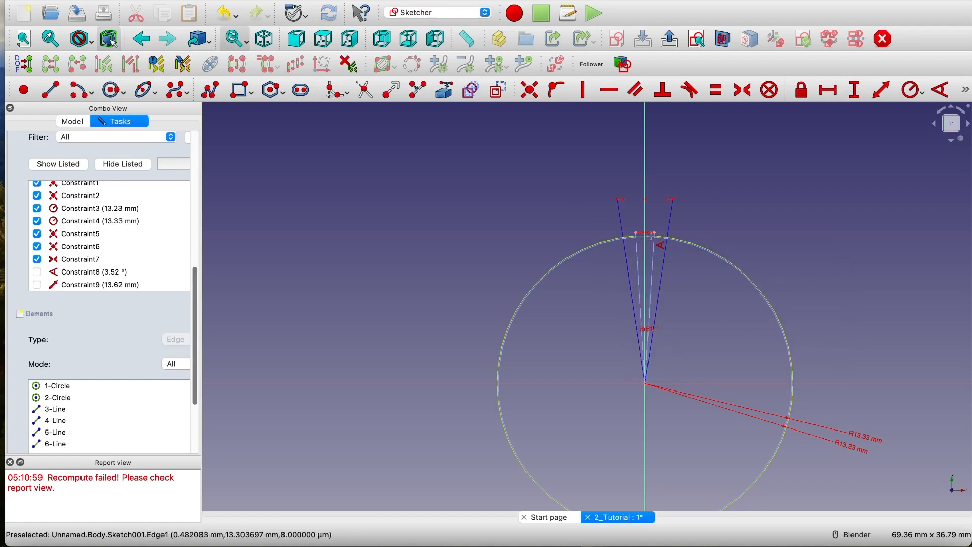
- Constrain the length of the outermost positive-X line to 13.59 mm
scroll(651, 235, up, 4)
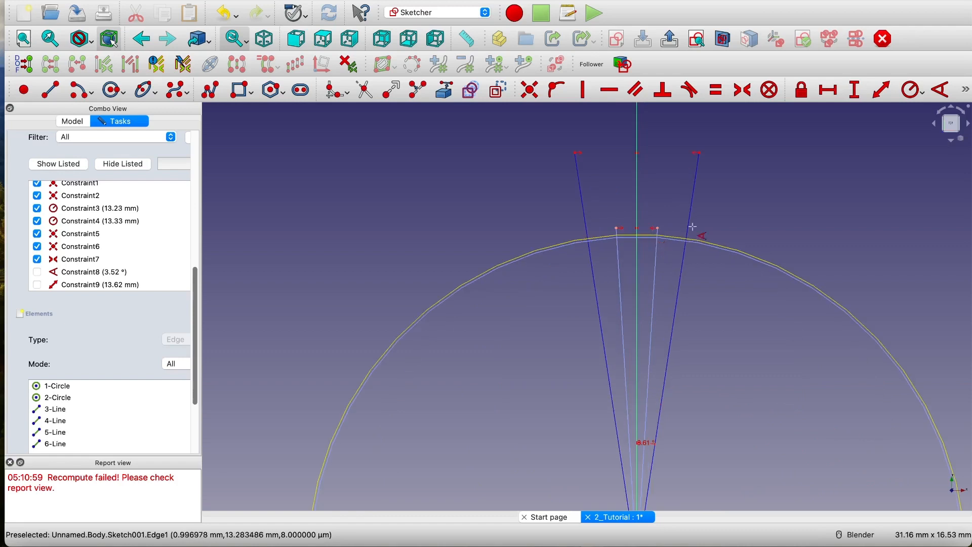
click(883, 91)
click(679, 295)
text(13)
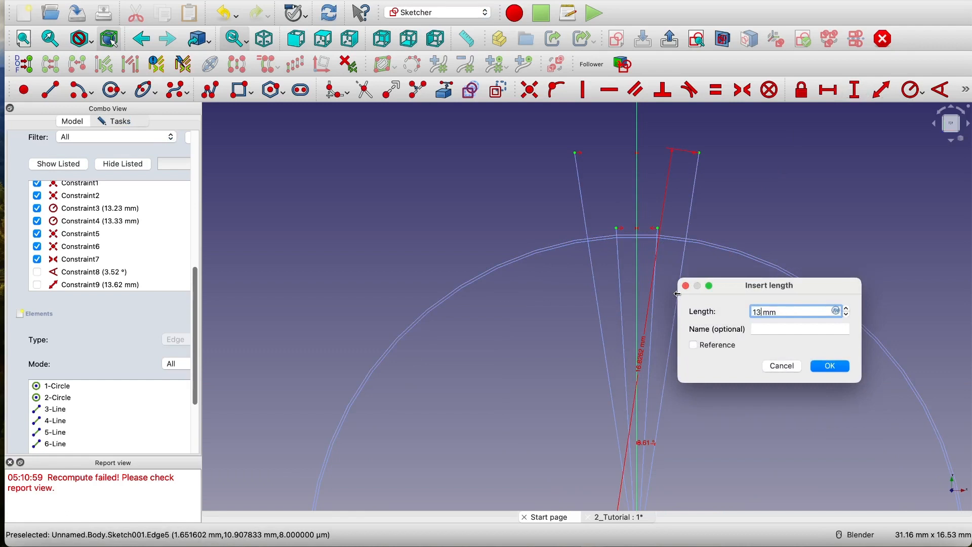
text(.59)
click(834, 365)
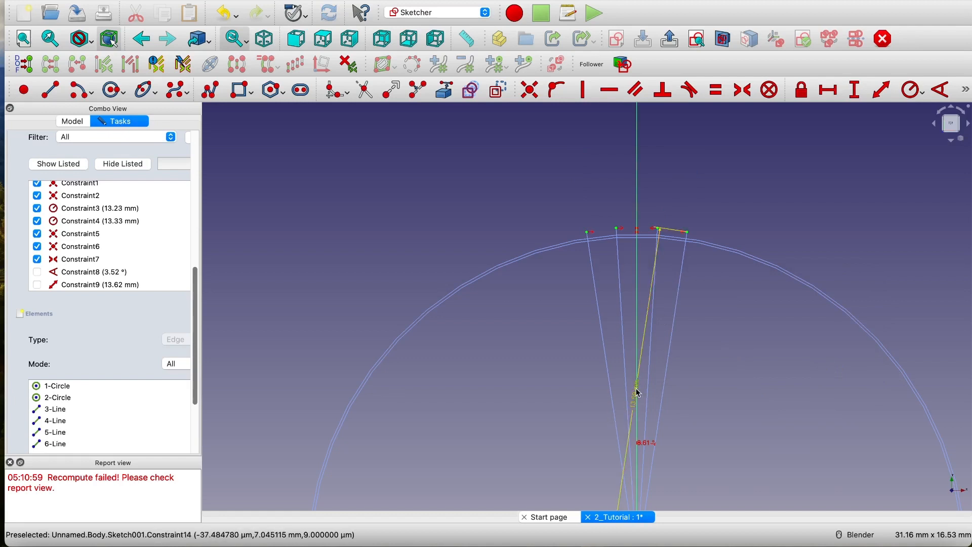
- Hide the 13.59 mm length and 8.61° angle constraints in the sketch view
scroll(73, 256, down, 5)
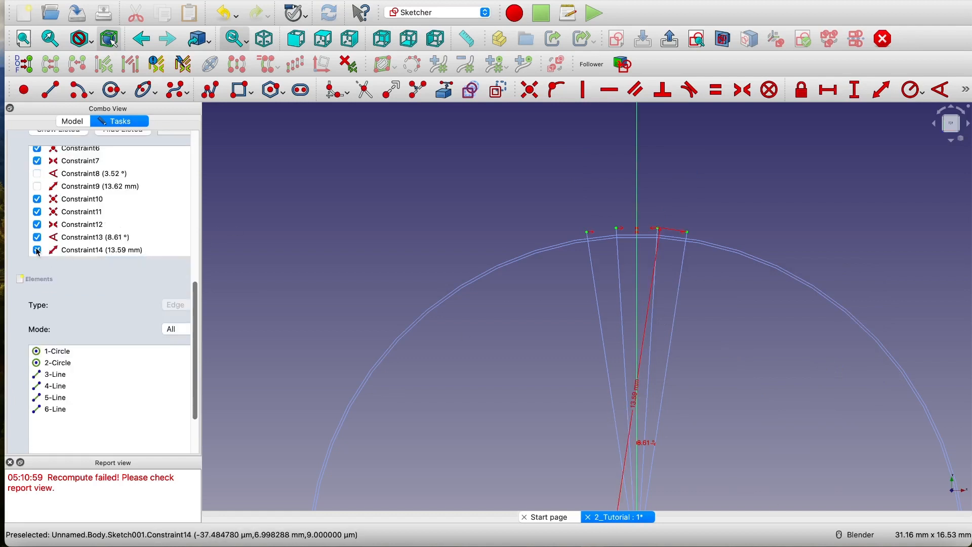
click(38, 250)
click(37, 237)
- Place two points on each of the two outermost lines, near their outer ends around the circles
scroll(686, 246, up, 4)
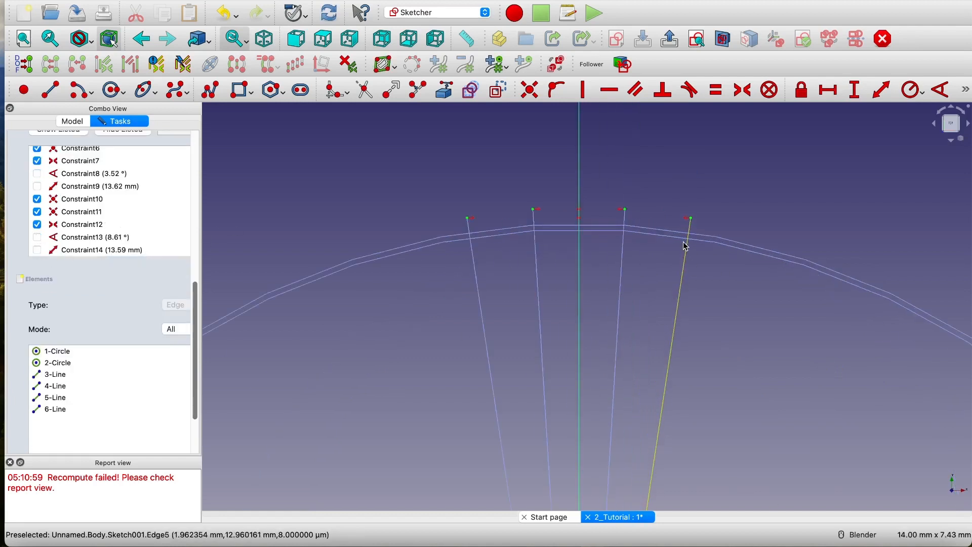
click(25, 89)
click(690, 229)
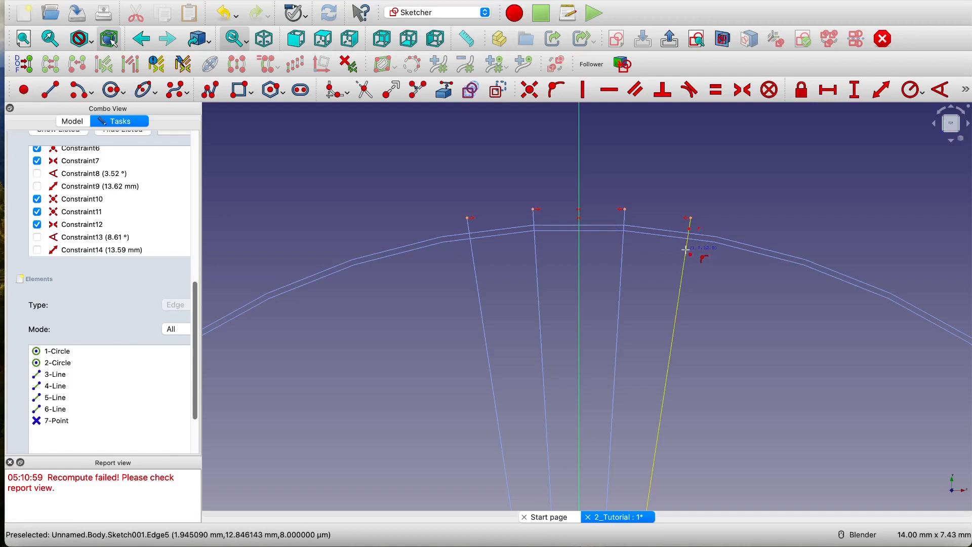
click(685, 250)
click(468, 226)
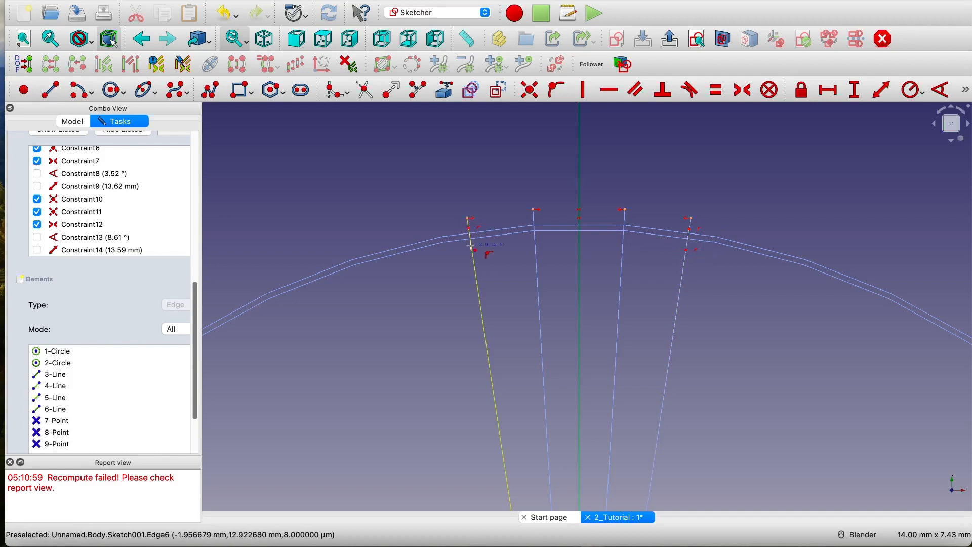
click(472, 247)
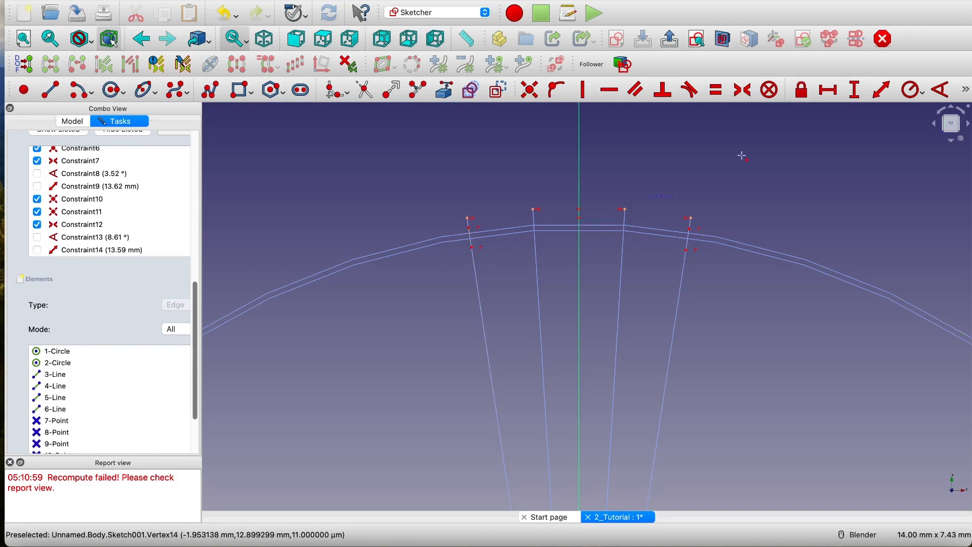
- Constrain the upper point on the outermost positive-X line to 0.25 mm from the line's outer endpoint
scroll(636, 260, up, 5)
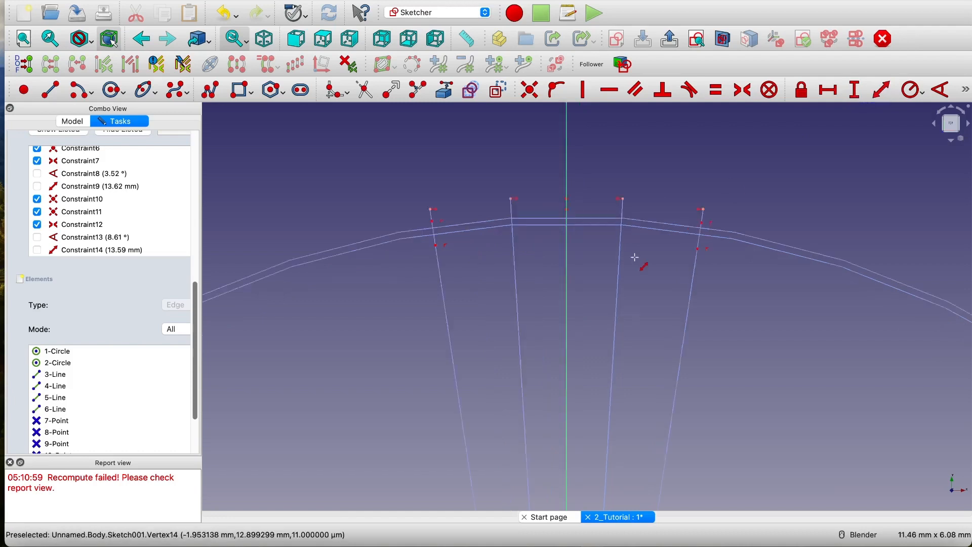
click(781, 178)
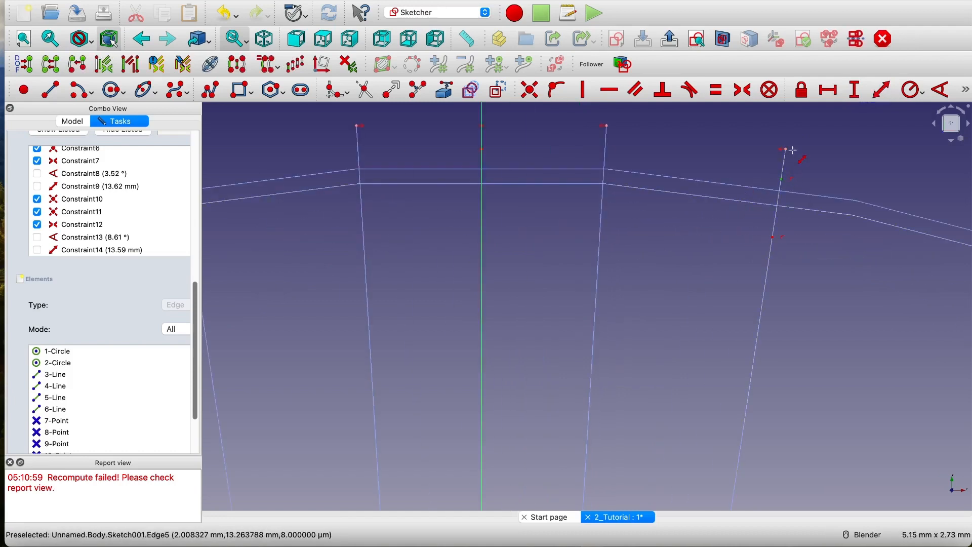
click(784, 148)
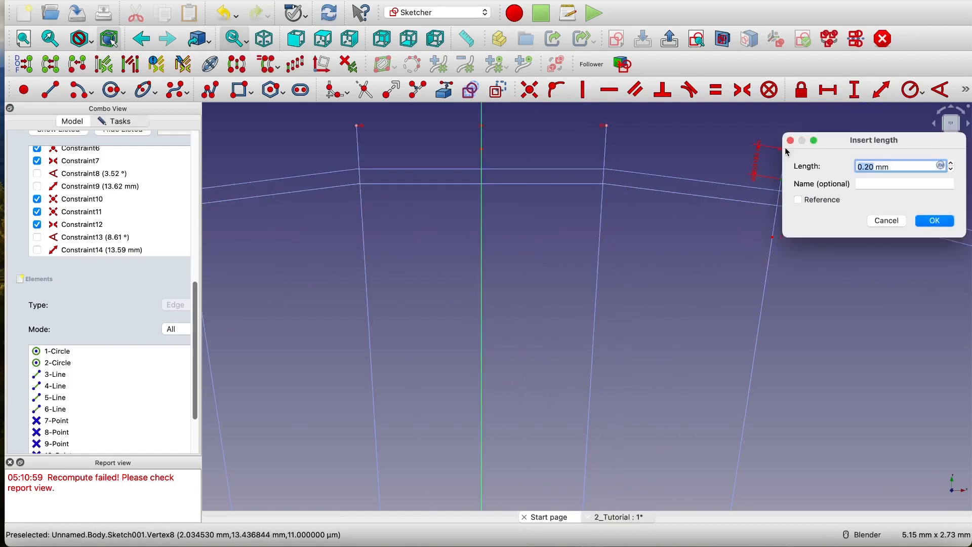
text(0.25)
click(934, 221)
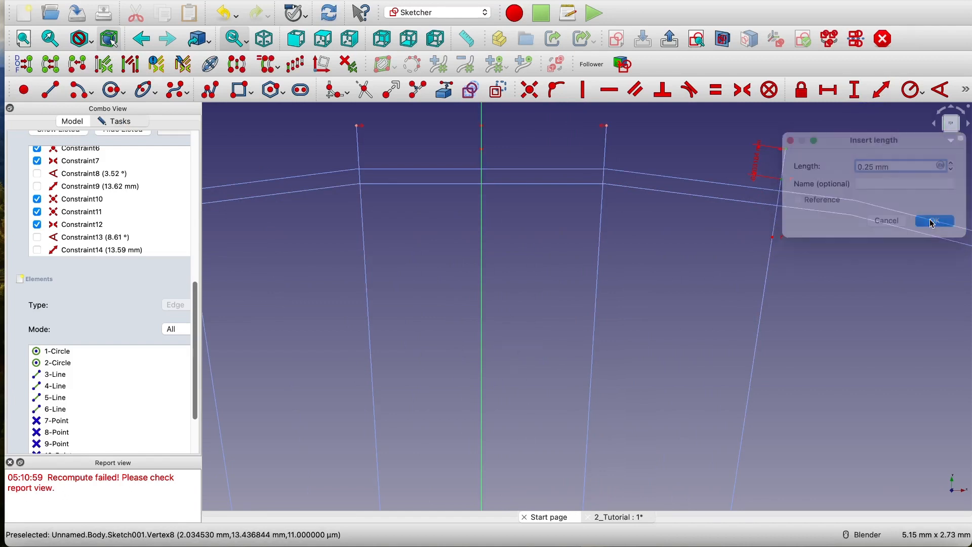
- Constrain the lower point on the outermost positive-X line to 0.51 mm from the line's outer endpoint
click(772, 236)
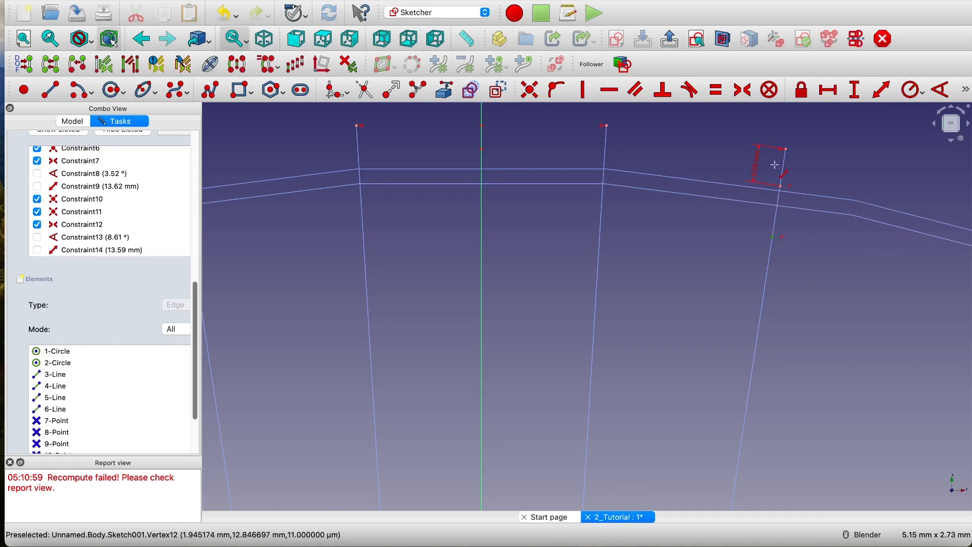
click(786, 149)
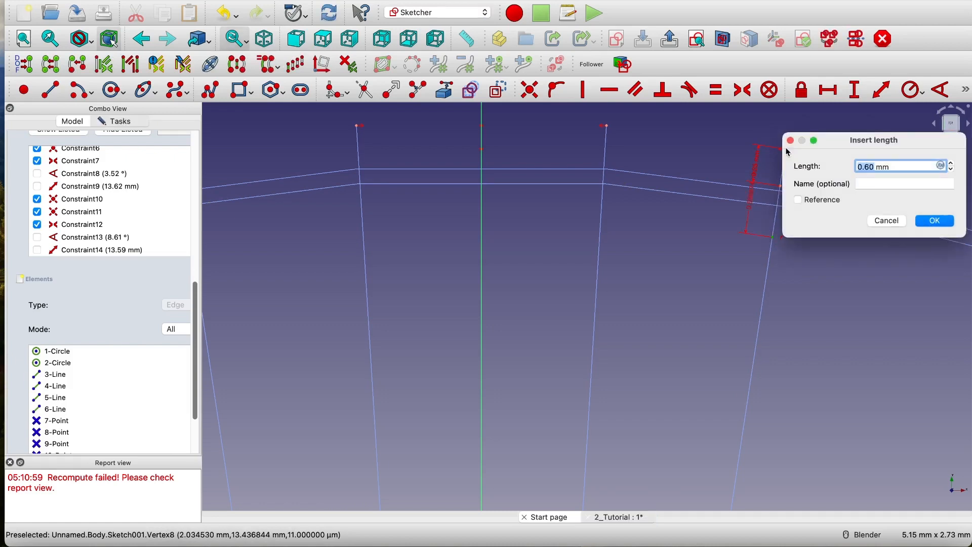
text(0)
click(951, 221)
- Constrain the upper point on the outermost negative-X line to 0.25 mm from the line's outer endpoint
scroll(380, 267, down, 1)
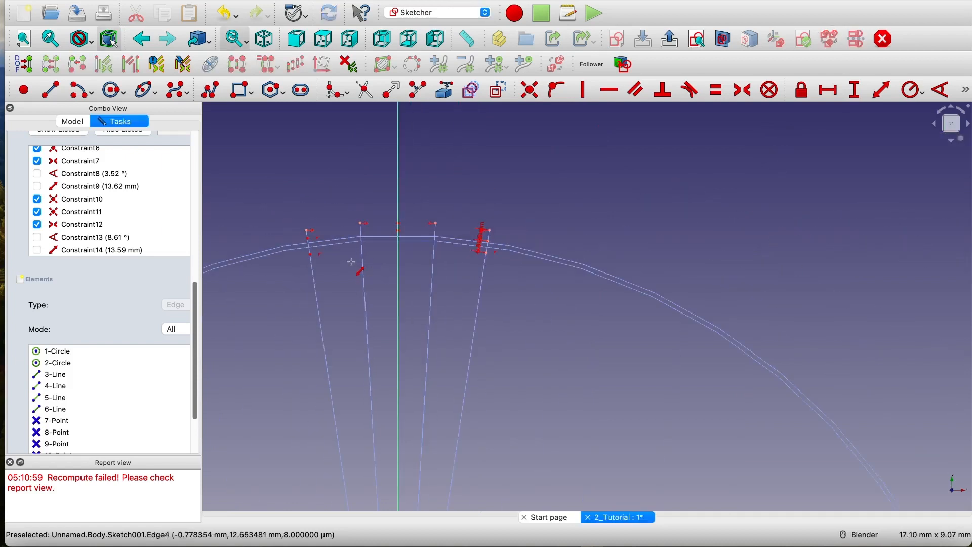
scroll(319, 210, up, 6)
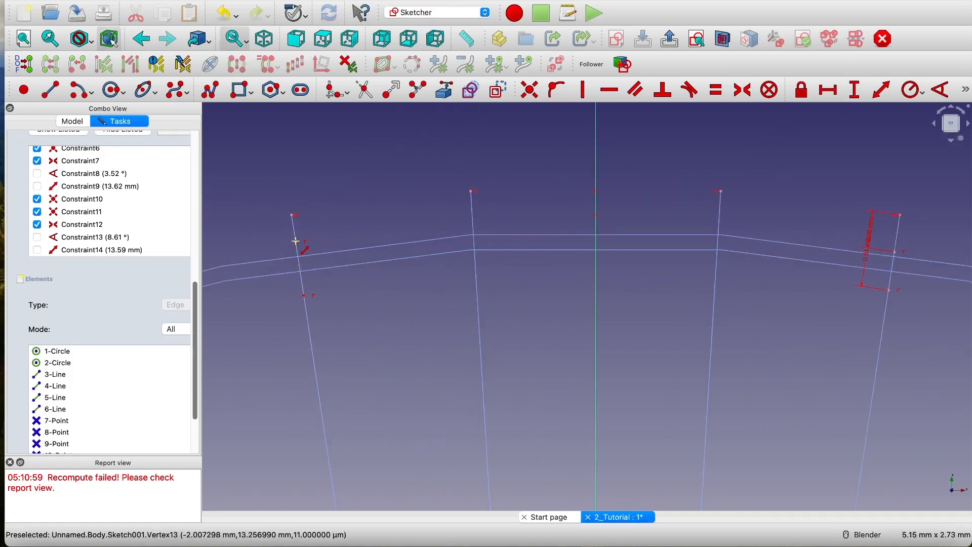
click(293, 214)
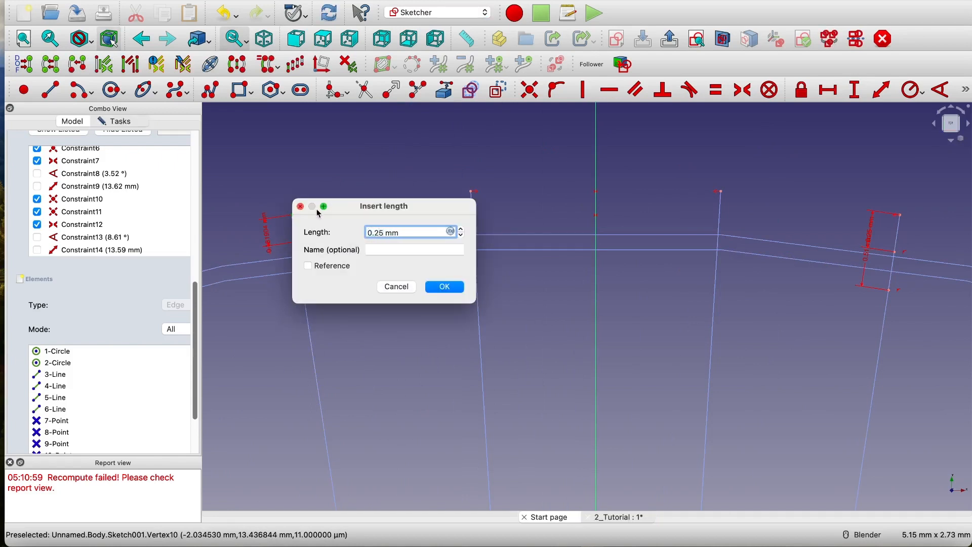
text(0.25)
key(Return)
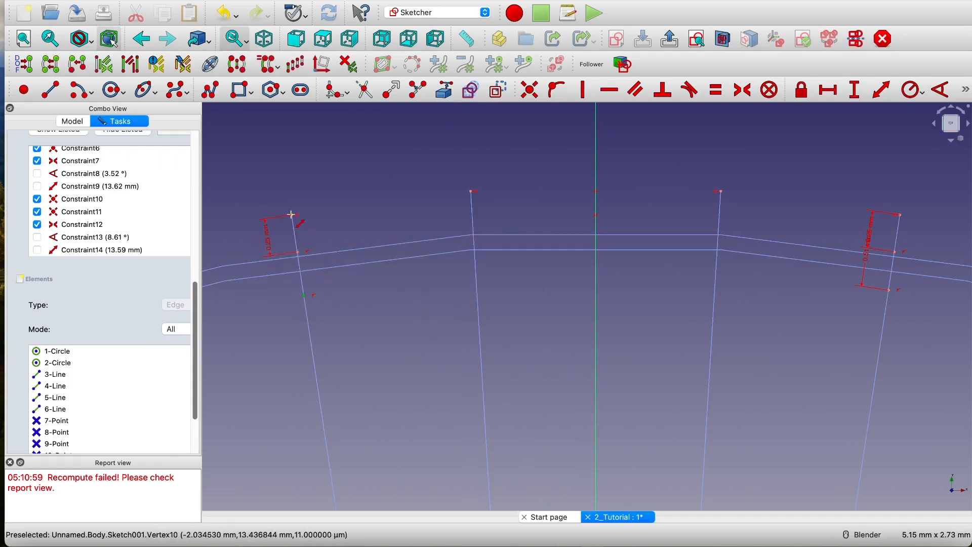
- Constrain the lower point on the outermost negative-X line to 0.51 mm from the line's outer endpoint
click(292, 215)
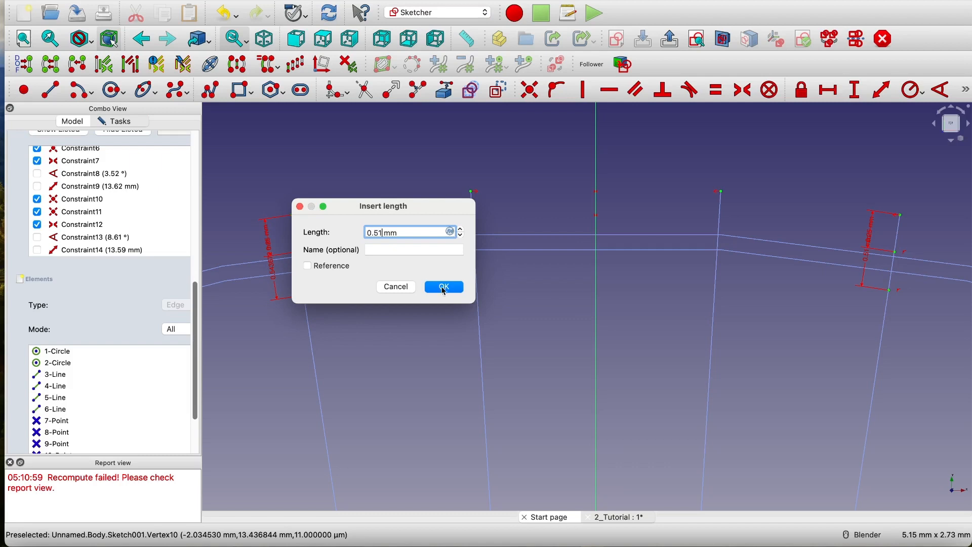
text(0.51)
click(444, 287)
- Hide the 0.25 mm and 0.51 mm distance constraints on both outermost lines and clear the report view
scroll(448, 290, down, 4)
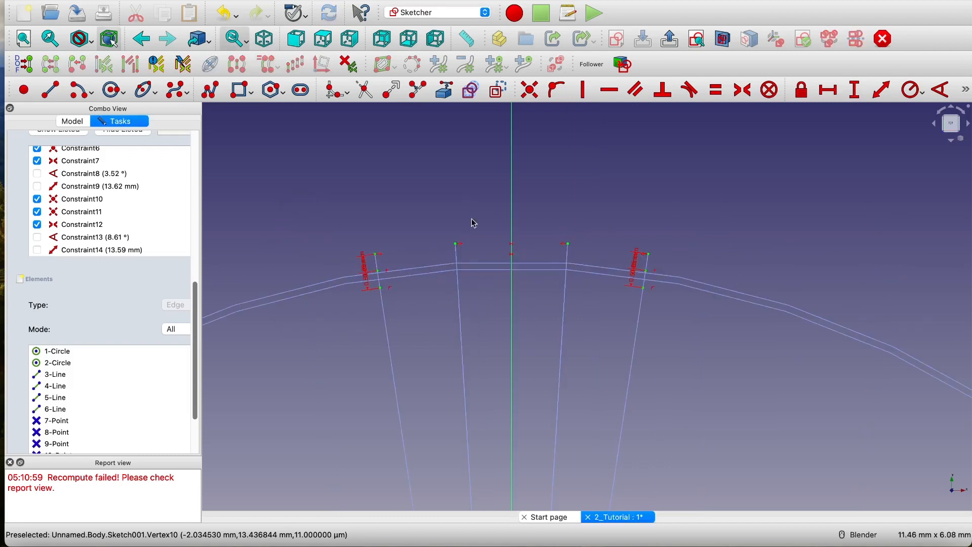
scroll(109, 215, down, 3)
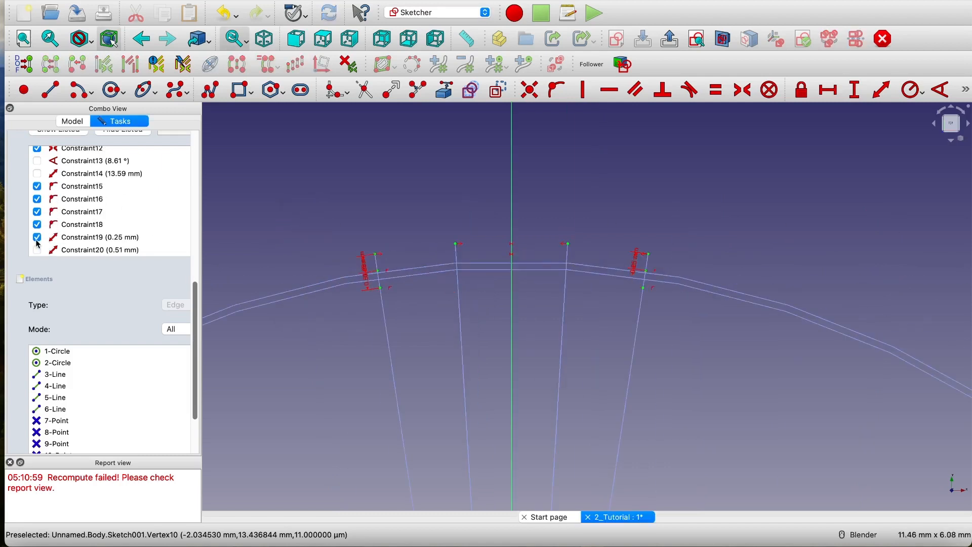
click(38, 239)
scroll(94, 228, down, 5)
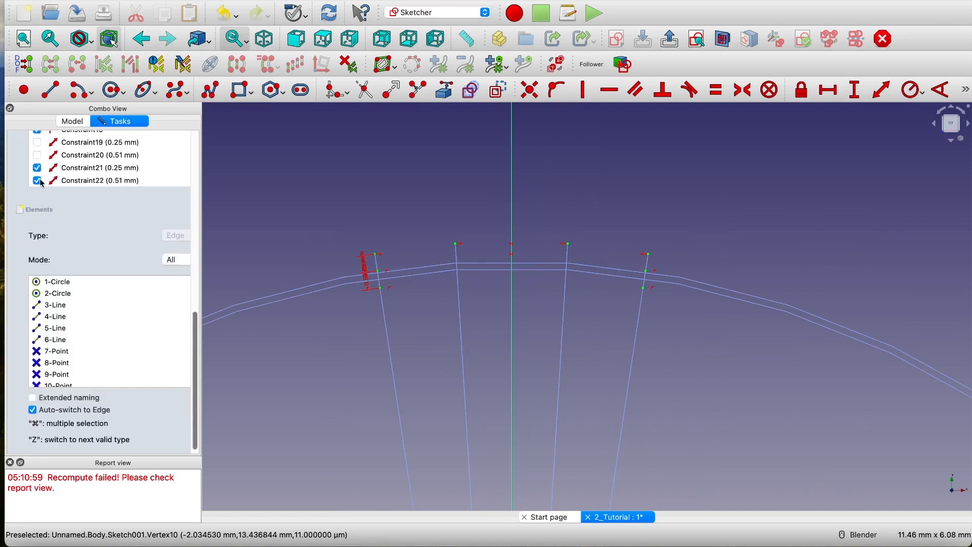
click(37, 180)
click(38, 168)
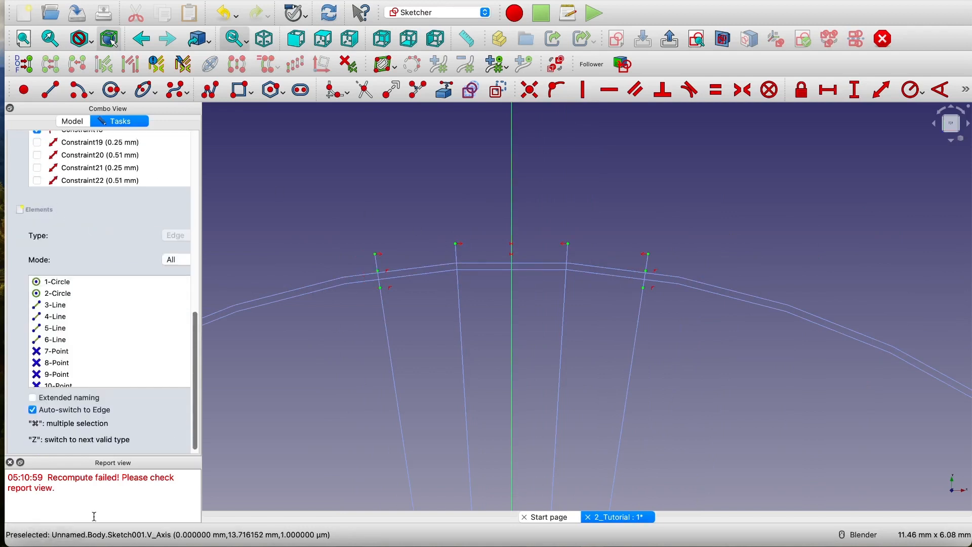
right_click(107, 496)
click(129, 469)
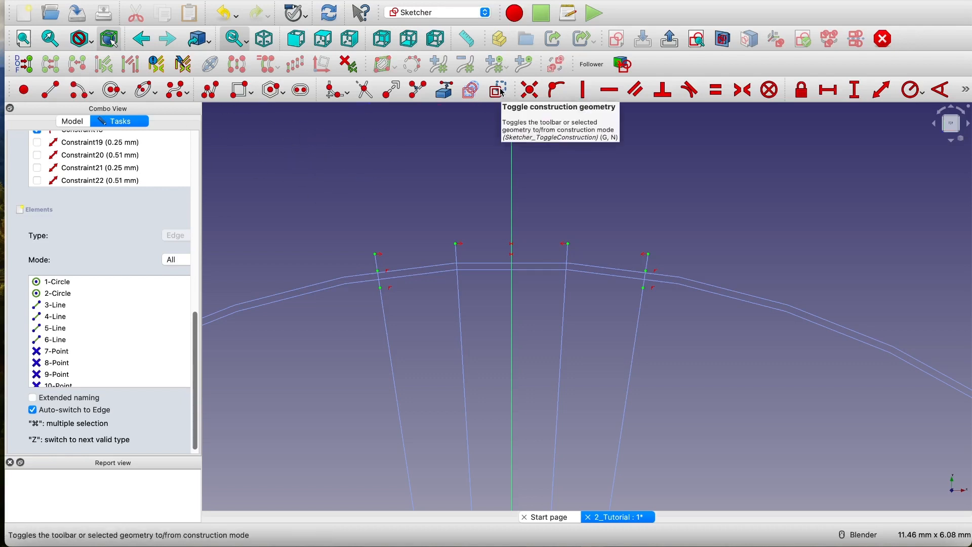
- Draw two arcs centred on the outermost positive-X line's lower point: outer endpoint to outer circle, and upper point to inner circle
scroll(658, 281, up, 5)
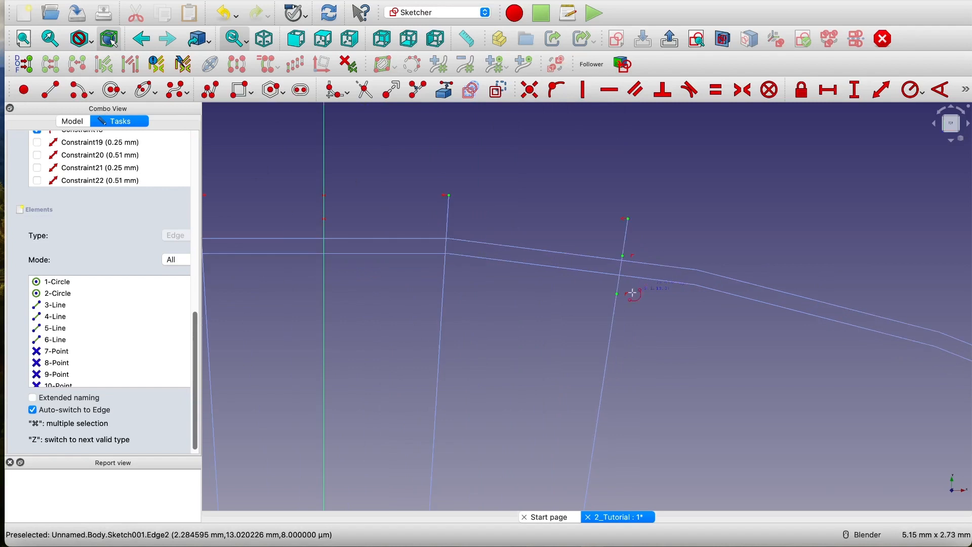
click(617, 294)
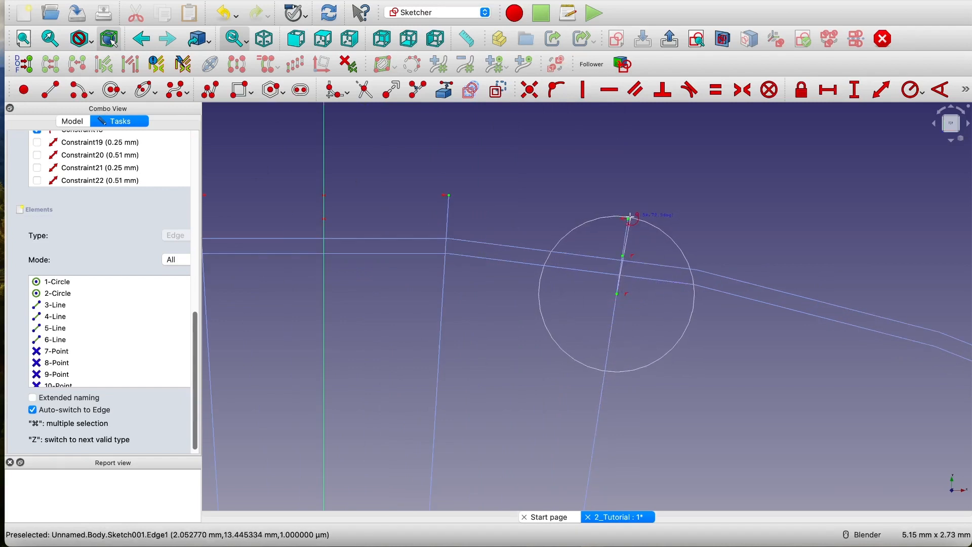
click(628, 218)
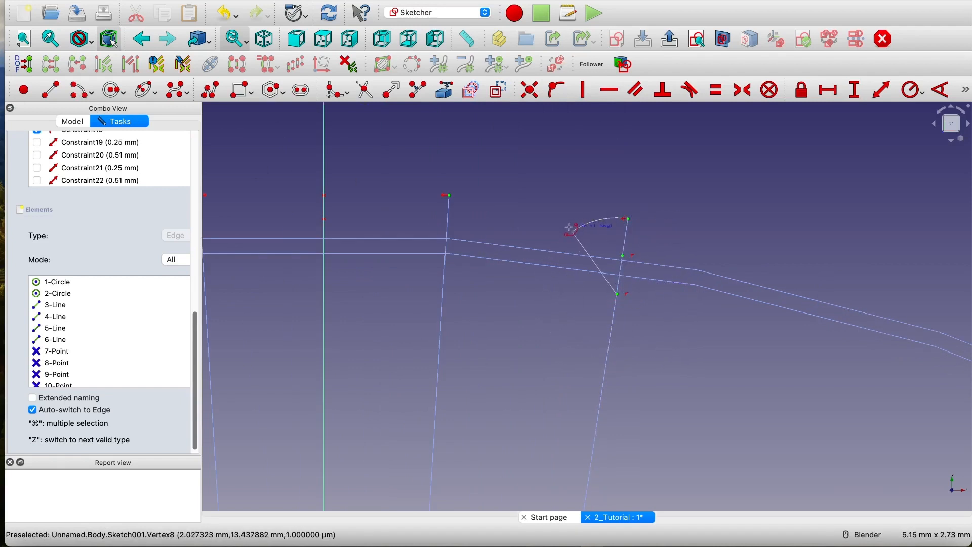
click(556, 252)
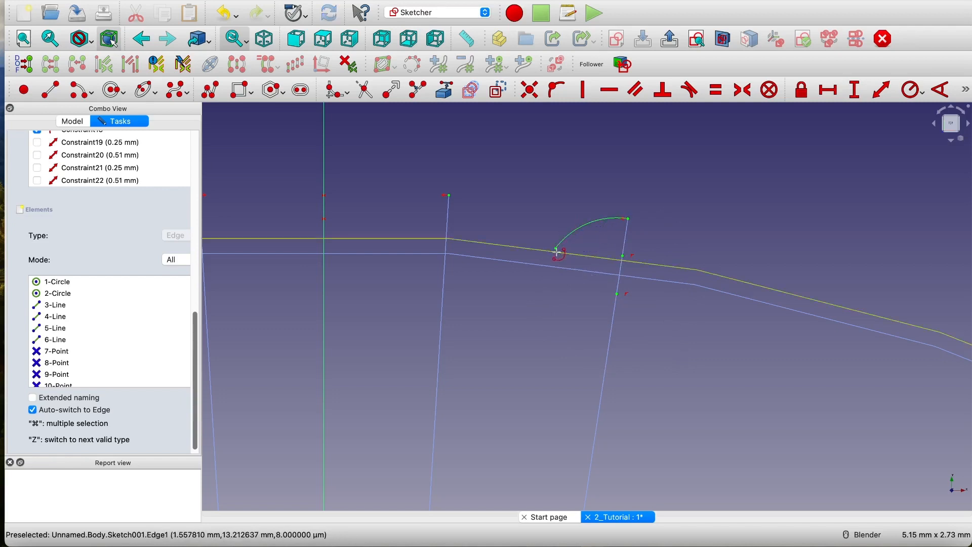
click(617, 294)
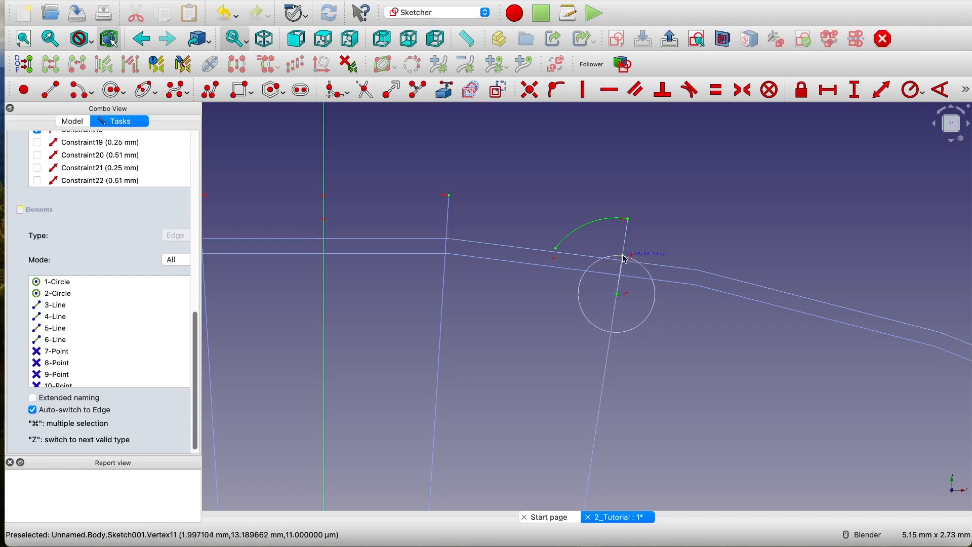
click(623, 256)
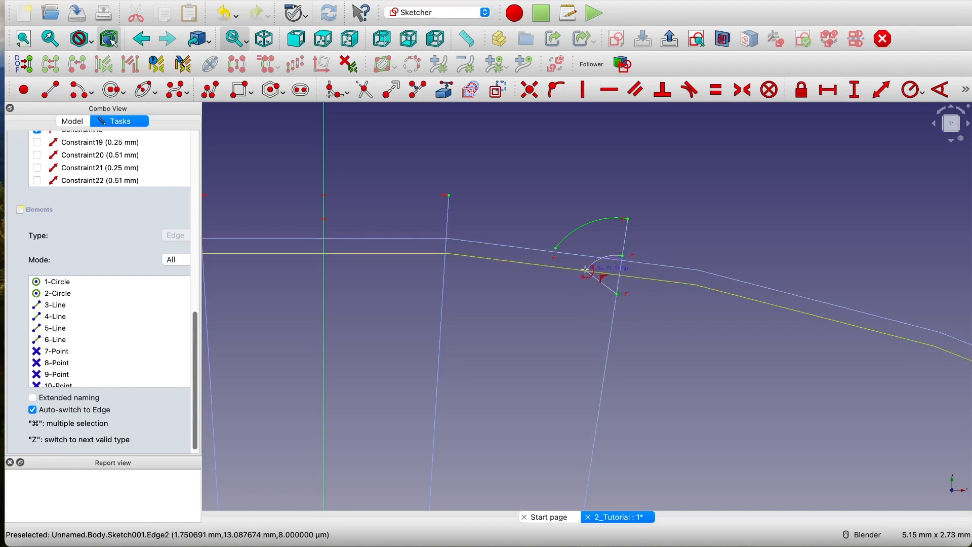
click(586, 269)
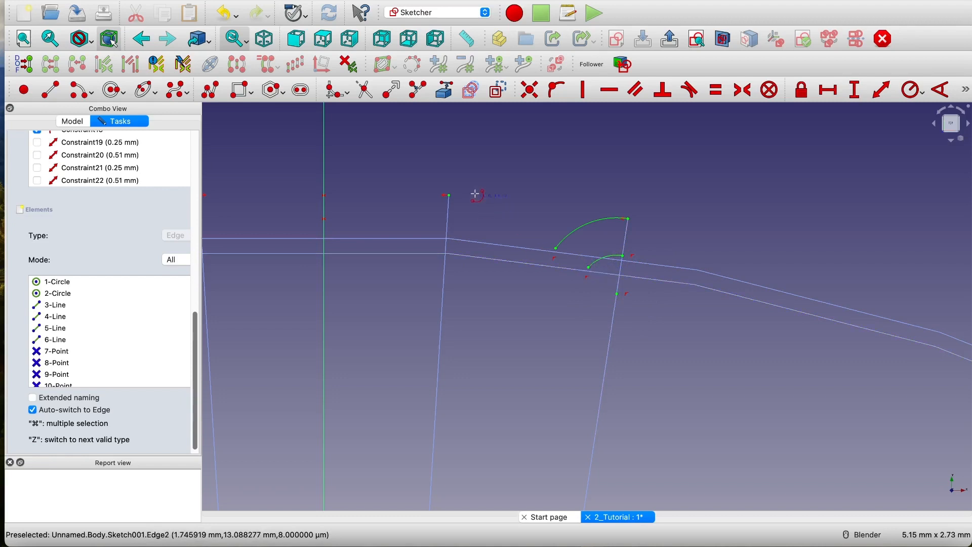
- Draw two arcs centred on the inner positive-X line's outer endpoint, running from the free ends of the two small arcs to that line
click(450, 195)
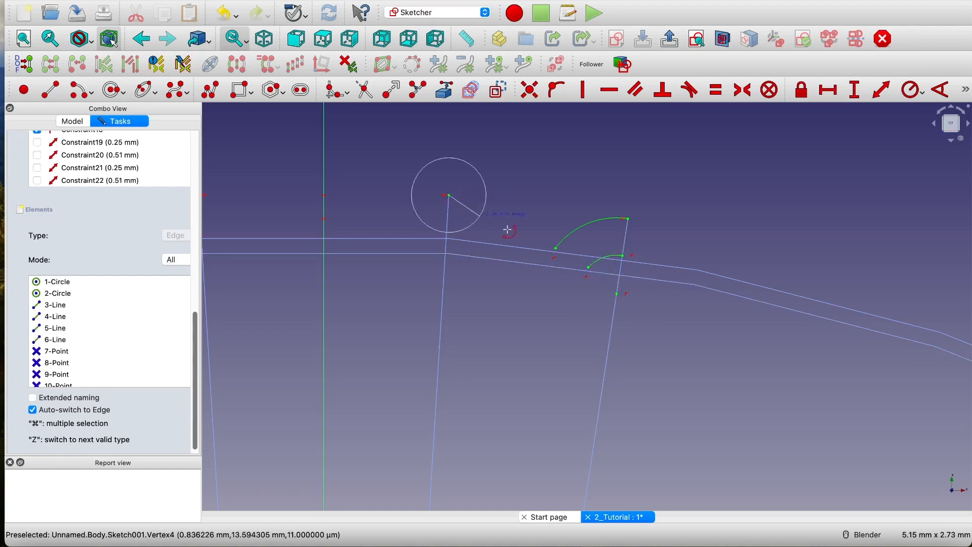
click(556, 248)
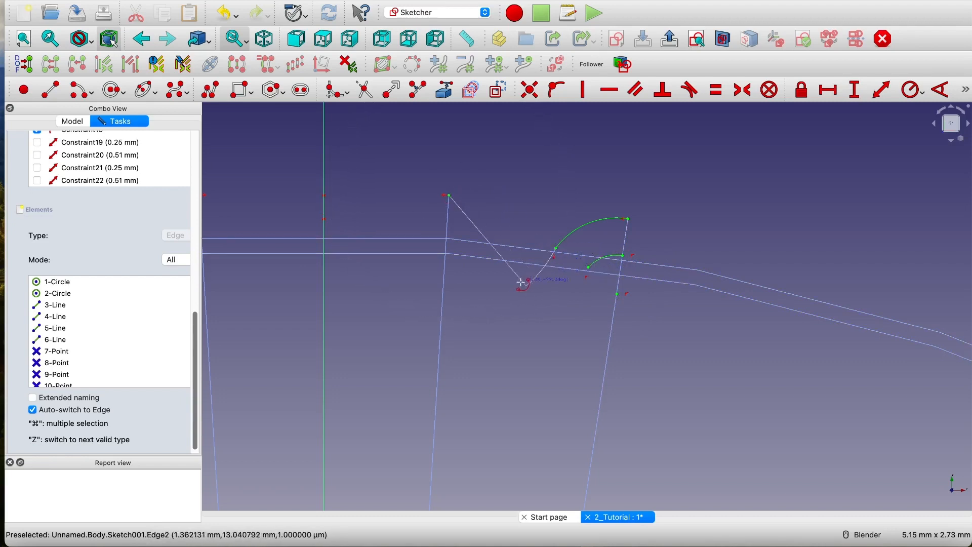
click(442, 310)
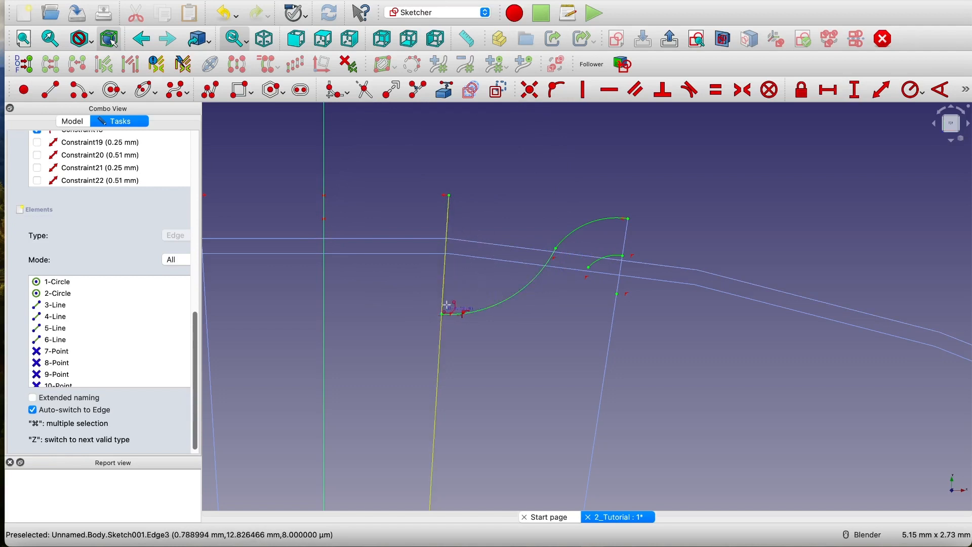
click(448, 194)
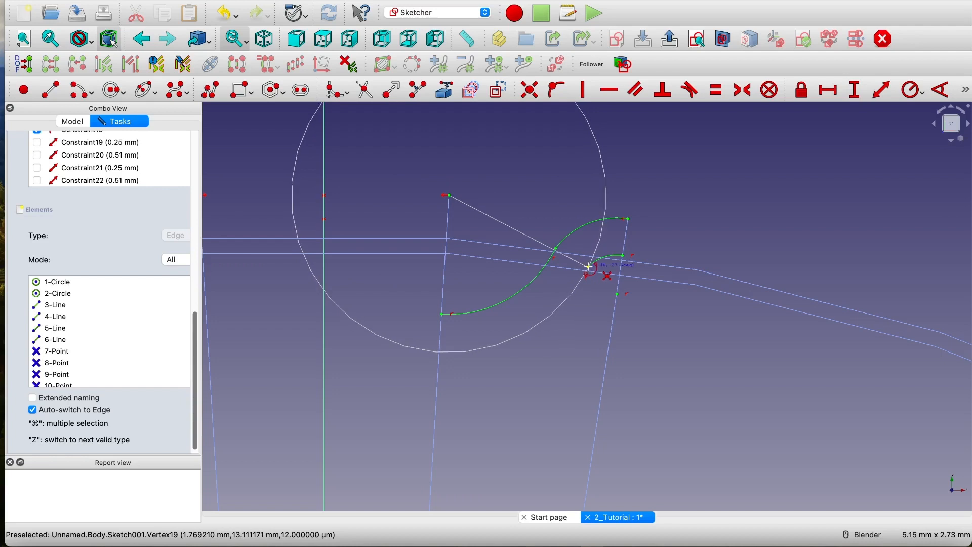
click(588, 266)
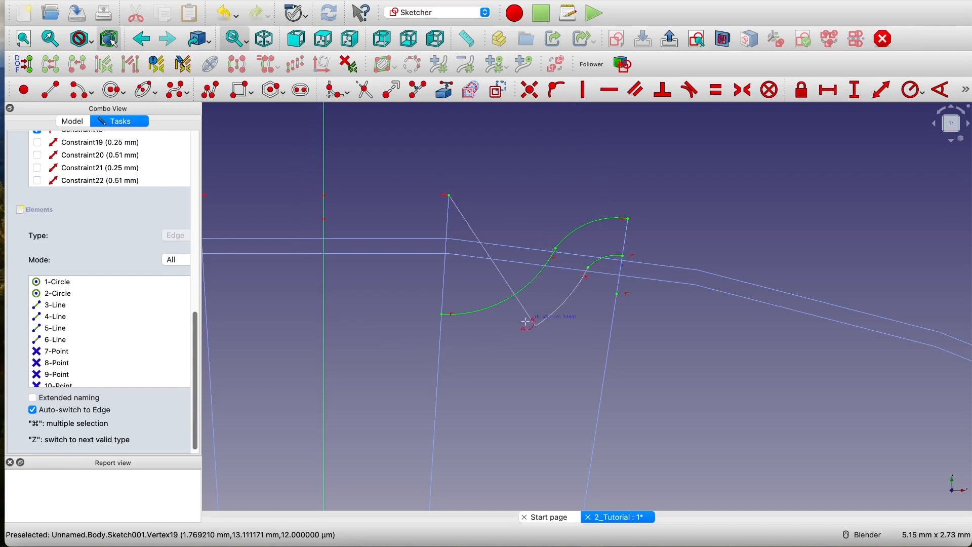
click(440, 349)
- Draw two arcs centred on the outermost negative-X line's lower point: outer endpoint to outer circle, and upper point to inner circle
scroll(538, 318, down, 5)
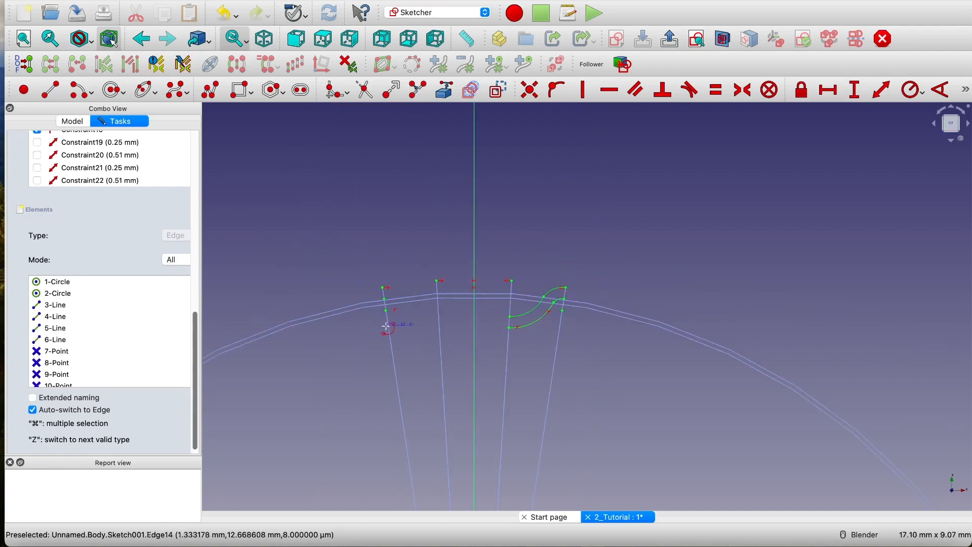
shift+middle_drag(422, 248, 521, 158)
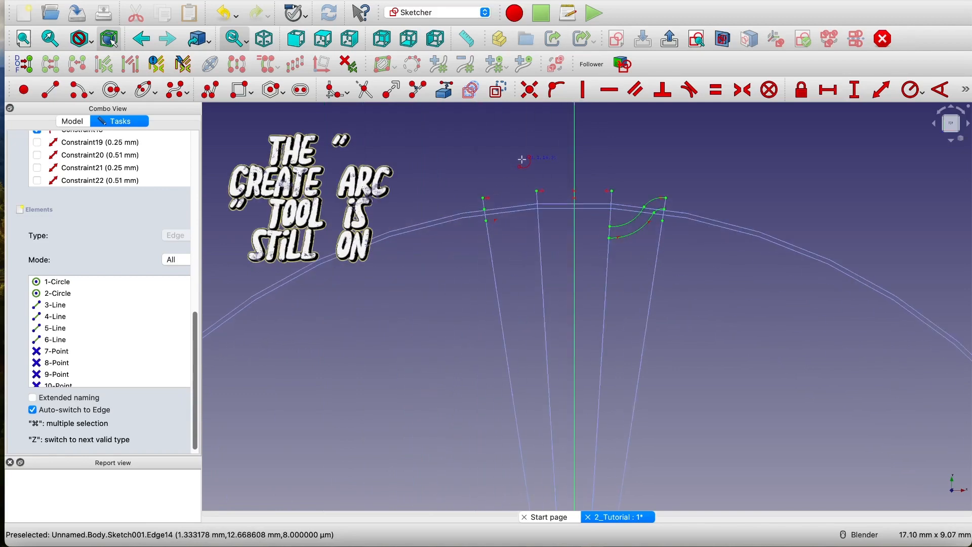
scroll(508, 190, up, 3)
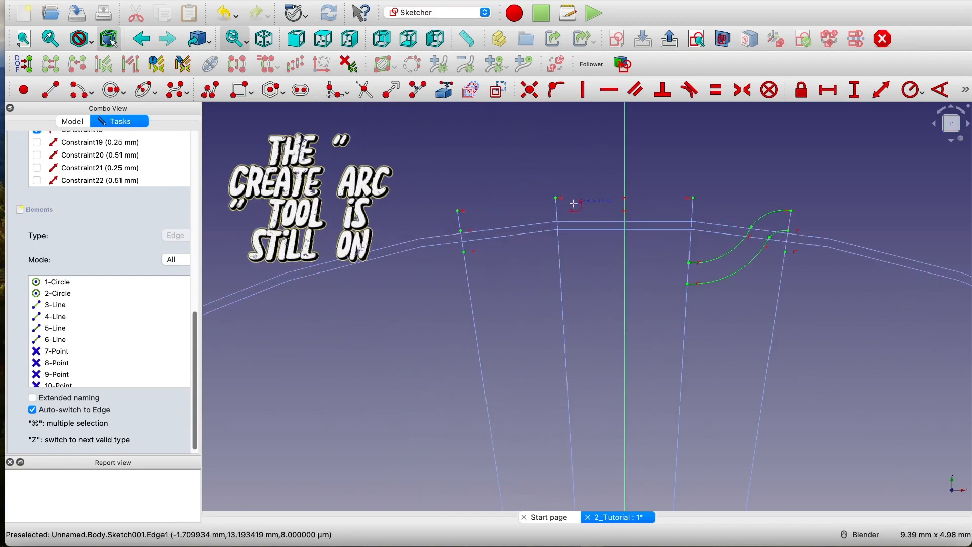
click(464, 252)
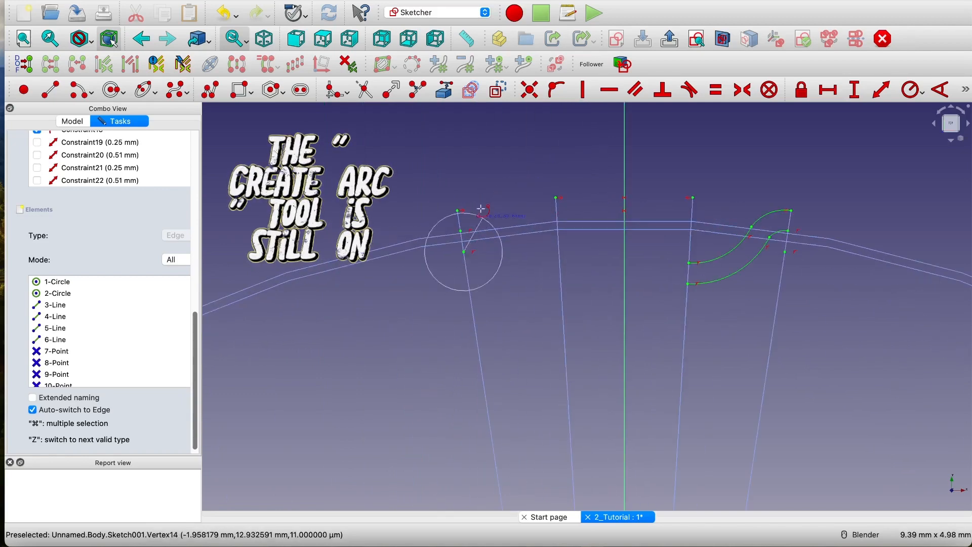
click(457, 209)
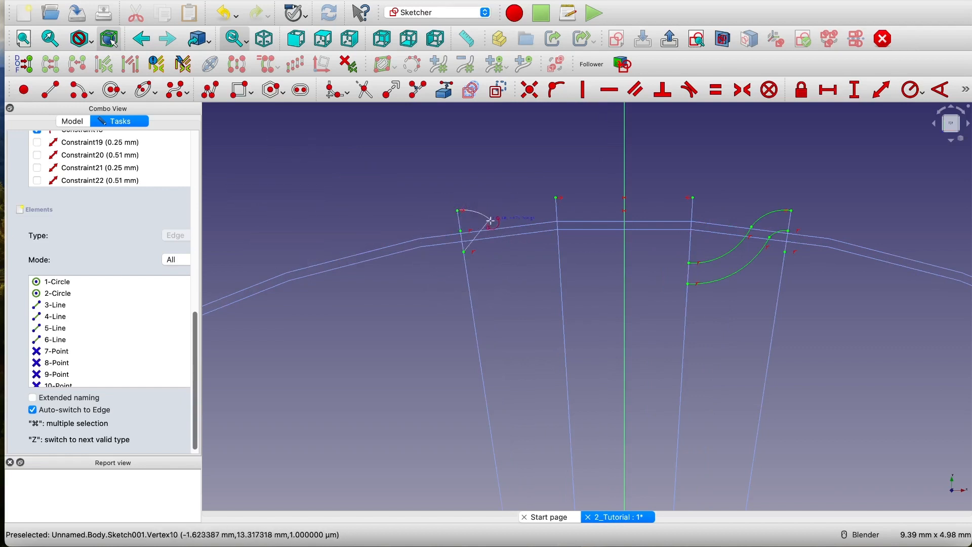
click(495, 228)
click(464, 251)
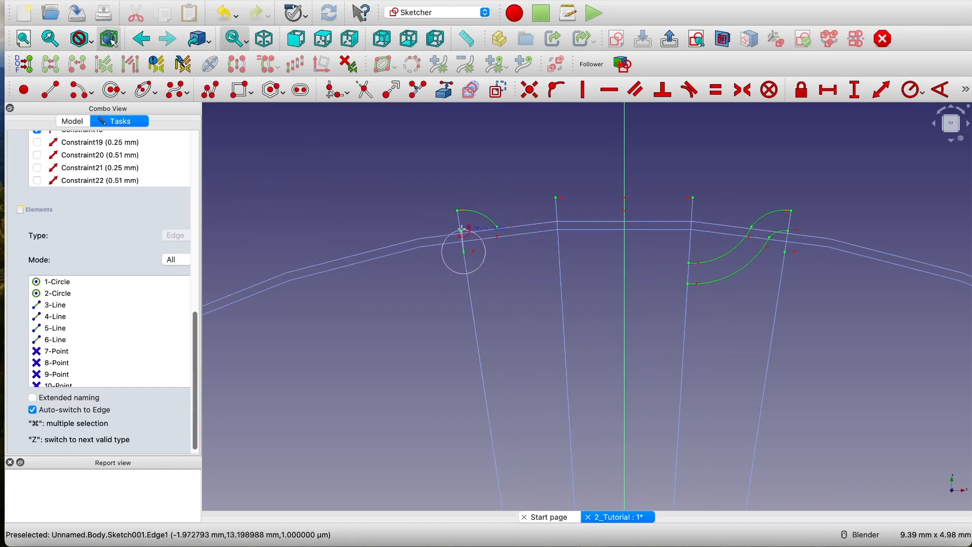
click(460, 231)
click(479, 237)
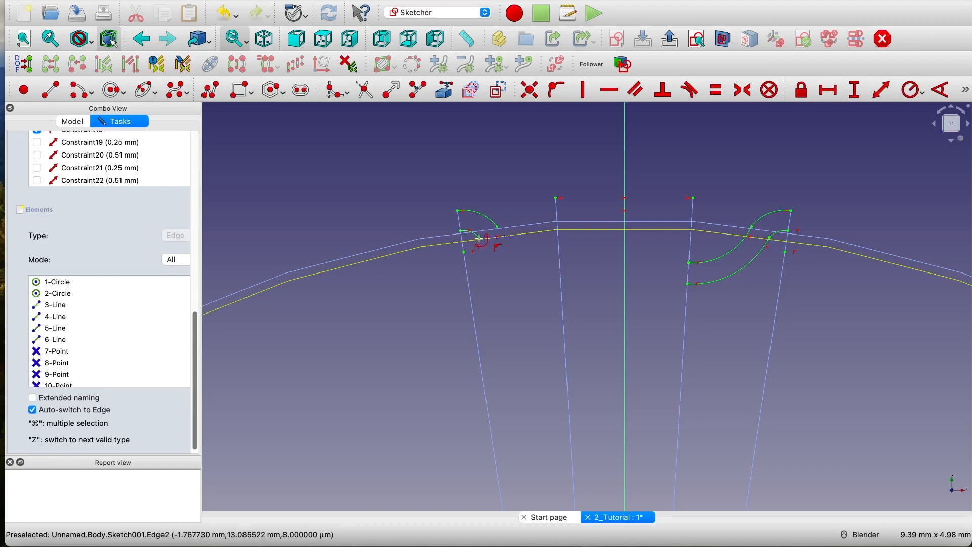
- Draw two arcs centred on the inner negative-X line's outer endpoint, running from the free ends of the small arcs to that line
click(556, 198)
click(499, 230)
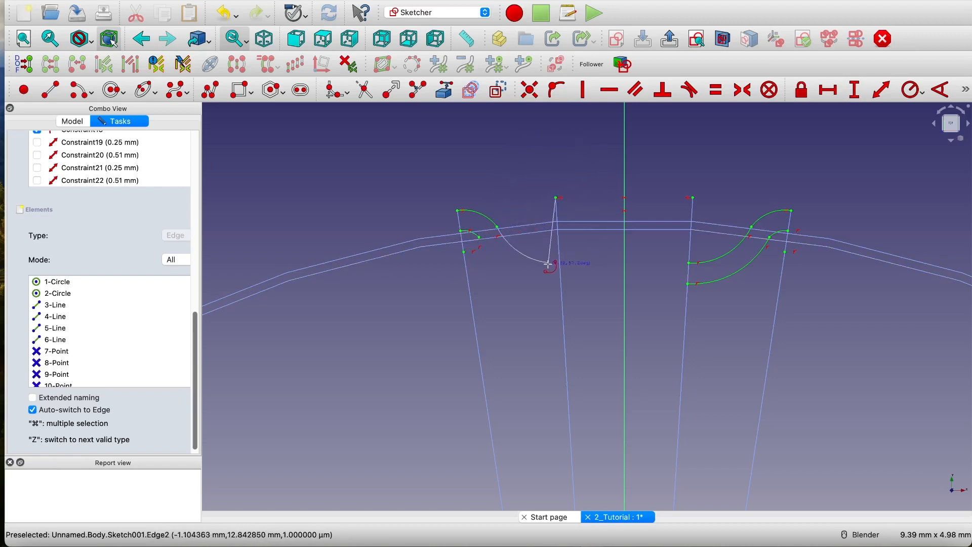
click(561, 263)
click(557, 198)
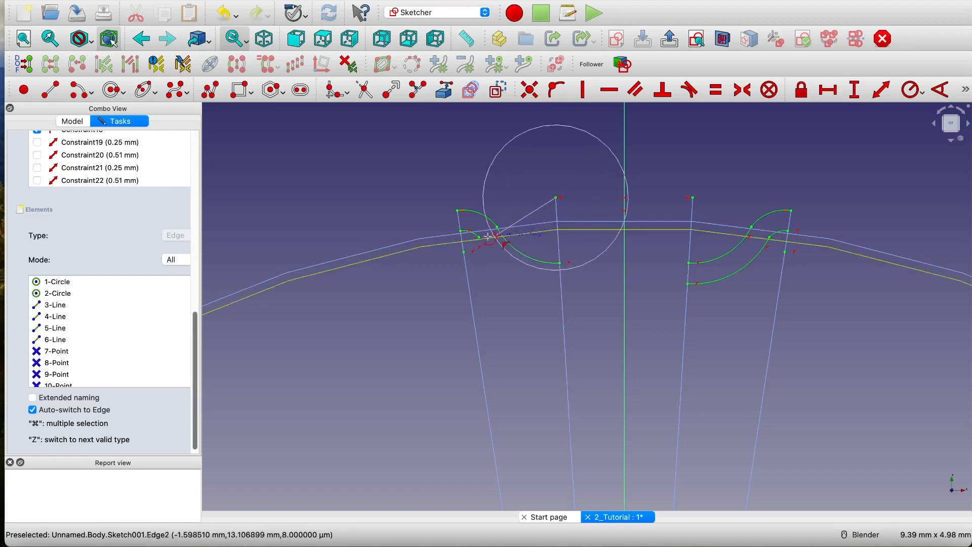
click(479, 237)
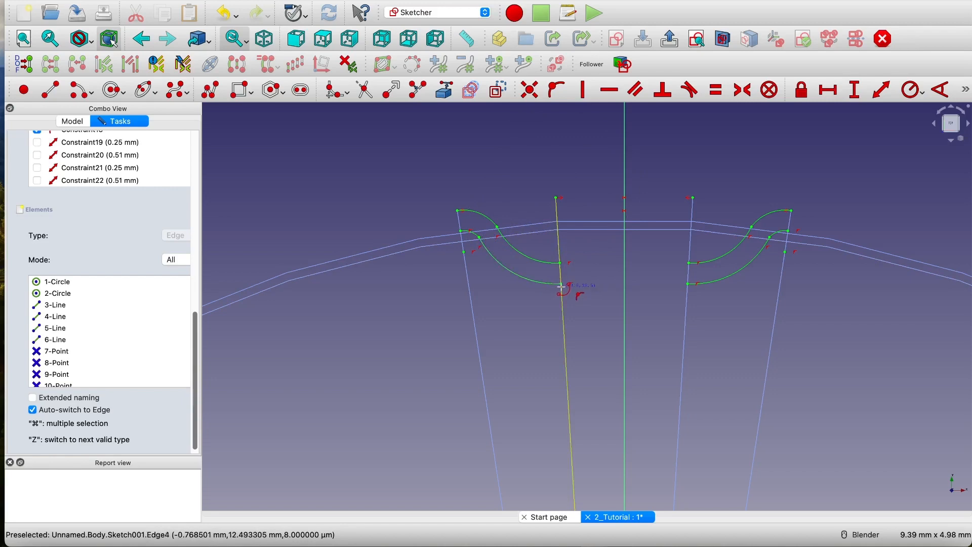
- Draw an origin-centred arc joining the ends of the upper curves on the inner positive-X and negative-X lines
scroll(613, 395, down, 10)
scroll(614, 379, up, 6)
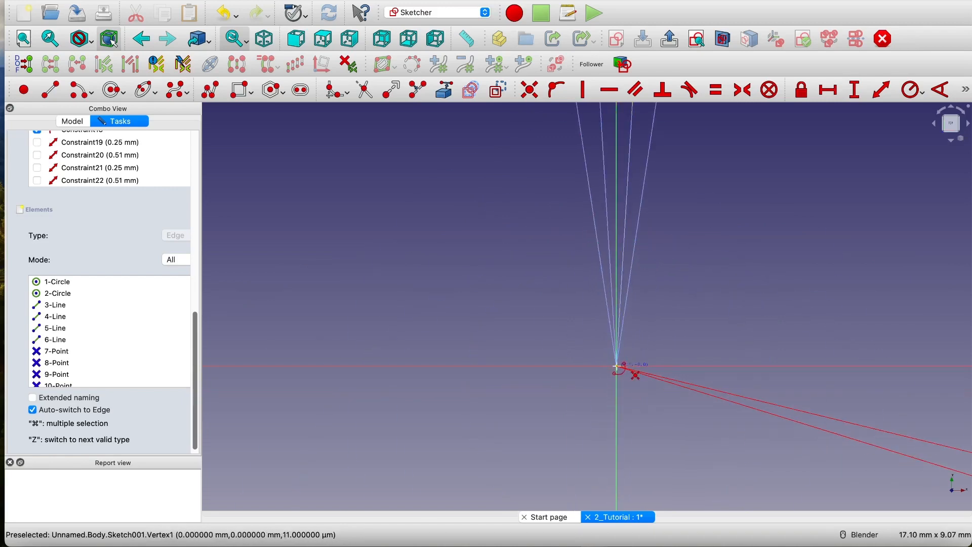
scroll(616, 365, down, 8)
scroll(618, 120, up, 5)
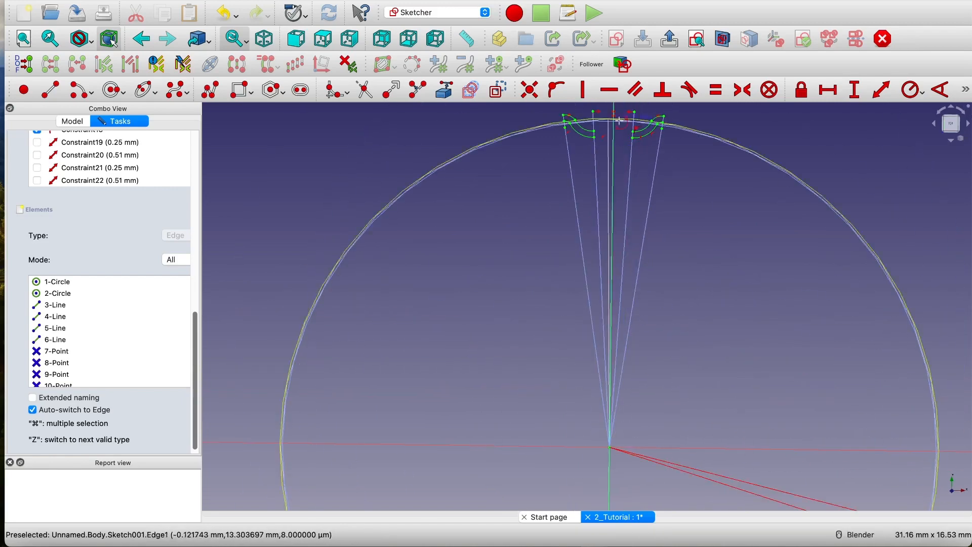
scroll(618, 120, up, 7)
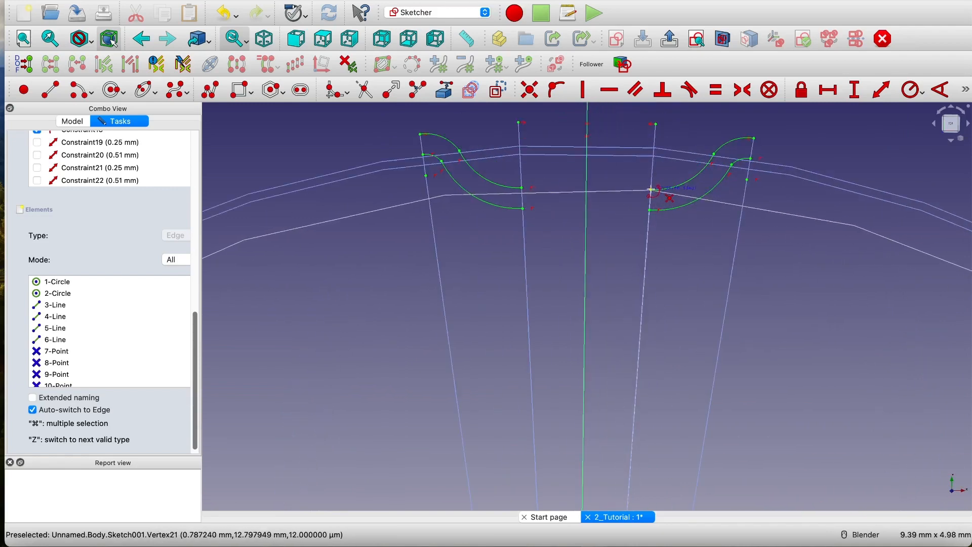
click(651, 189)
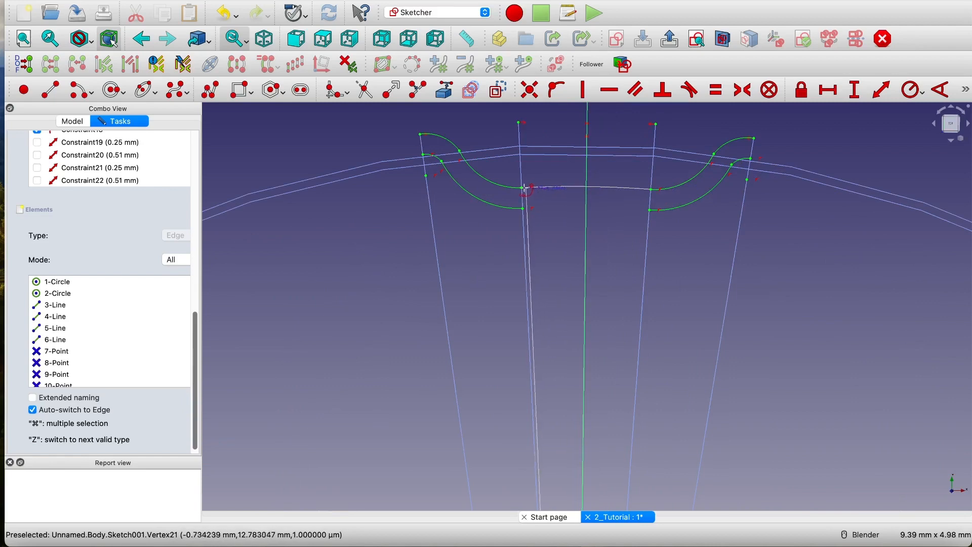
click(521, 187)
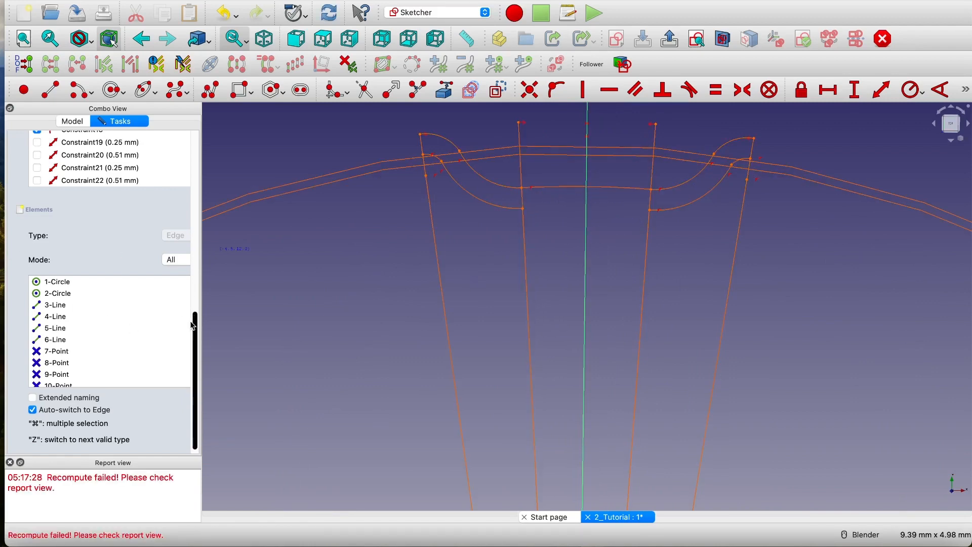
- Delete the redundant Constraint43 from the sketch's constraints
scroll(196, 330, up, 10)
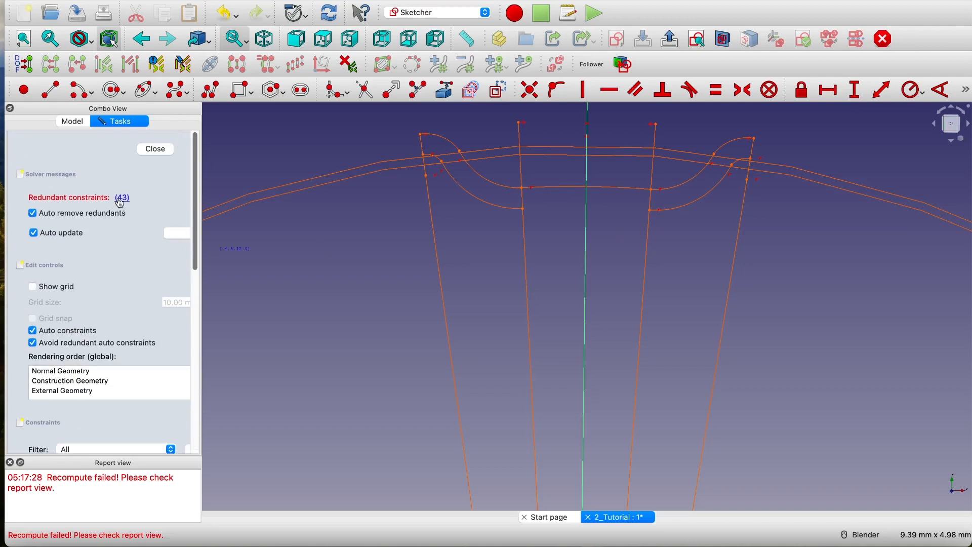
scroll(169, 280, down, 8)
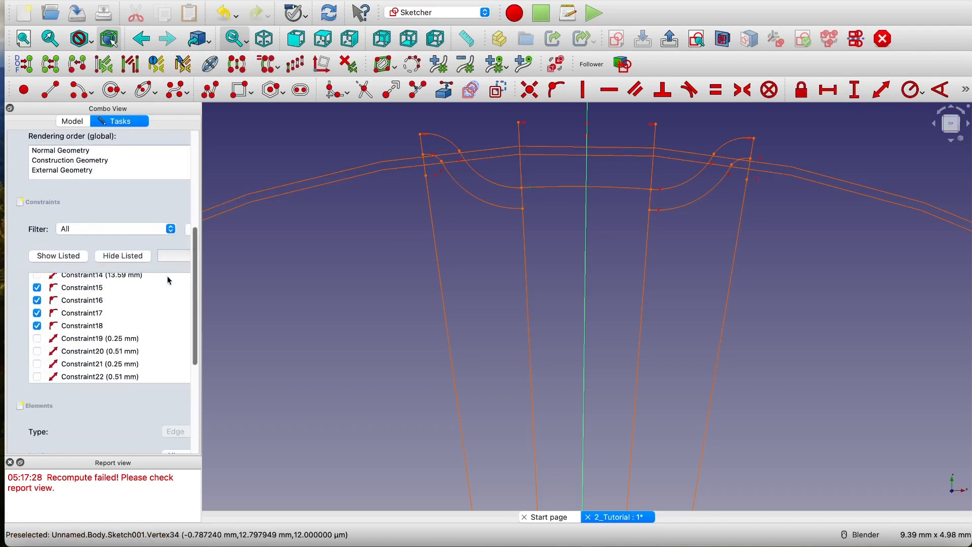
scroll(100, 320, down, 7)
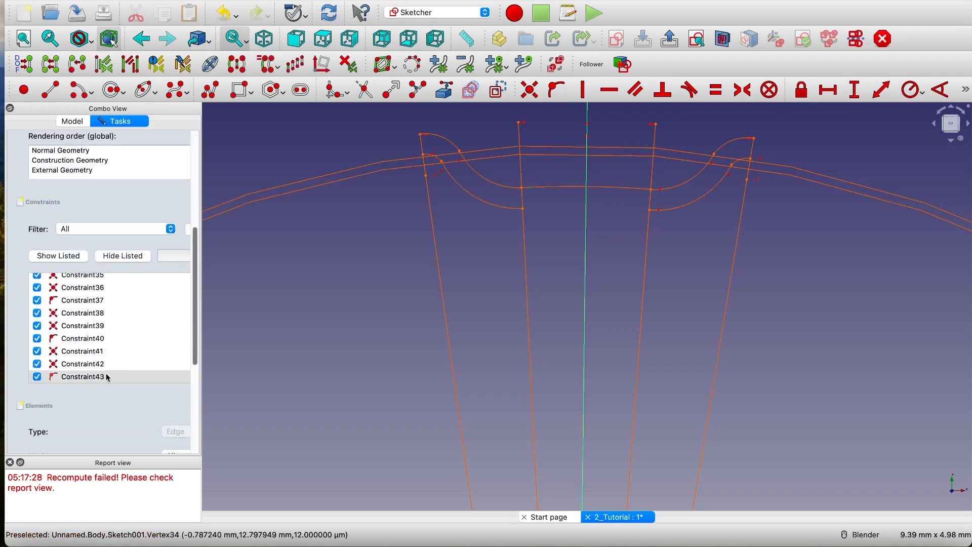
right_click(107, 377)
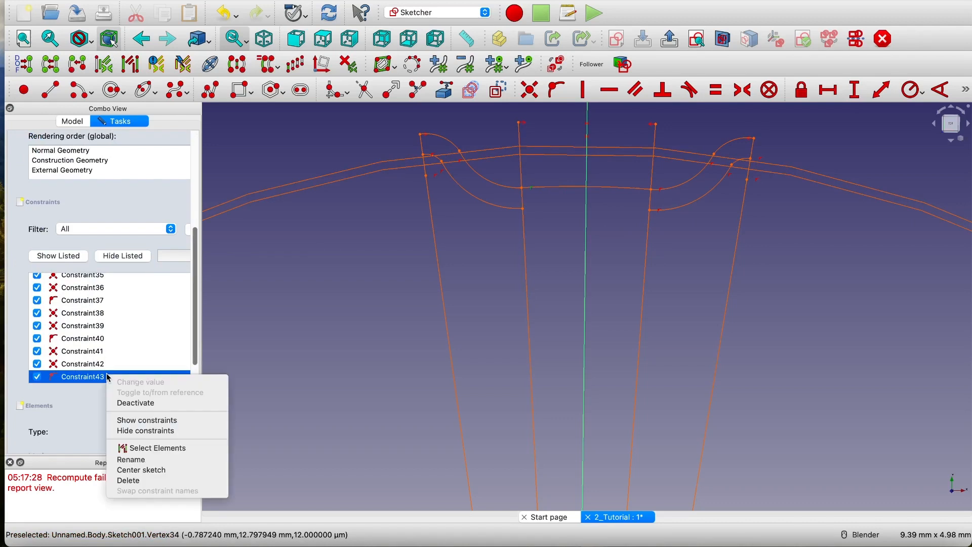
click(138, 481)
- Draw an origin-centred arc joining the ends of the lower curves on the inner positive-X and negative-X lines
scroll(450, 286, down, 5)
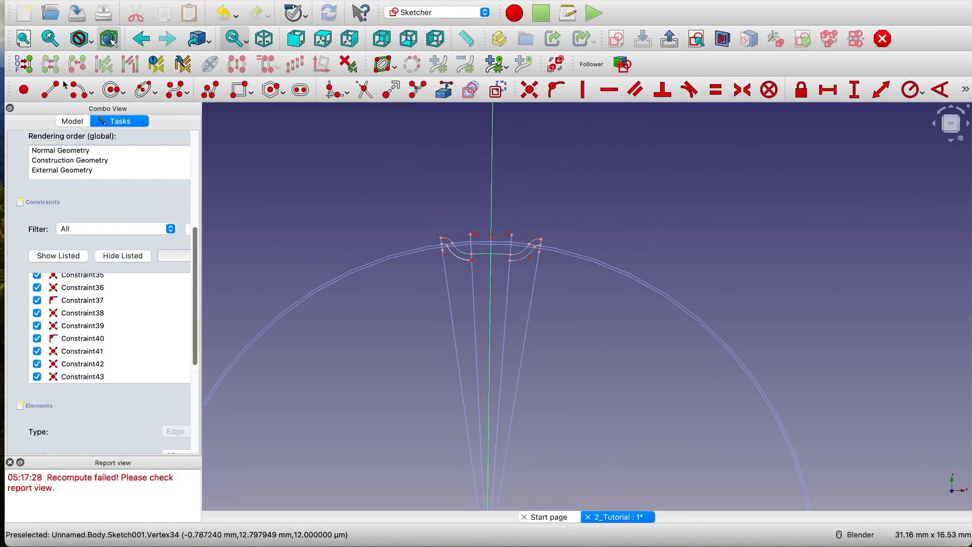
click(77, 90)
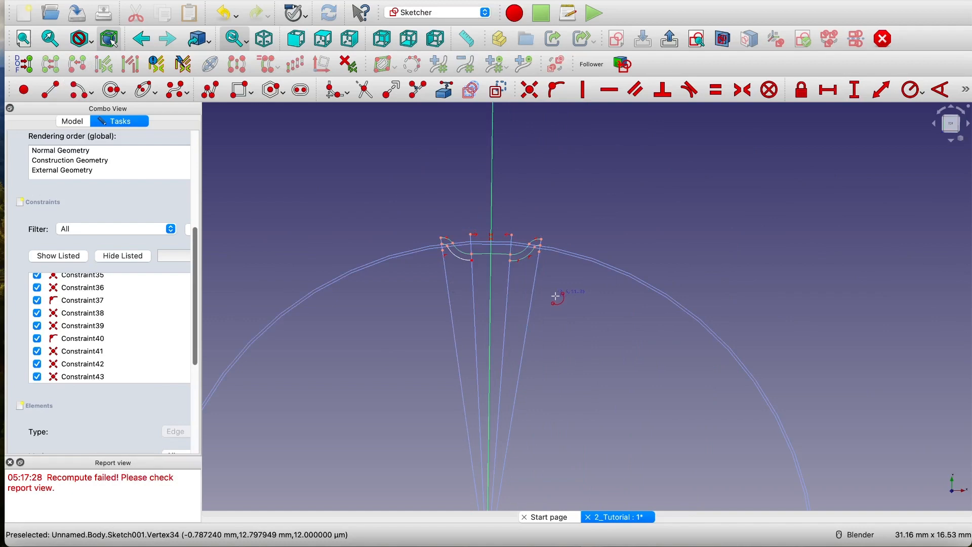
shift+middle_drag(555, 296, 579, 110)
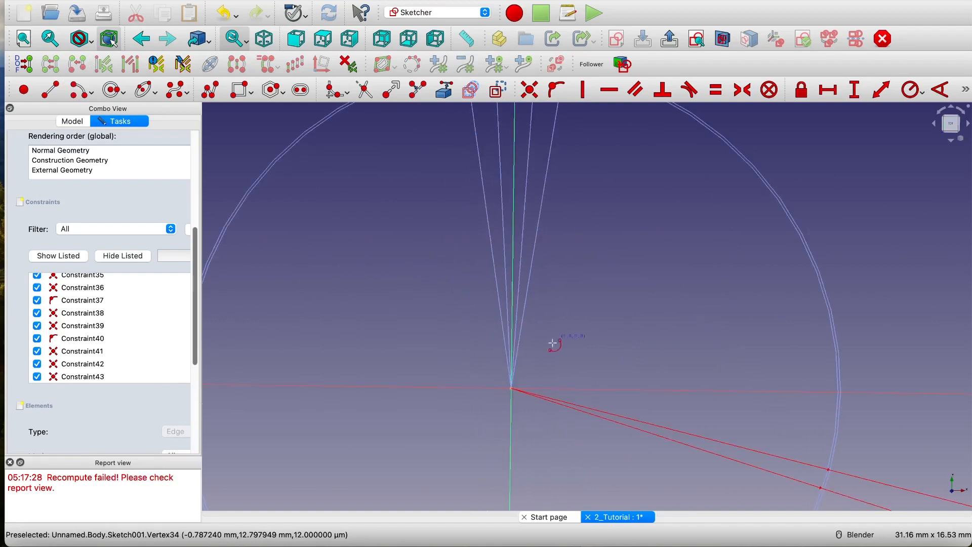
click(511, 388)
scroll(537, 304, up, 4)
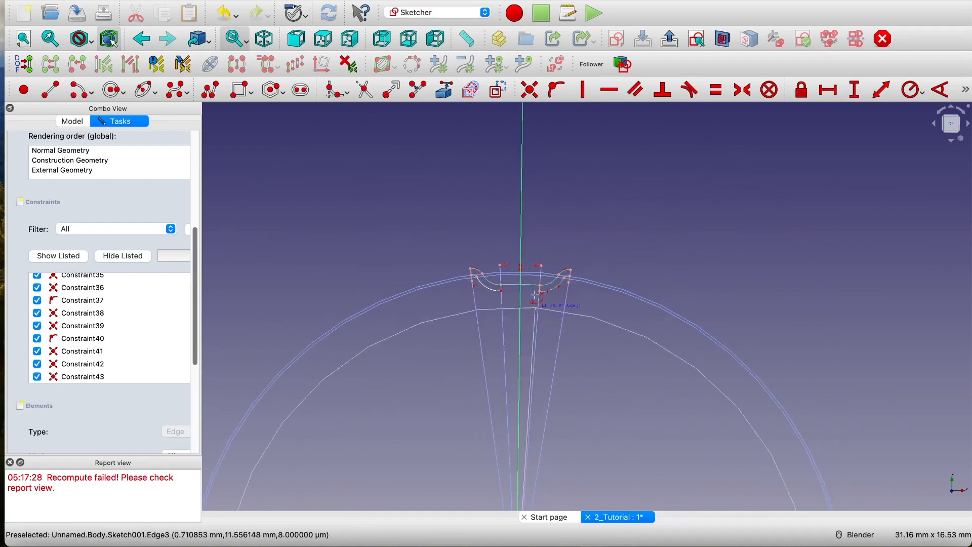
click(551, 299)
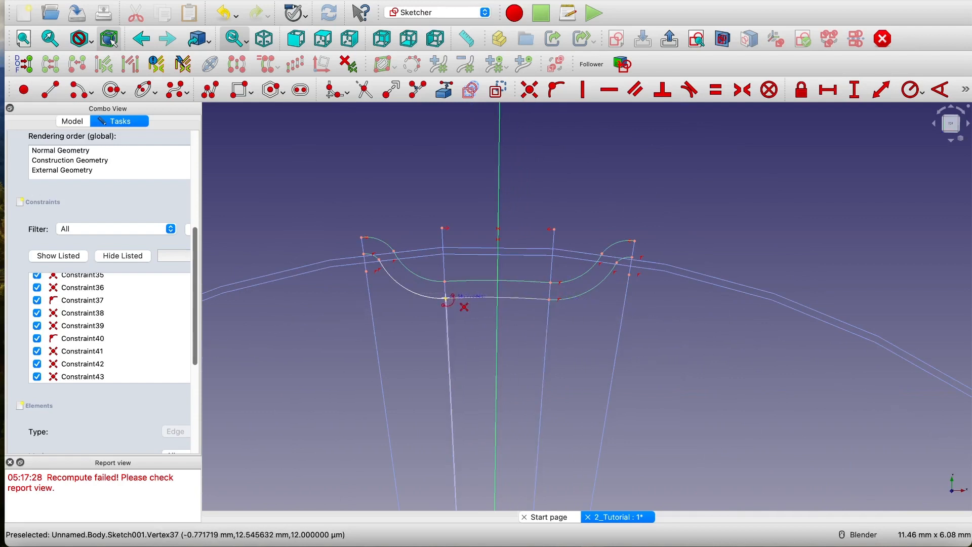
click(446, 299)
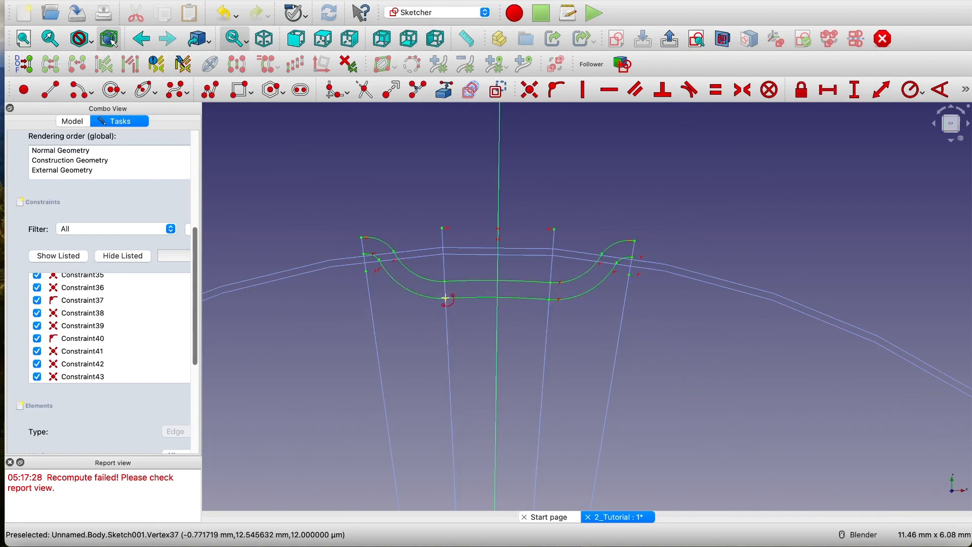
- Close both ends of the wavy profile with straight lines between its upper and lower curves, and finish editing the sketch
click(57, 90)
scroll(355, 248, up, 5)
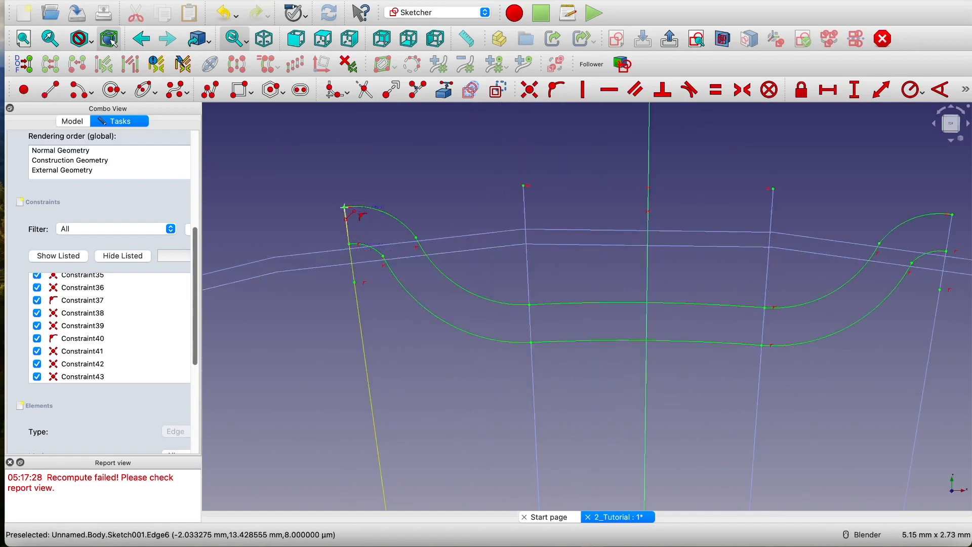
scroll(343, 206, down, 5)
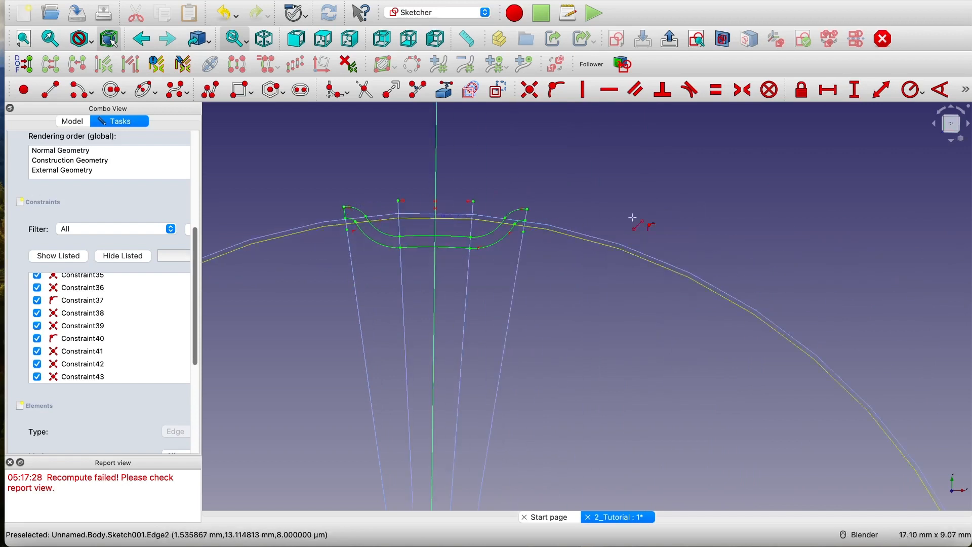
scroll(542, 202, up, 8)
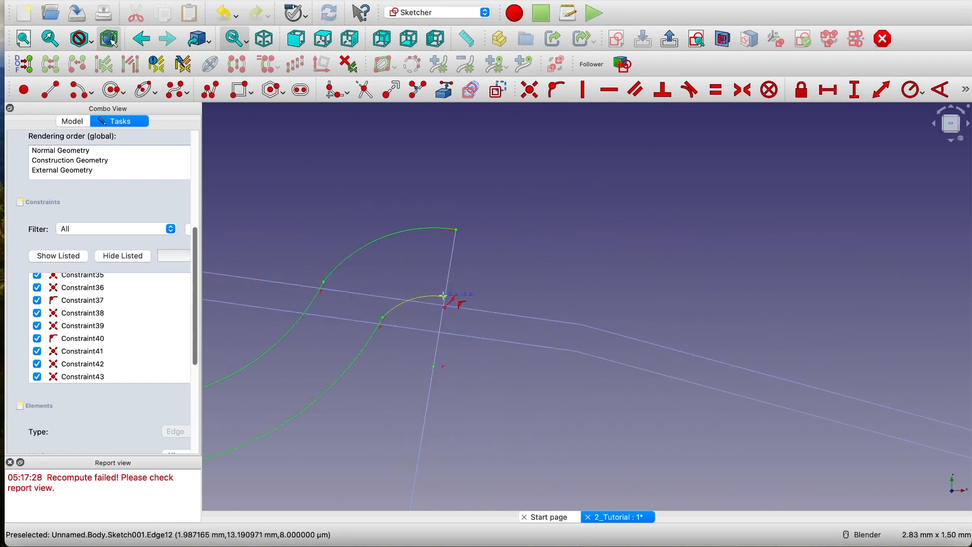
click(445, 296)
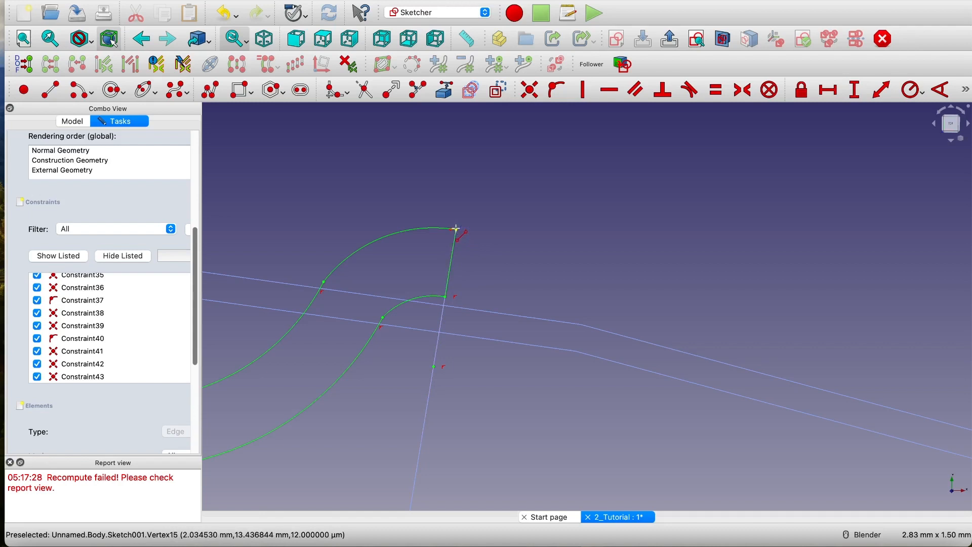
click(455, 229)
scroll(532, 219, down, 5)
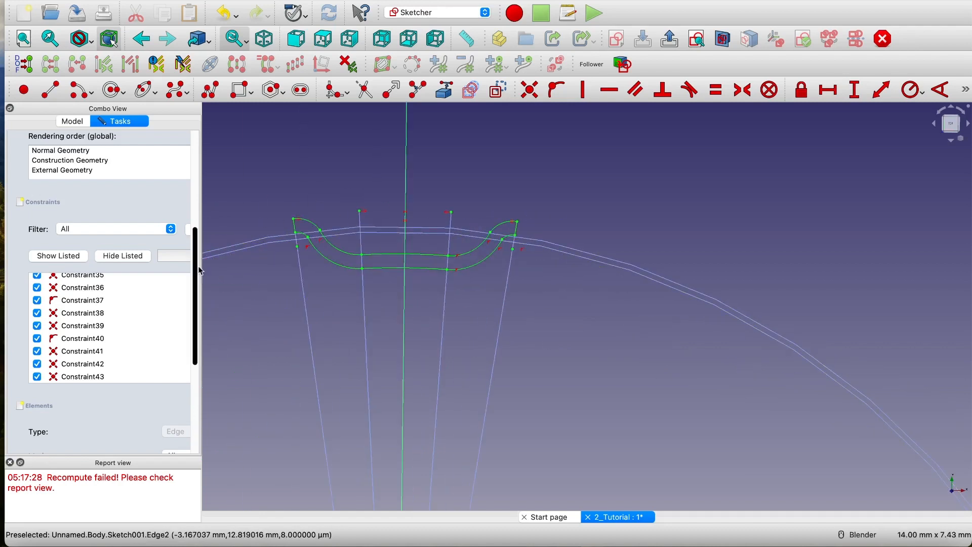
scroll(199, 269, up, 10)
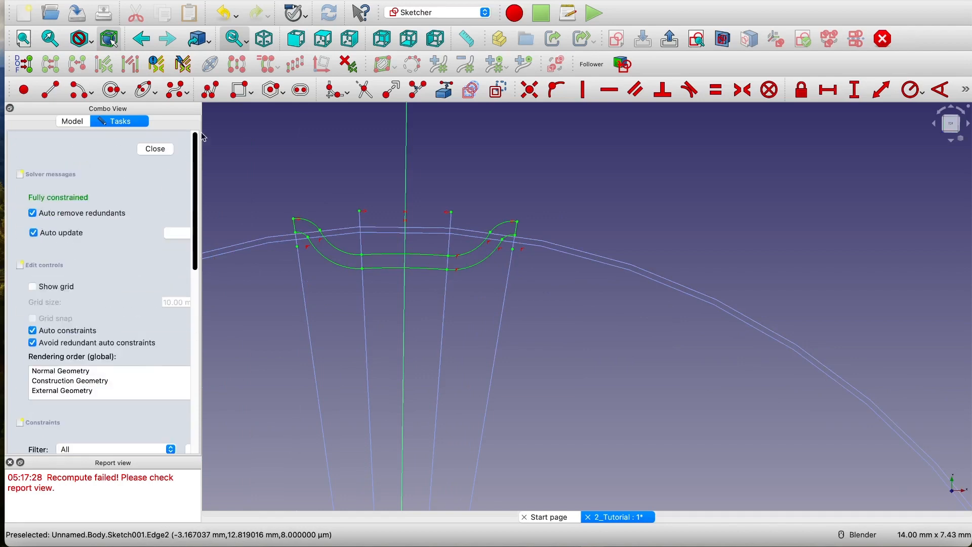
click(157, 150)
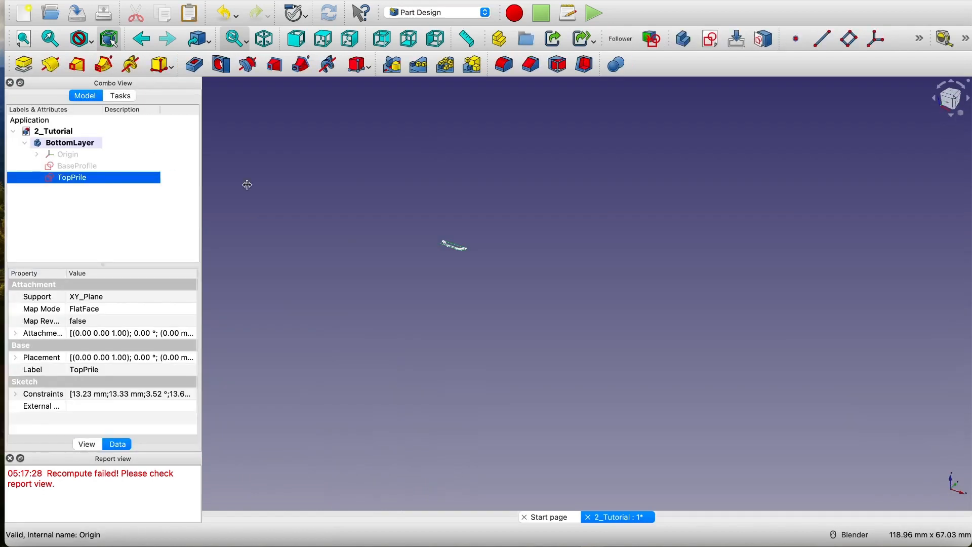
- Show the BaseProfile sketch and rename the TopPrile sketch as TopProfile
click(95, 166)
scroll(440, 261, up, 8)
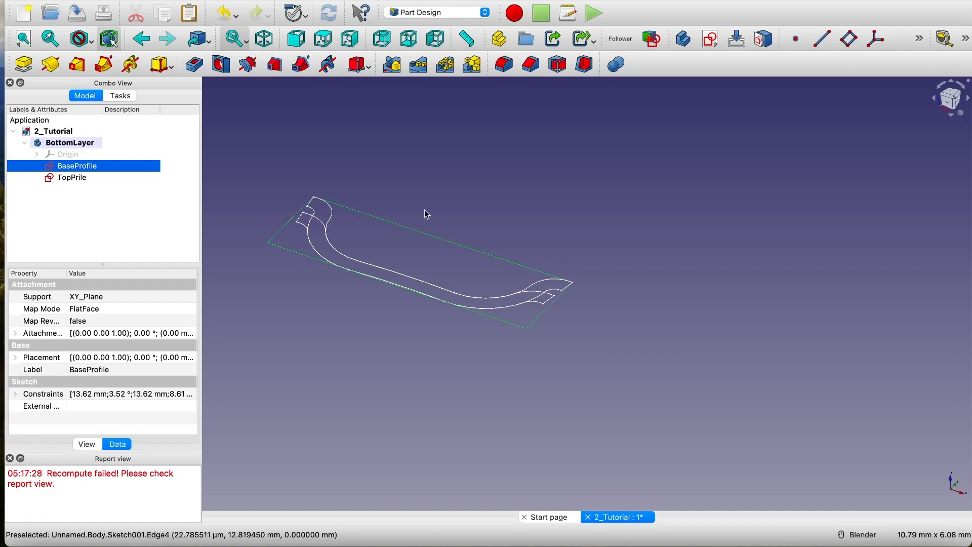
click(80, 183)
right_click(80, 183)
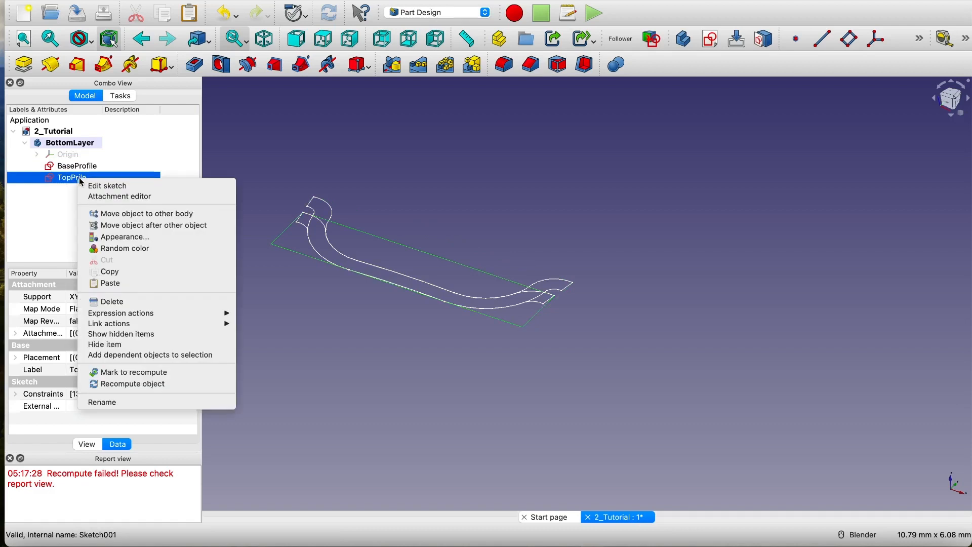
click(127, 403)
click(85, 179)
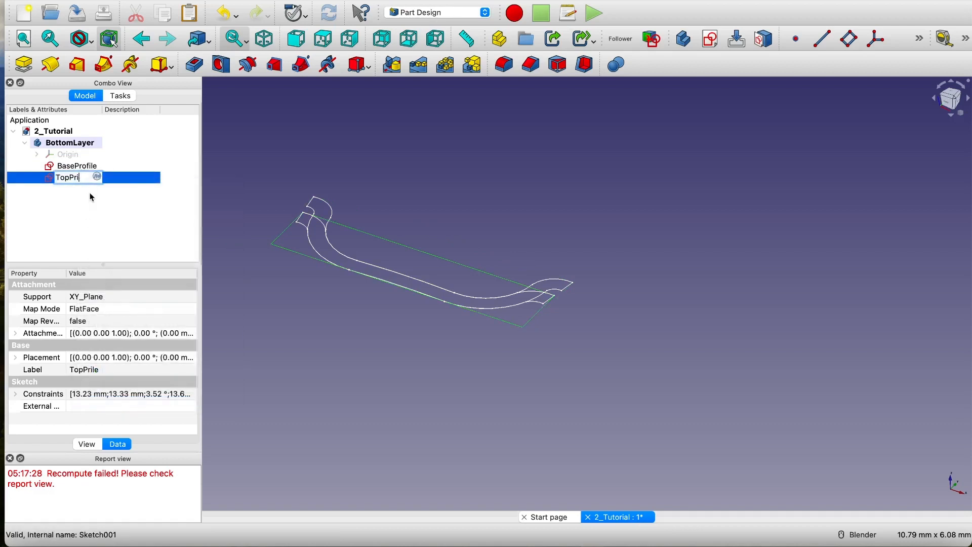
text(ofile)
key(Return)
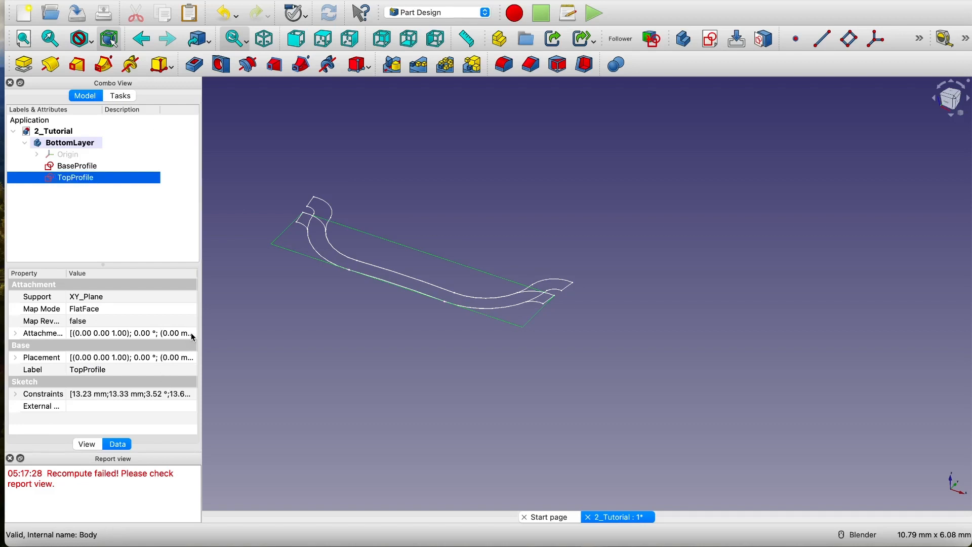
- Set the Z translation of the TopProfile sketch's attachment offset to 2.25 mm
drag(202, 332, 239, 330)
click(231, 334)
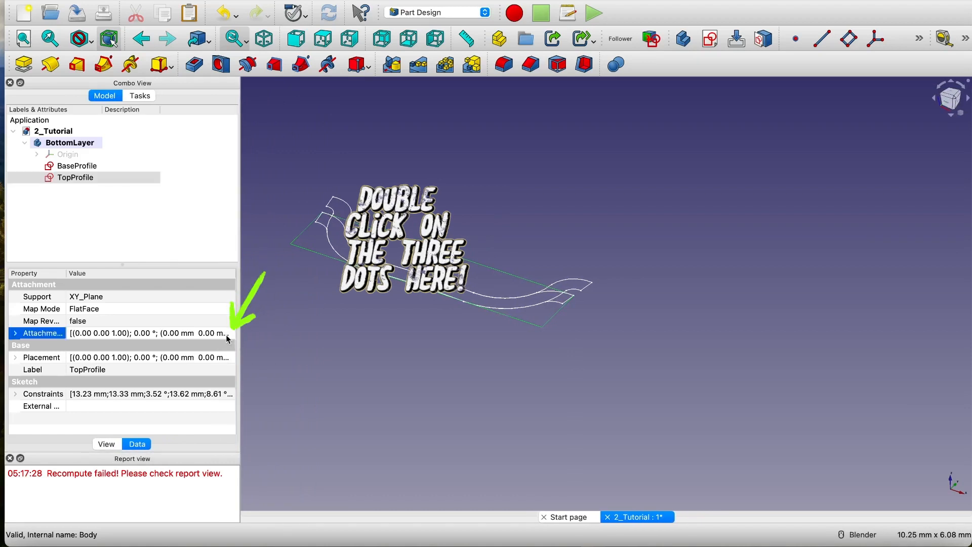
double_click(231, 334)
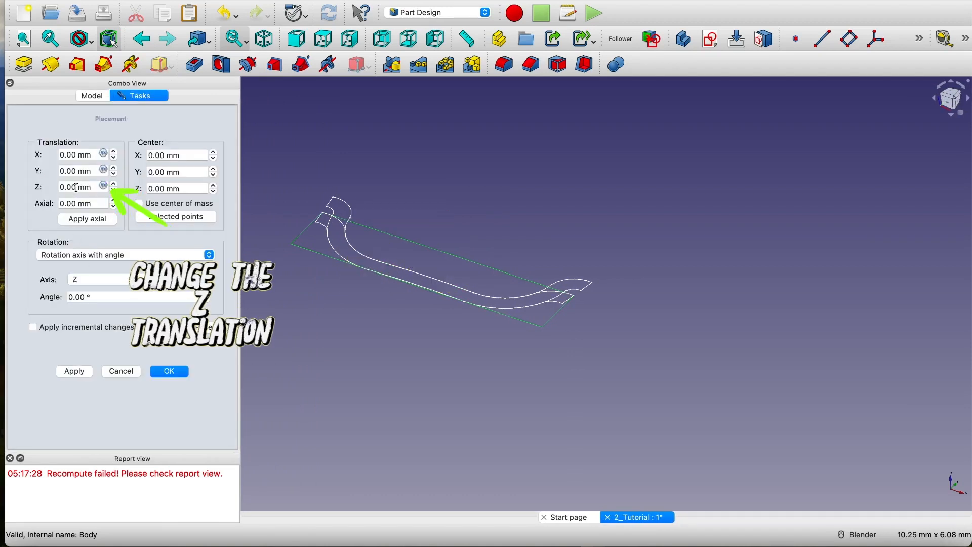
drag(77, 188, 25, 181)
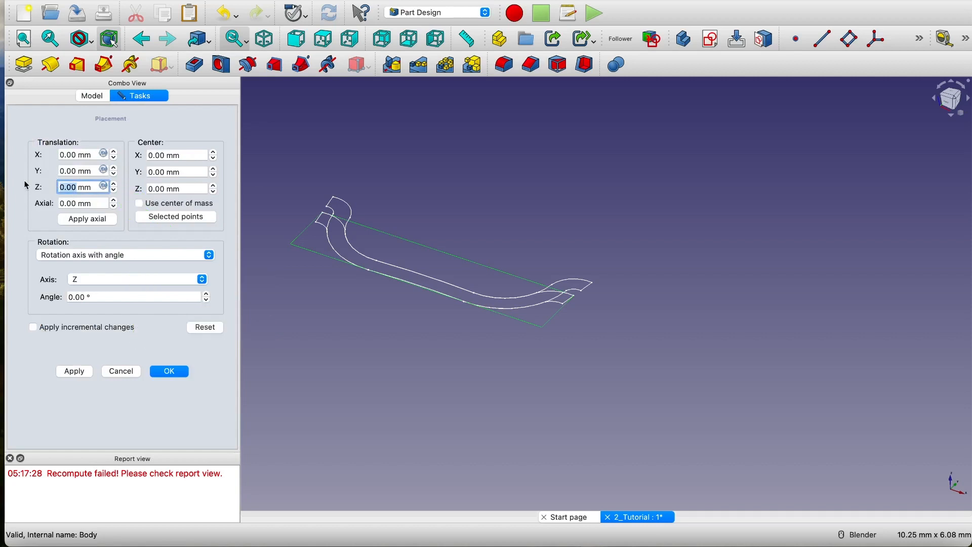
text(2.25)
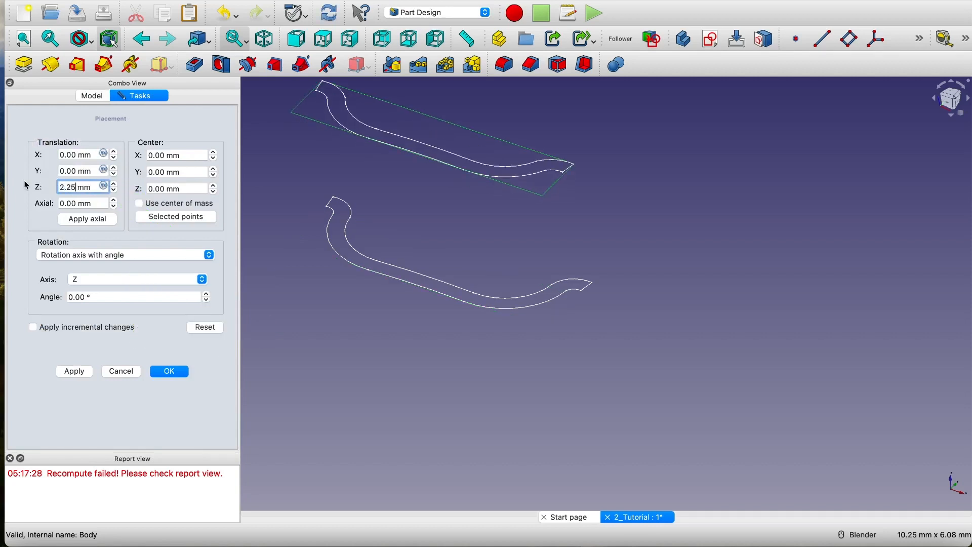
click(170, 371)
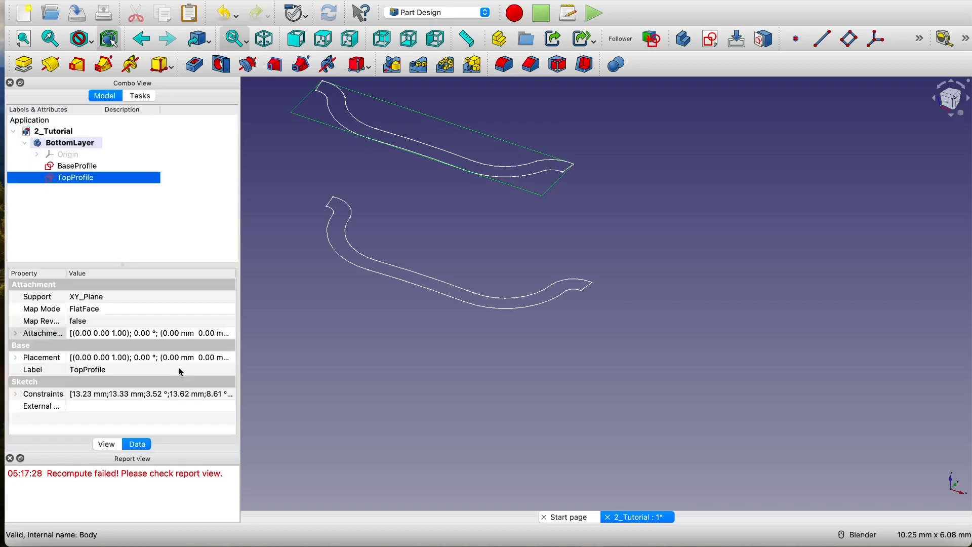
scroll(571, 210, down, 5)
click(653, 218)
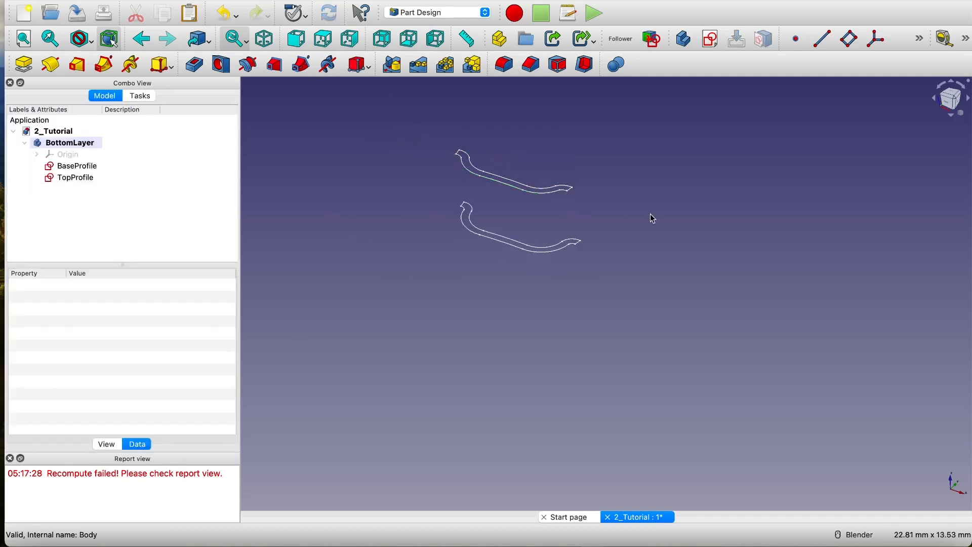
- Create an additive loft with TopProfile as the profile and BaseProfile as the added section
click(86, 180)
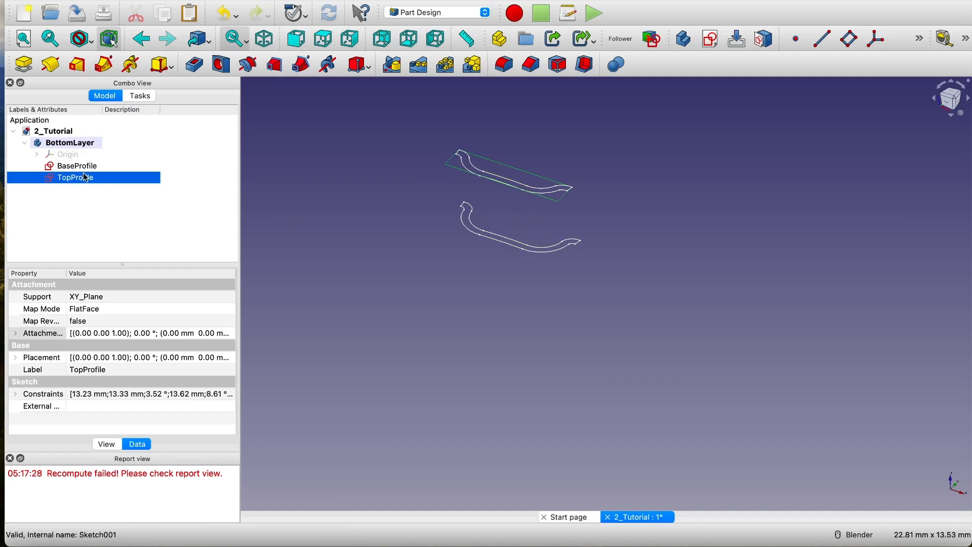
click(77, 67)
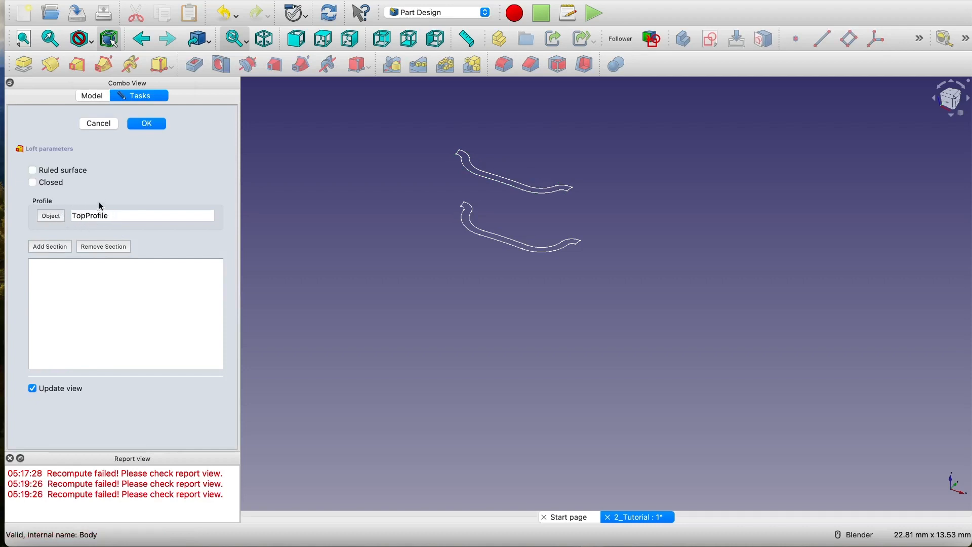
click(49, 247)
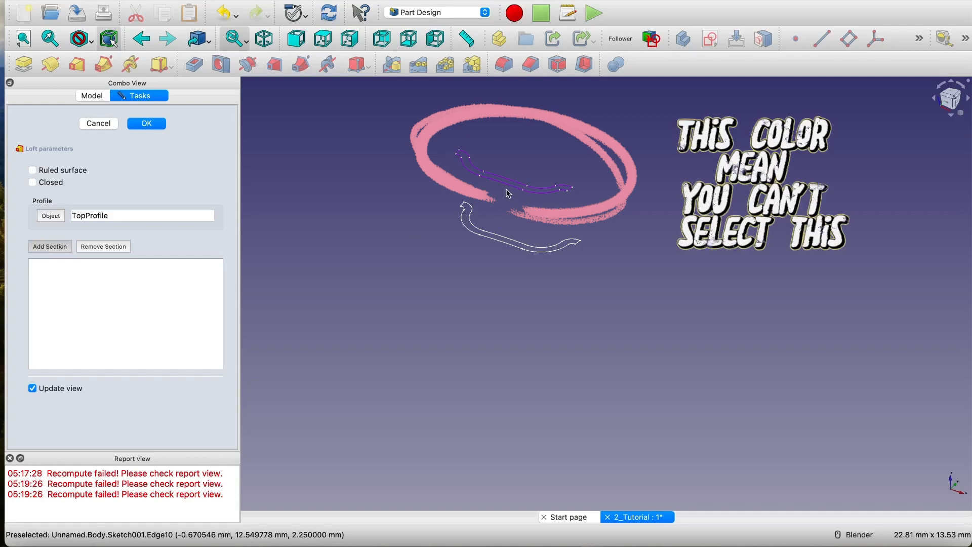
click(506, 247)
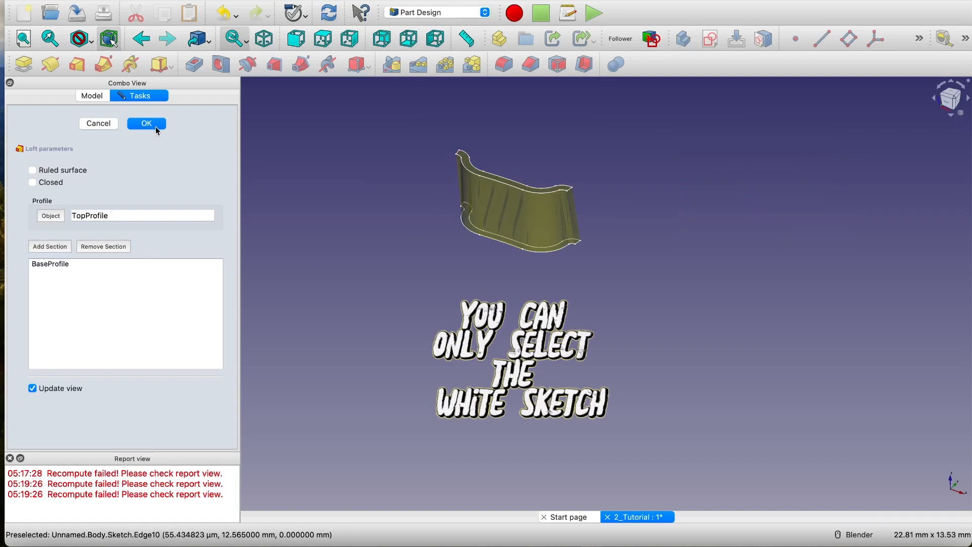
click(155, 126)
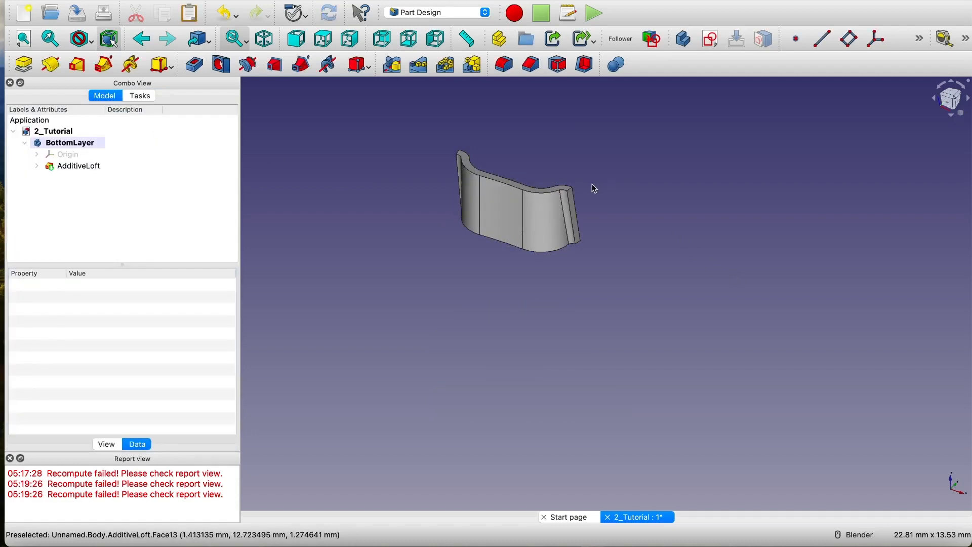
- Examine the lofted wall segment and its source sketches, leaving the AdditiveLoft feature selected
middle_drag(601, 245, 710, 216)
click(88, 177)
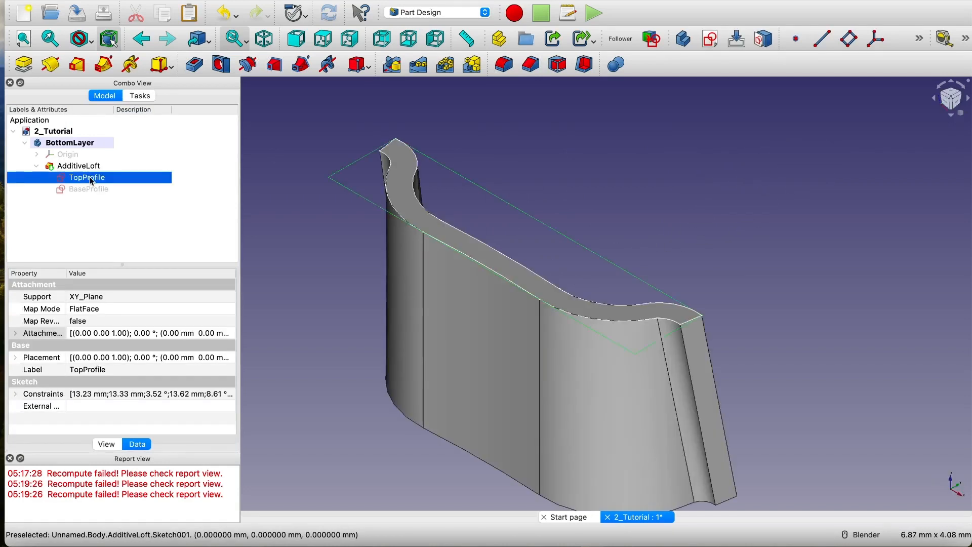
click(32, 165)
click(36, 166)
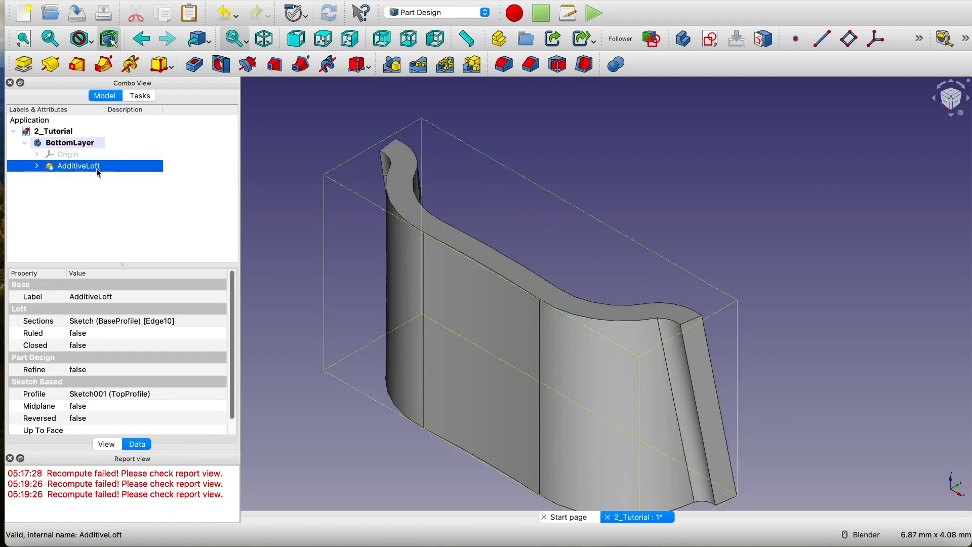
scroll(419, 253, down, 5)
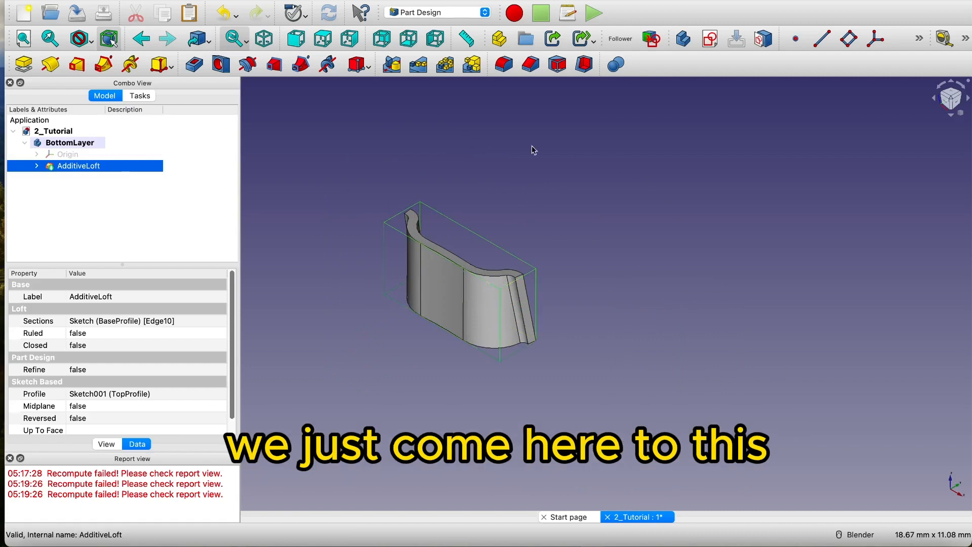
- Create a polar pattern of the AdditiveLoft with 21 occurrences over 360° around the normal sketch axis
click(447, 69)
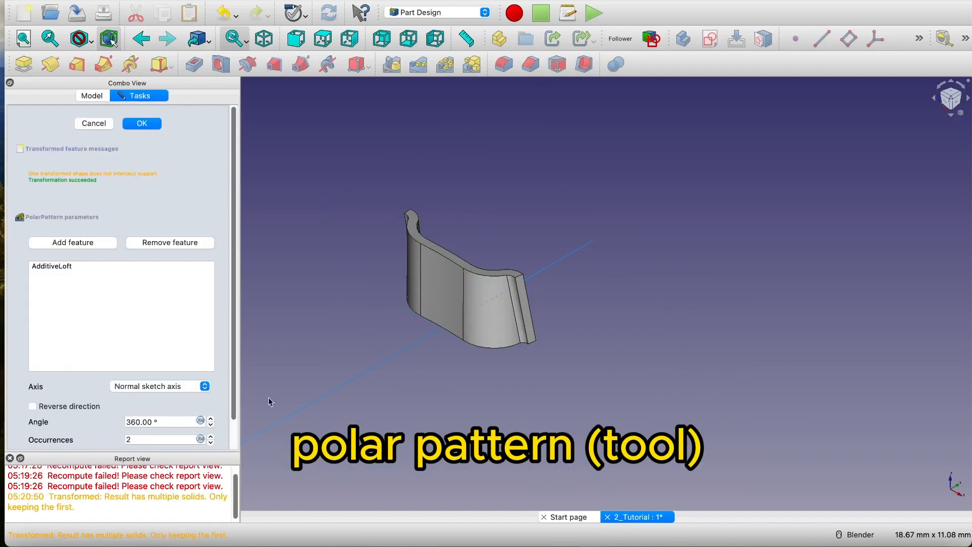
click(167, 440)
text(1)
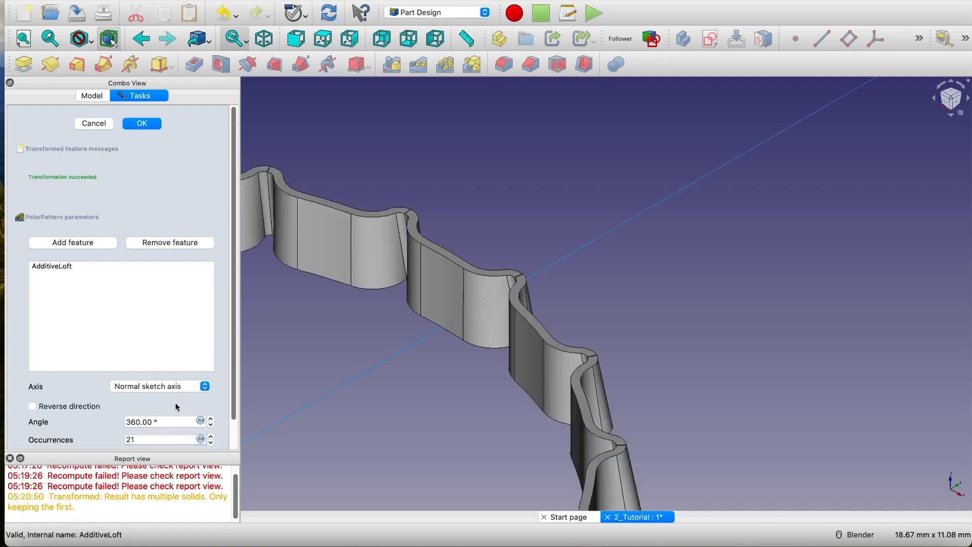
click(148, 125)
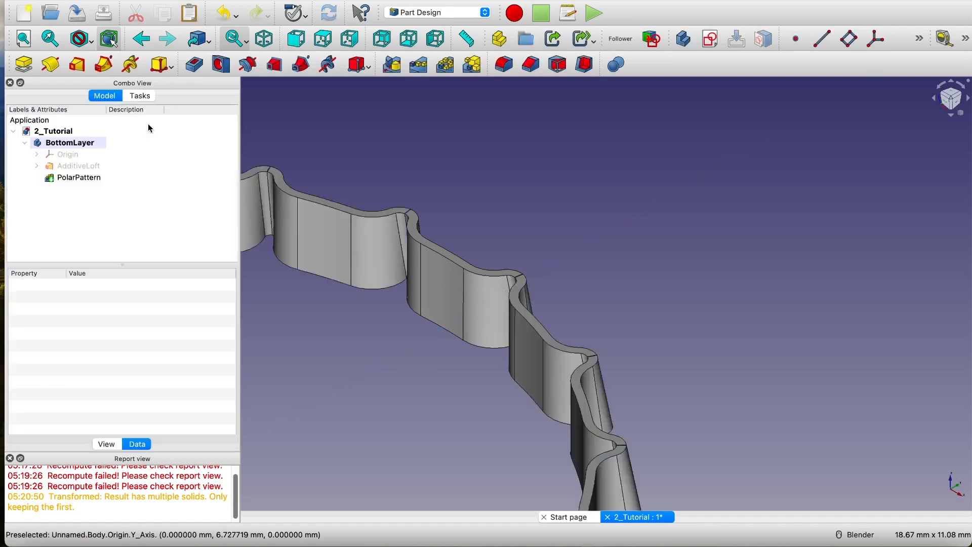
scroll(618, 271, down, 5)
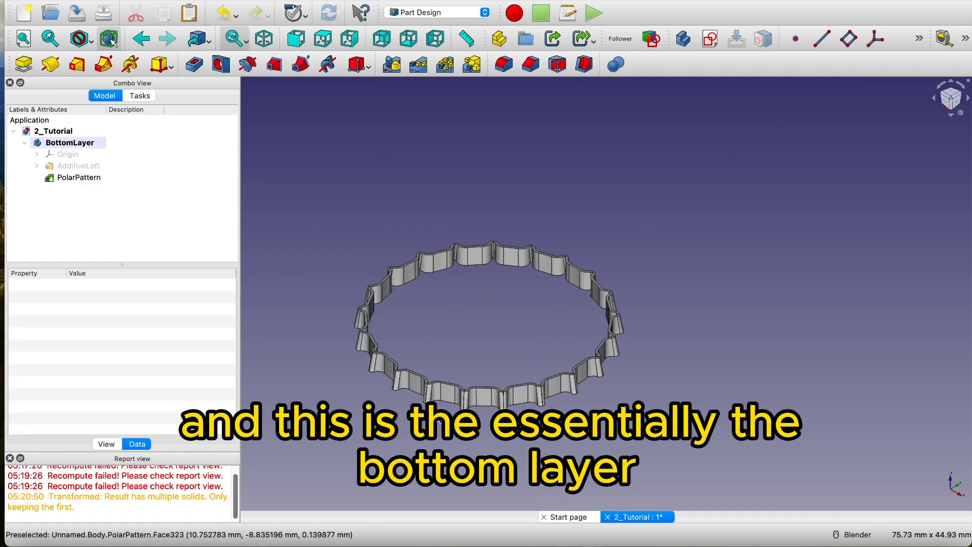
scroll(443, 430, up, 6)
scroll(445, 427, down, 5)
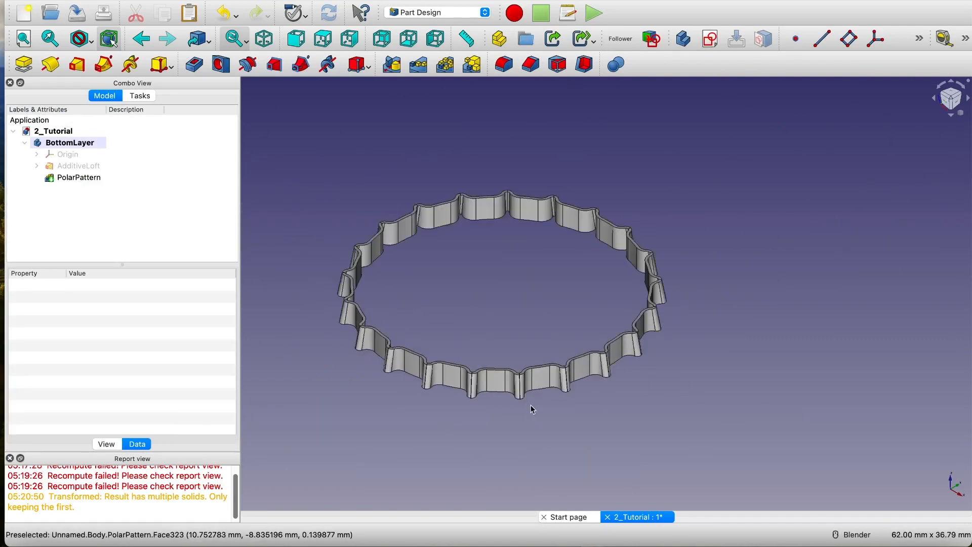
middle_drag(529, 405, 552, 397)
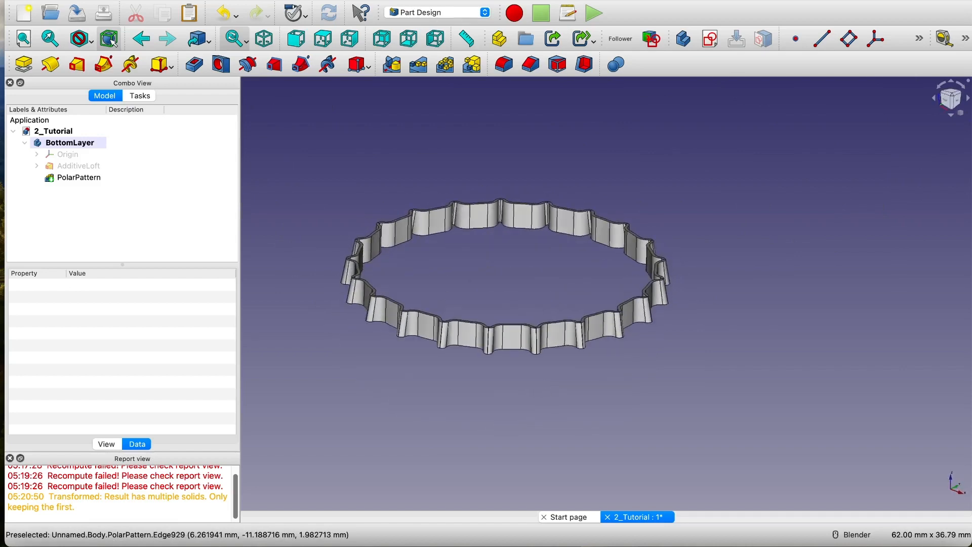
click(264, 39)
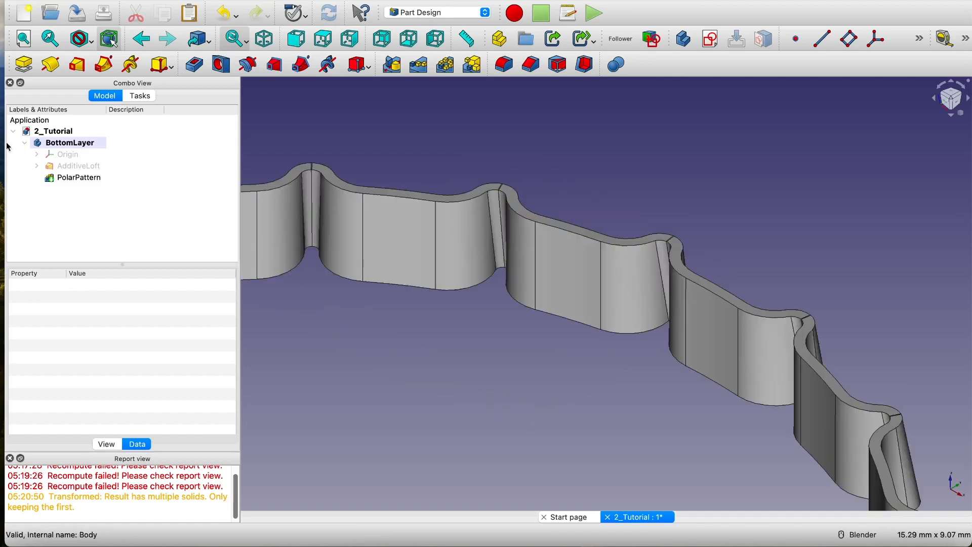
- Add a new body to the 2_Tutorial document and rename it MiddleLayer
click(26, 145)
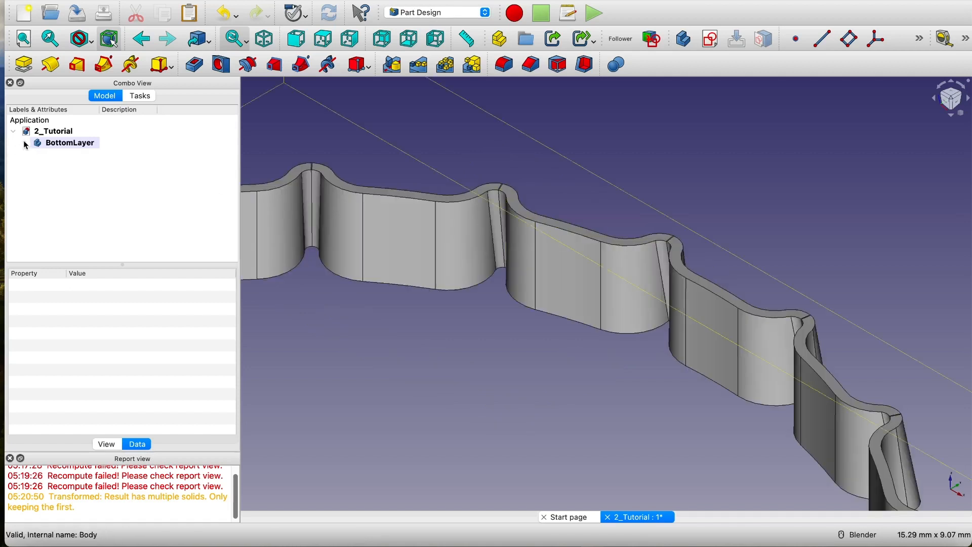
click(55, 132)
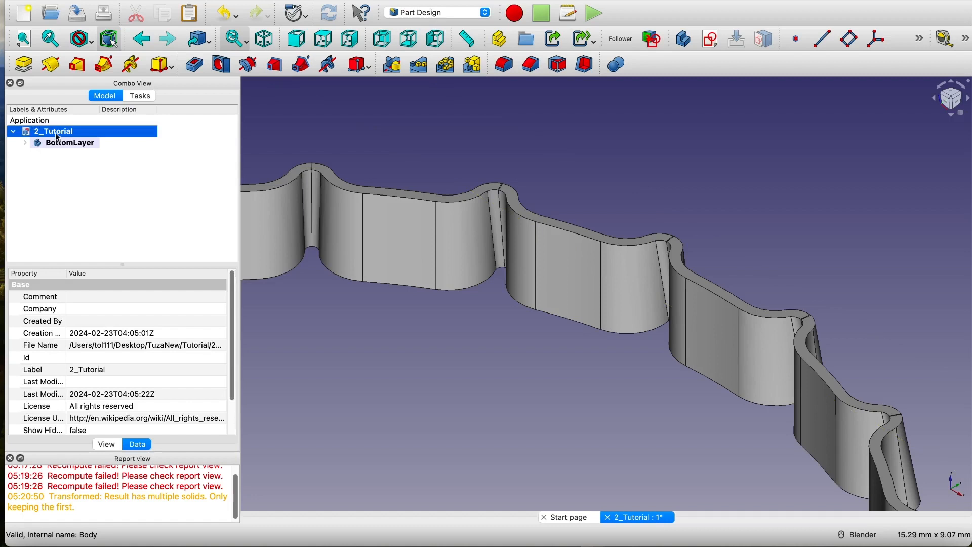
click(684, 39)
right_click(87, 156)
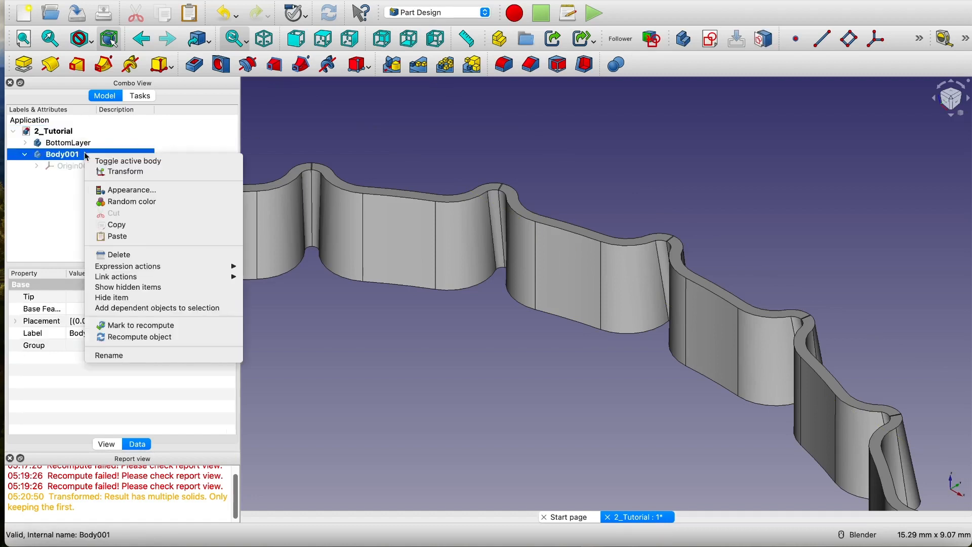
click(123, 356)
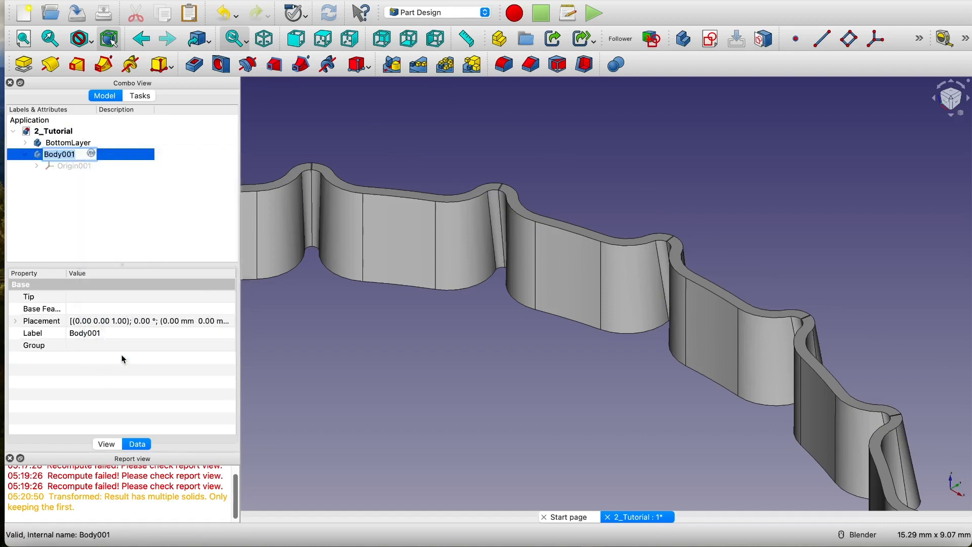
text(MiddleLayer)
key(Return)
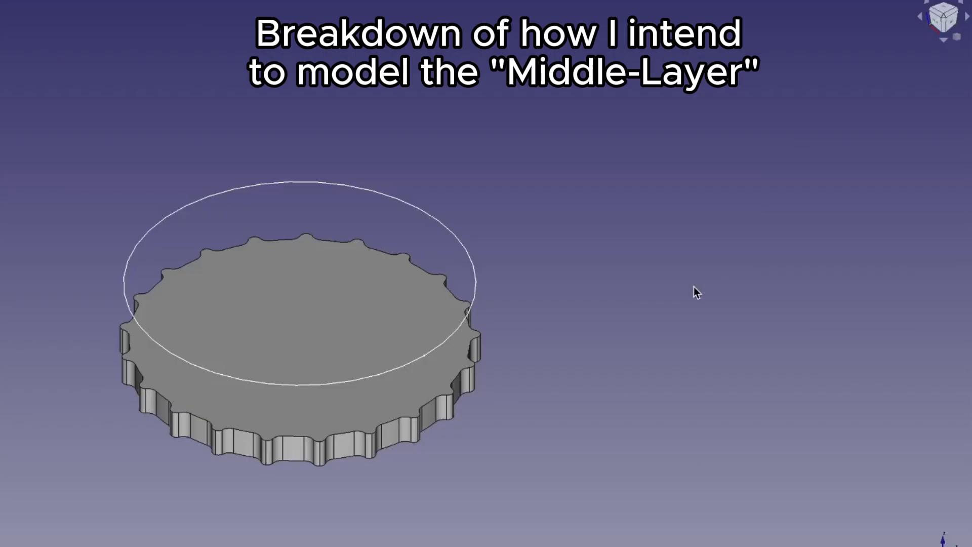
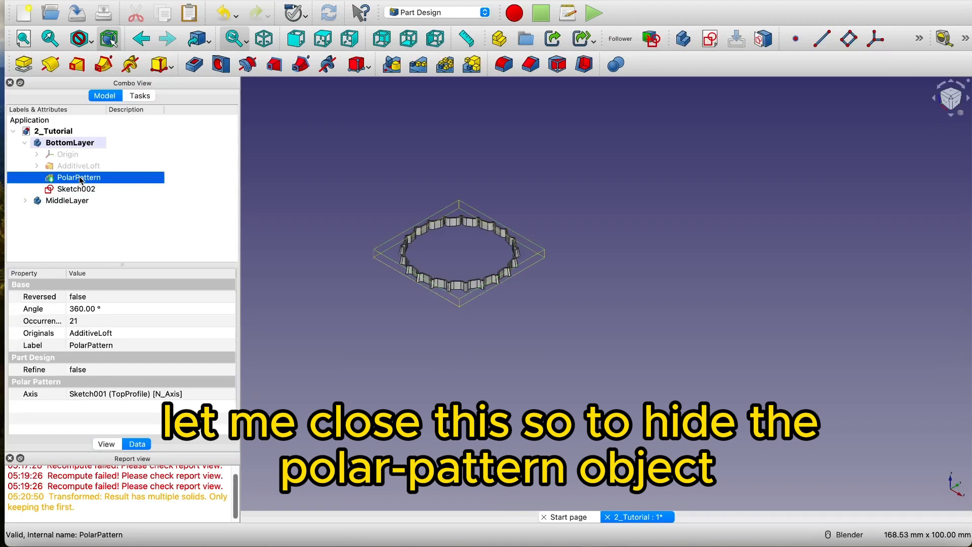
- Hide the PolarPattern and show the TopProfile sketch nested under AdditiveLoft
key(space)
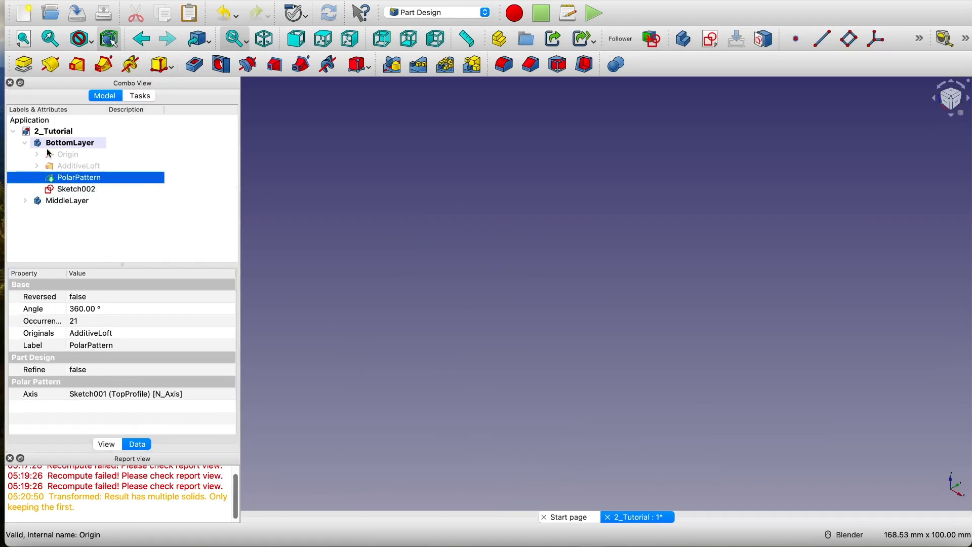
click(36, 165)
click(91, 178)
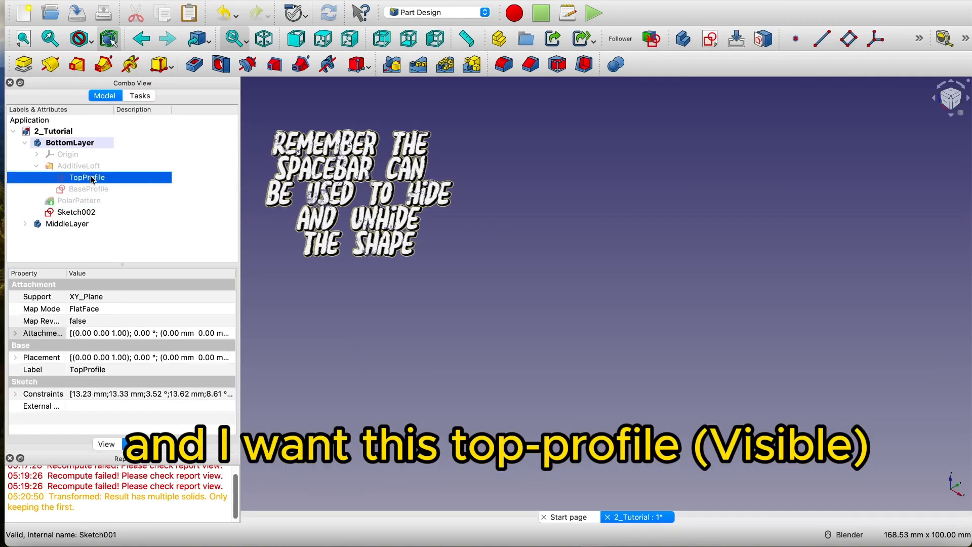
key(space)
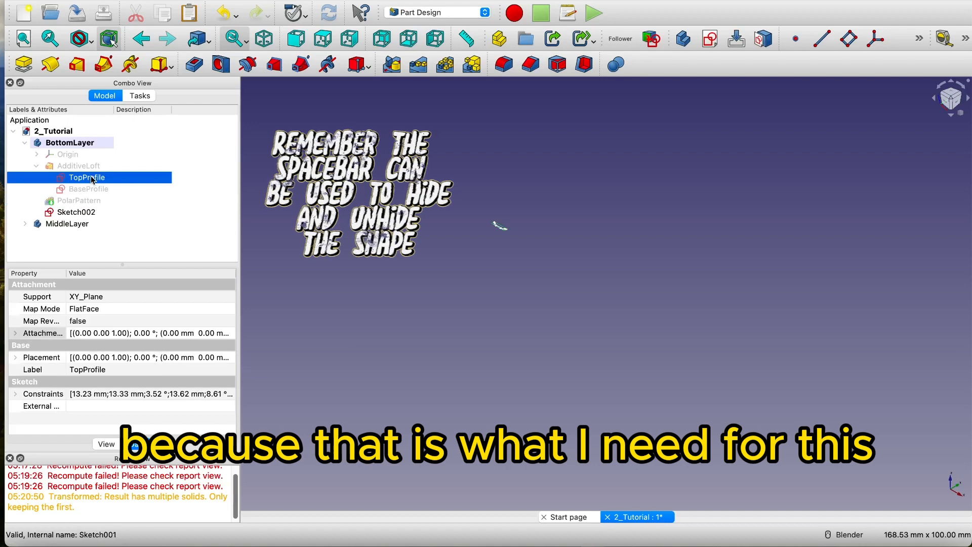
- Open Sketch002 for editing and link the five outer wavy edges of TopProfile as external geometry
click(84, 214)
double_click(84, 214)
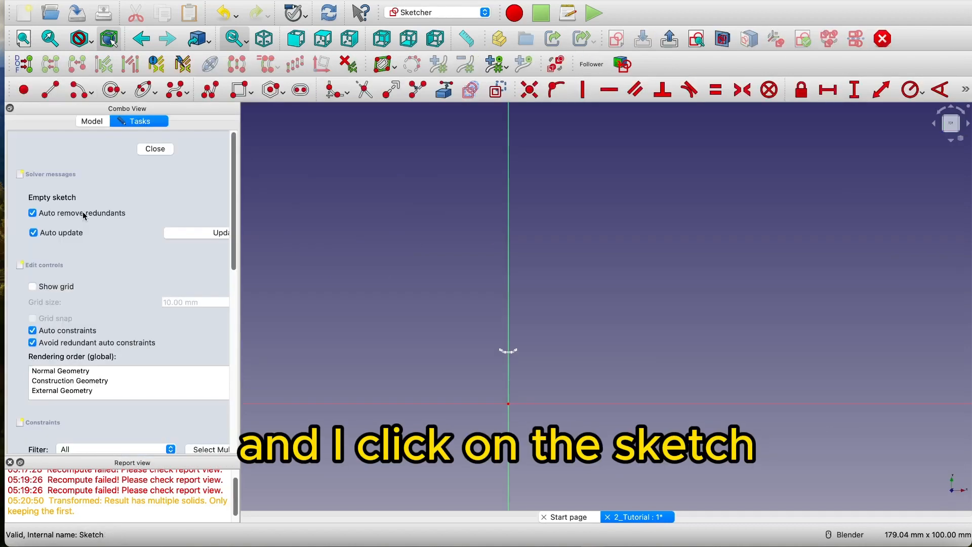
click(444, 90)
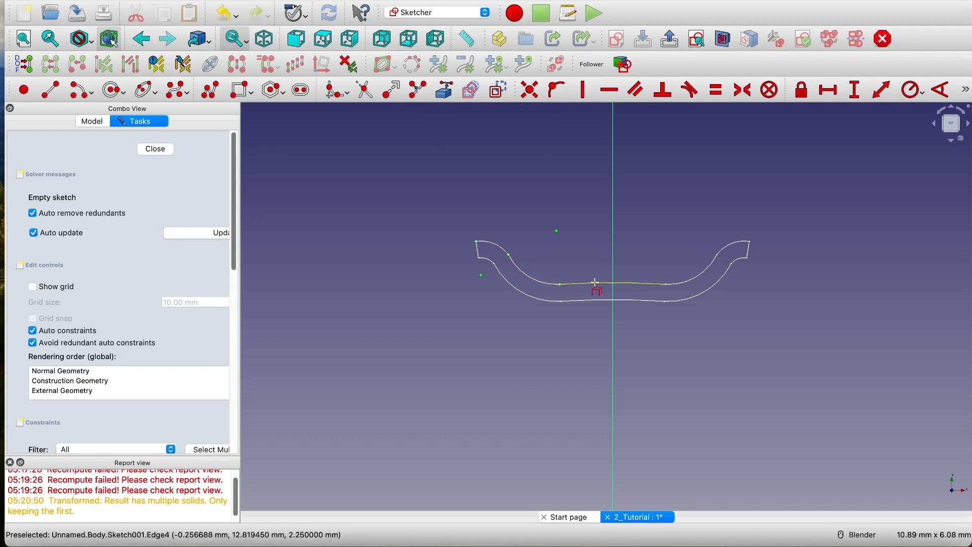
click(697, 274)
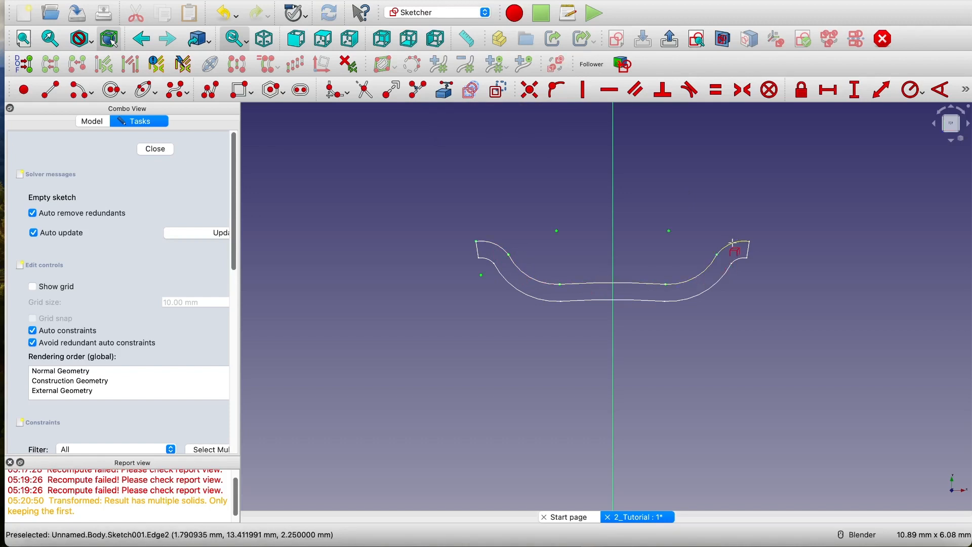
click(732, 243)
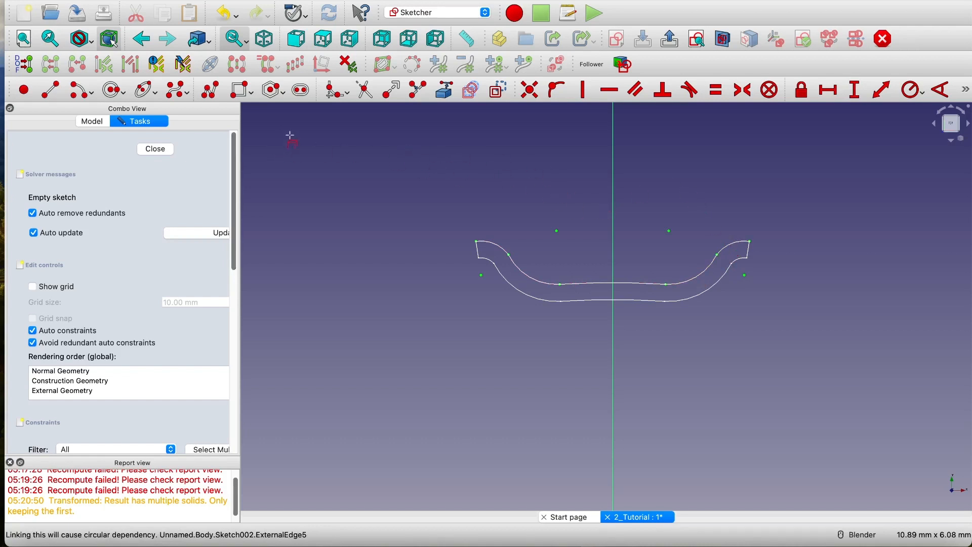
- Trace the two left curves of the outer TopProfile edge with center-point arcs snapped to the external geometry points
click(81, 93)
click(479, 275)
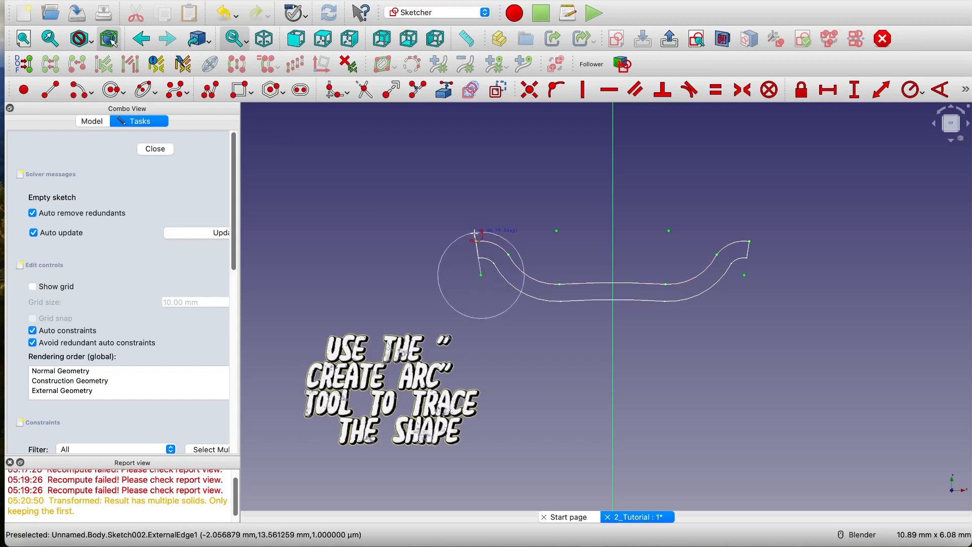
click(476, 240)
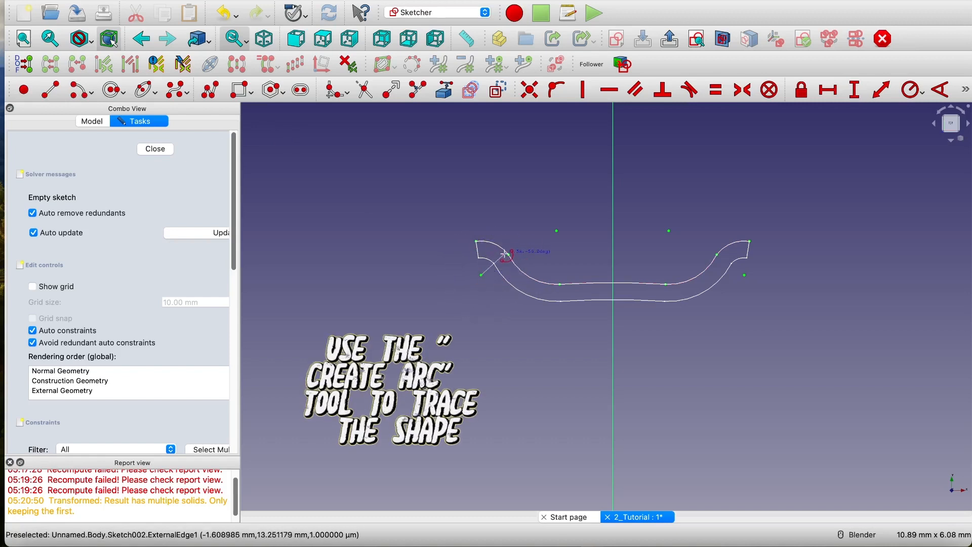
click(508, 253)
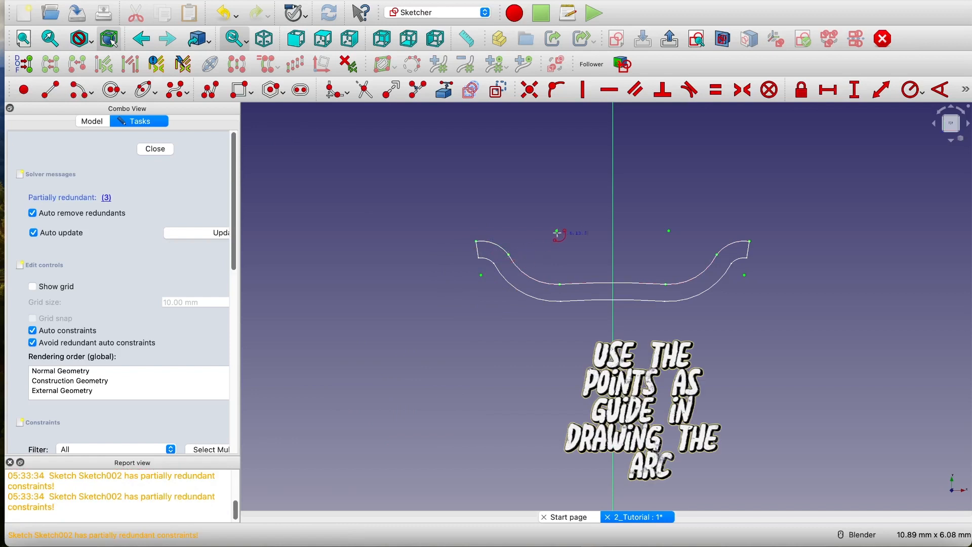
click(557, 231)
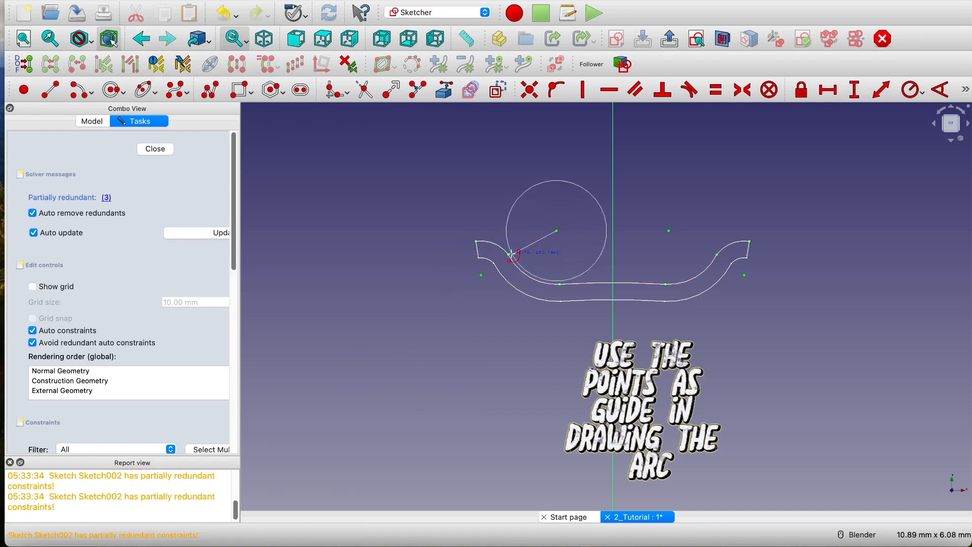
click(508, 253)
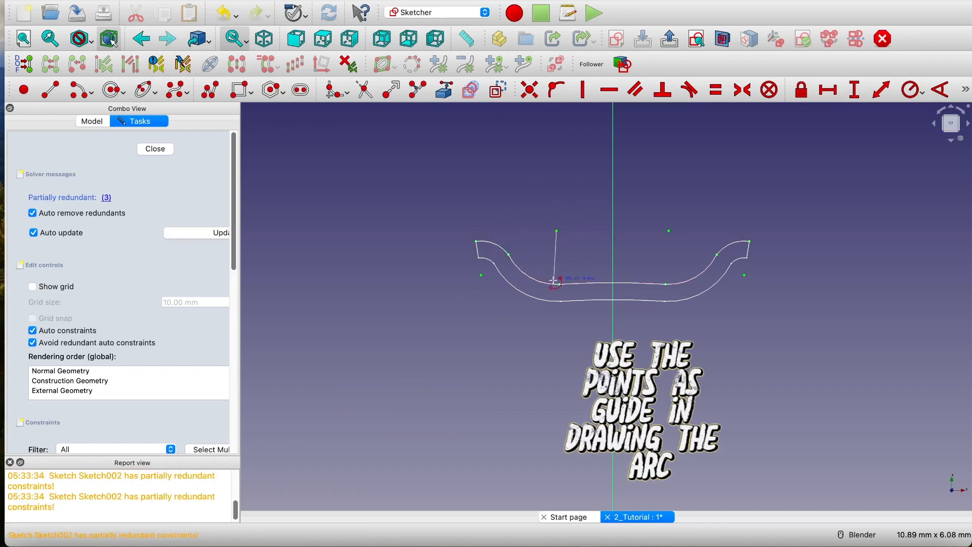
click(559, 283)
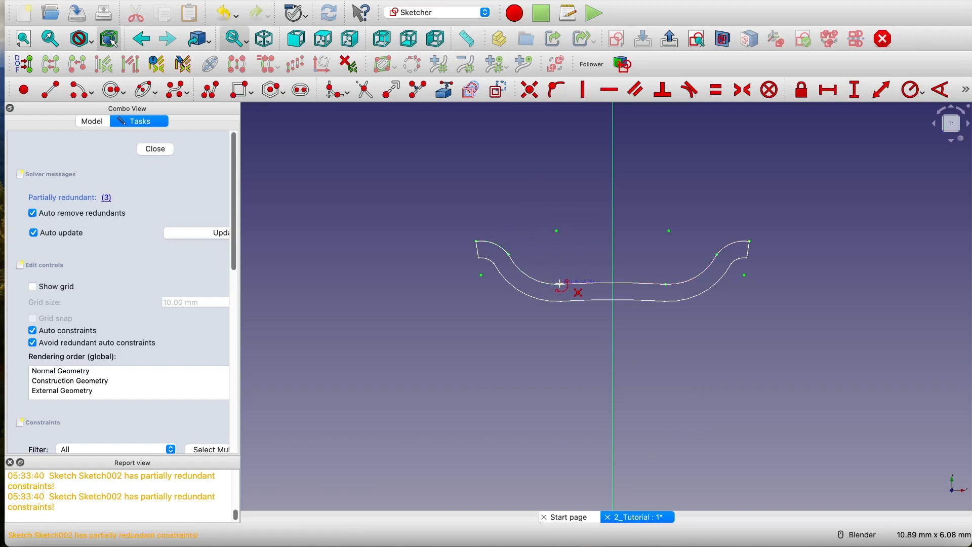
- Trace the two right curves of the outer TopProfile edge with center-point arcs snapped to the external geometry points
click(743, 275)
click(749, 240)
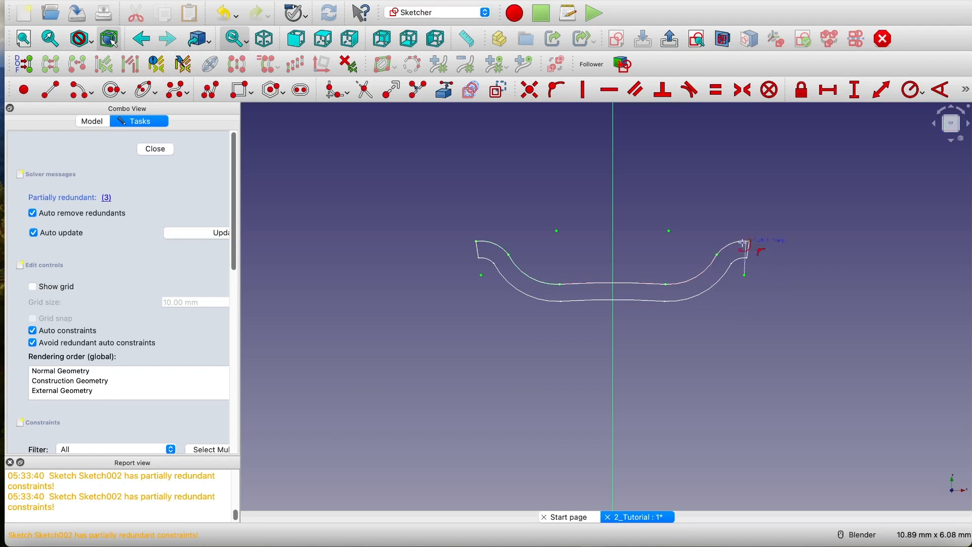
click(716, 253)
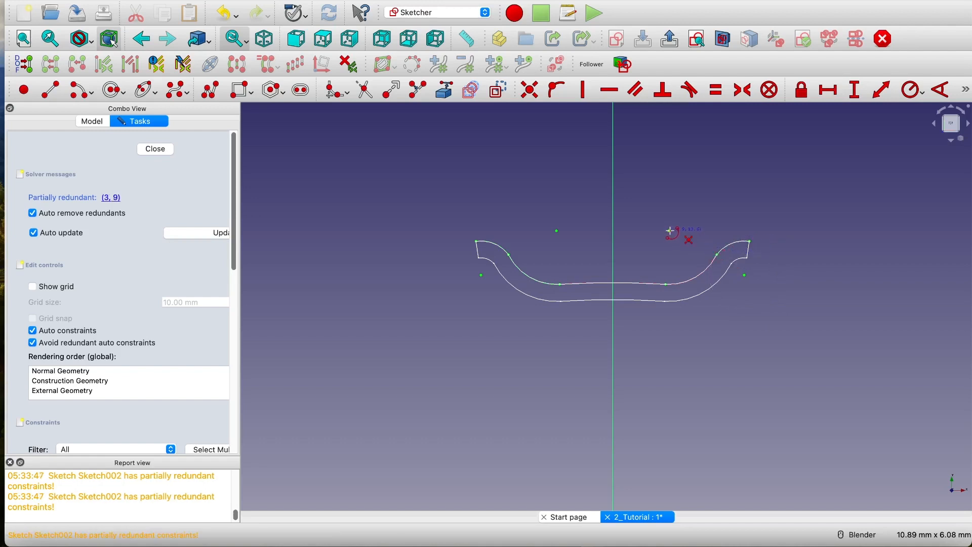
click(668, 231)
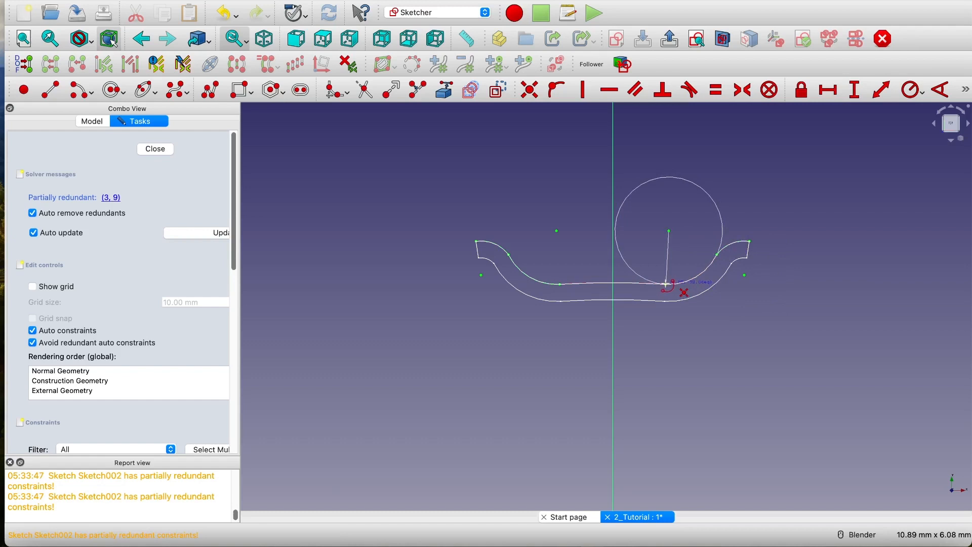
click(666, 284)
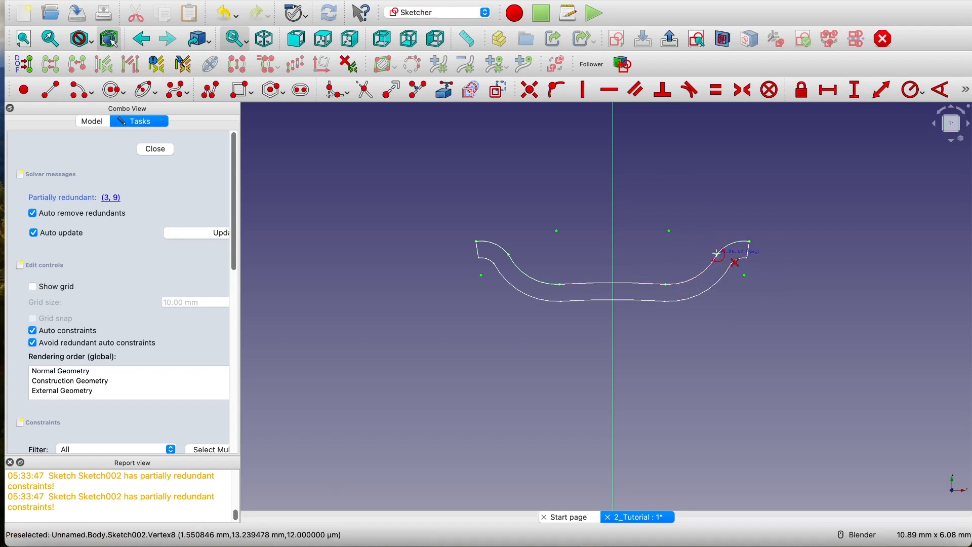
click(716, 253)
- Trace the shallow middle segment with an arc centered on the origin, joining the inner endpoints of the left and right curves
scroll(655, 370, down, 5)
shift+middle_drag(688, 387, 695, 327)
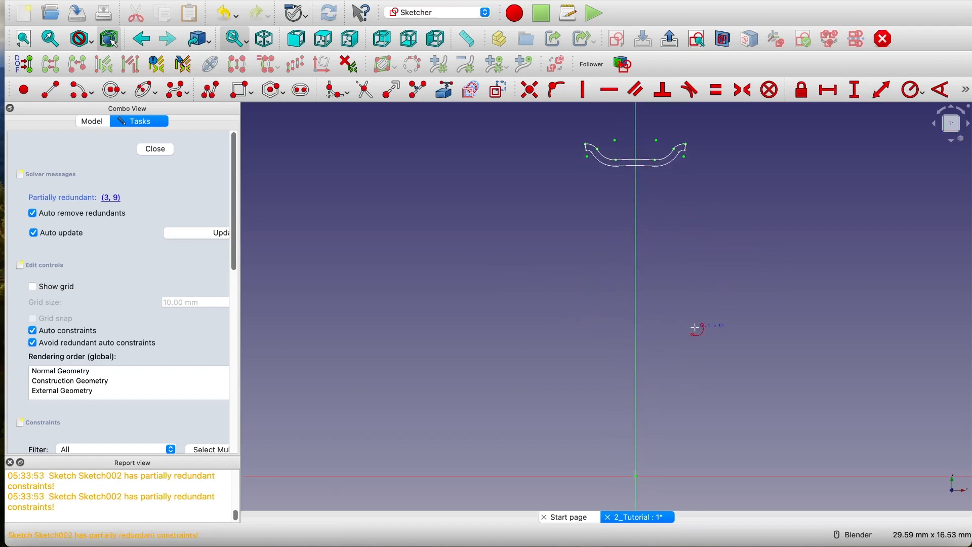
click(635, 475)
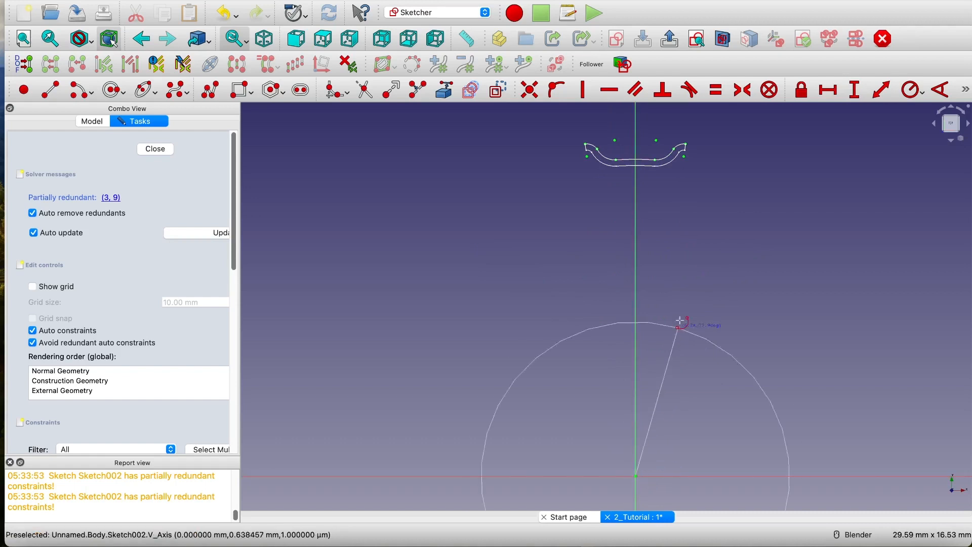
shift+middle_drag(698, 275, 658, 338)
scroll(658, 338, up, 5)
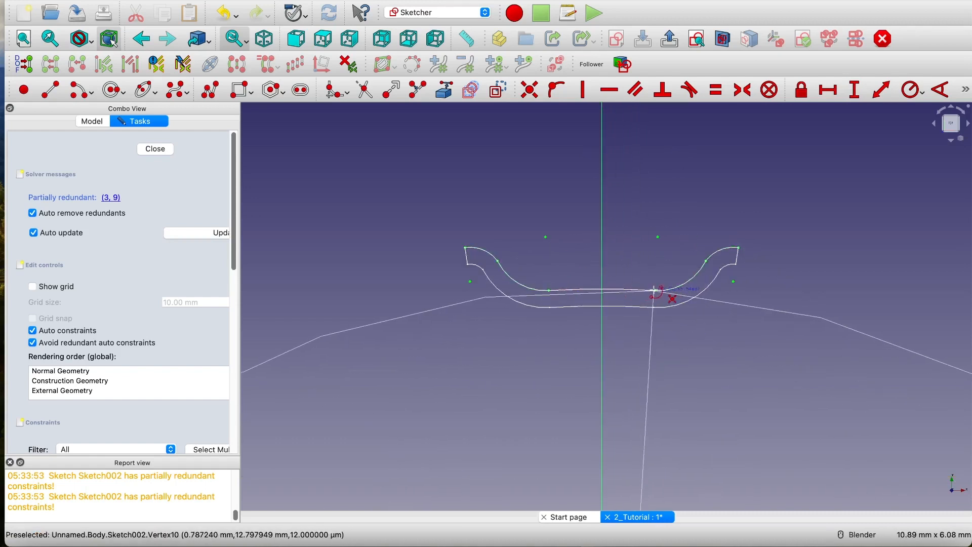
click(548, 289)
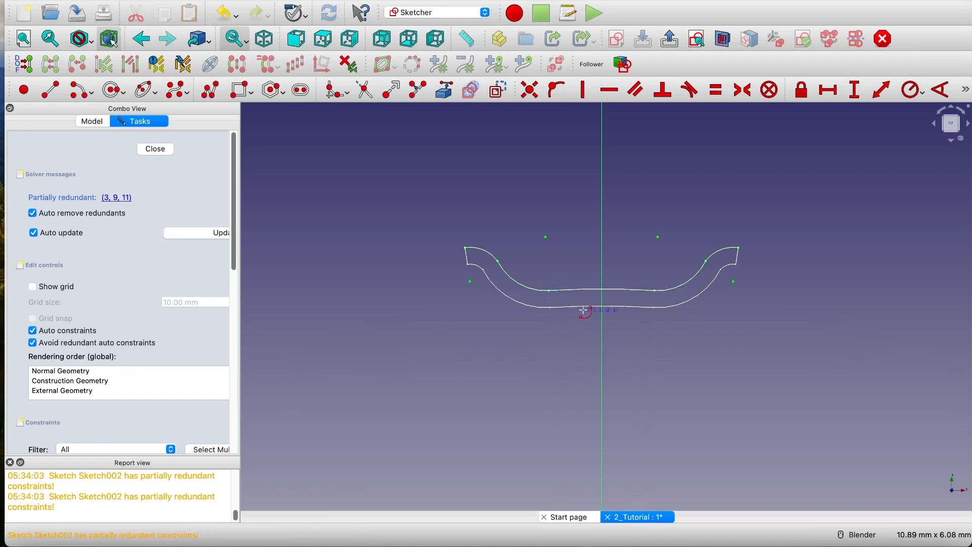
scroll(584, 310, up, 3)
scroll(583, 308, down, 3)
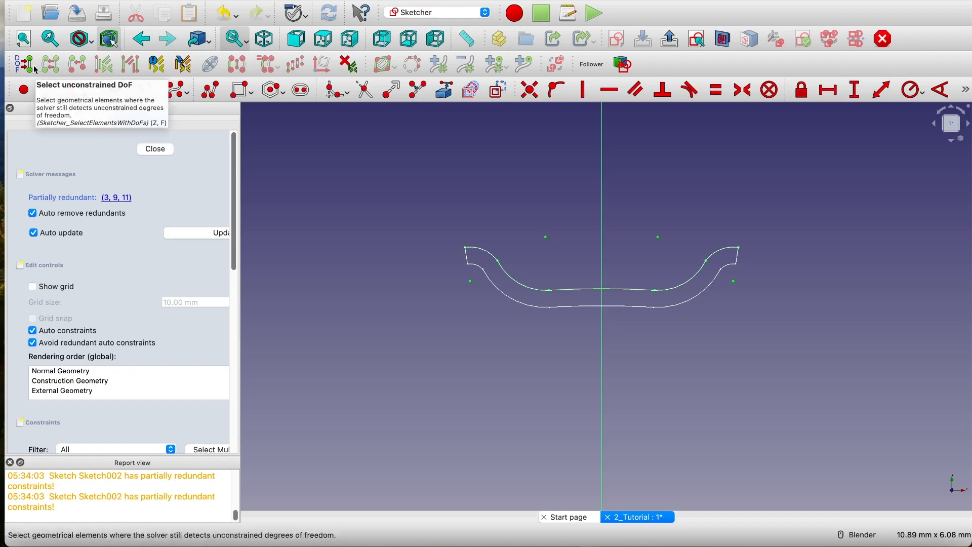
- Draw a vertical line about 1.1 mm long upward from the left endpoint of the traced outline in Sketch002
click(79, 90)
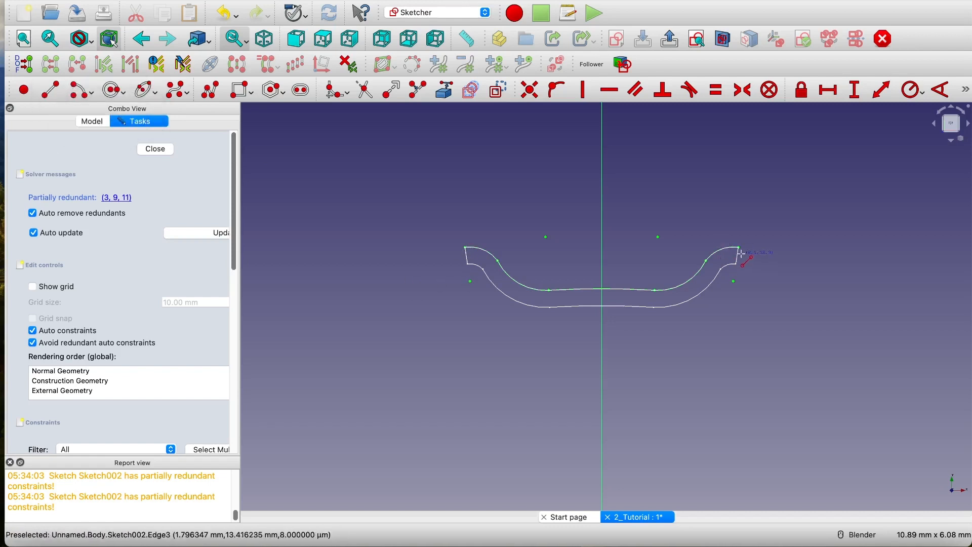
click(464, 247)
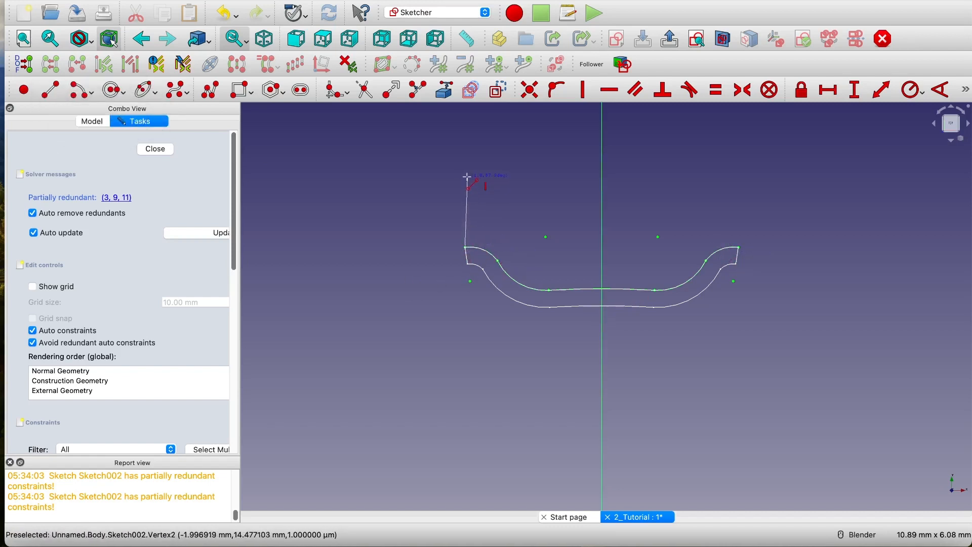
click(468, 178)
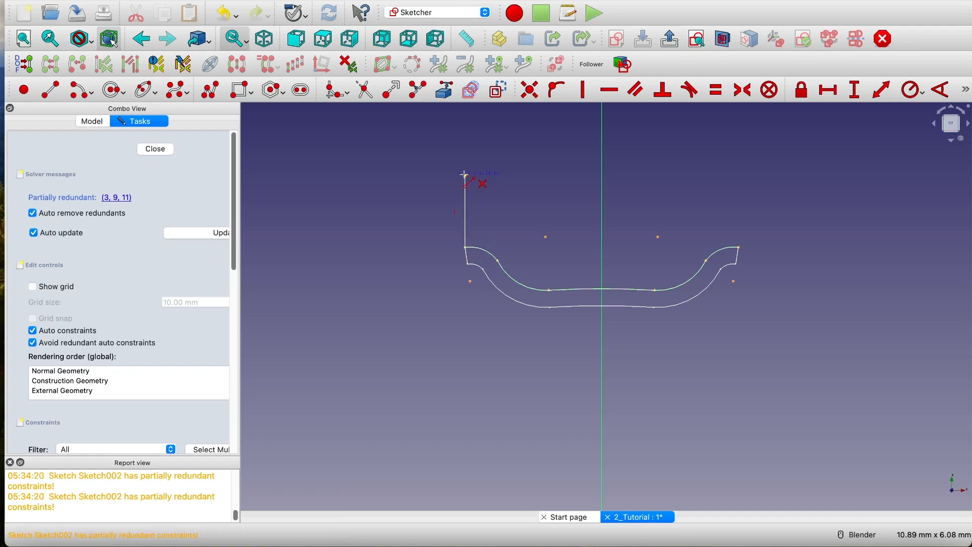
click(464, 174)
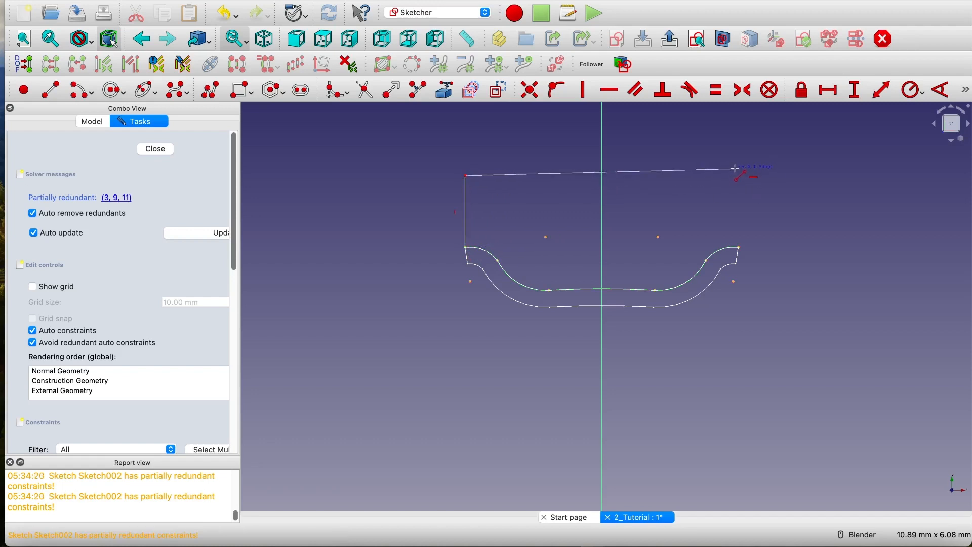
key(Escape)
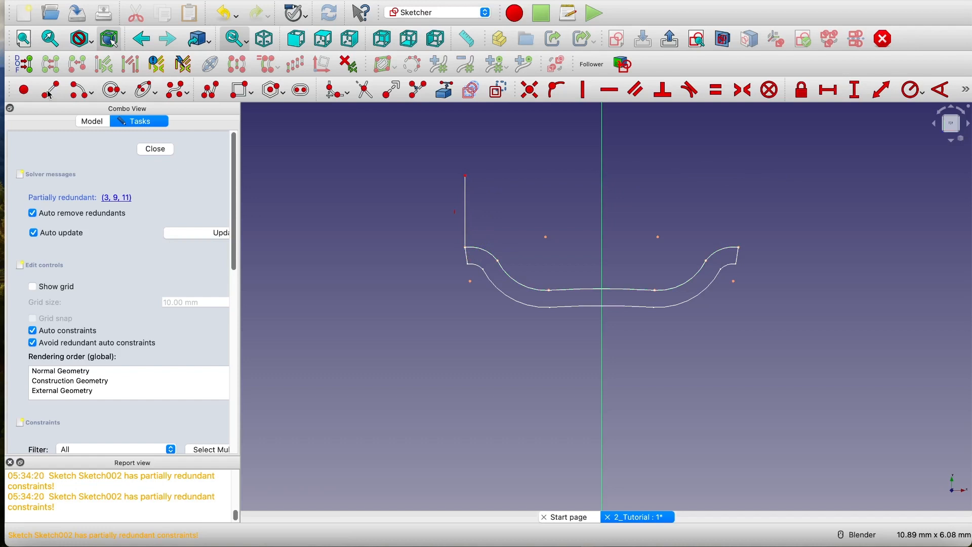
- Draw a vertical line up from the outline's right endpoint and close the profile with a horizontal line joining both upper ends
click(49, 94)
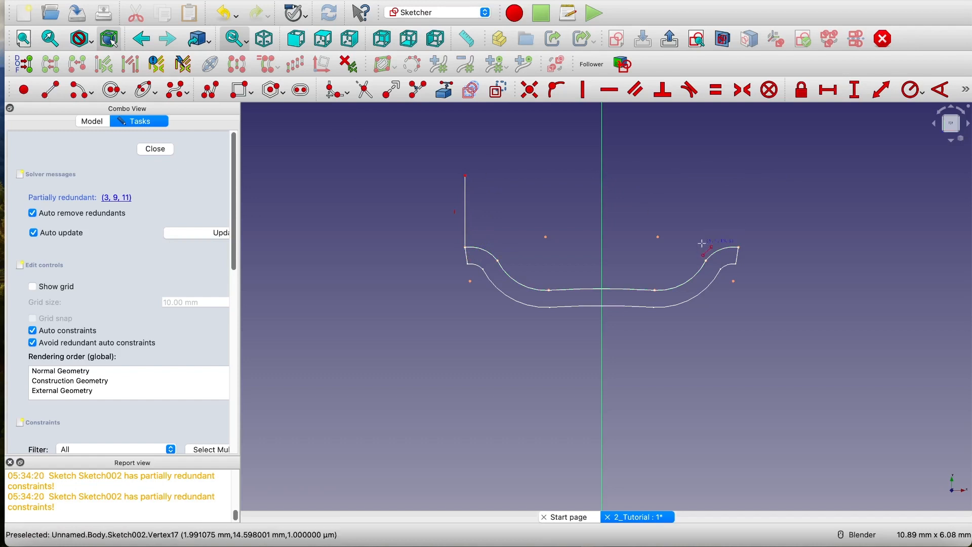
click(738, 246)
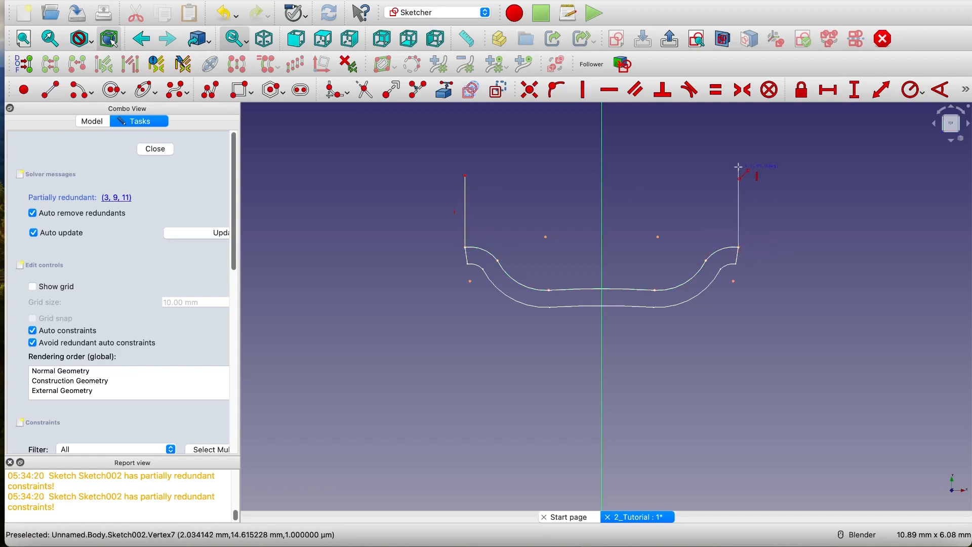
click(738, 166)
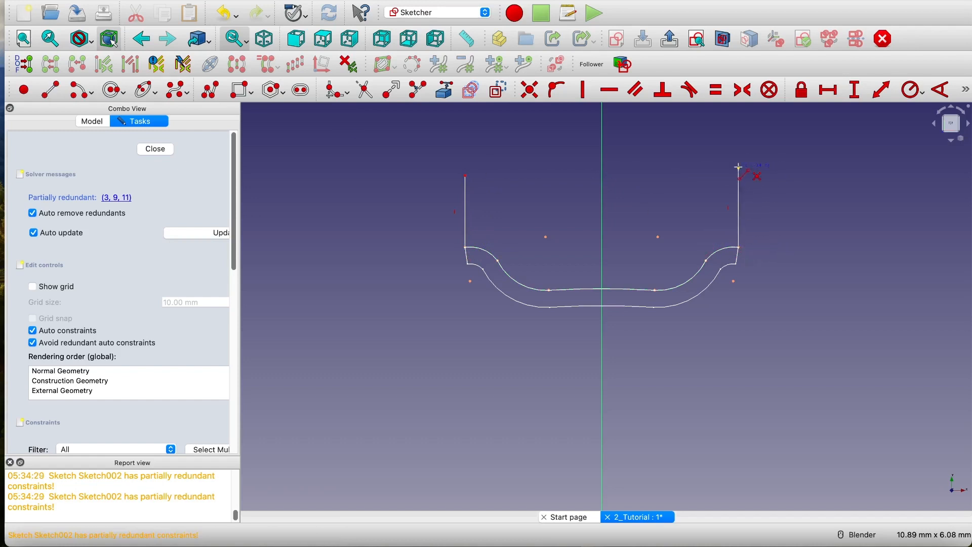
click(465, 174)
click(738, 167)
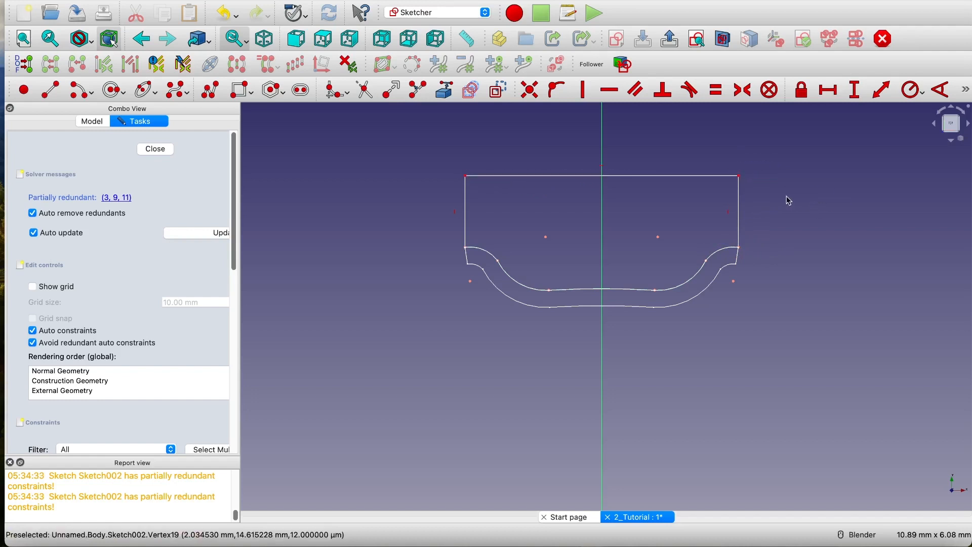
- Constrain the right vertical line's length to 1.07 mm with the dimension placed outside the profile, and finish the sketch
click(883, 91)
click(743, 223)
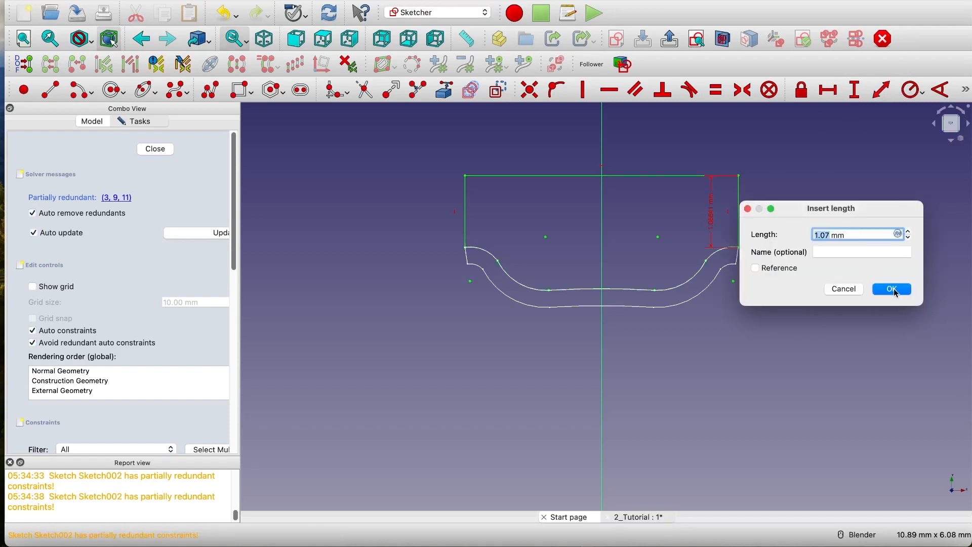
click(895, 292)
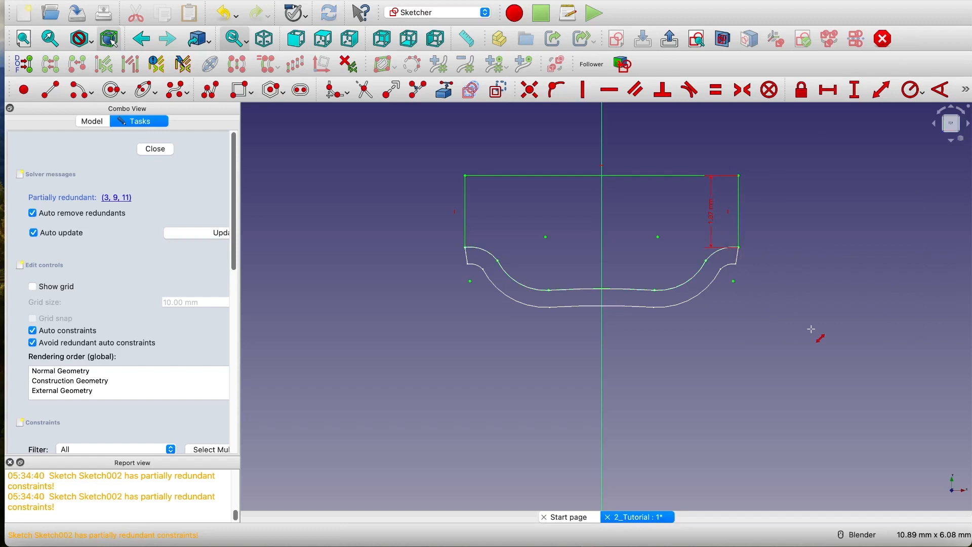
right_click(811, 329)
drag(711, 216, 824, 213)
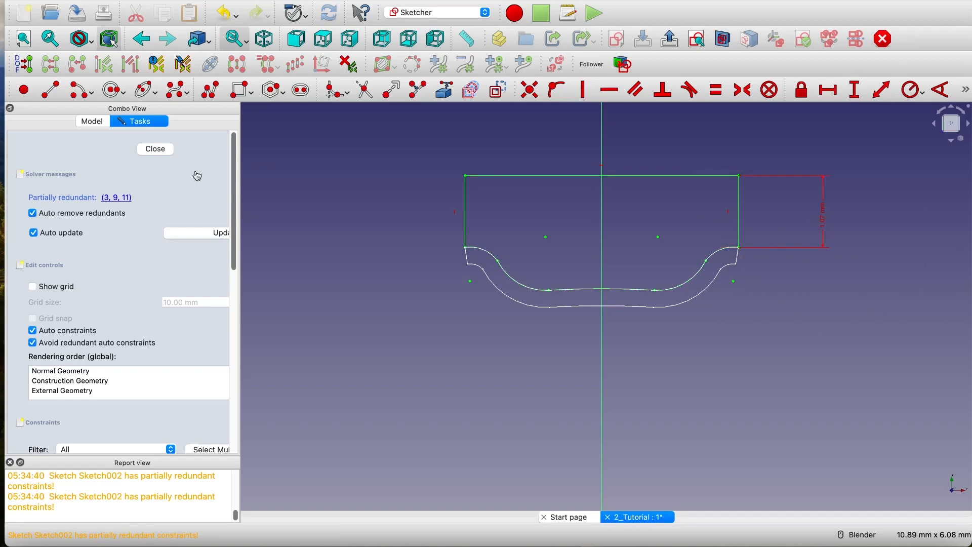
click(156, 149)
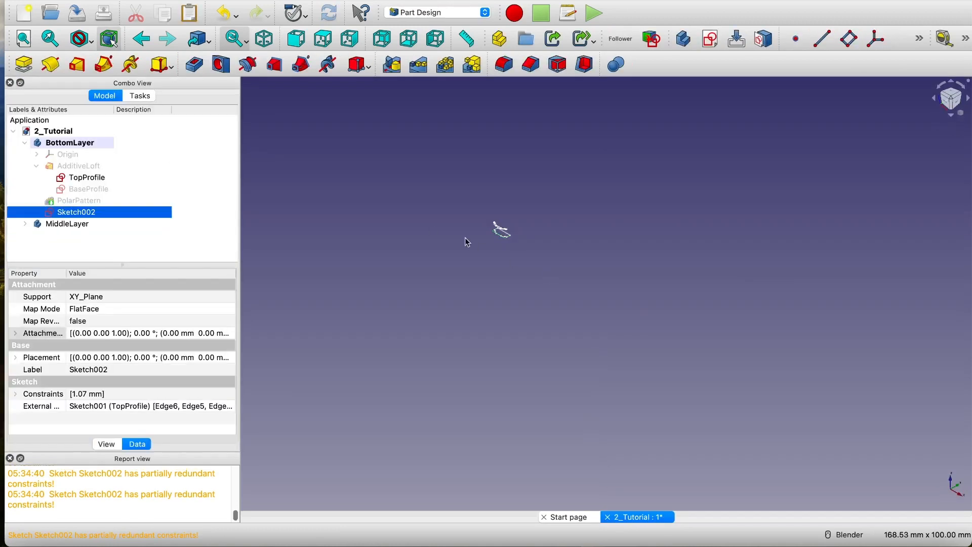
- Raise Sketch002 to the height of TopProfile by setting its attachment offset's Z translation to 2.25 mm
scroll(481, 236, up, 5)
scroll(484, 235, up, 4)
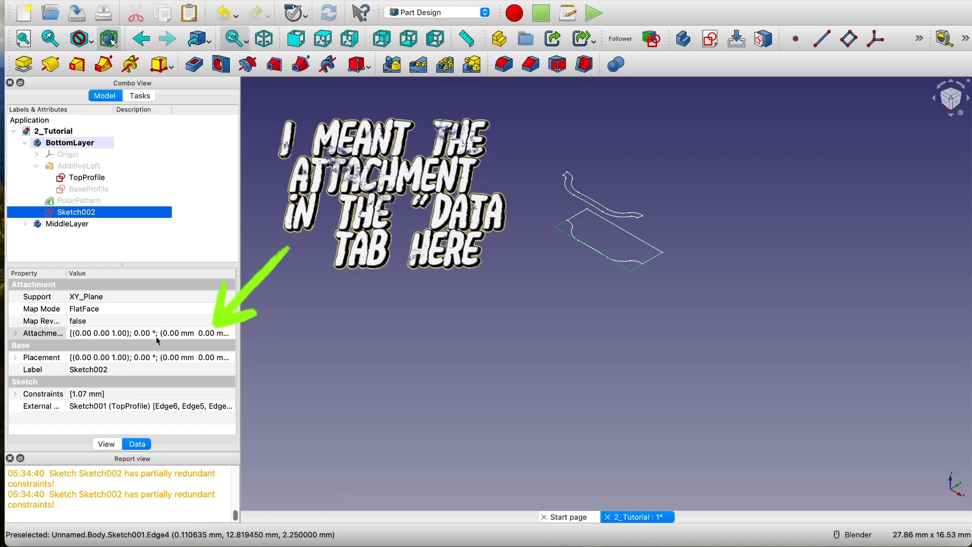
click(228, 337)
click(228, 335)
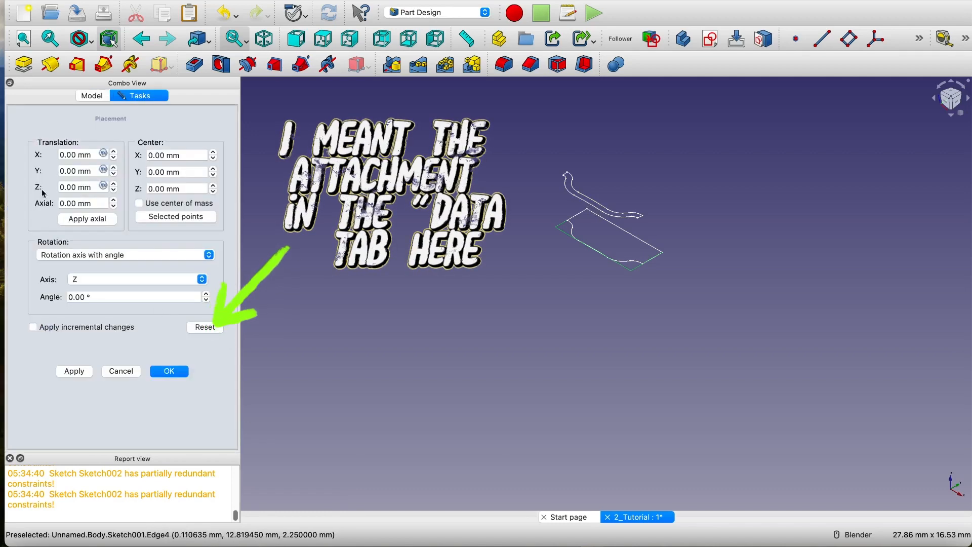
click(75, 188)
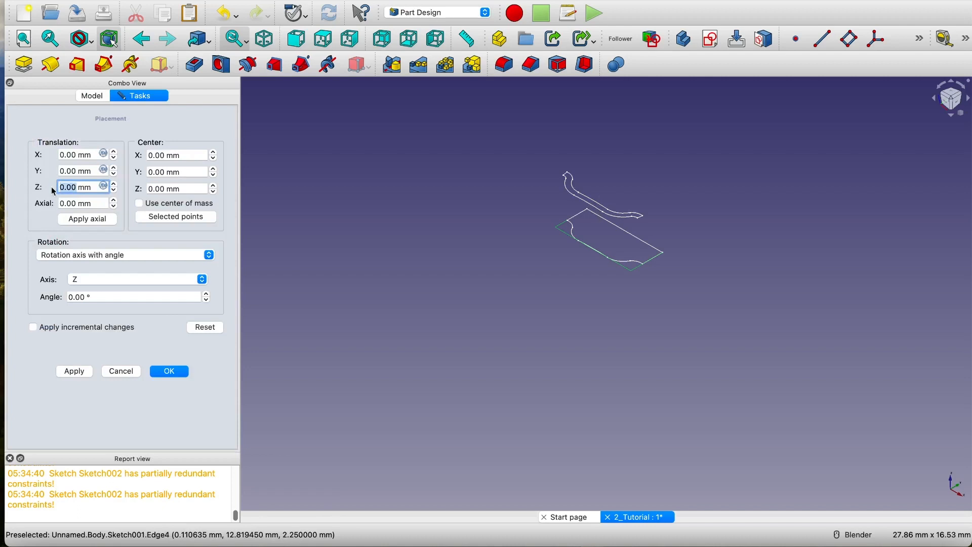
text(2.25)
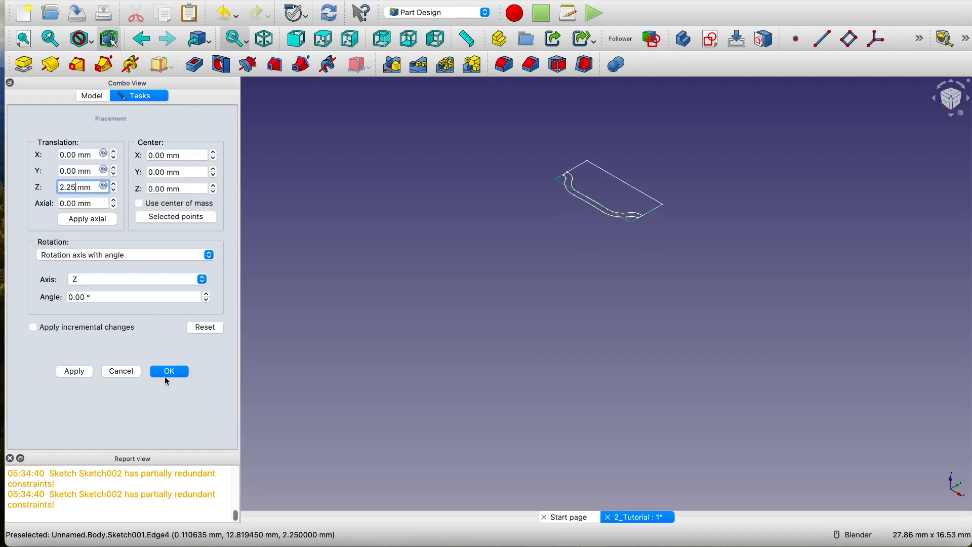
click(167, 375)
scroll(617, 179, up, 5)
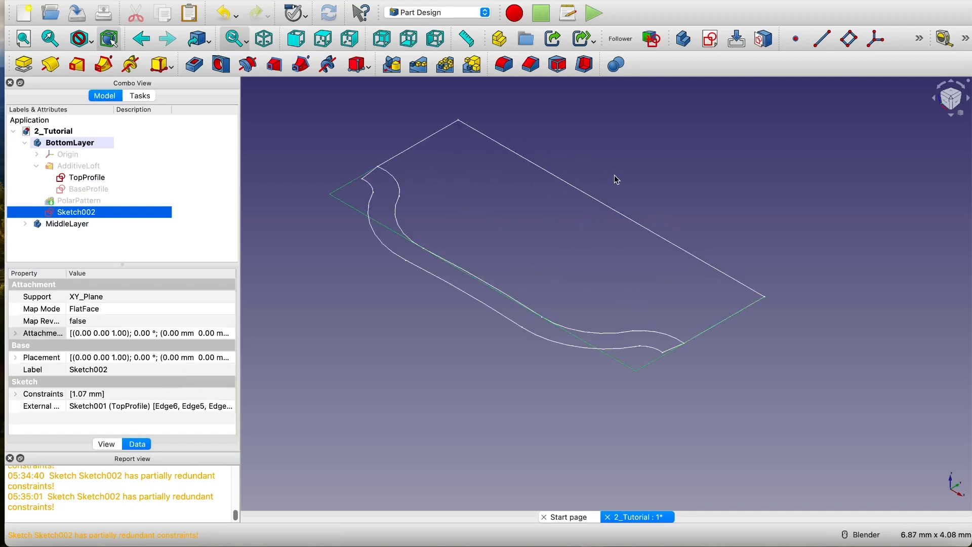
scroll(617, 179, down, 5)
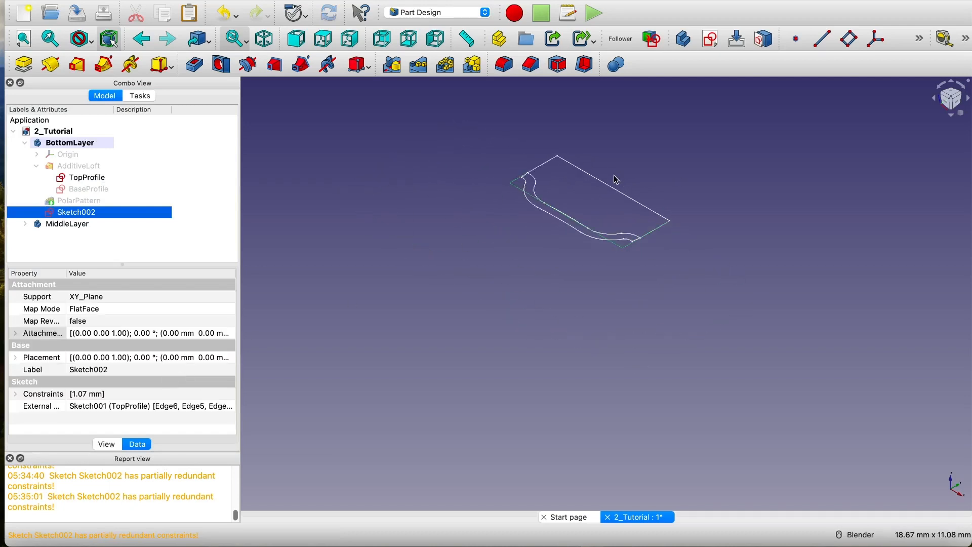
- Hide the TopProfile sketch and show the PolarPattern wall together with Sketch002
click(81, 180)
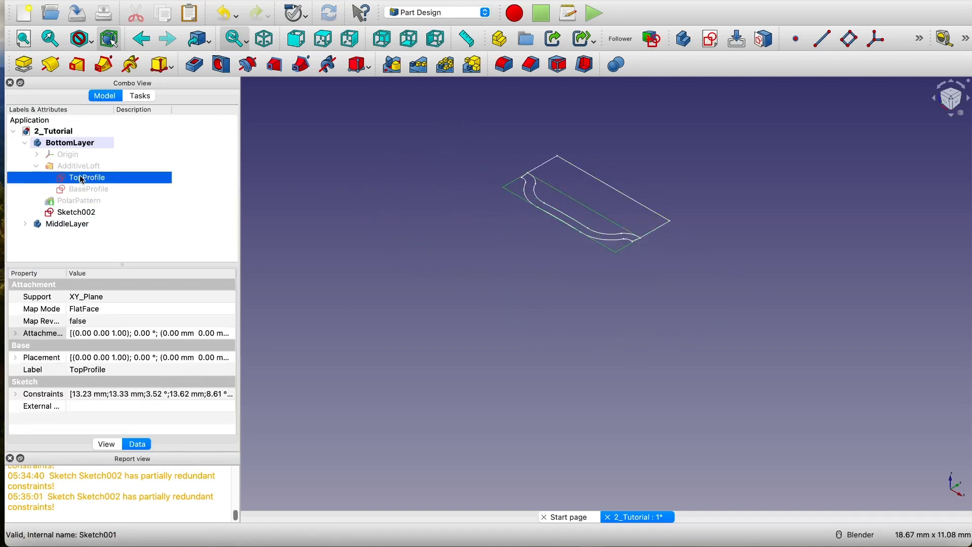
key(space)
click(96, 213)
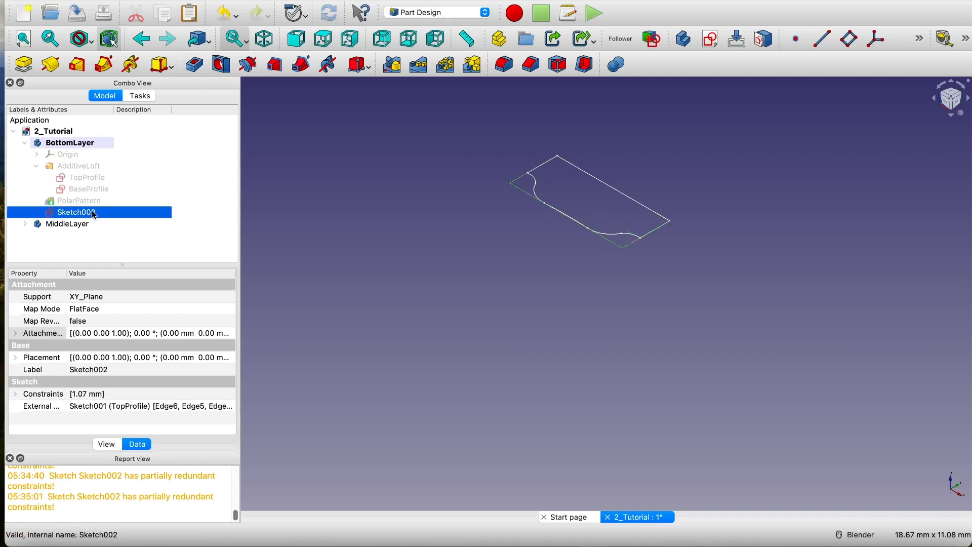
click(88, 204)
key(space)
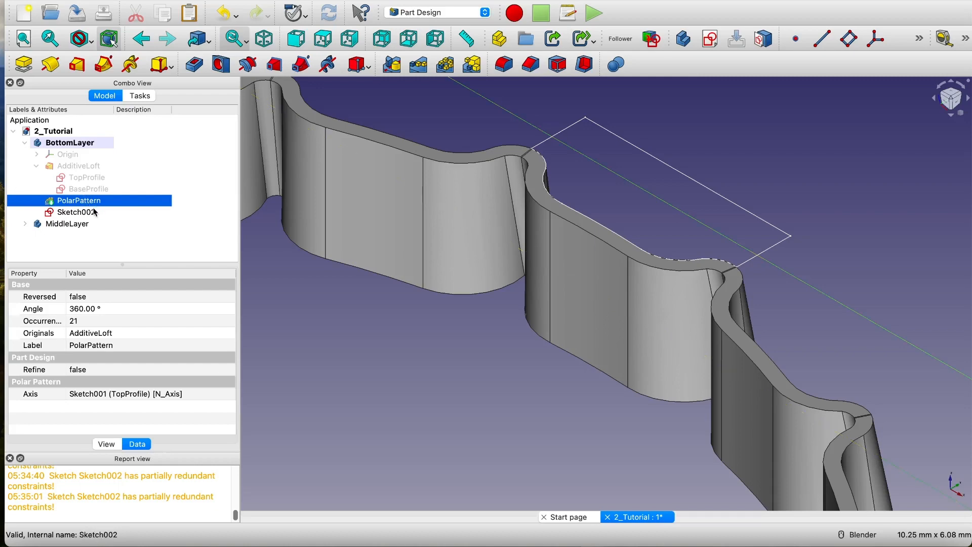
- Rename Sketch002 in the BottomLayer body as Ext_Cutter
right_click(84, 213)
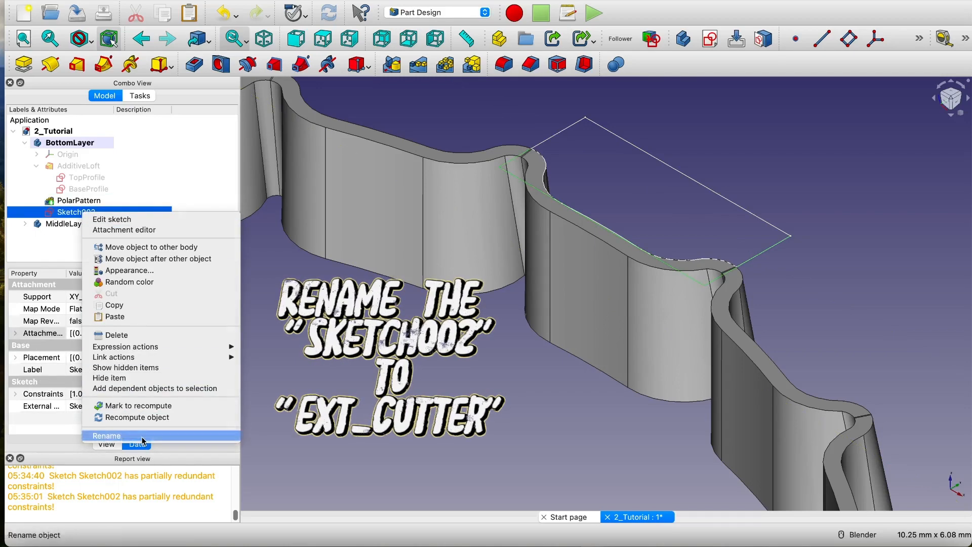
click(142, 437)
text(Ex)
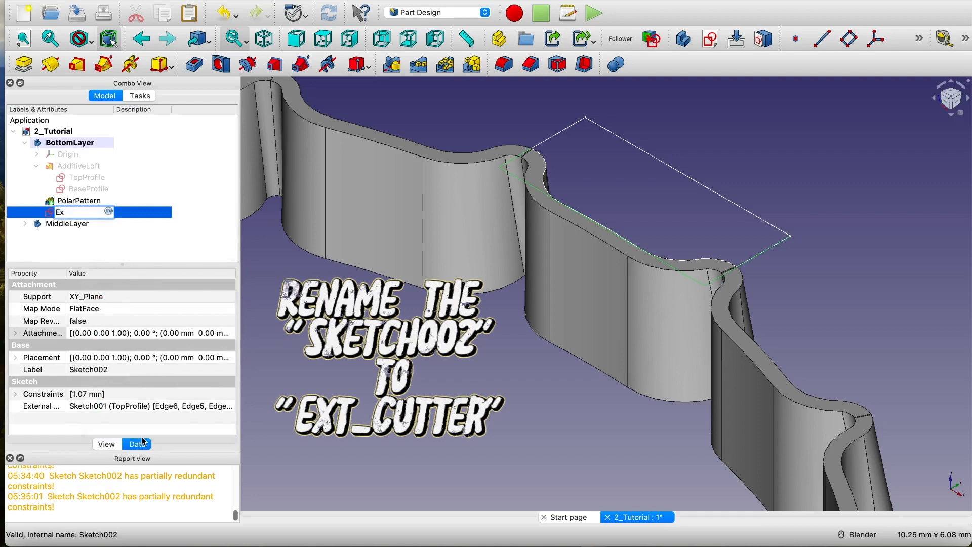
text(t_Cutter)
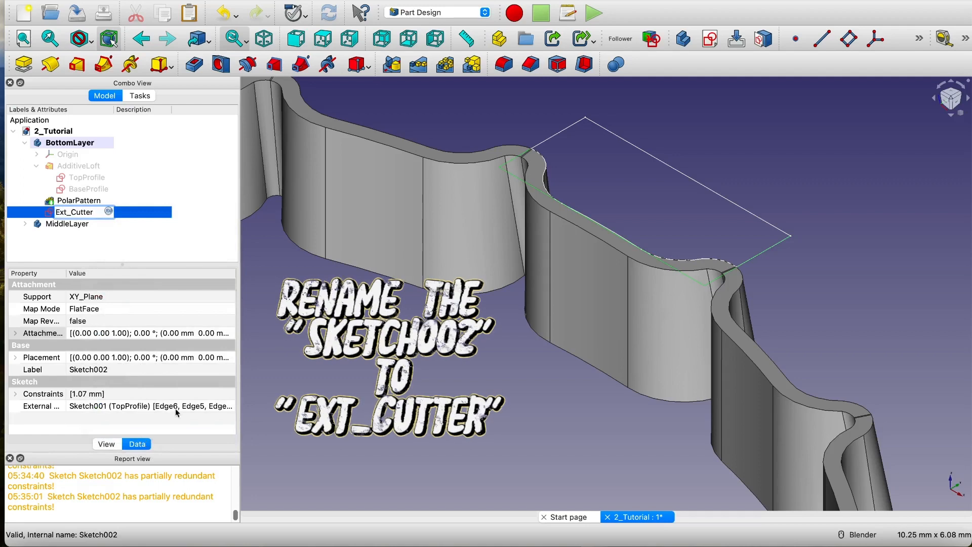
click(45, 194)
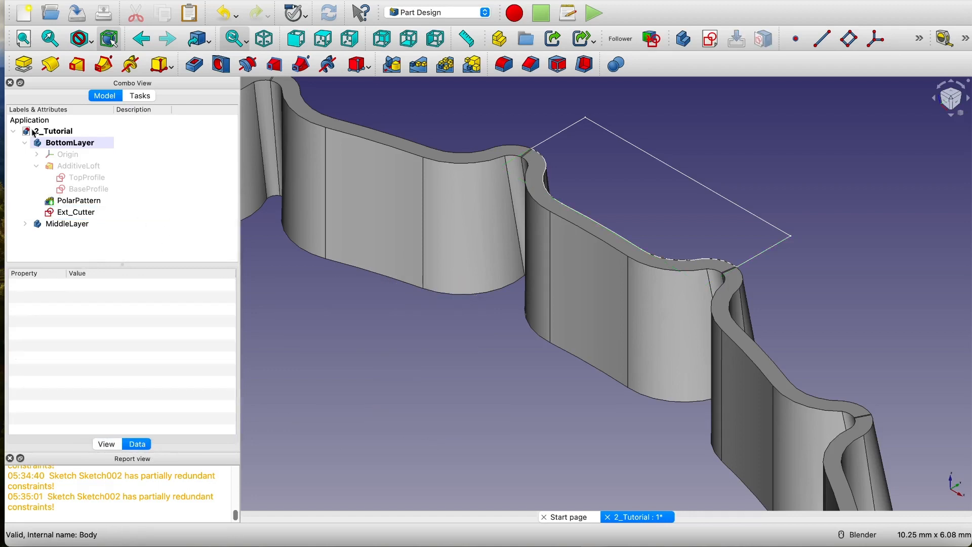
- Copy only the Ext_Cutter sketch from BottomLayer, excluding its XY_Plane and TopProfile dependencies
click(25, 144)
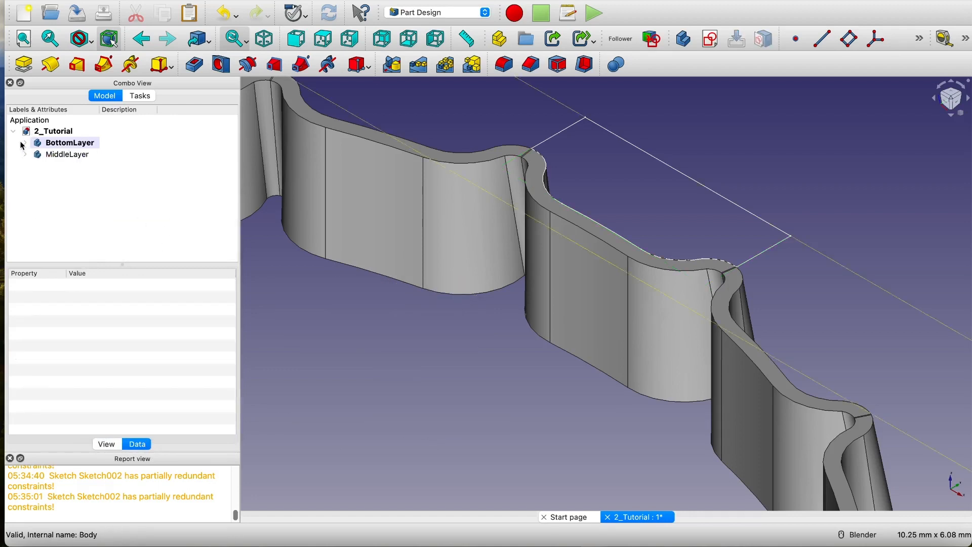
click(24, 143)
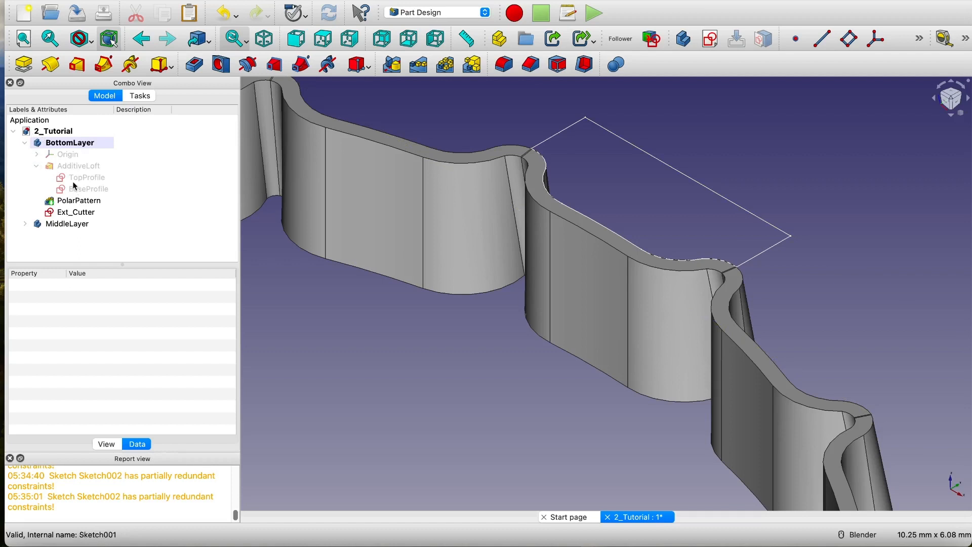
click(36, 167)
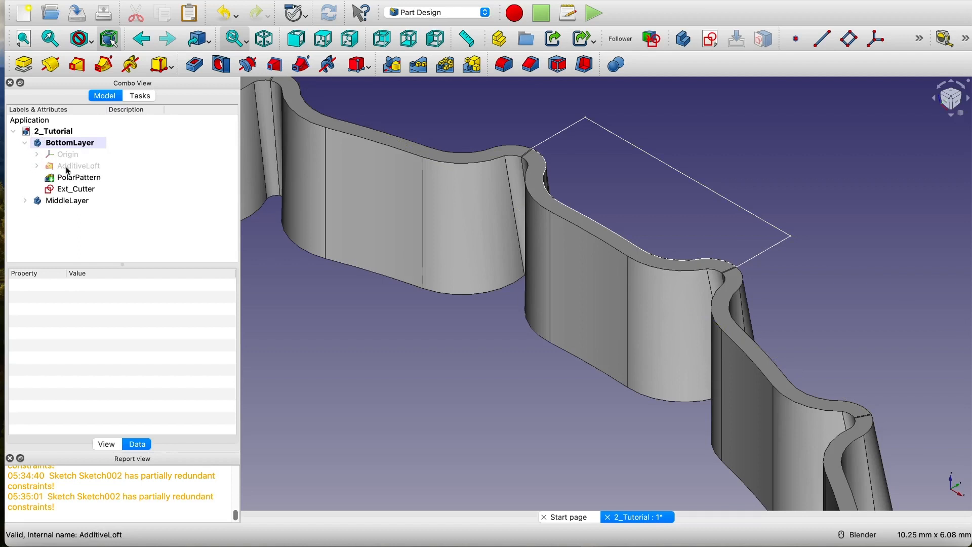
click(76, 190)
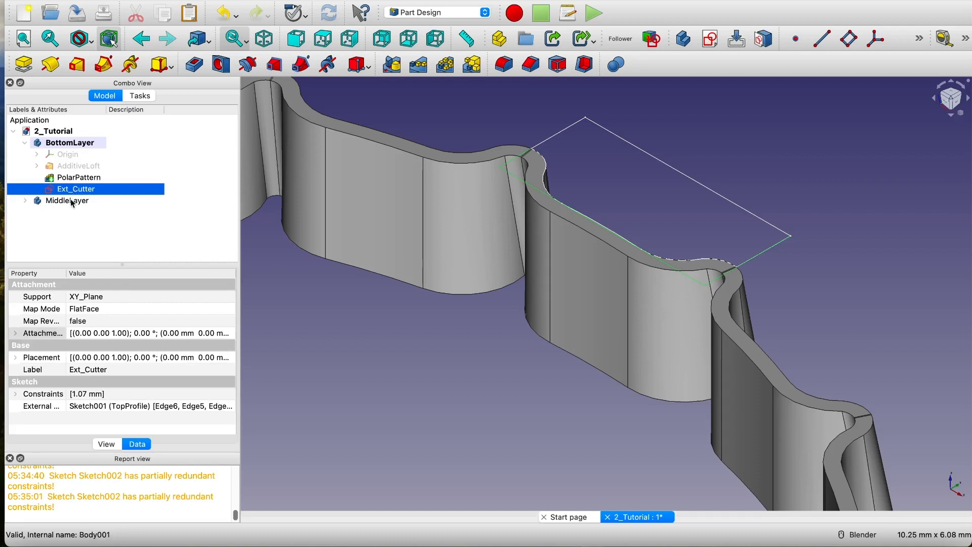
right_click(75, 189)
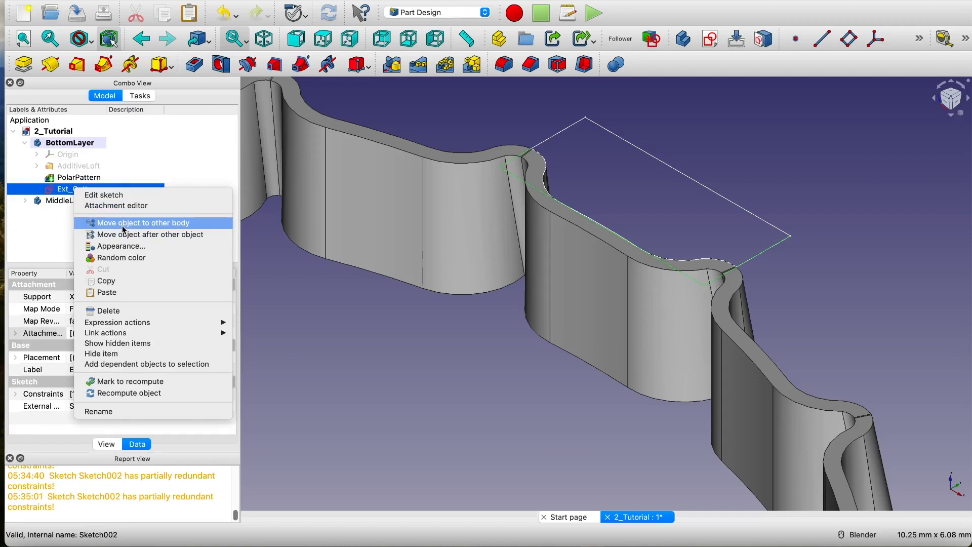
key(Escape)
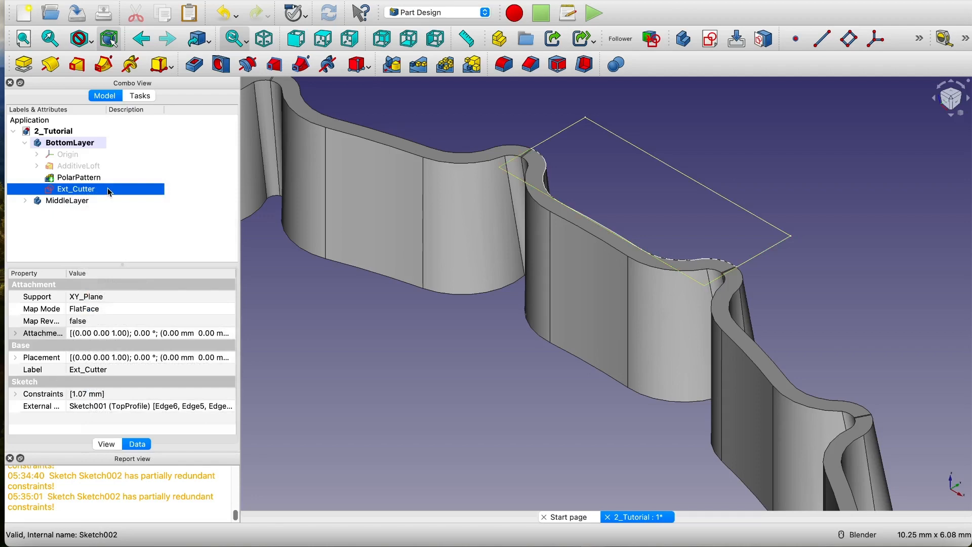
right_click(109, 191)
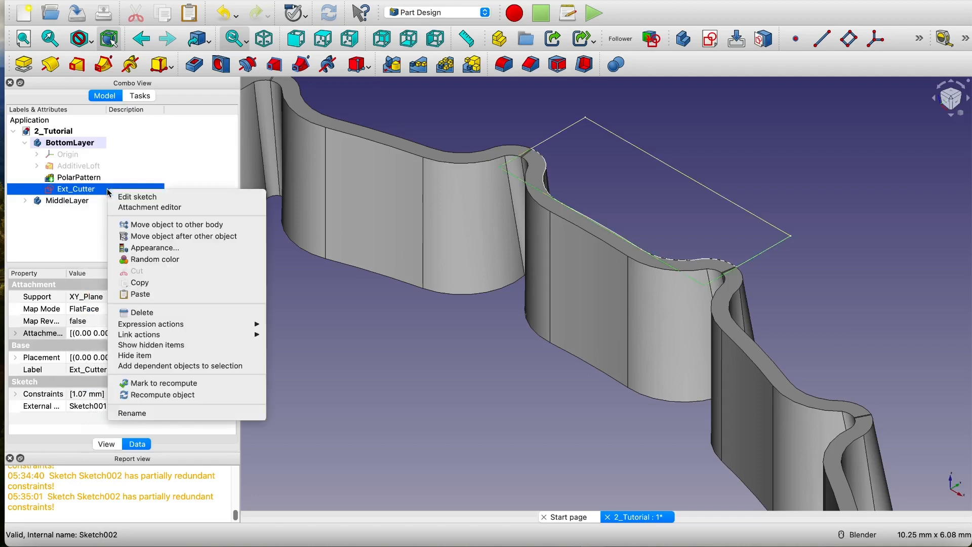
click(145, 287)
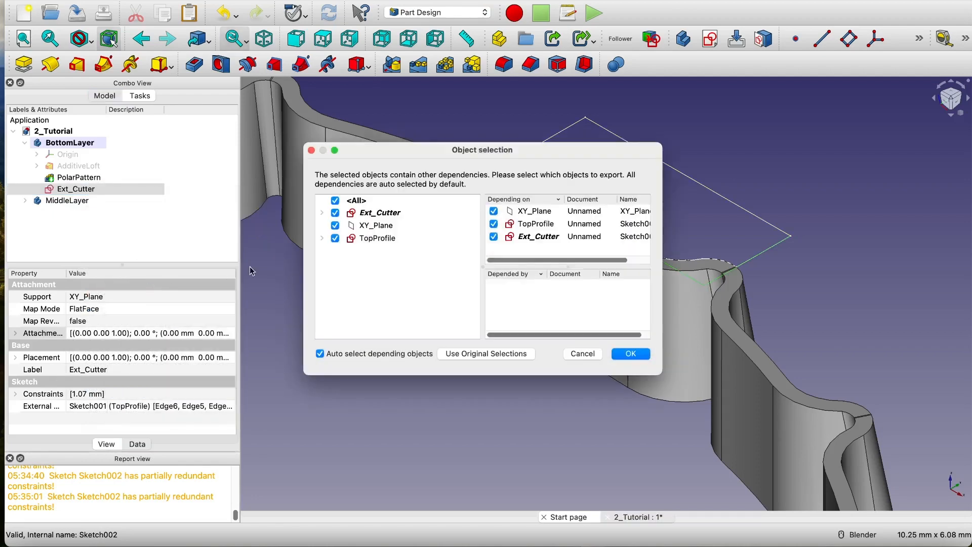
click(336, 239)
click(335, 227)
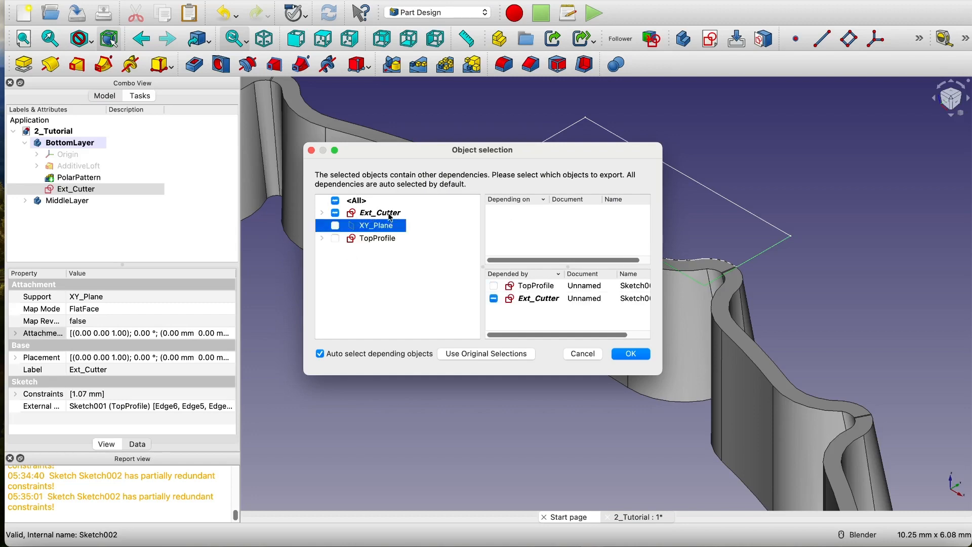
click(631, 354)
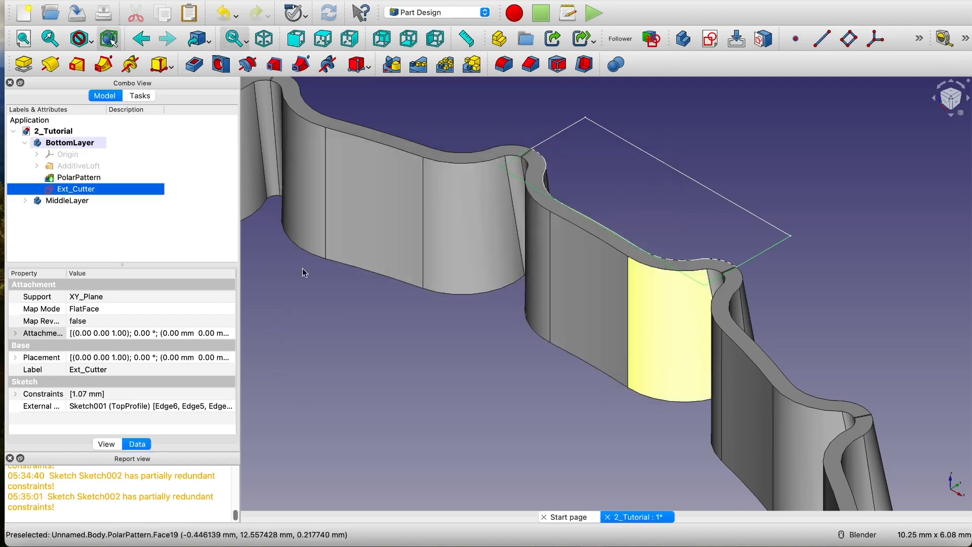
- Paste the copied cutter sketch and move it into the MiddleLayer body
click(25, 144)
click(61, 154)
right_click(61, 155)
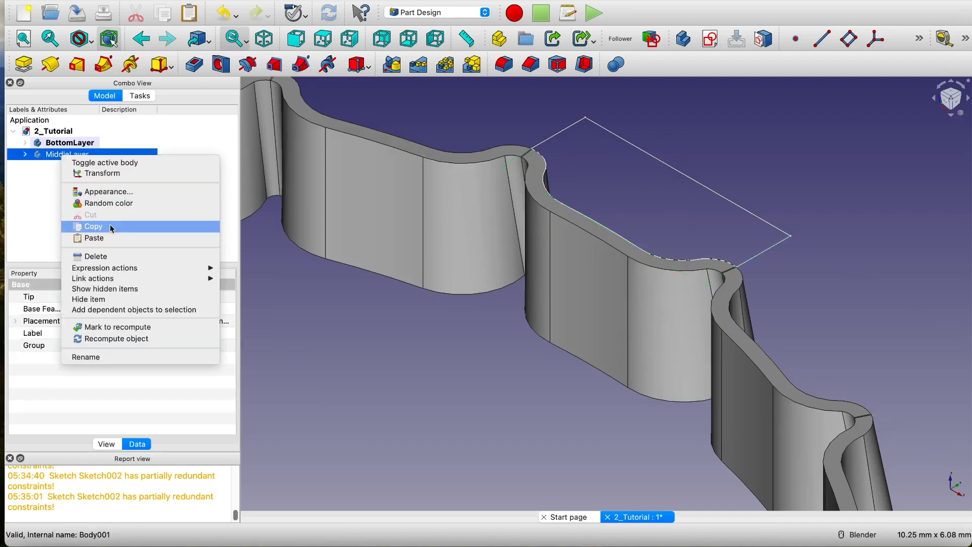
click(113, 239)
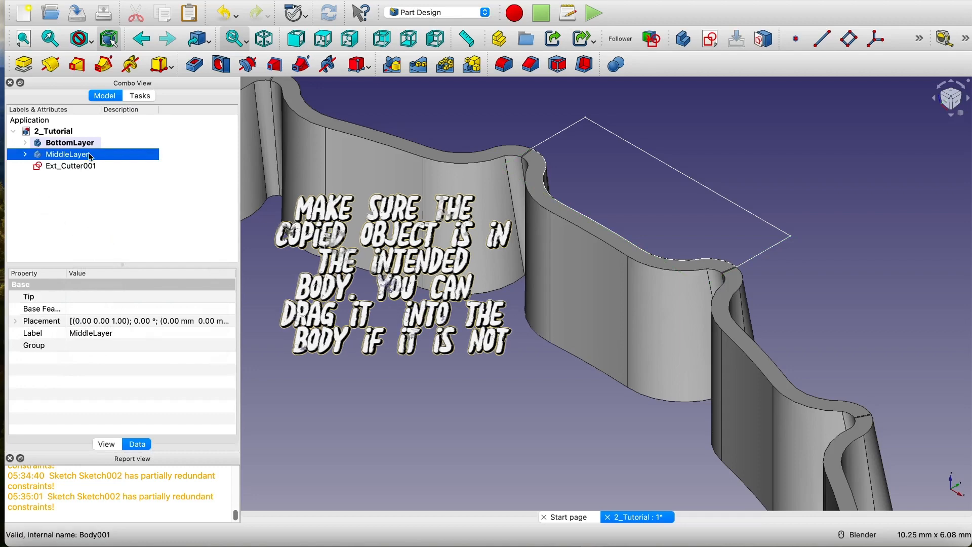
click(72, 174)
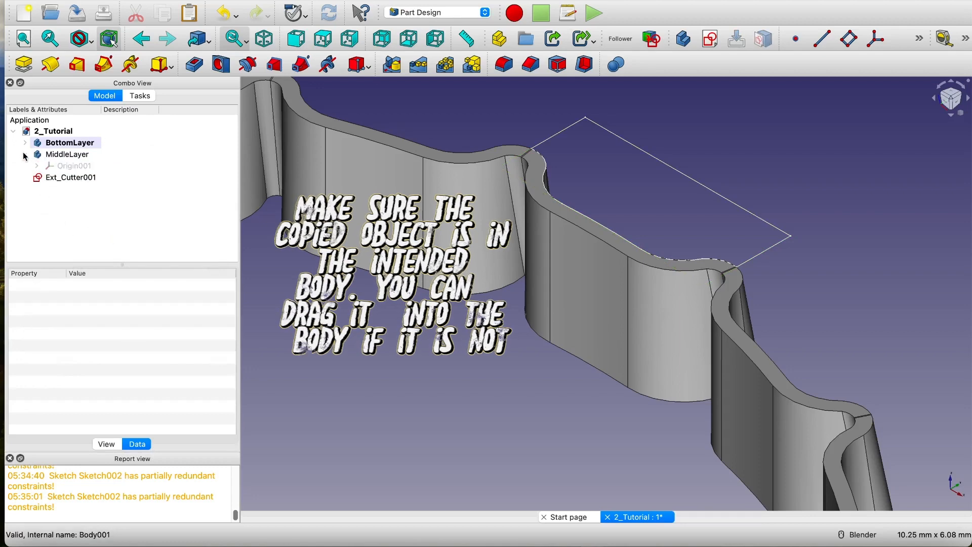
drag(72, 173, 74, 155)
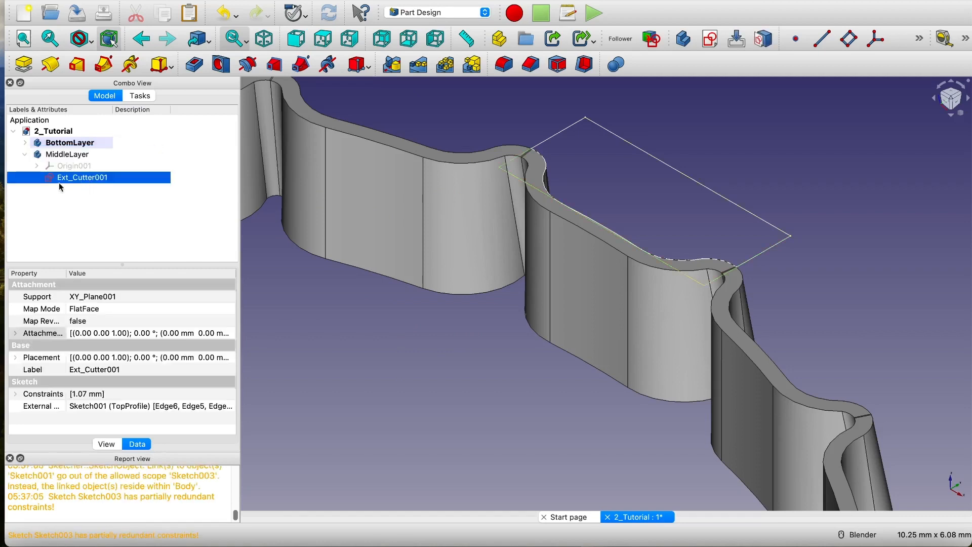
click(26, 156)
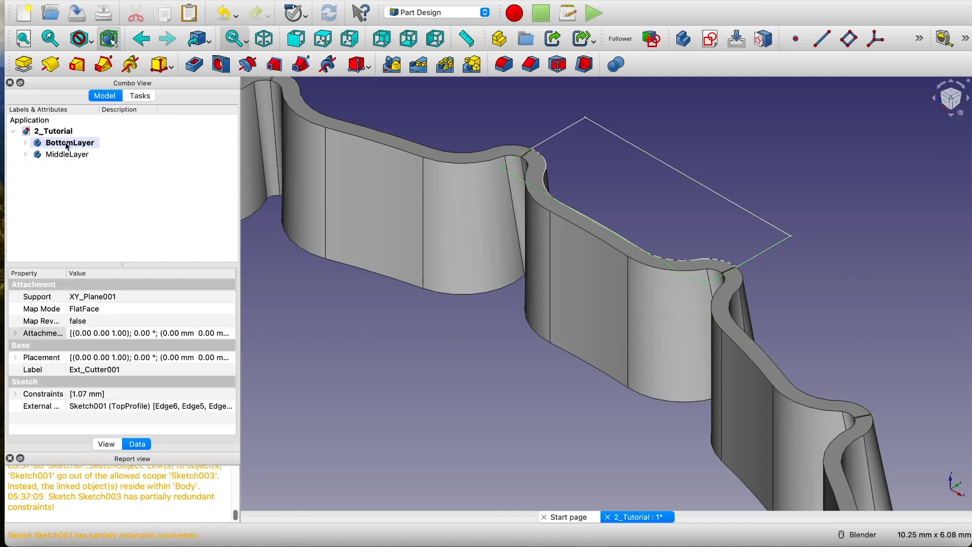
- Make MiddleLayer the active body and hide the BottomLayer body
click(66, 156)
right_click(66, 156)
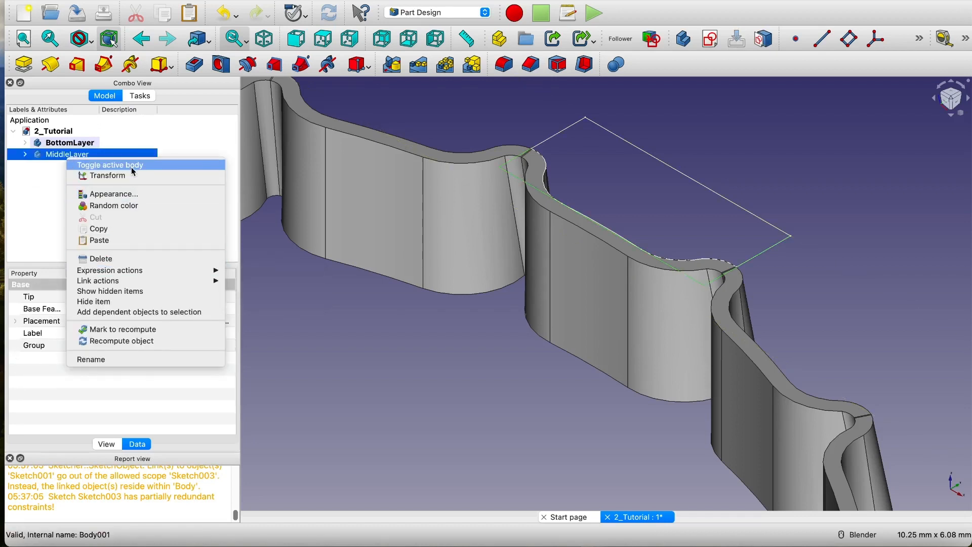
click(133, 168)
click(65, 143)
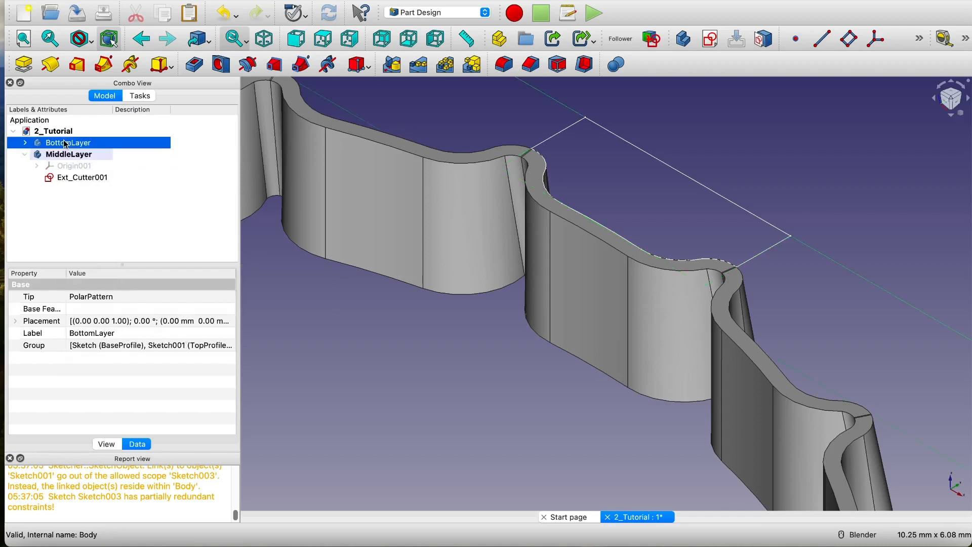
key(space)
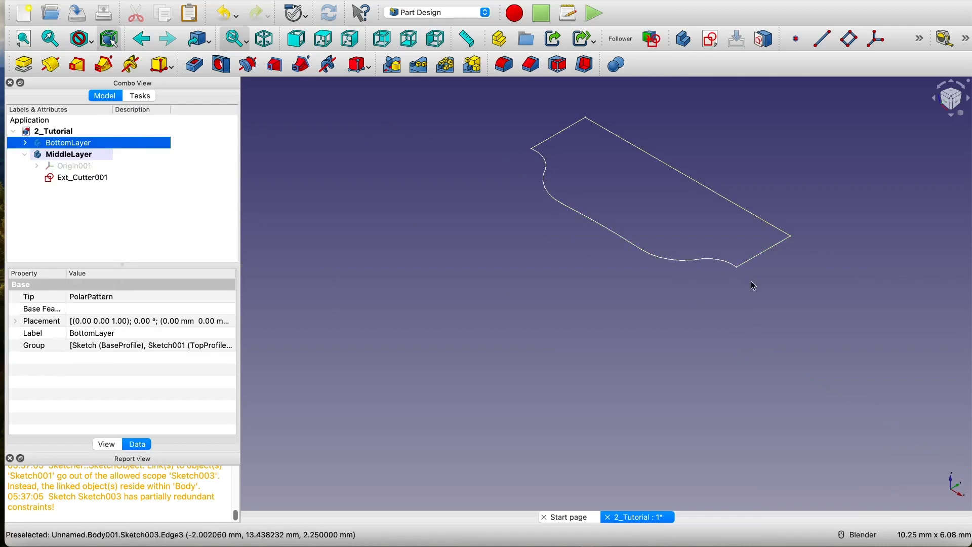
- Create a sketch on MiddleLayer's XY plane and draw an origin-centred circle with a radius of about 12.9 mm
click(78, 155)
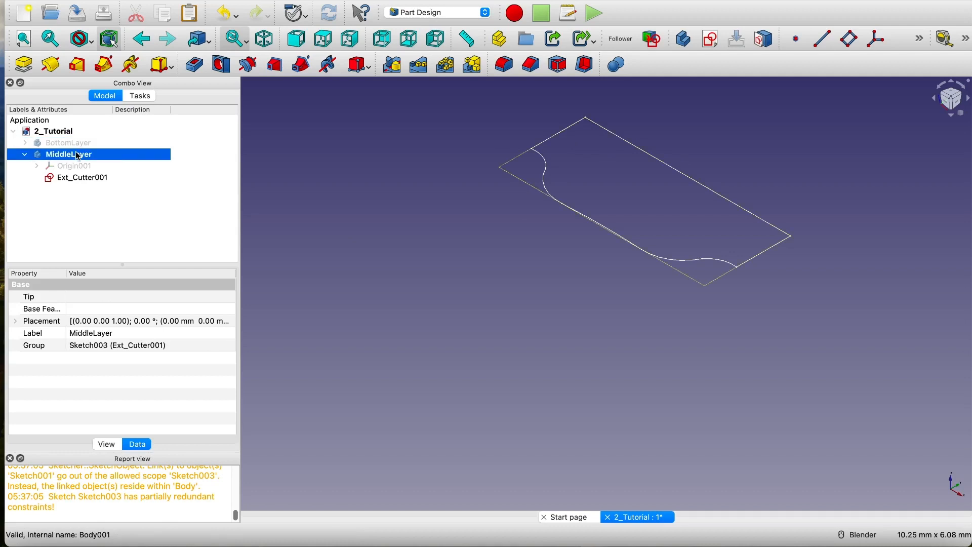
click(712, 40)
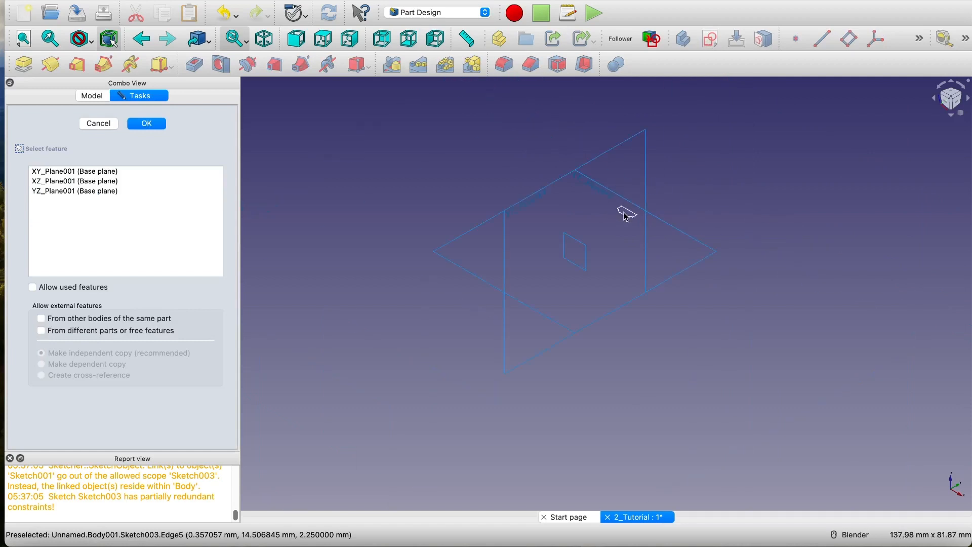
click(472, 233)
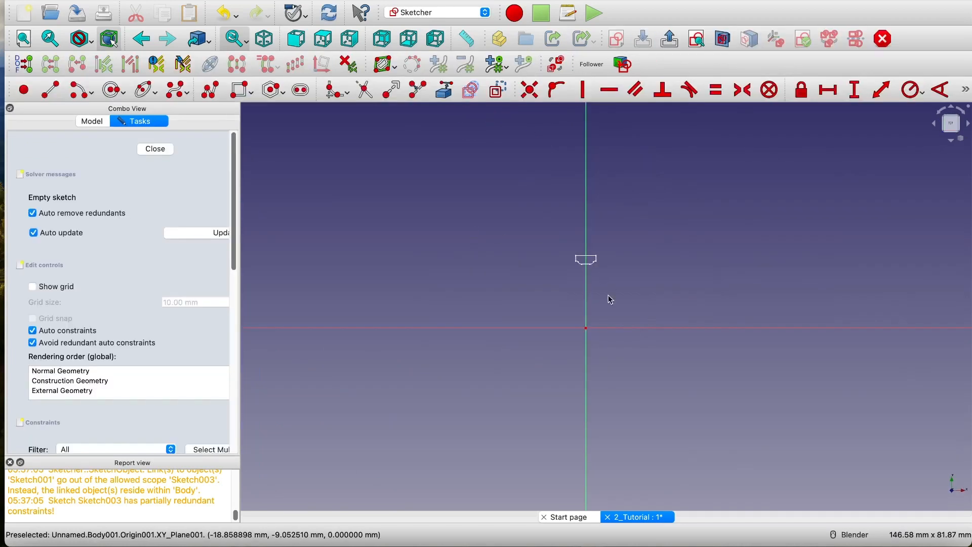
click(113, 90)
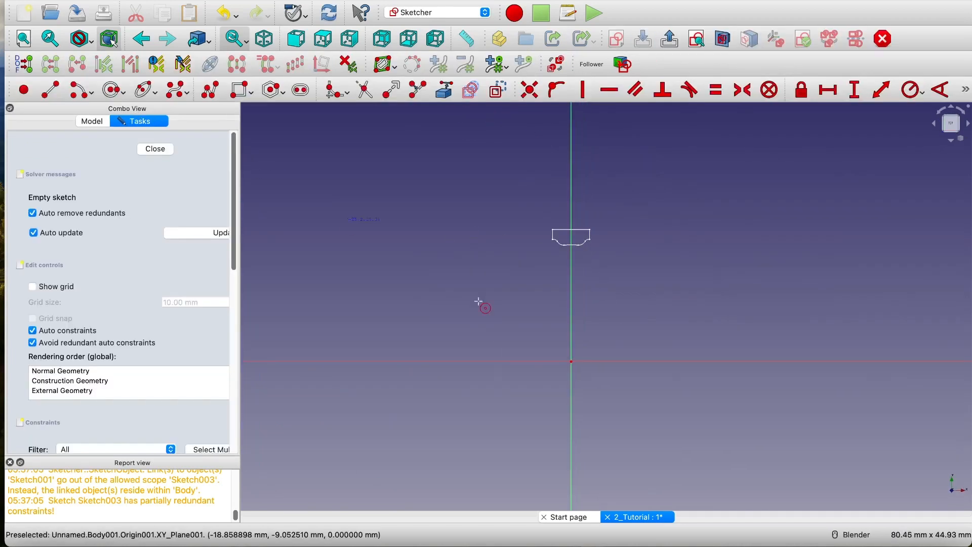
click(571, 361)
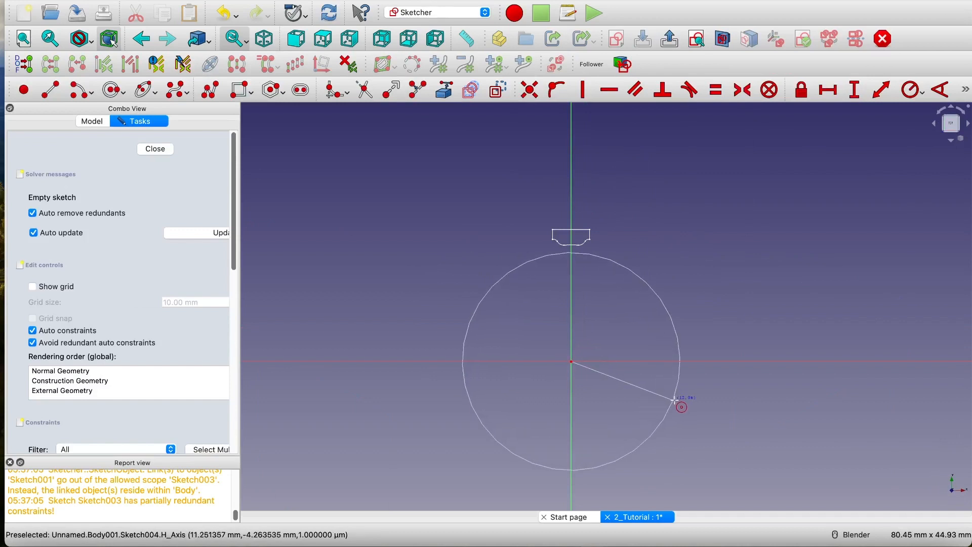
click(682, 405)
- Reference the arc at the right end of the cutter profile's curved edge as external geometry in the circle sketch
scroll(608, 281, up, 5)
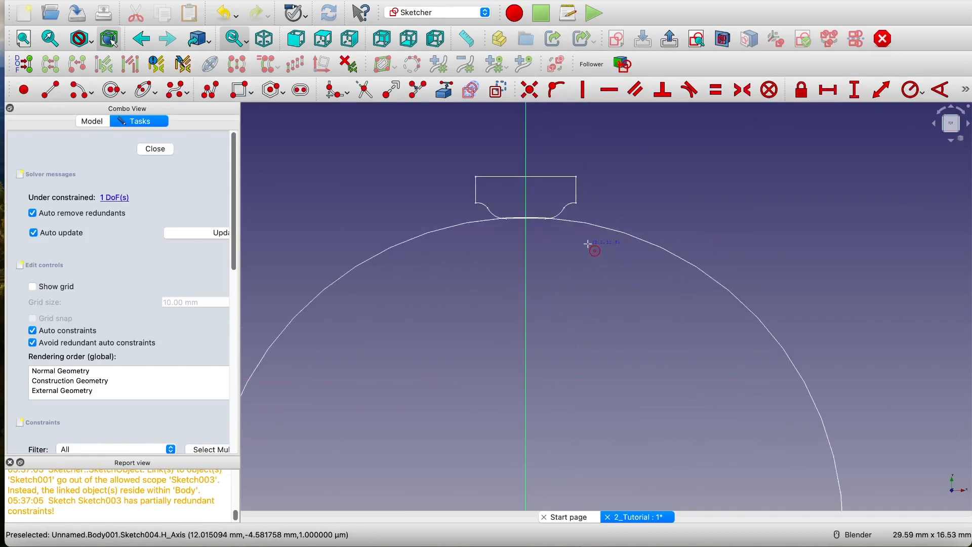
scroll(607, 268, up, 3)
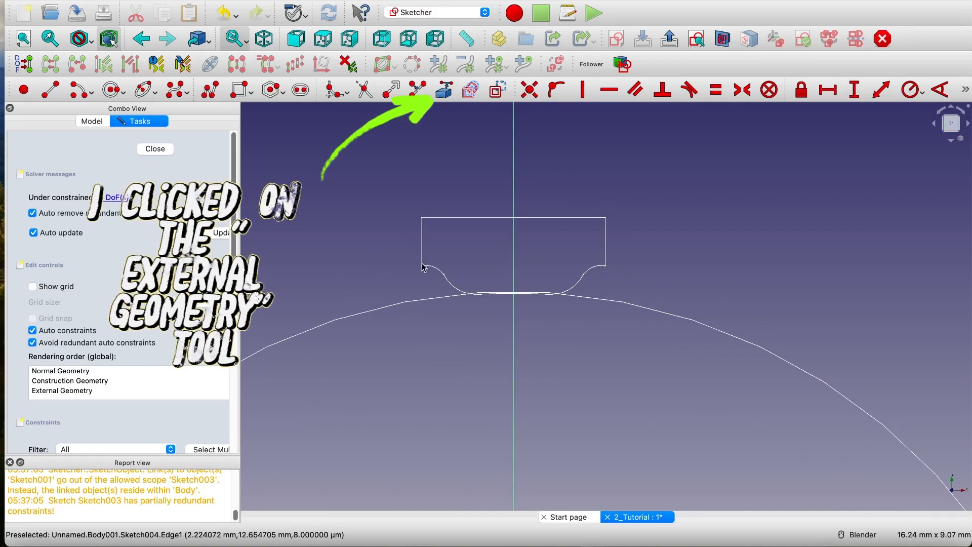
click(470, 90)
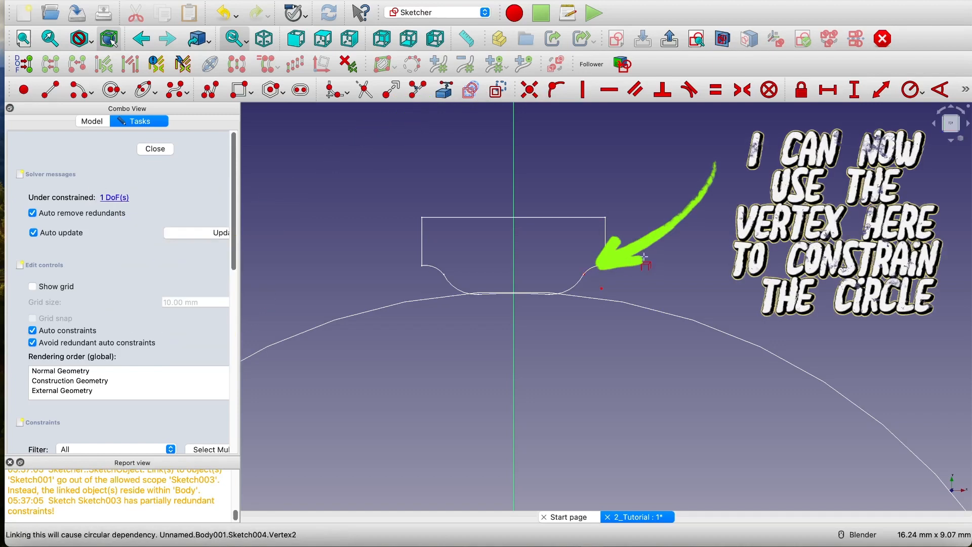
- Constrain the circle to pass through the outer end vertex of the referenced arc and close the sketch
scroll(632, 258, up, 5)
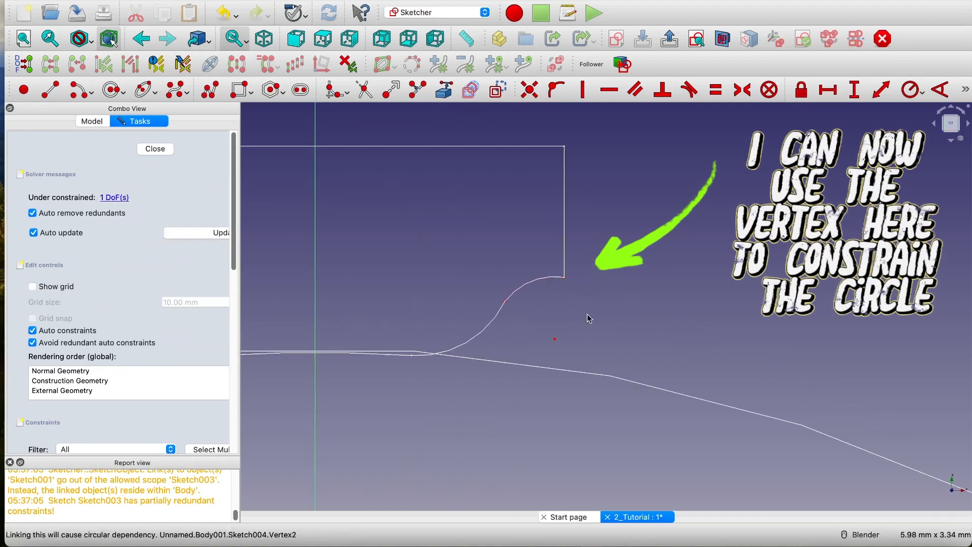
click(587, 376)
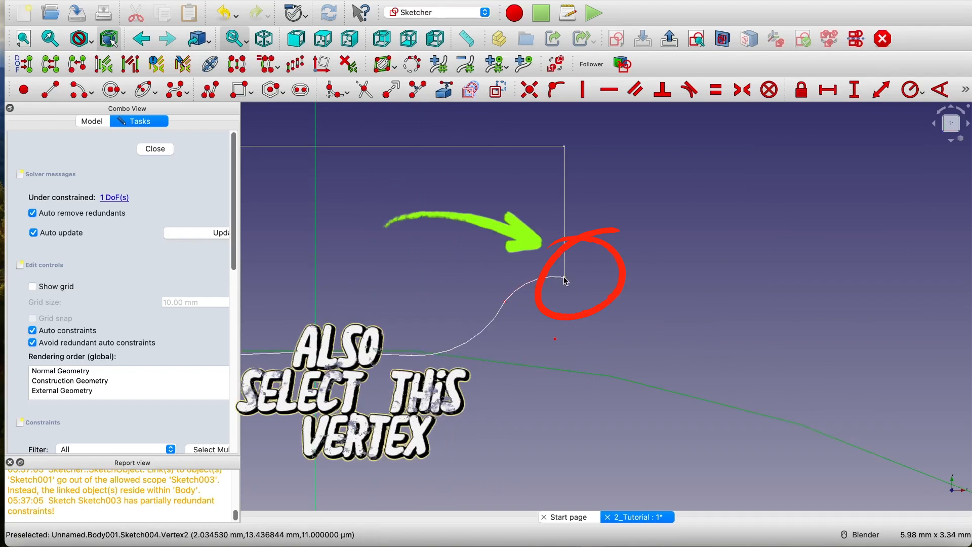
click(565, 277)
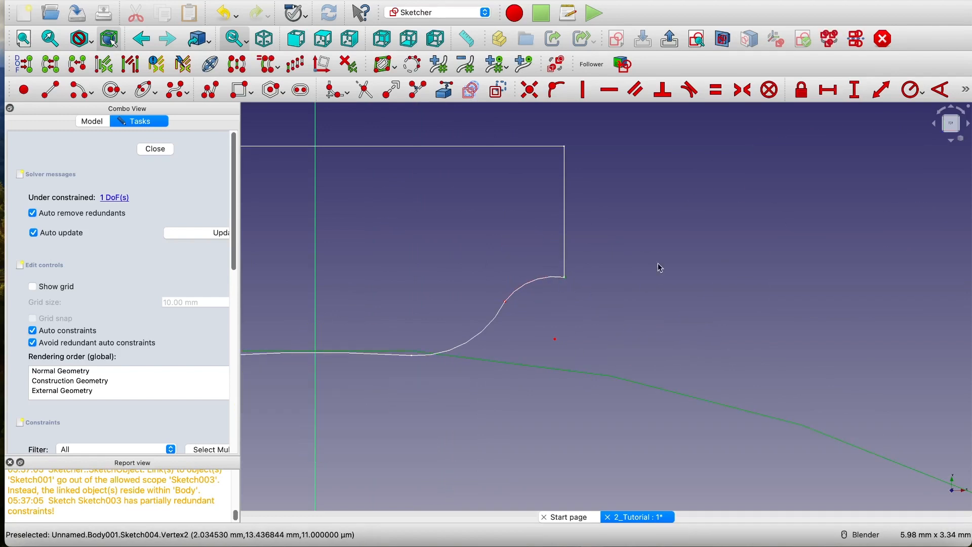
click(553, 90)
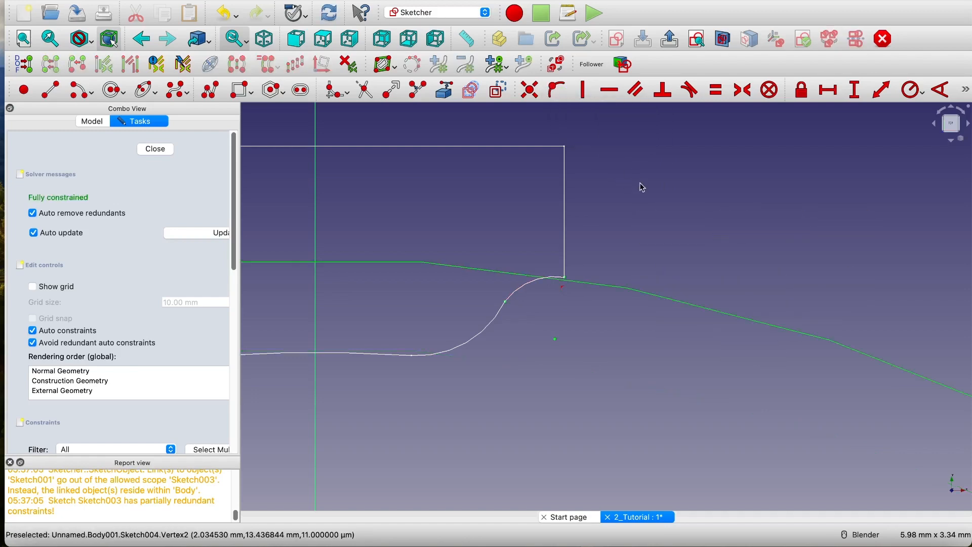
scroll(640, 188, down, 5)
scroll(640, 192, down, 1)
scroll(642, 195, up, 10)
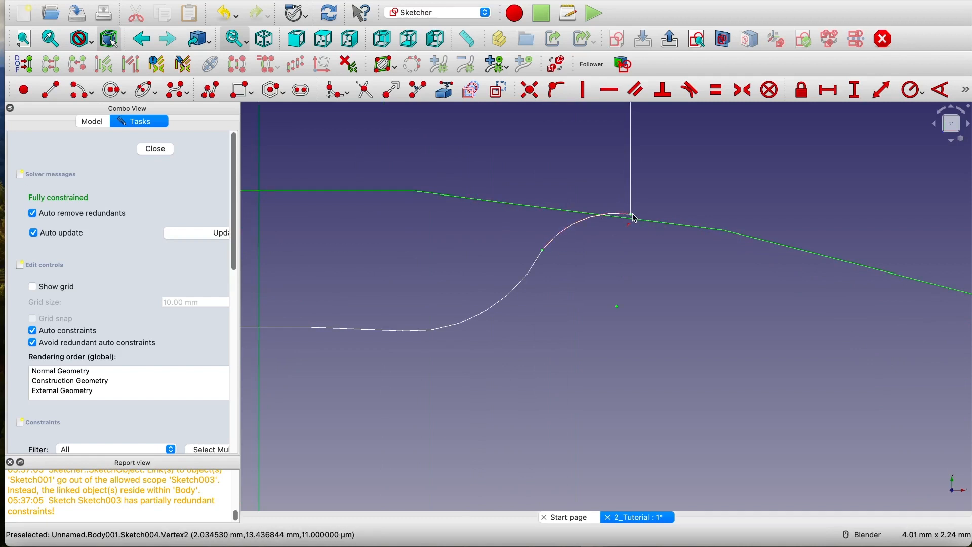
scroll(635, 219, down, 10)
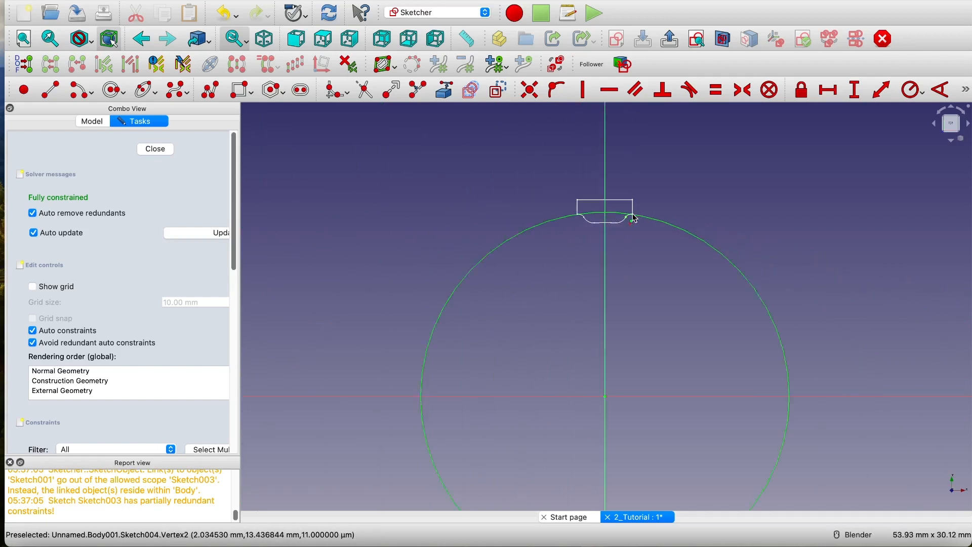
click(156, 149)
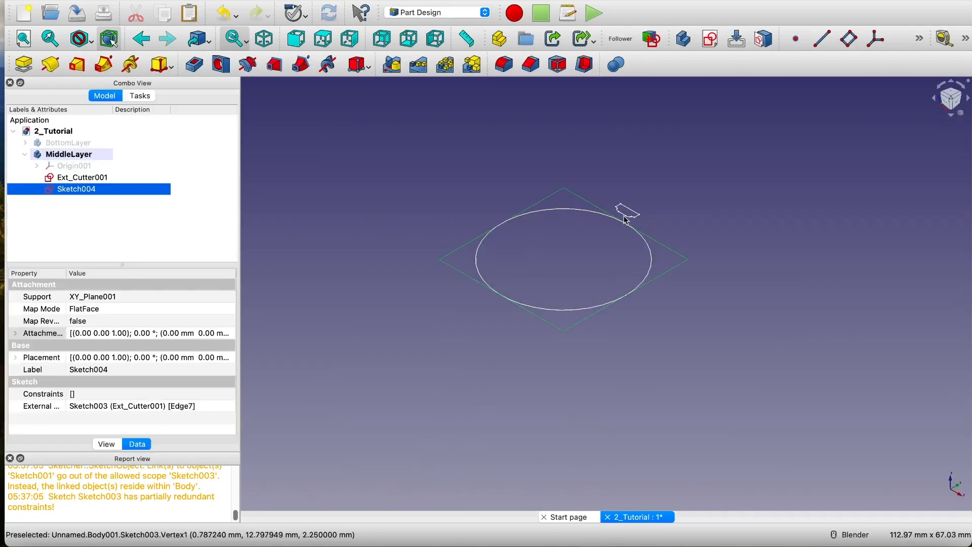
- Pad the circle sketch to a length of 2.25 mm along the sketch normal
click(24, 64)
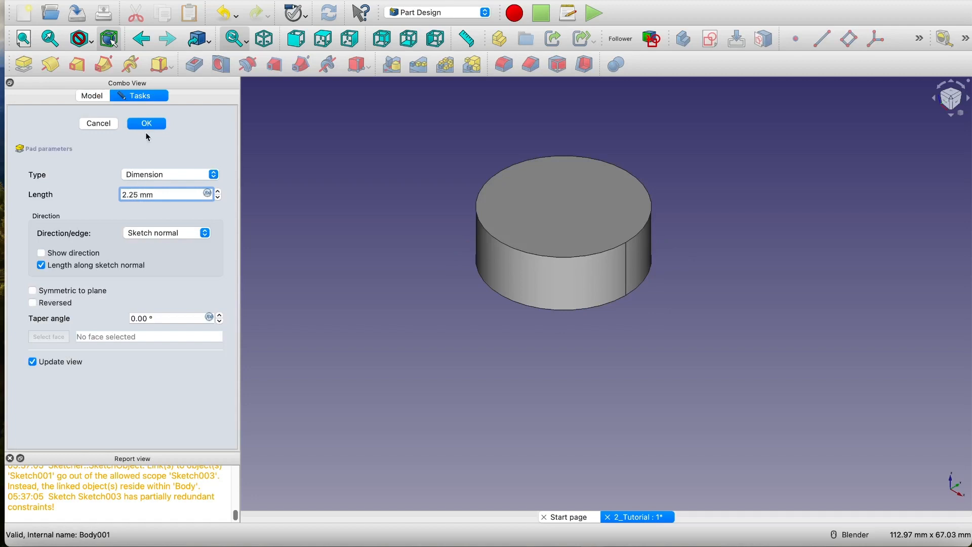
click(149, 127)
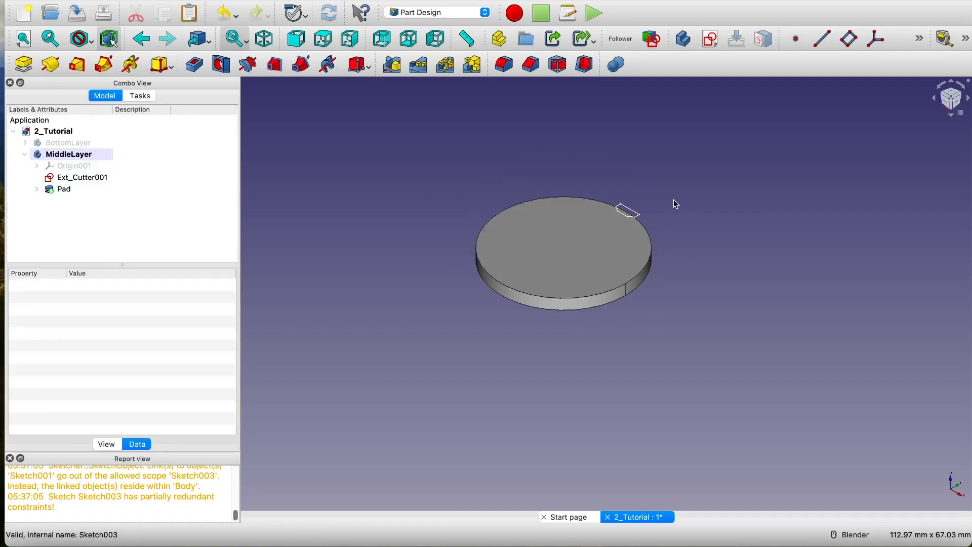
- Pocket the Ext_Cutter001 sketch 5 mm into the MiddleLayer disc along the sketch normal
scroll(677, 204, up, 5)
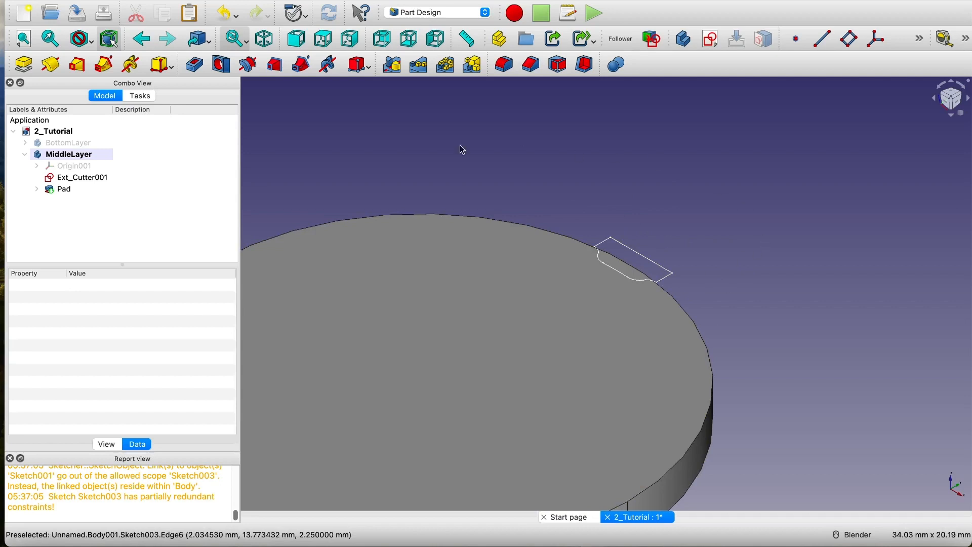
click(103, 180)
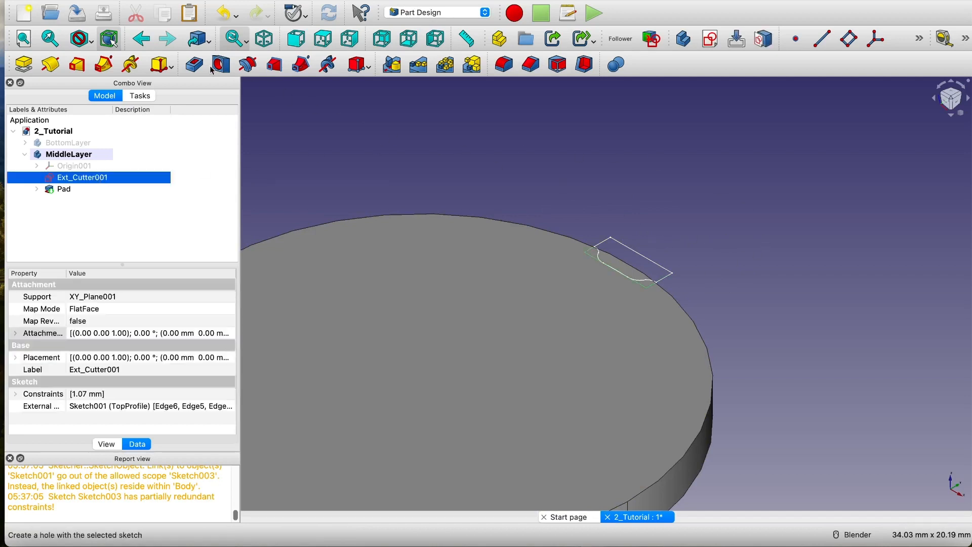
click(194, 65)
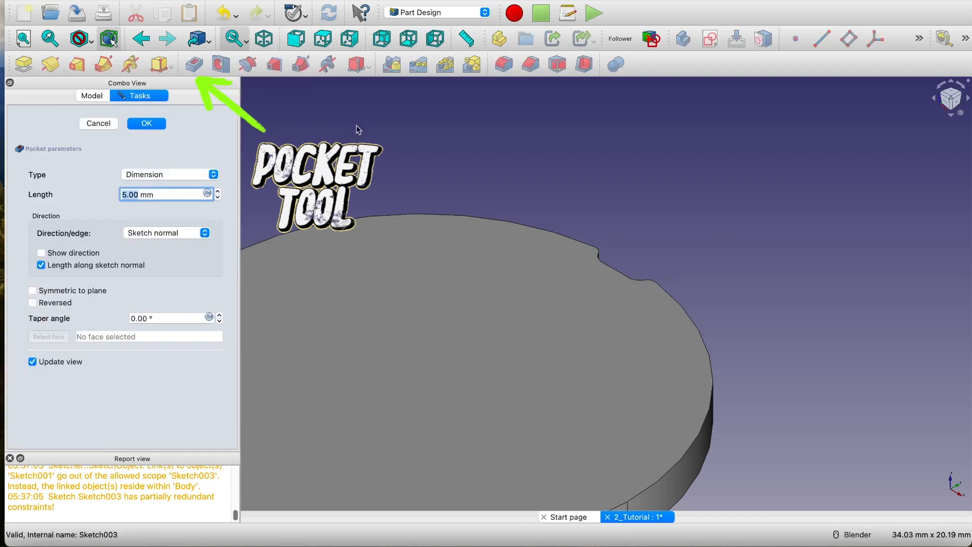
mouse_move(770, 288)
middle_down()
mouse_move(580, 307)
mouse_move(678, 317)
mouse_move(670, 316)
mouse_move(759, 299)
middle_up()
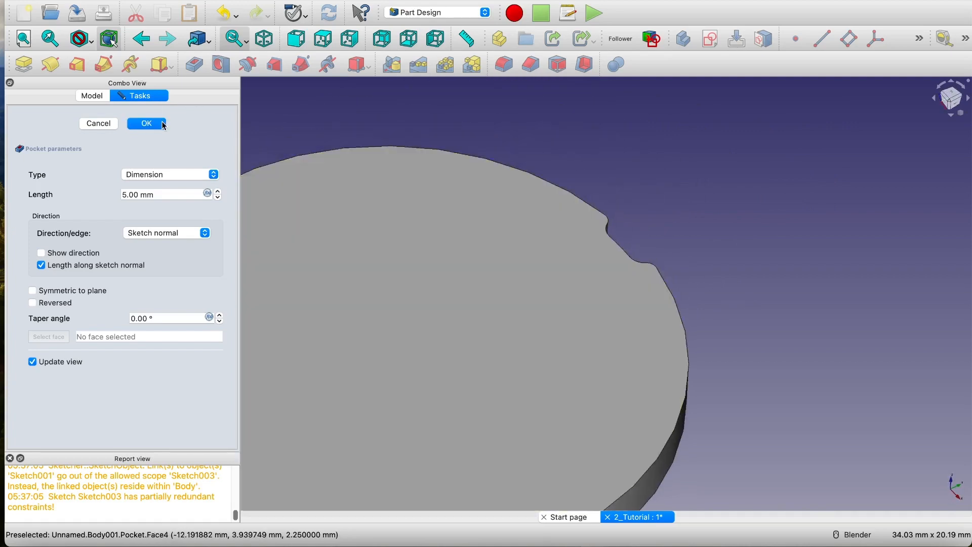
click(163, 124)
- Polar-pattern the pocket around the normal sketch axis with 21 occurrences over 360°
click(66, 189)
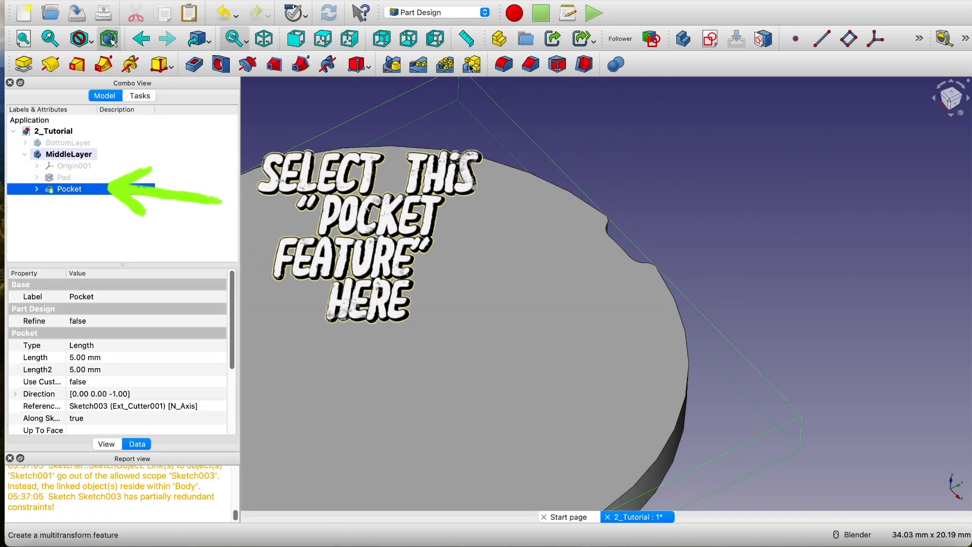
click(445, 65)
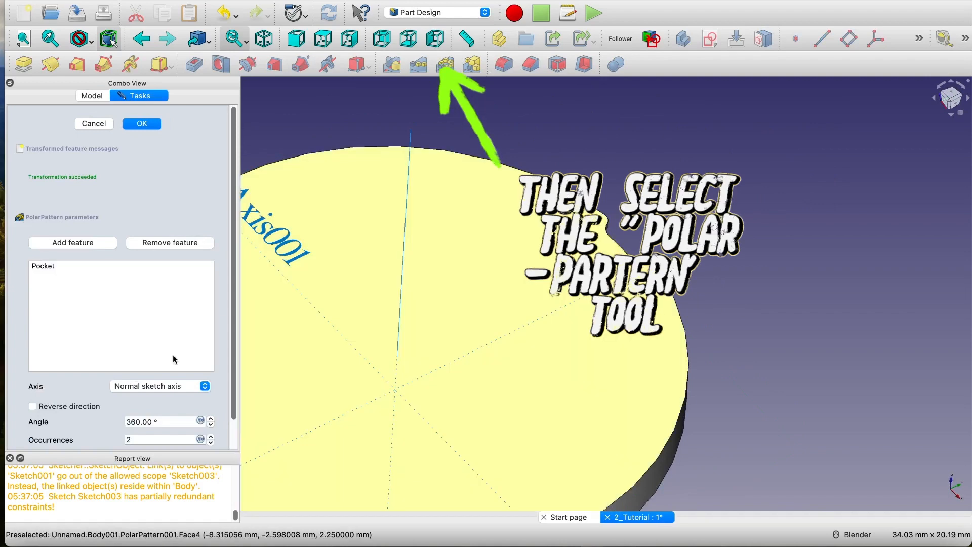
click(171, 439)
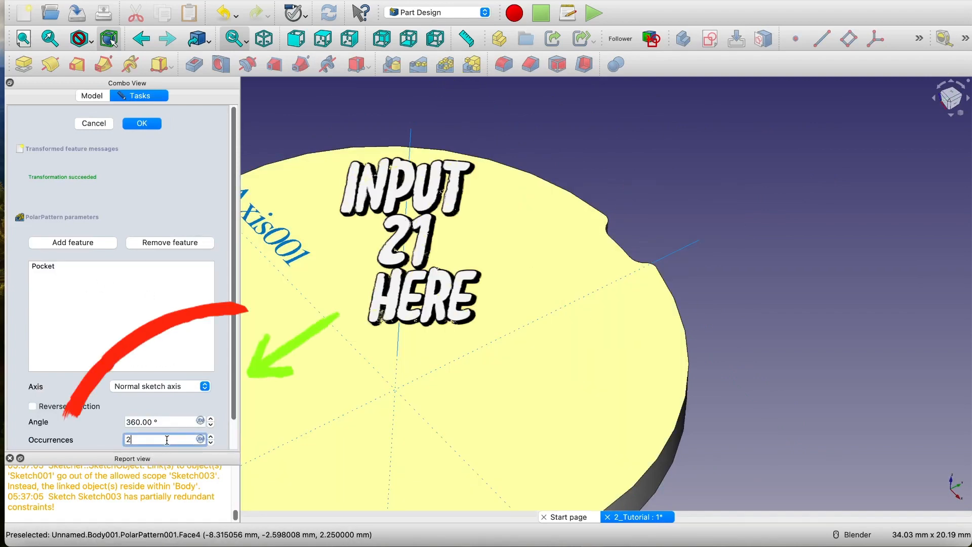
text(1)
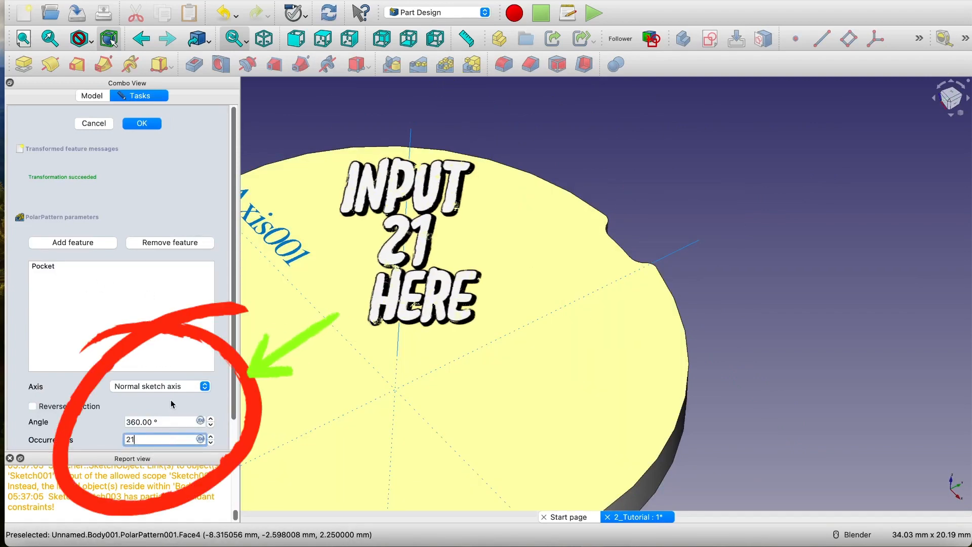
click(171, 400)
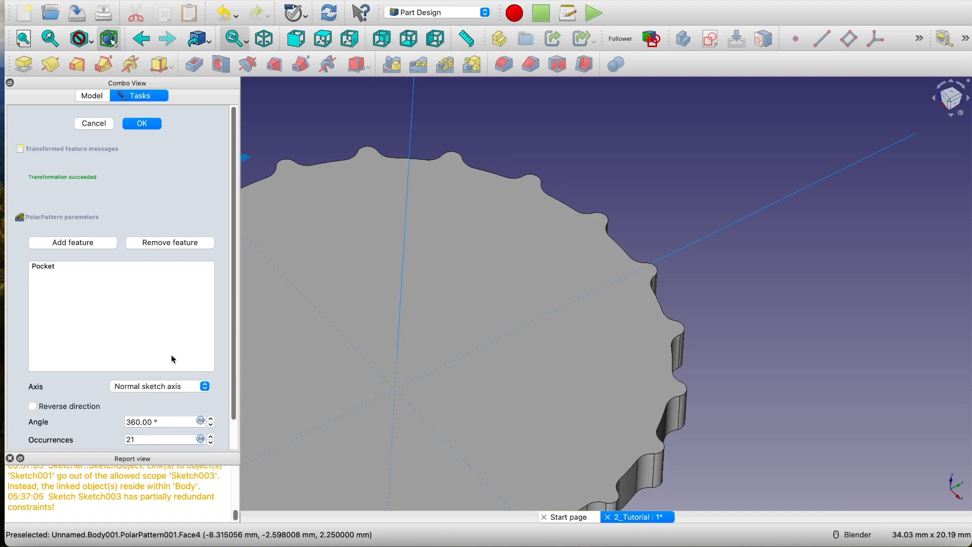
click(141, 125)
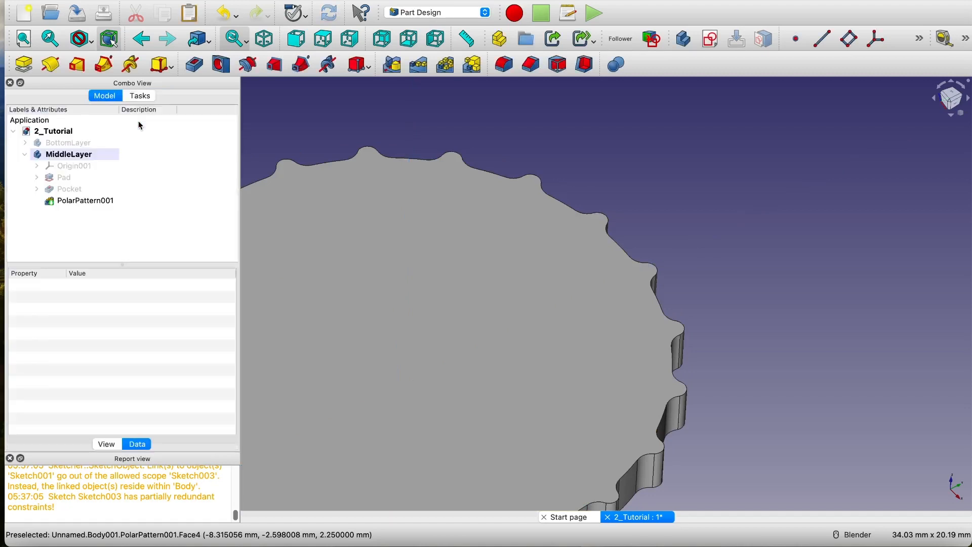
- Create a sketch on the notched disc's top face and draw an origin-centred circle with a radius of about 18 mm
scroll(752, 239, down, 3)
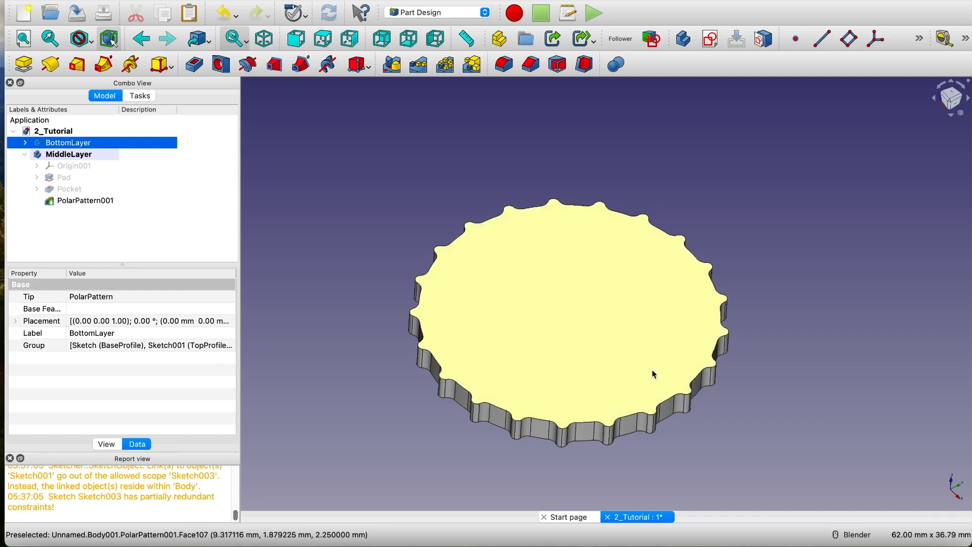
click(692, 311)
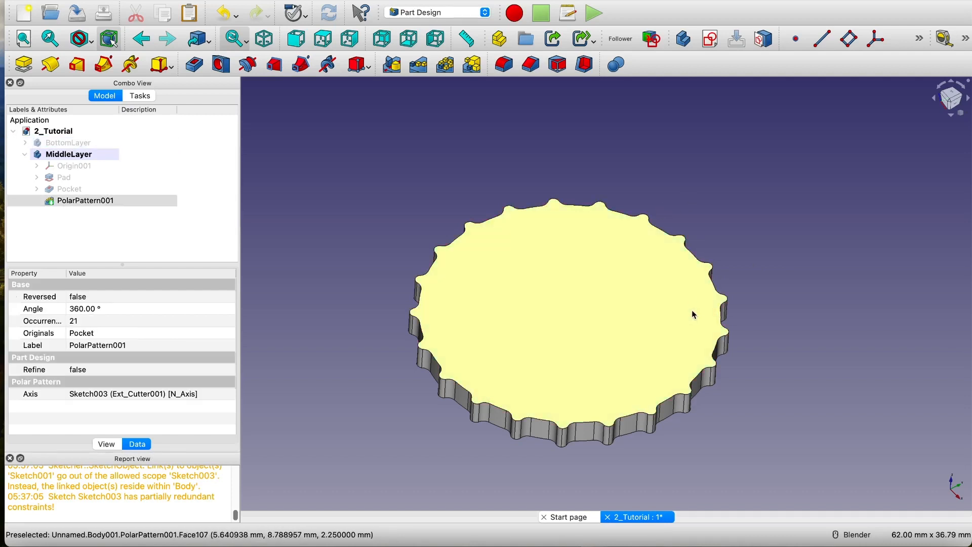
click(721, 203)
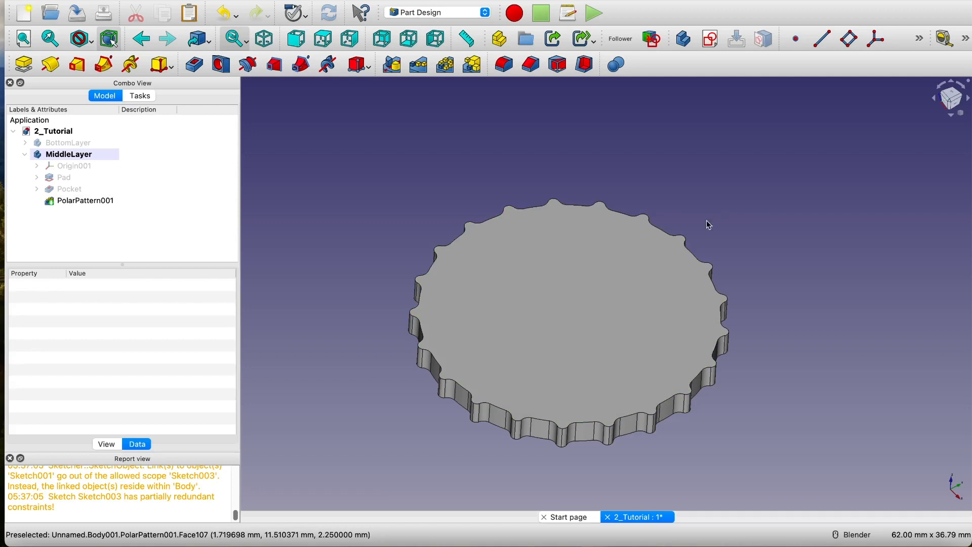
click(608, 334)
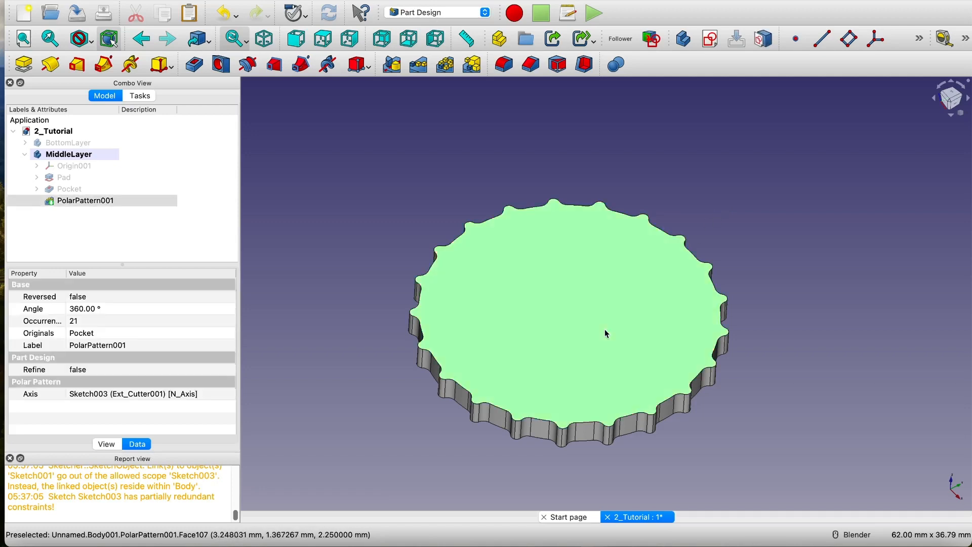
click(711, 41)
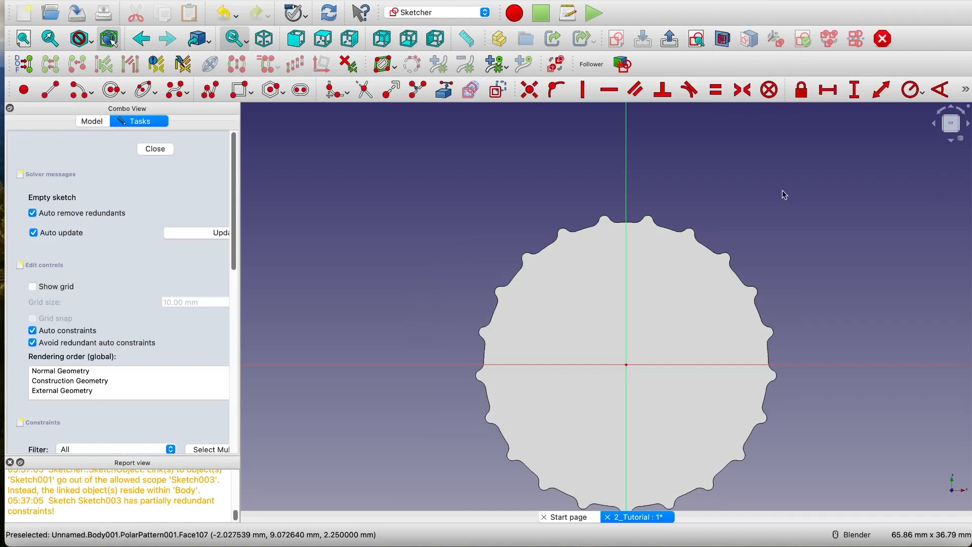
scroll(784, 195, down, 2)
shift+middle_drag(772, 221, 597, 231)
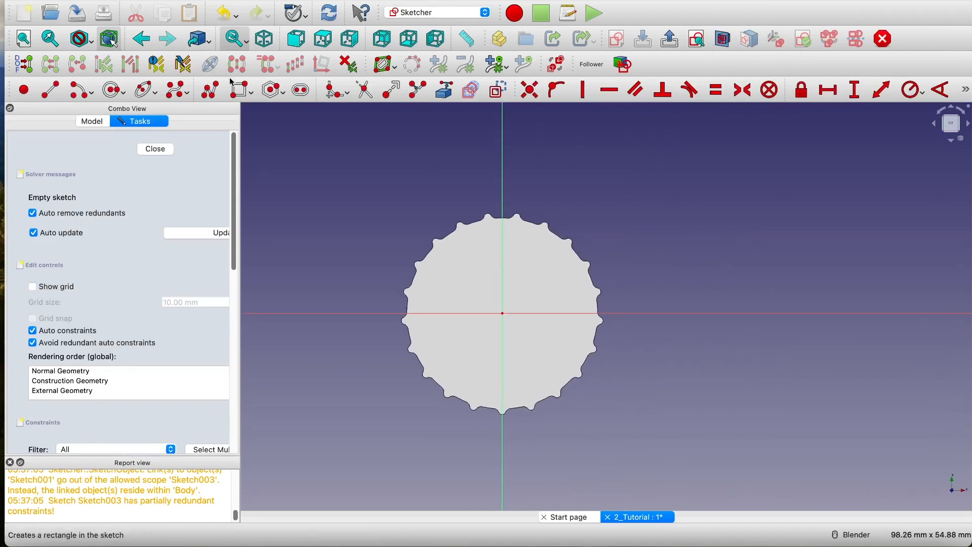
click(118, 89)
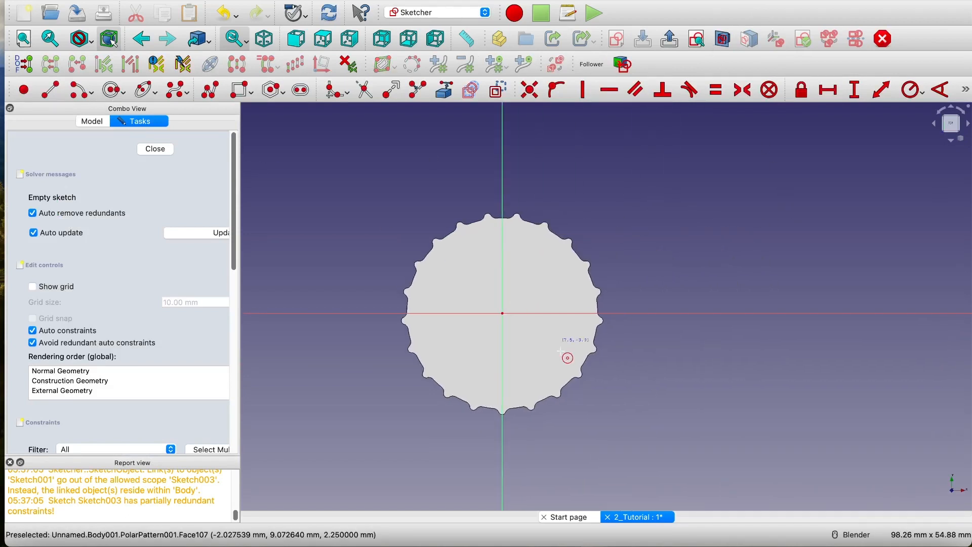
click(502, 312)
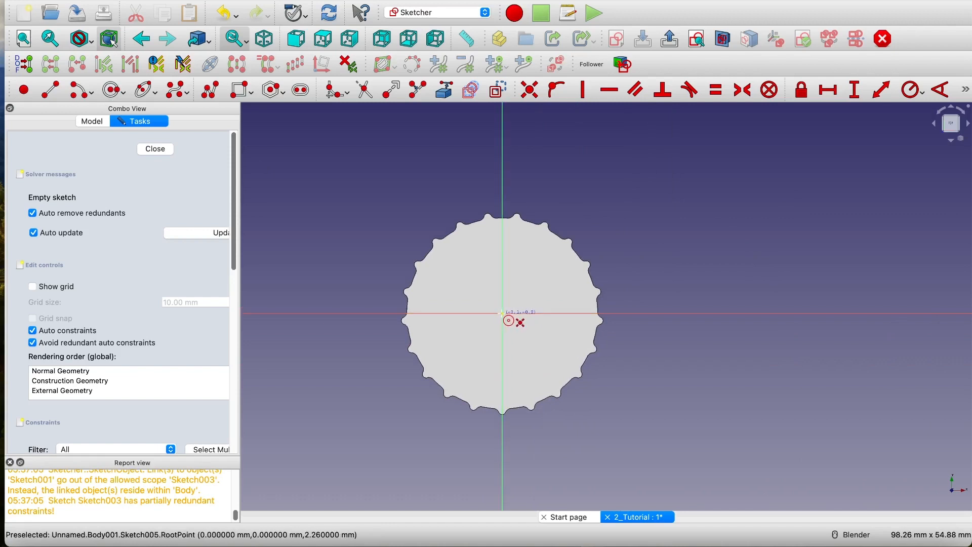
click(605, 397)
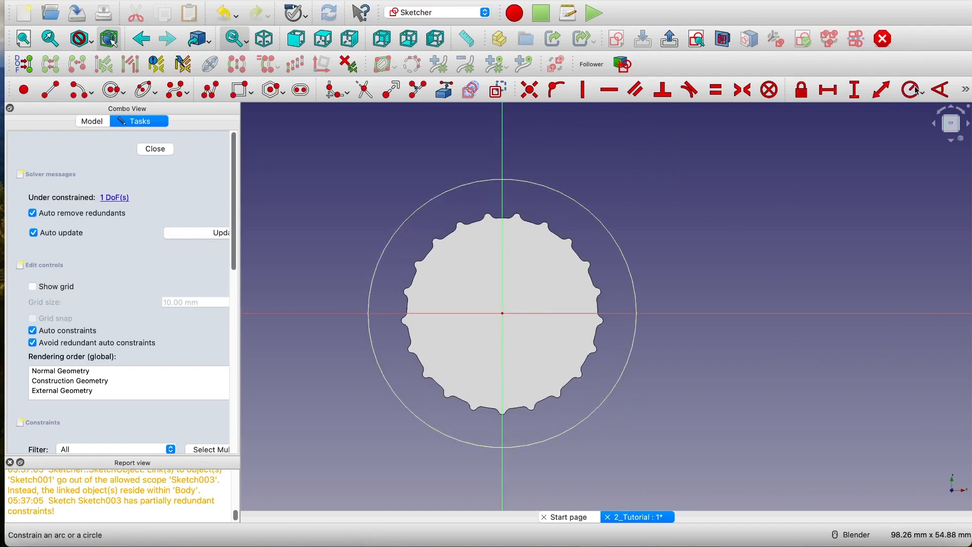
- Constrain the circle's radius to 13.25 mm and close the sketch
click(628, 264)
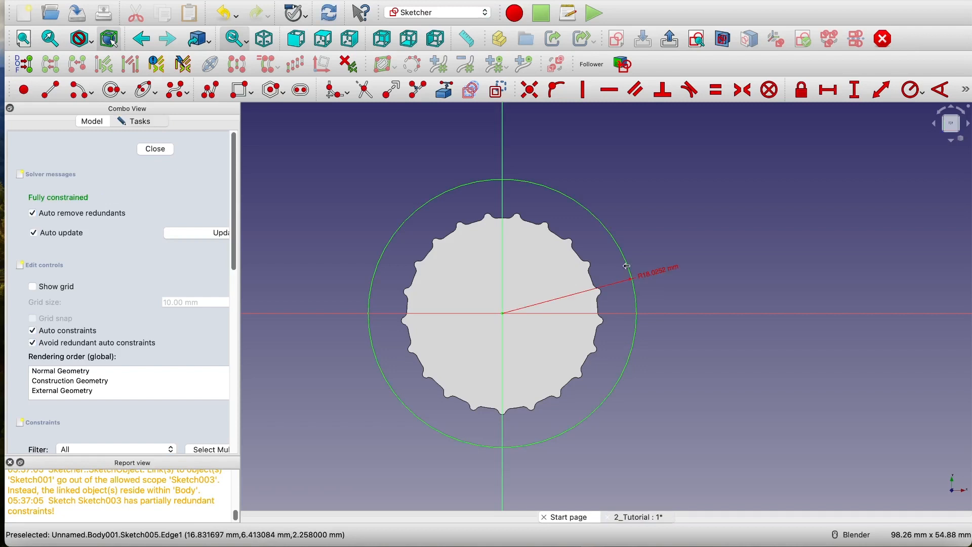
text(13.25)
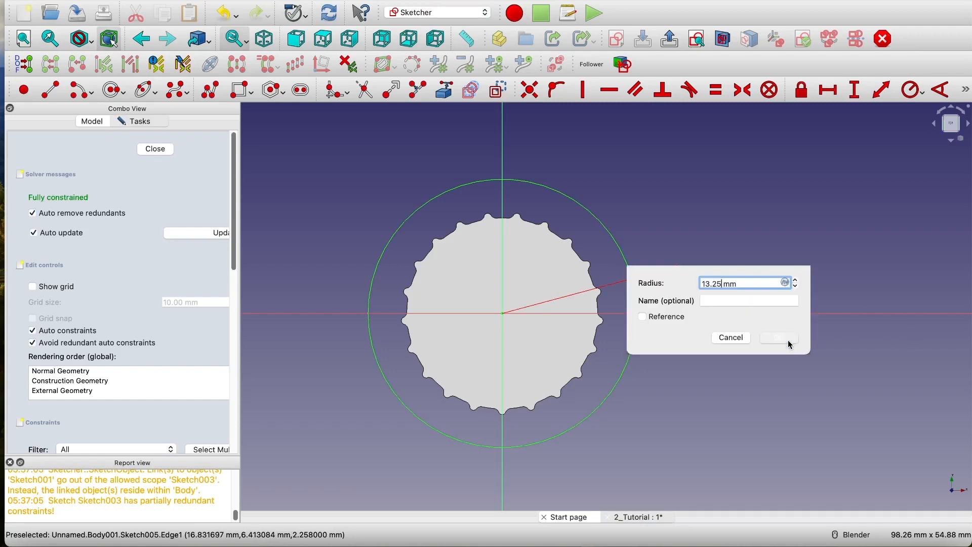
key(Return)
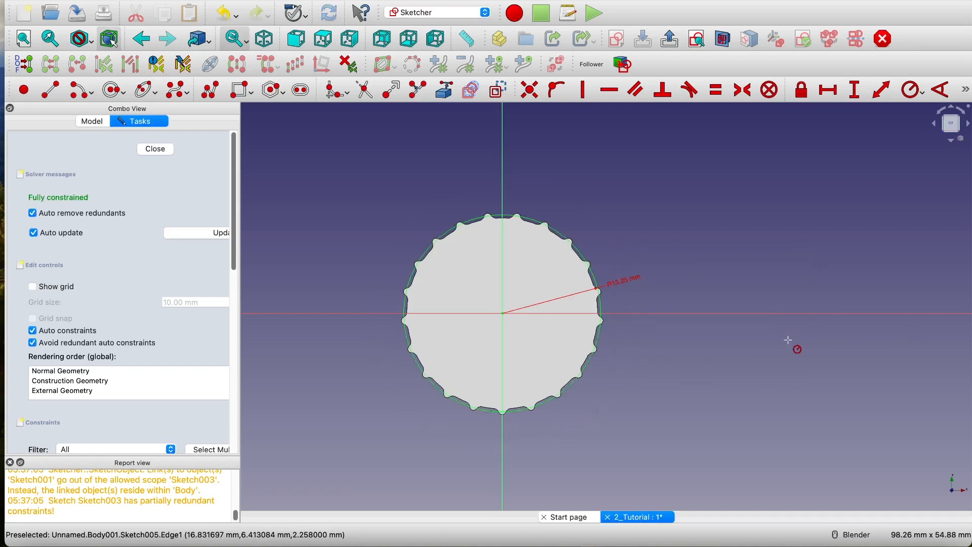
click(168, 150)
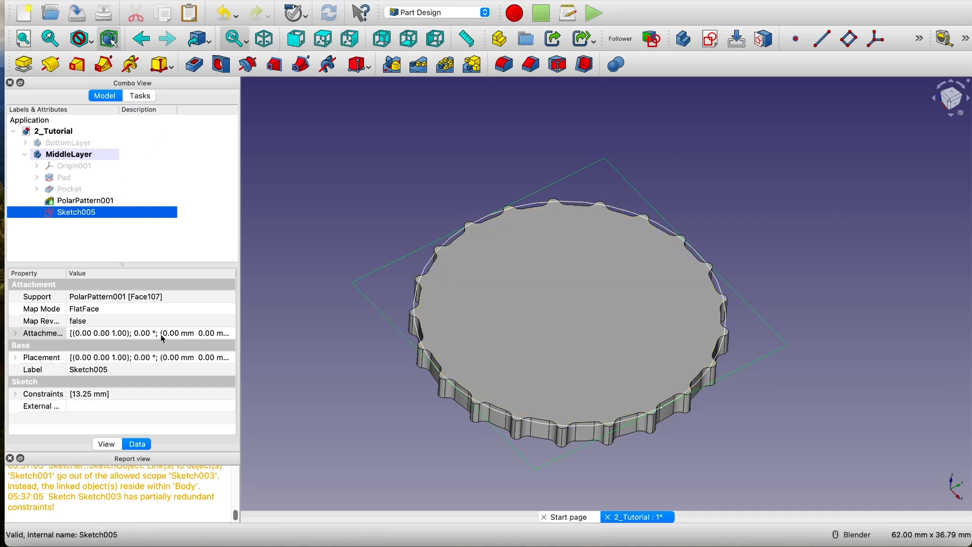
- Set the circle sketch's attachment offset to 1.25 mm in Z
click(229, 336)
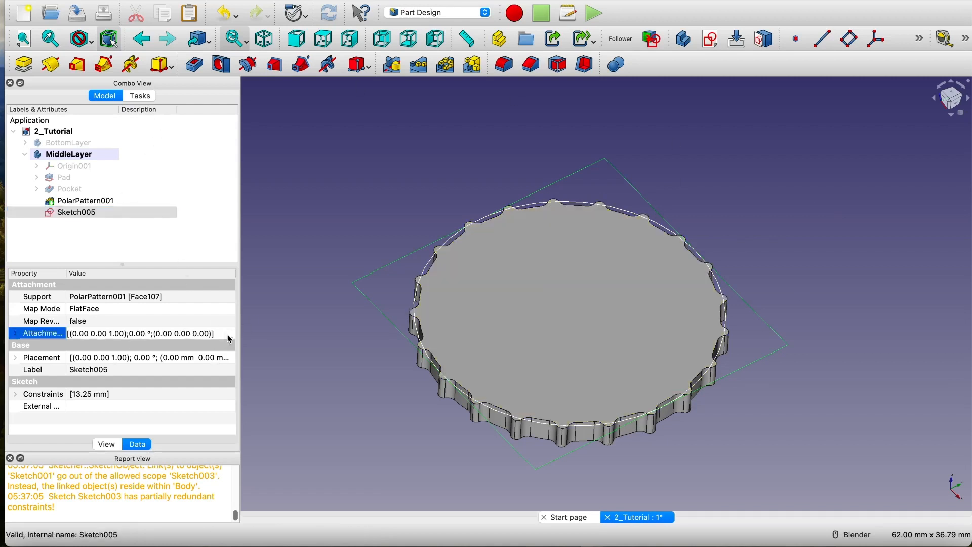
click(229, 338)
click(62, 184)
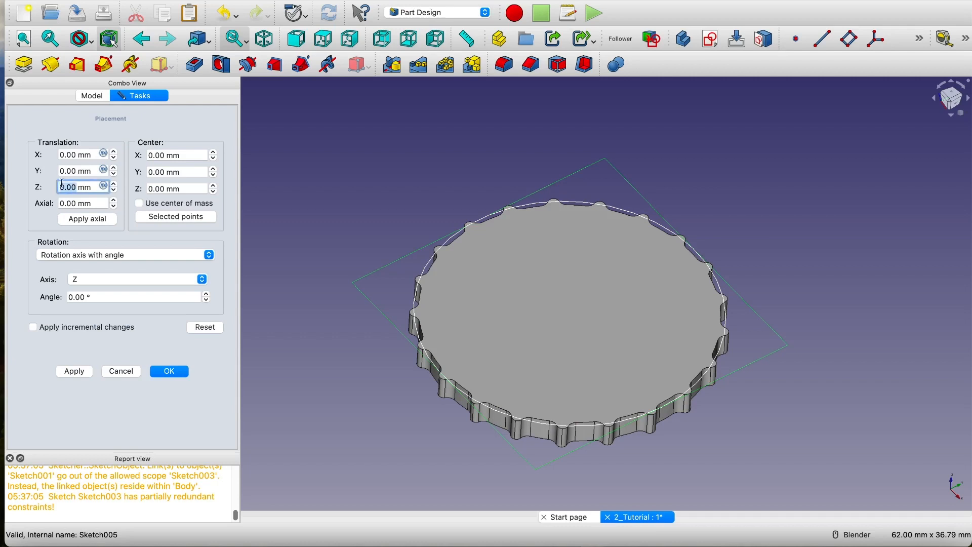
text(1.25)
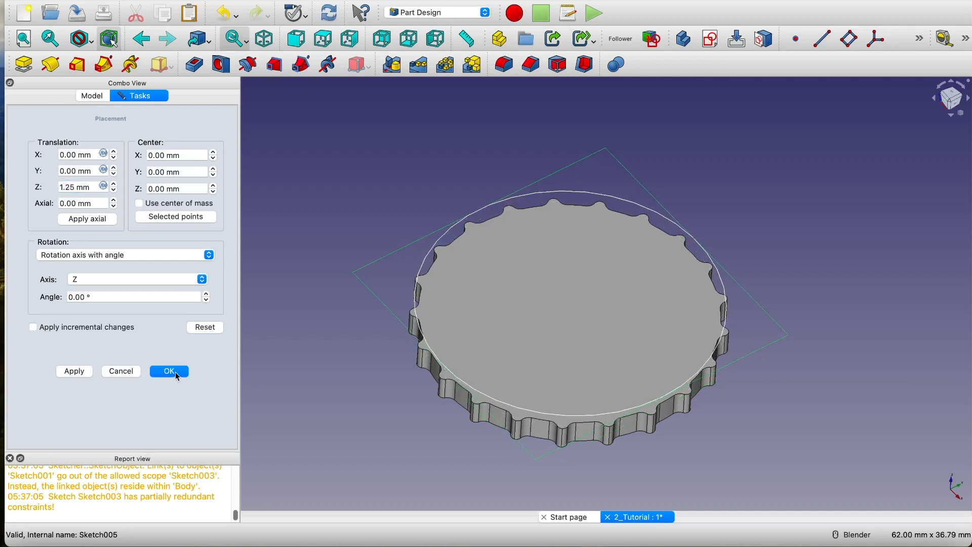
click(172, 373)
- Create an additive loft from the notched disc's top face to the offset circle sketch
mouse_move(455, 364)
middle_down()
mouse_move(439, 381)
mouse_move(495, 358)
mouse_move(505, 391)
mouse_move(500, 378)
mouse_move(529, 389)
middle_up()
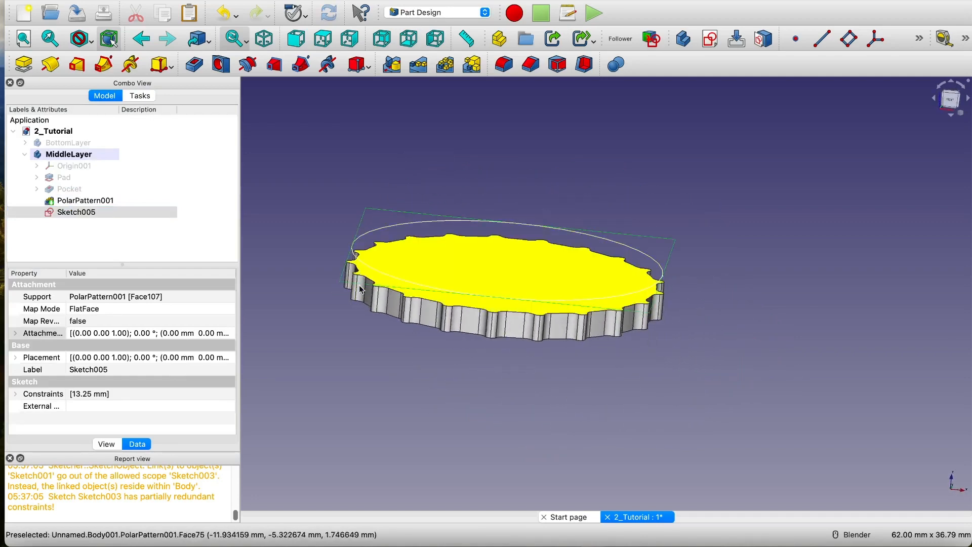
middle_drag(356, 278, 372, 309)
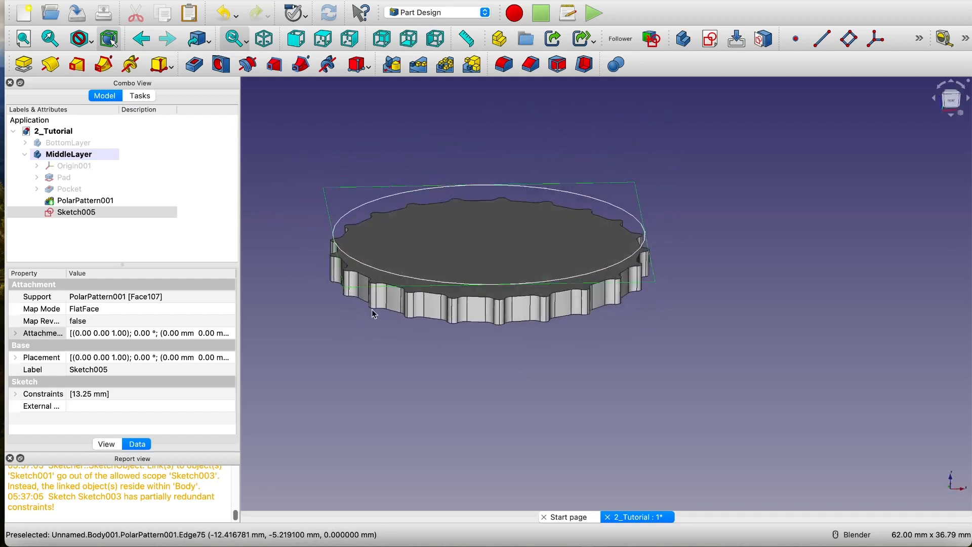
click(411, 220)
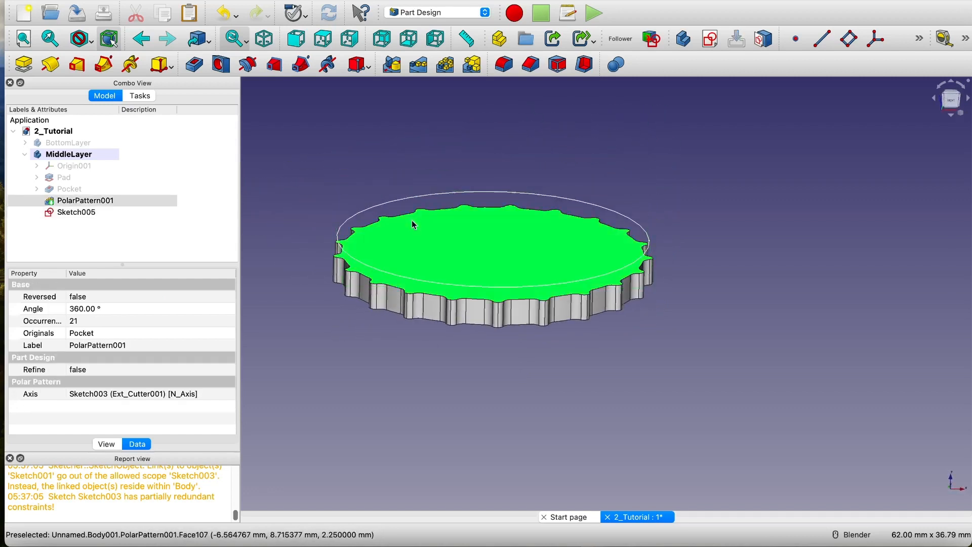
click(76, 66)
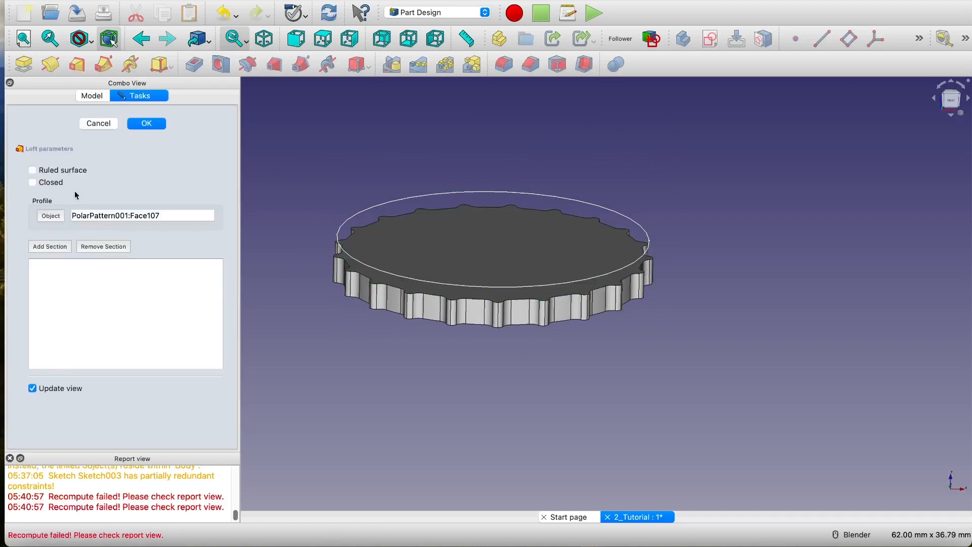
click(54, 246)
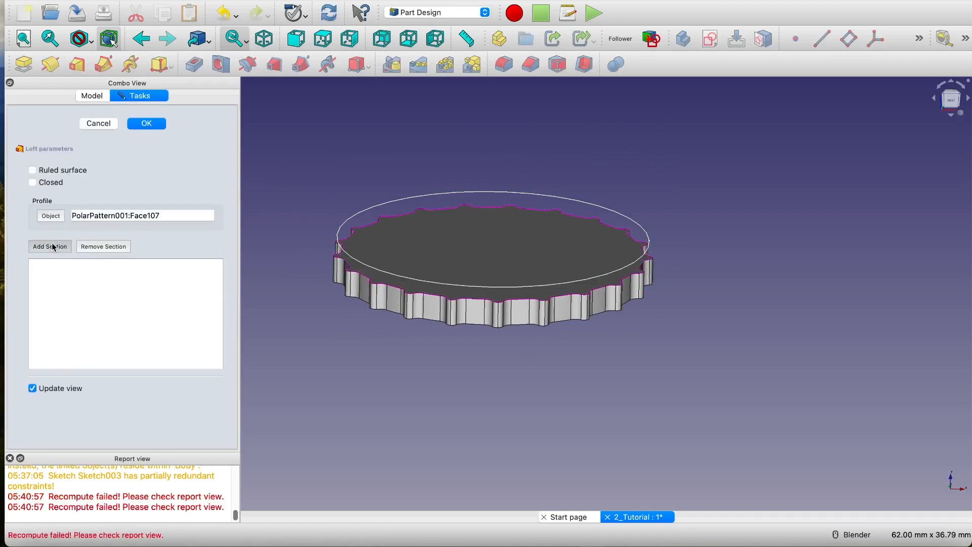
click(416, 197)
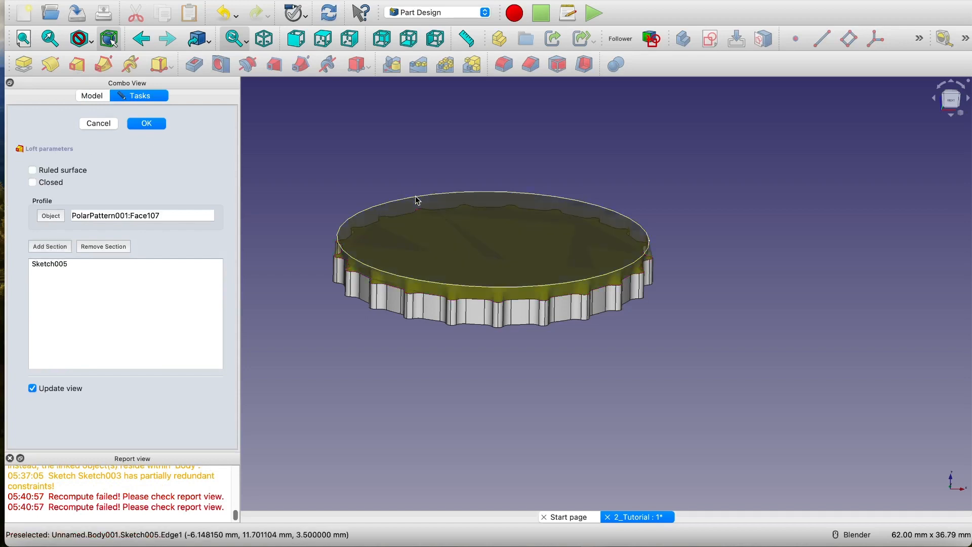
click(153, 124)
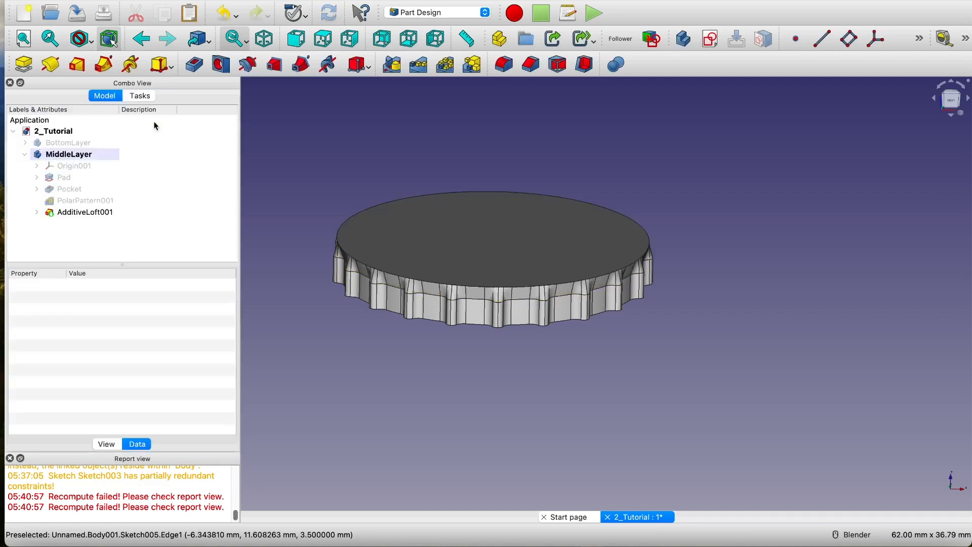
middle_drag(503, 366, 521, 304)
middle_drag(475, 279, 476, 342)
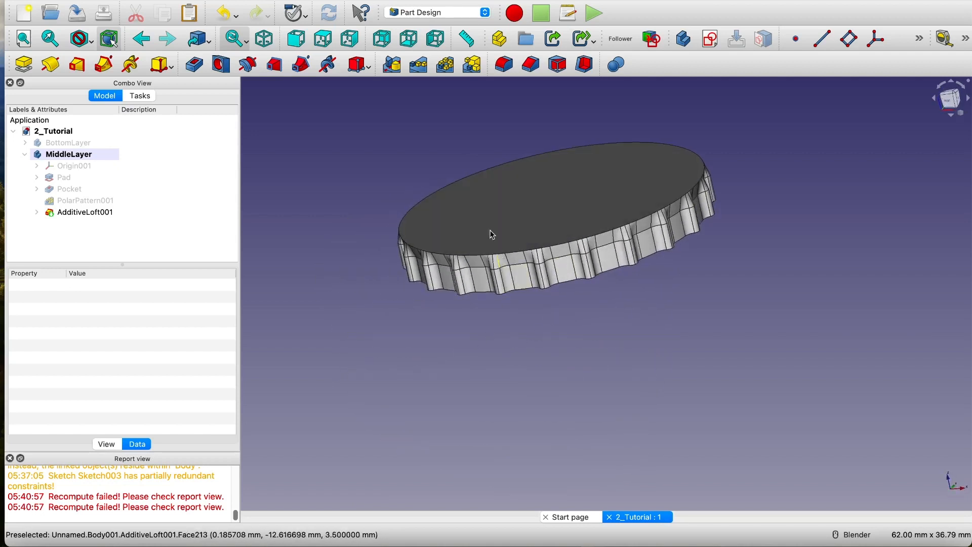
mouse_move(514, 314)
middle_down()
mouse_move(516, 303)
mouse_move(521, 332)
middle_up()
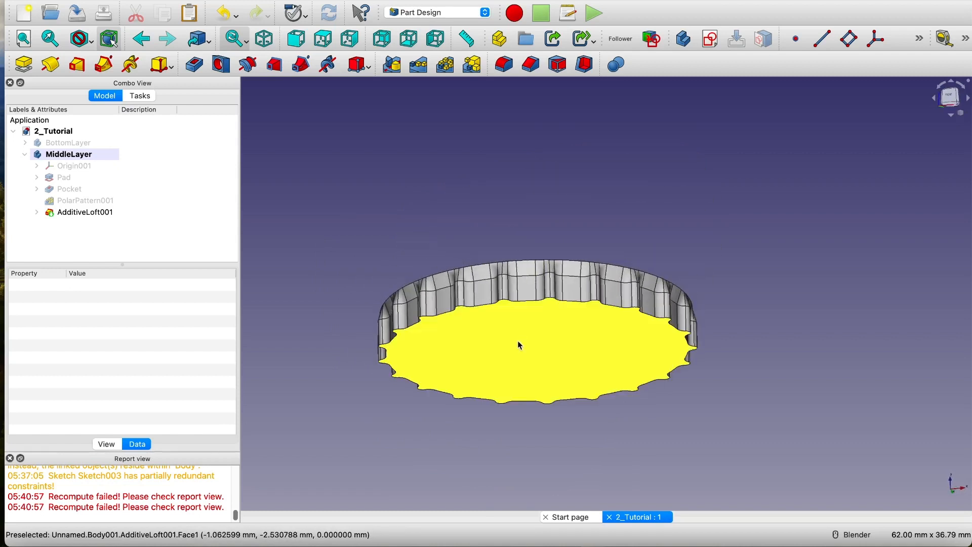
- Cut a 2.25 mm deep pocket from the notched bottom face of the lofted disc
click(557, 329)
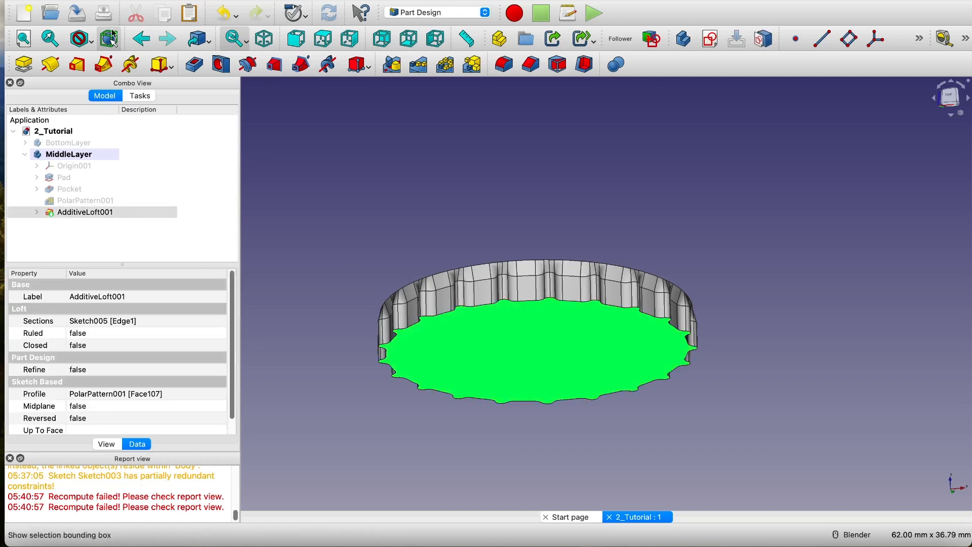
click(196, 65)
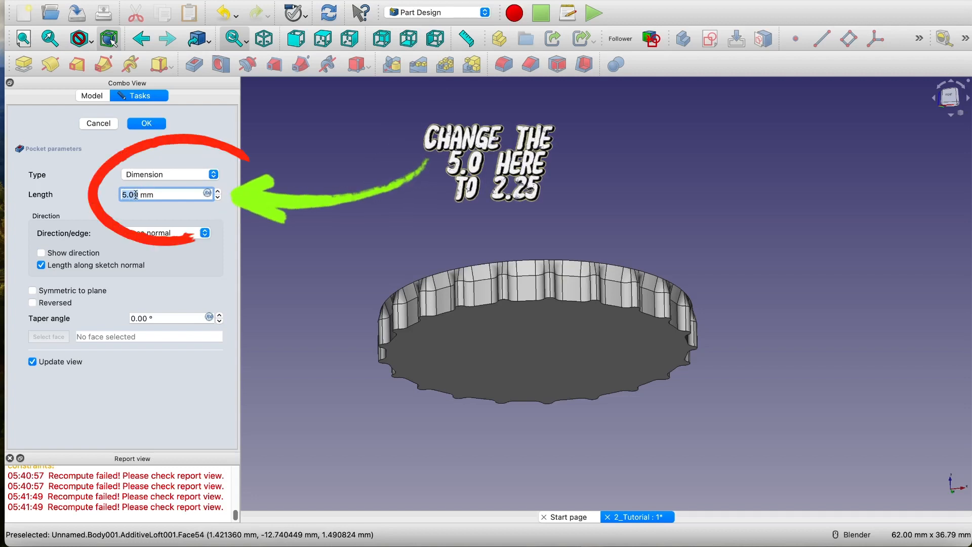
text(2.2)
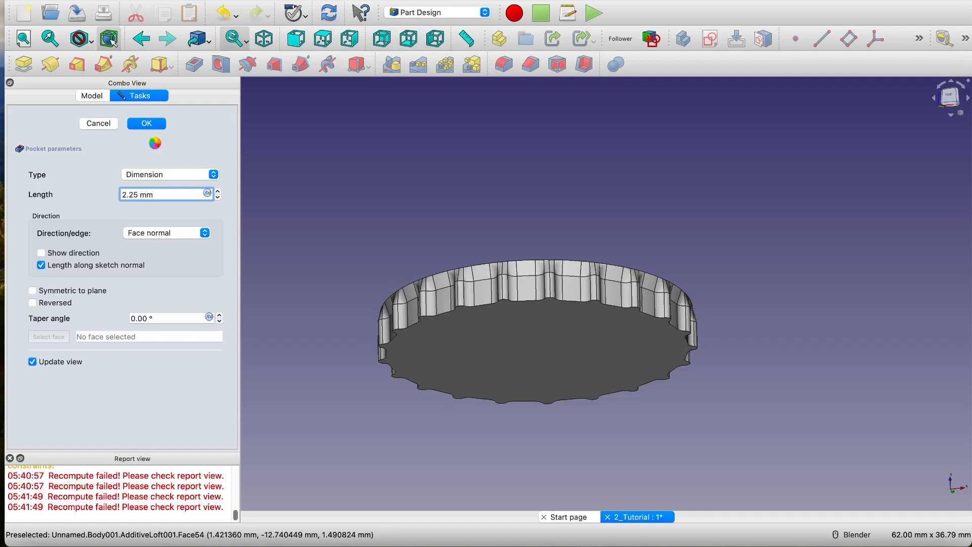
click(155, 144)
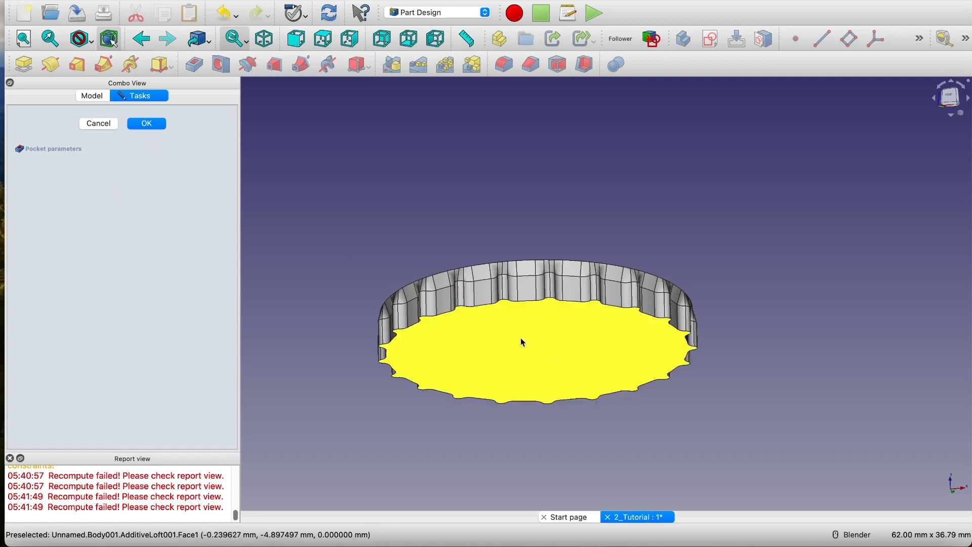
click(151, 125)
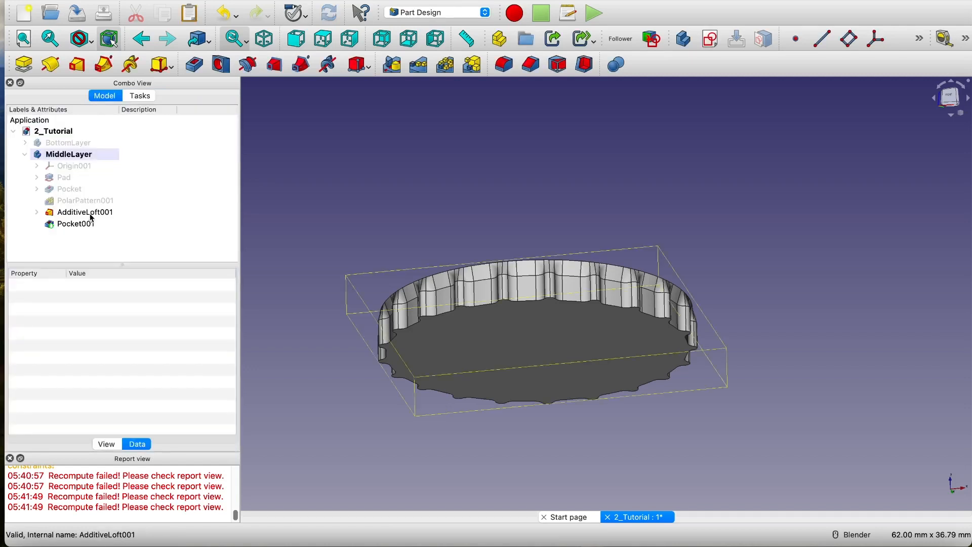
- Toggle the visibility of AdditiveLoft001 and view the pocketed disc in isometric view
click(86, 213)
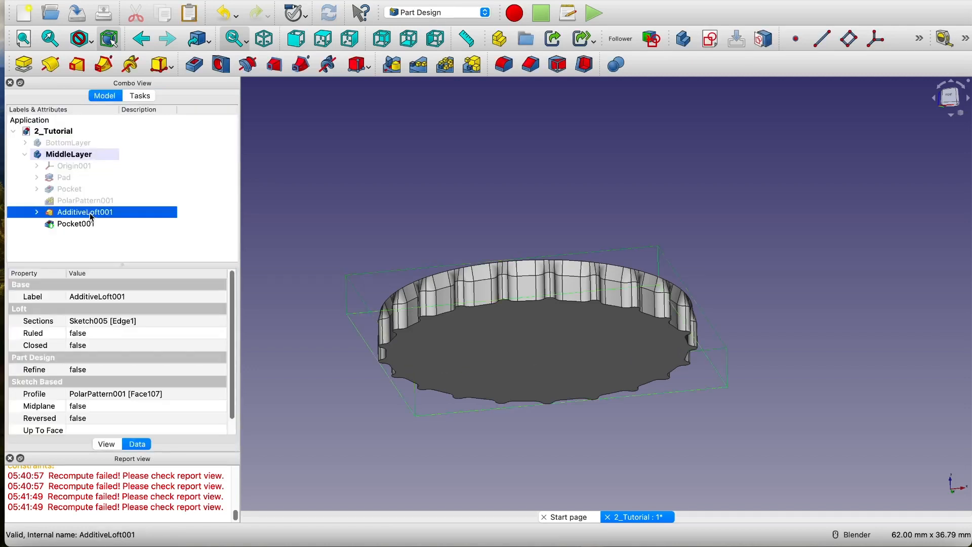
key(space)
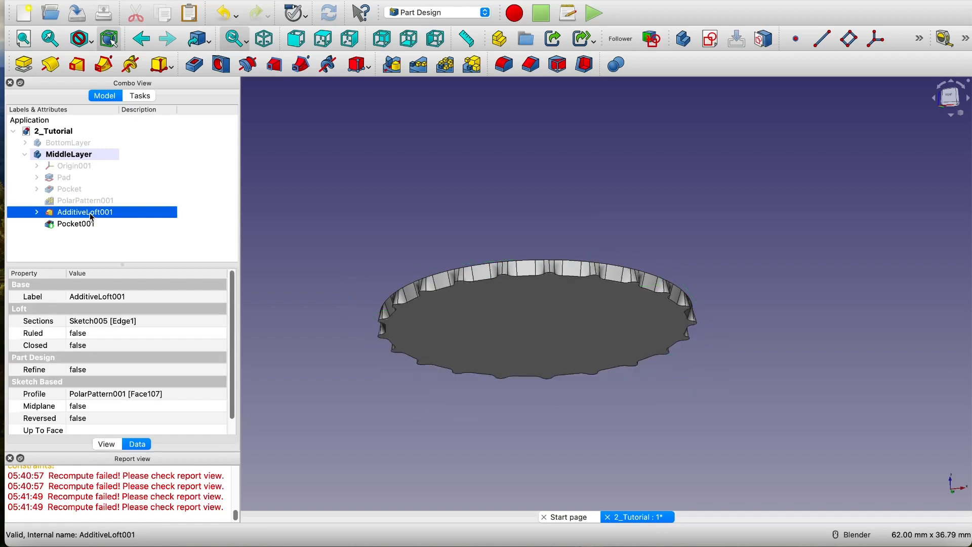
click(265, 39)
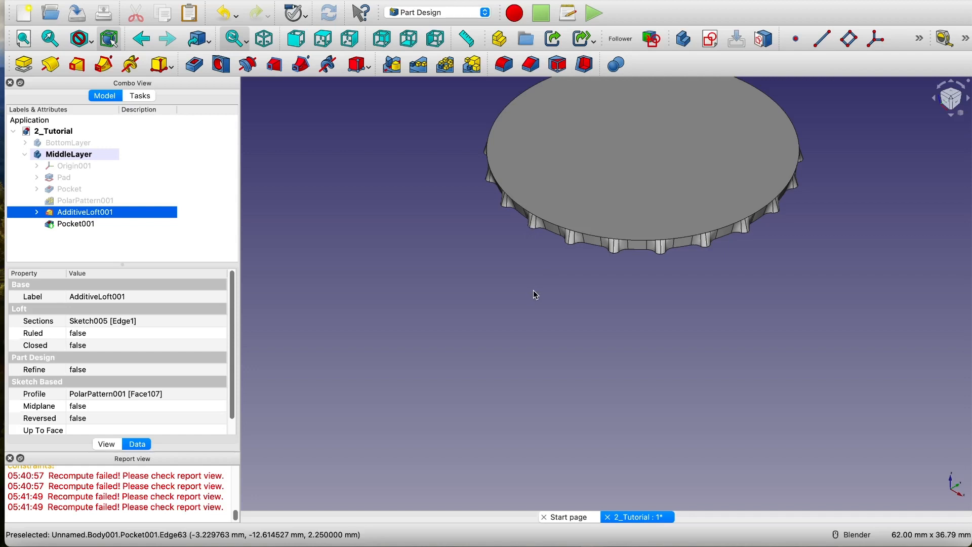
shift+middle_drag(533, 291, 442, 359)
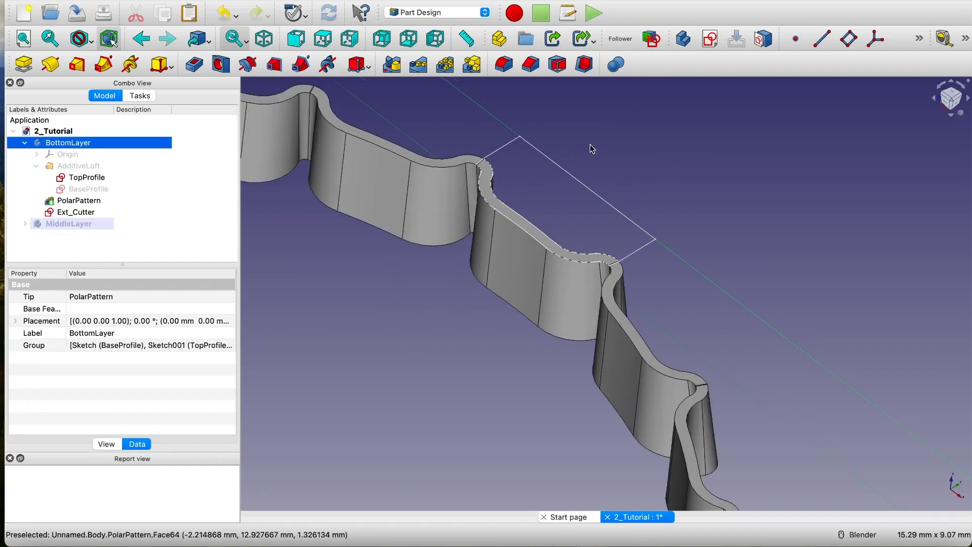
- Hide the PolarPattern feature and the Ext_Cutter sketch in the BottomLayer body, leaving TopProfile shown
click(71, 213)
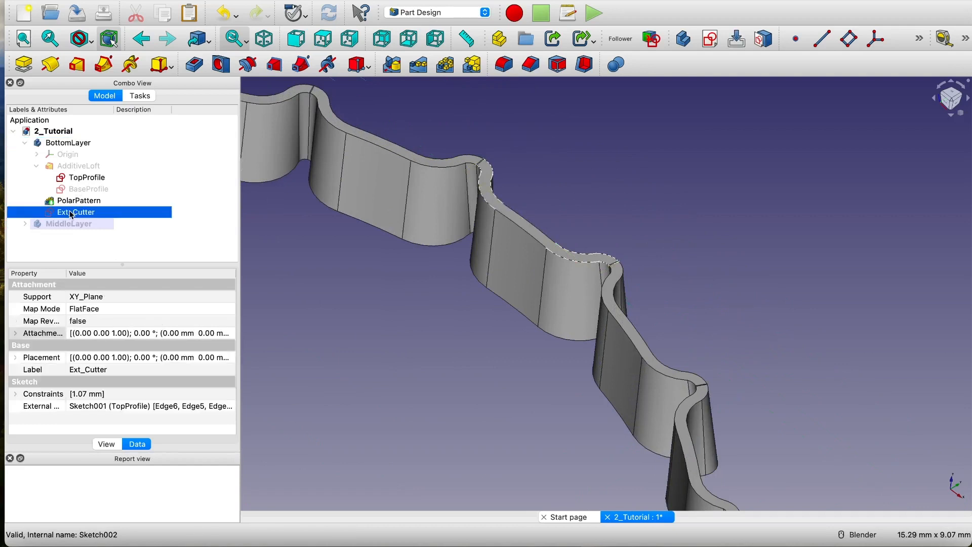
click(560, 177)
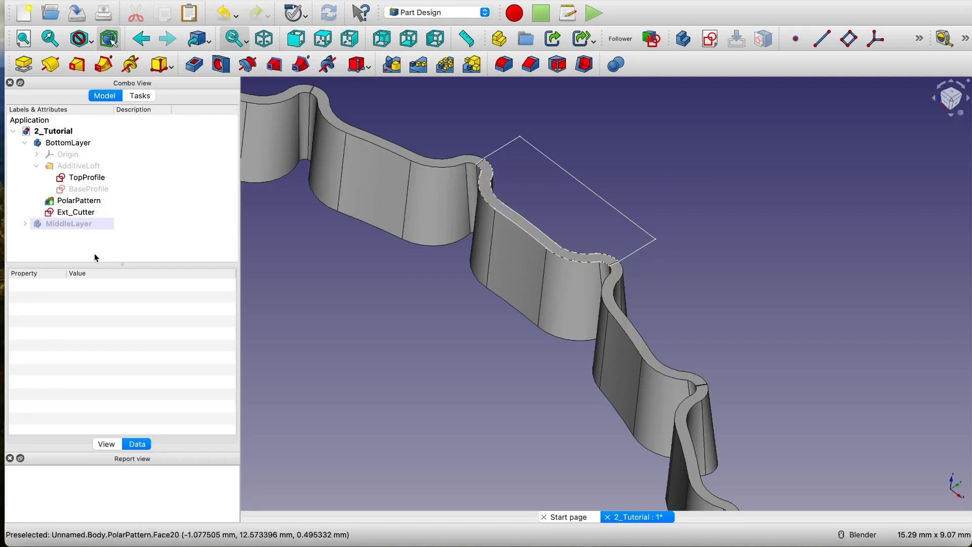
click(78, 200)
key(space)
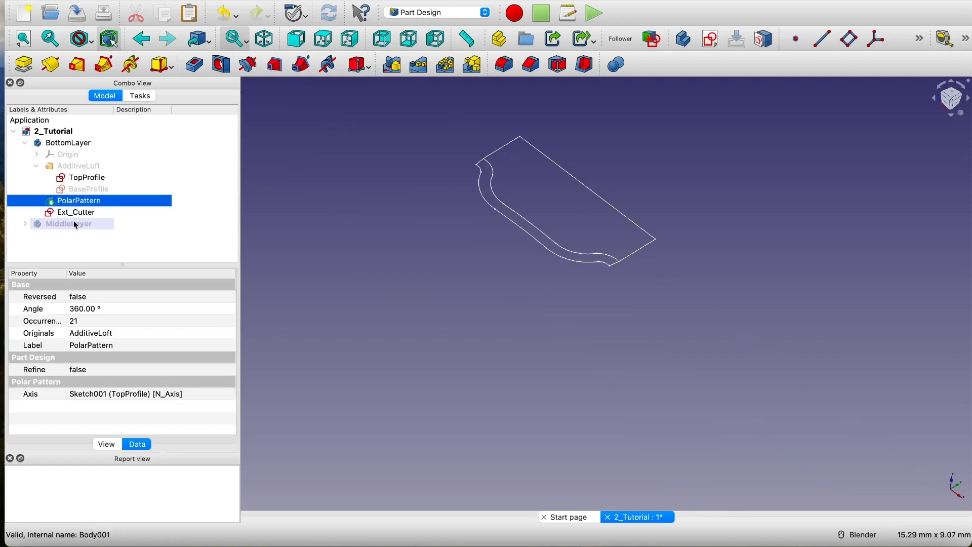
click(76, 213)
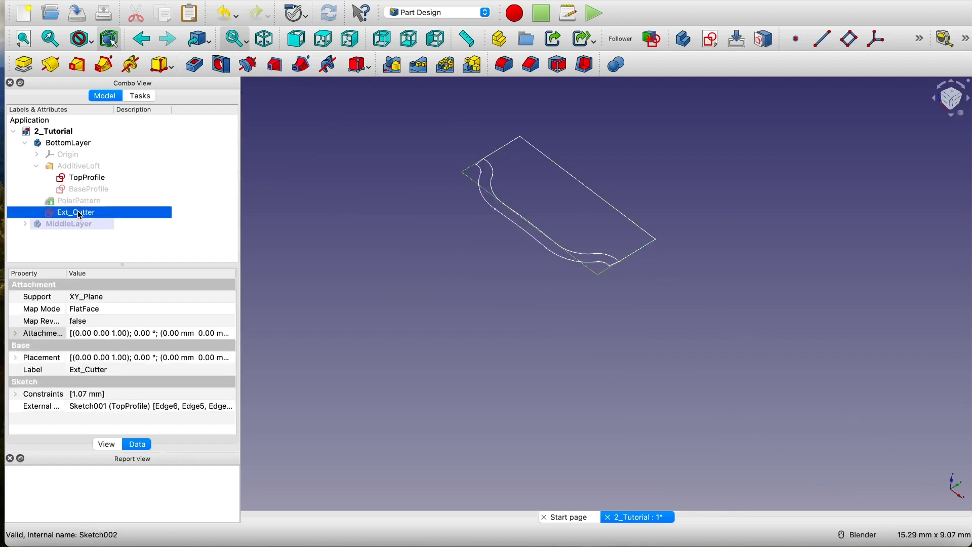
key(space)
- Create a new sketch on the XY plane of the BottomLayer body
click(70, 143)
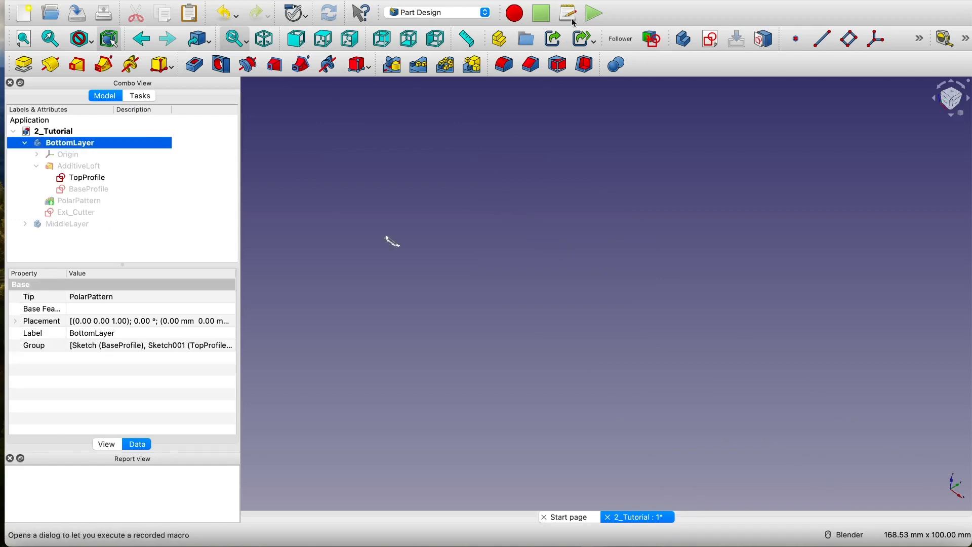
click(713, 40)
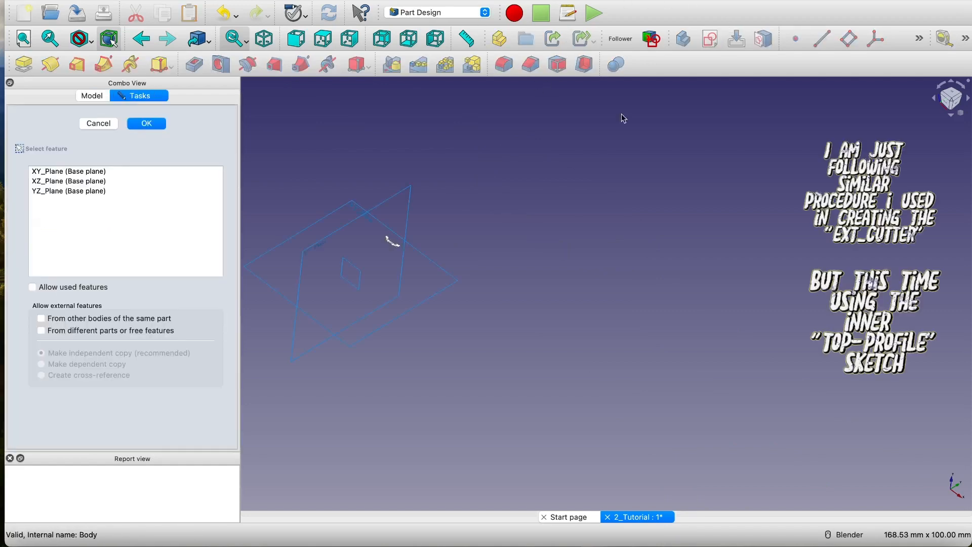
click(264, 46)
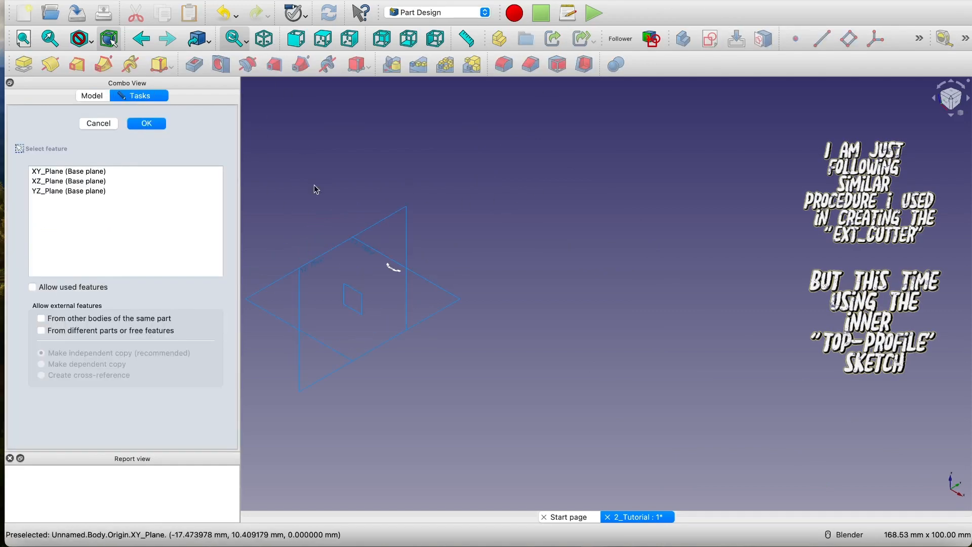
click(260, 295)
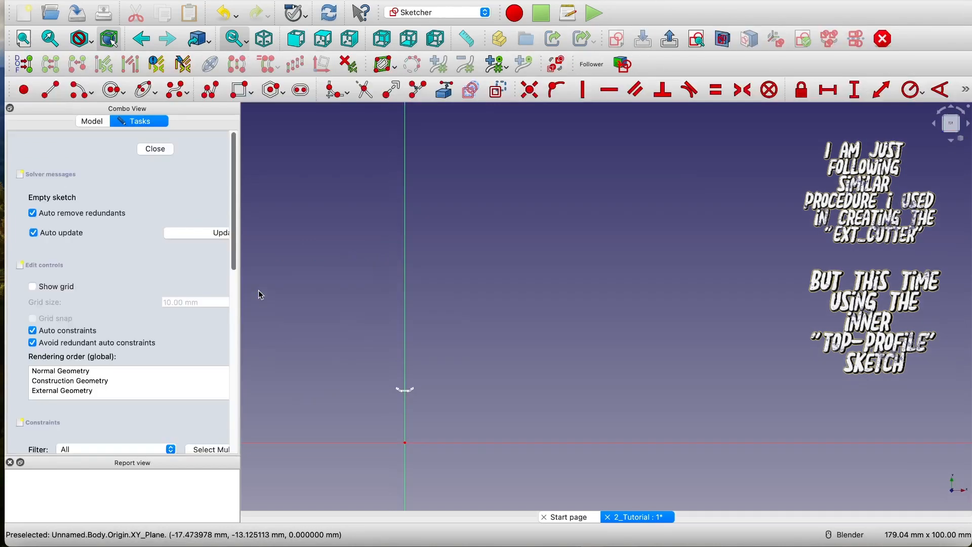
scroll(402, 400, up, 10)
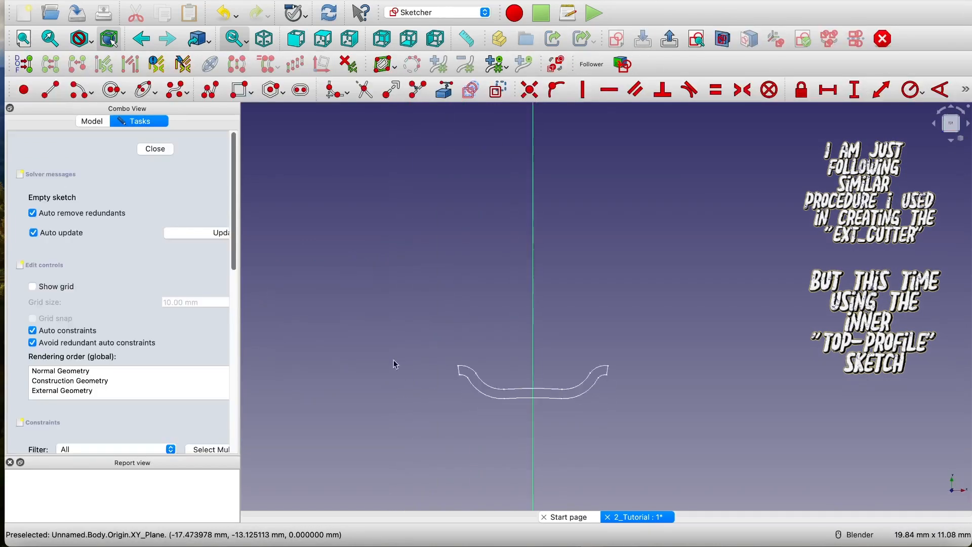
scroll(392, 325, up, 1)
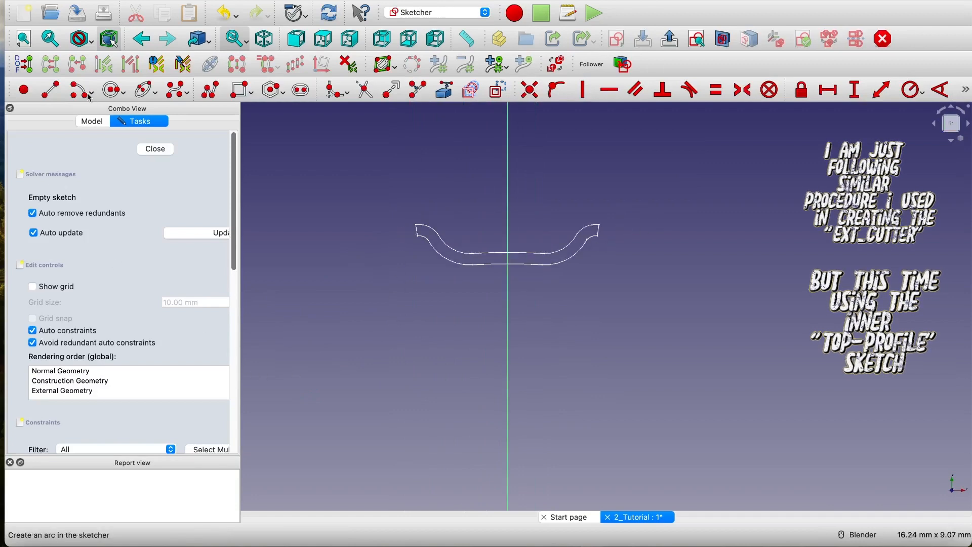
- Import the arcs along the inner edge of the TopProfile sketch as external geometry
click(444, 90)
scroll(454, 231, up, 1)
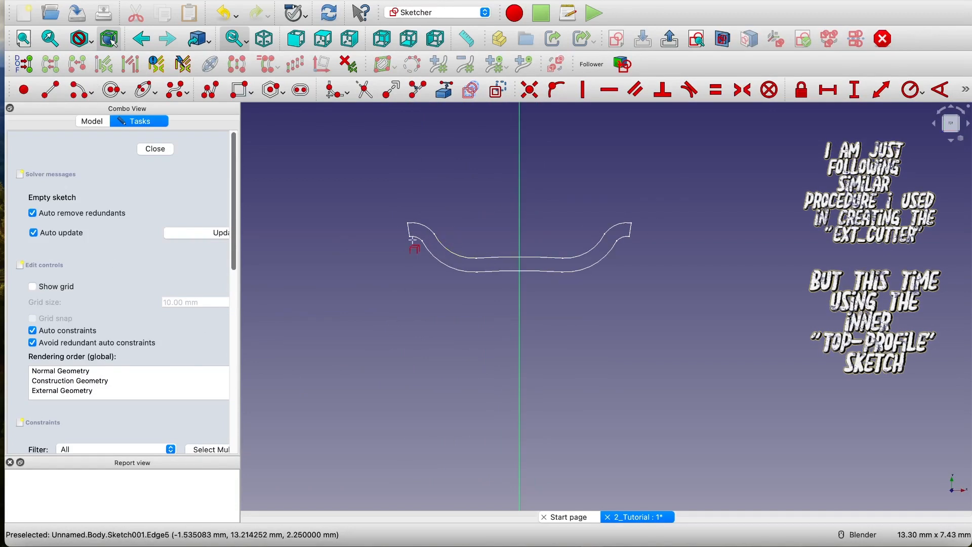
click(442, 261)
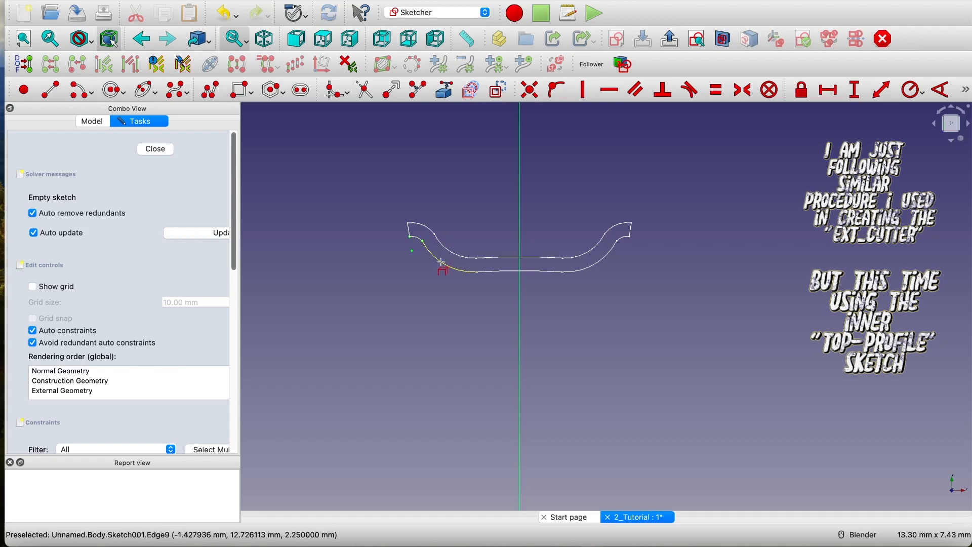
click(441, 261)
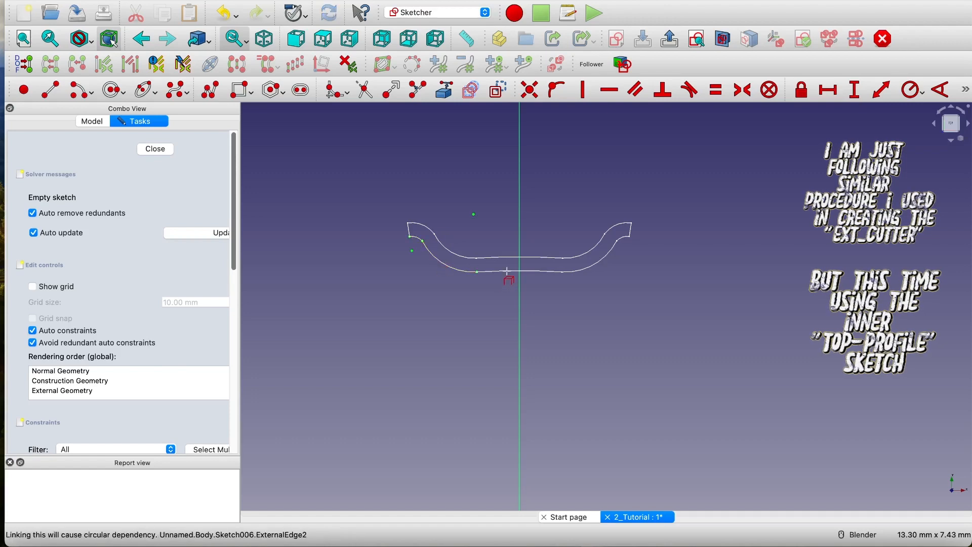
click(506, 270)
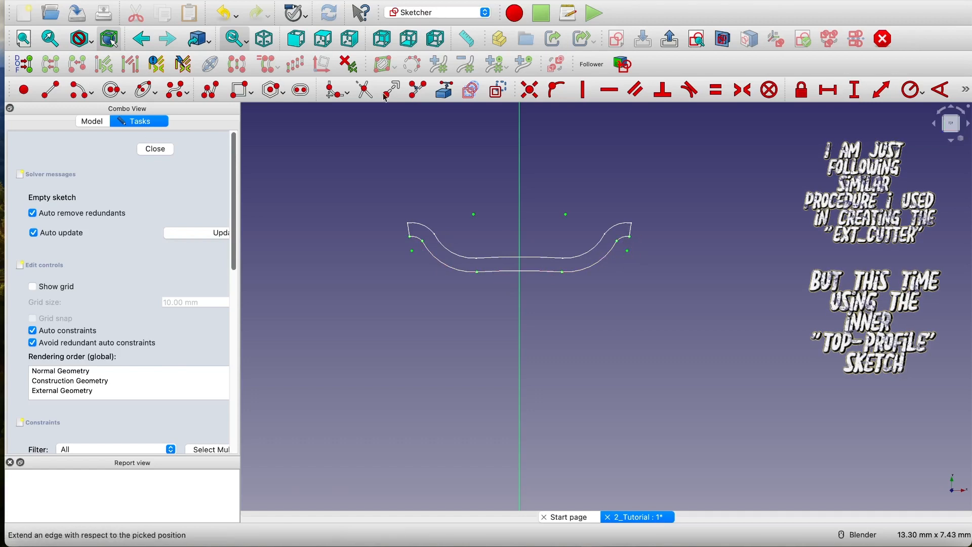
click(80, 90)
scroll(460, 242, up, 5)
click(464, 245)
click(459, 207)
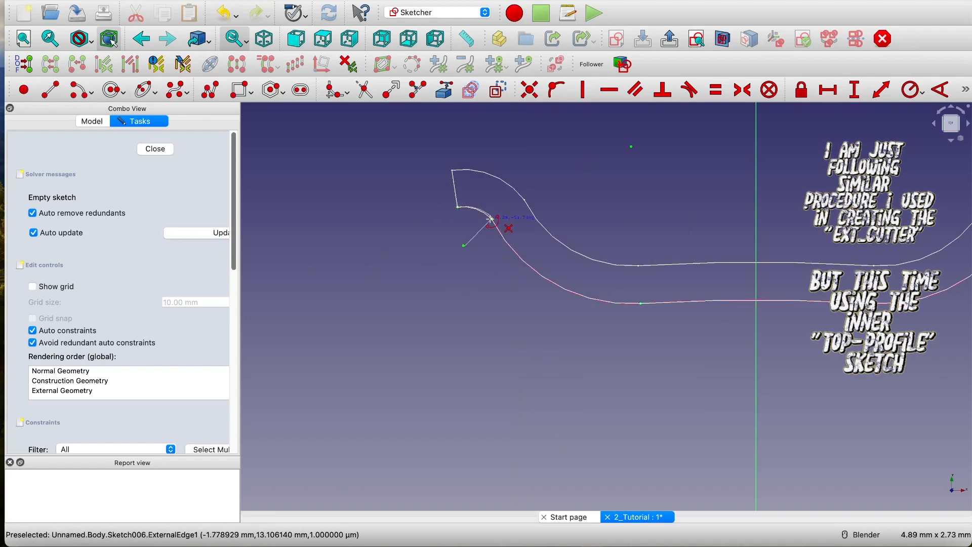
click(493, 219)
scroll(470, 207, up, 5)
scroll(478, 238, down, 5)
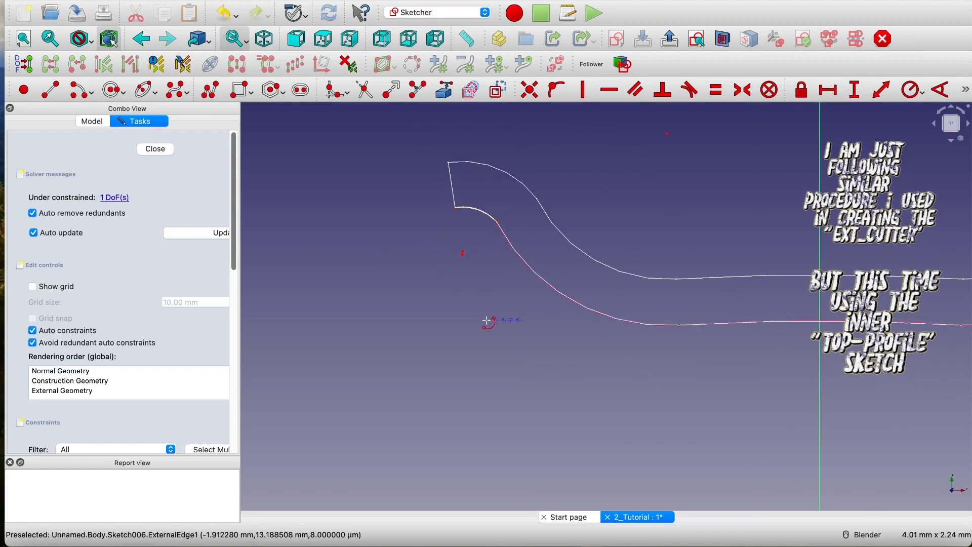
scroll(505, 303, up, 6)
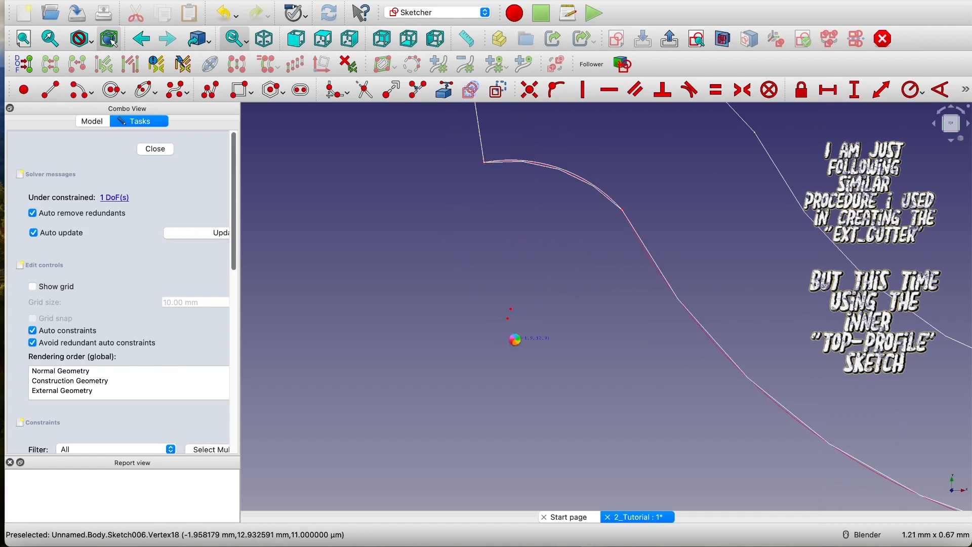
key(super+z)
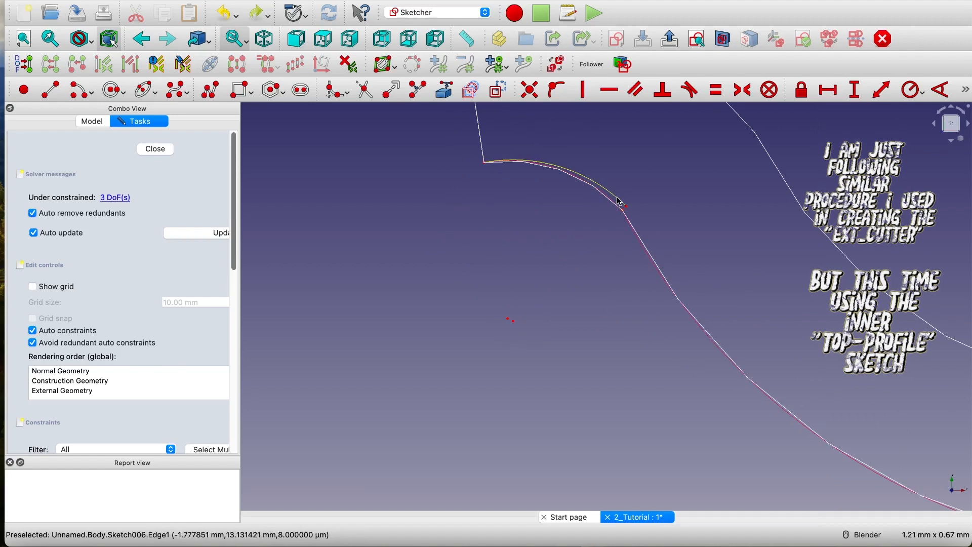
key(Delete)
- Trace the small end arc and the adjoining large arc on the left half of the imported inner edge
click(75, 93)
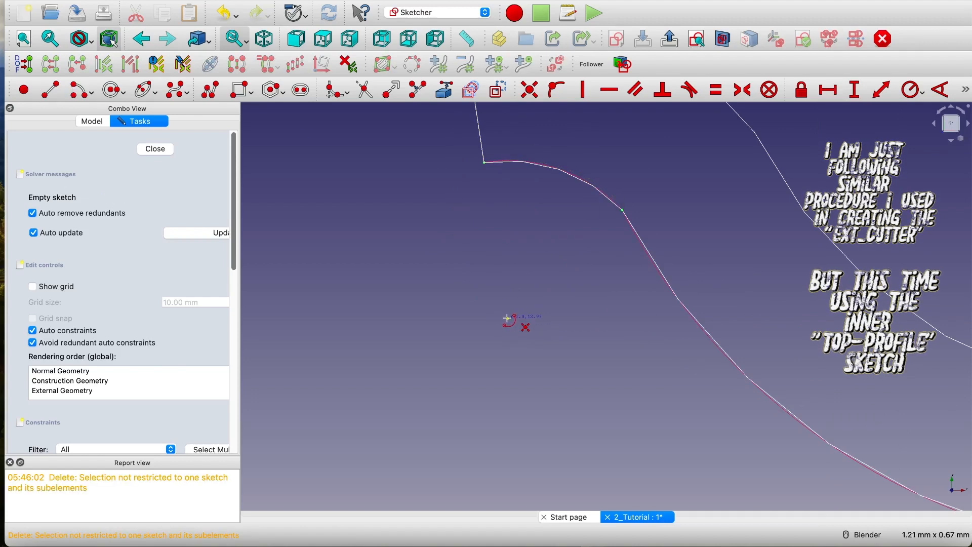
click(508, 319)
click(484, 163)
click(622, 210)
scroll(623, 210, down, 6)
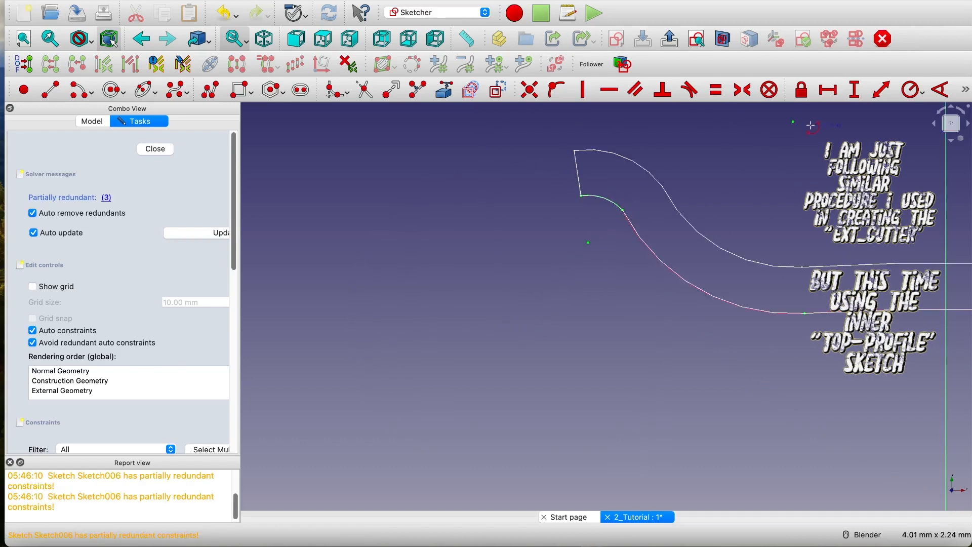
click(803, 313)
scroll(803, 313, down, 5)
- Trace the small end arc and the adjoining large arc on the right half of the imported inner edge
shift+middle_drag(731, 289, 488, 293)
scroll(787, 301, up, 5)
click(653, 286)
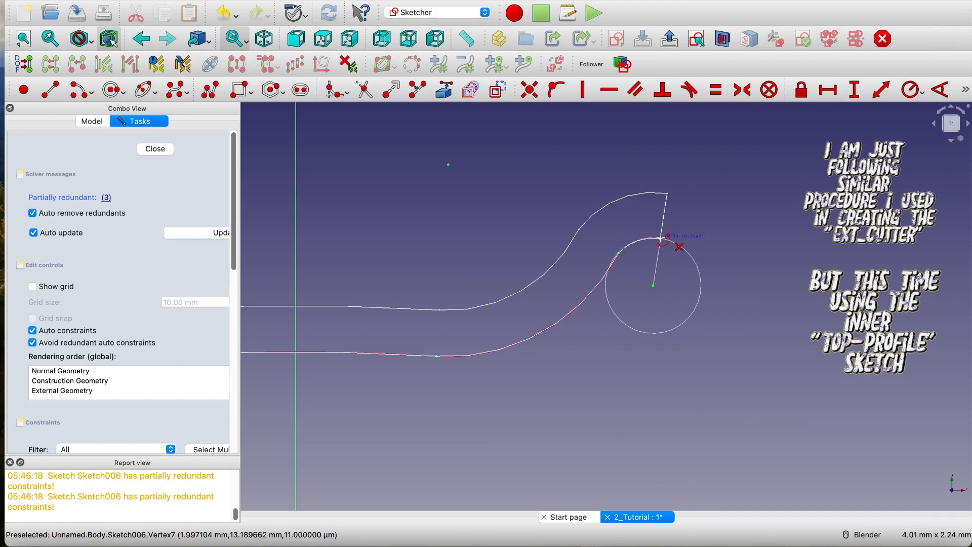
click(661, 238)
click(618, 252)
click(448, 164)
click(436, 356)
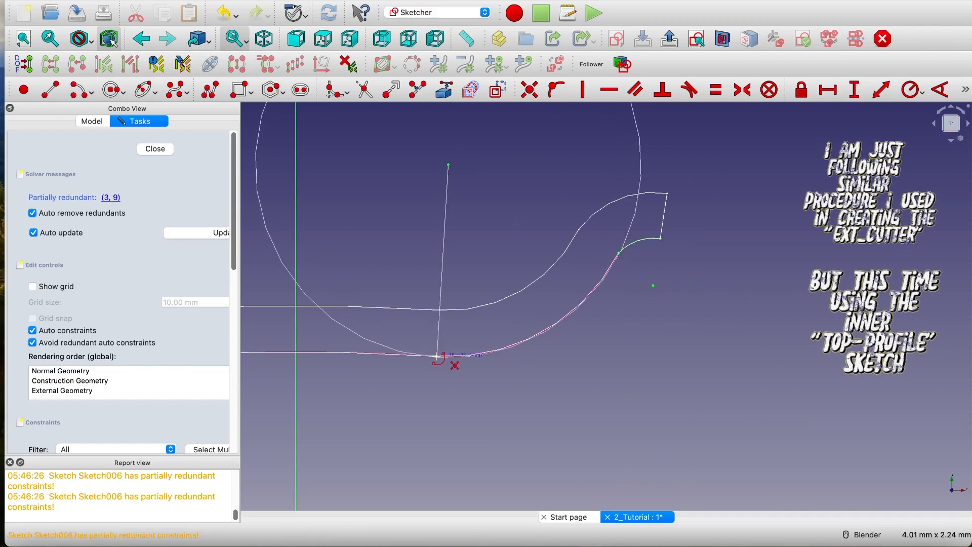
click(619, 252)
- Trace the shallow middle arc of the imported inner edge, joining the two large arcs across the vertical axis
scroll(590, 350, down, 5)
mouse_move(590, 350)
shift+middle_down()
mouse_move(567, 183)
mouse_move(601, 360)
shift+middle_up()
click(524, 489)
scroll(545, 181, up, 5)
click(601, 356)
scroll(498, 356, up, 6)
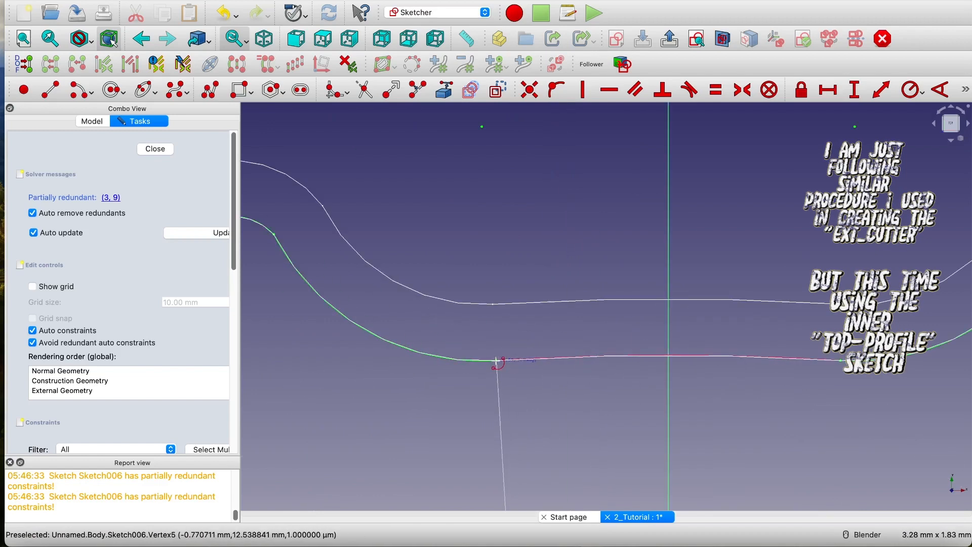
click(496, 359)
scroll(496, 360, down, 7)
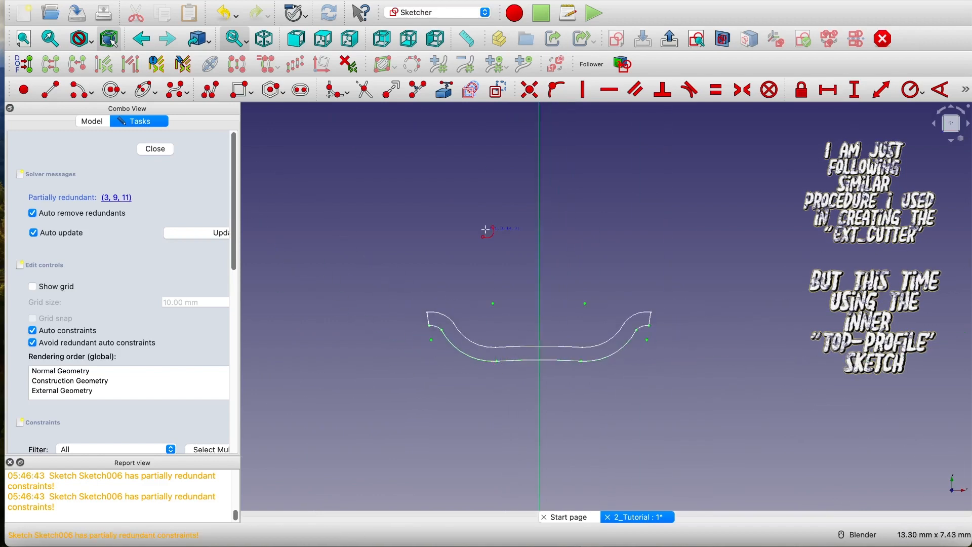
click(81, 91)
scroll(431, 339, up, 5)
click(408, 341)
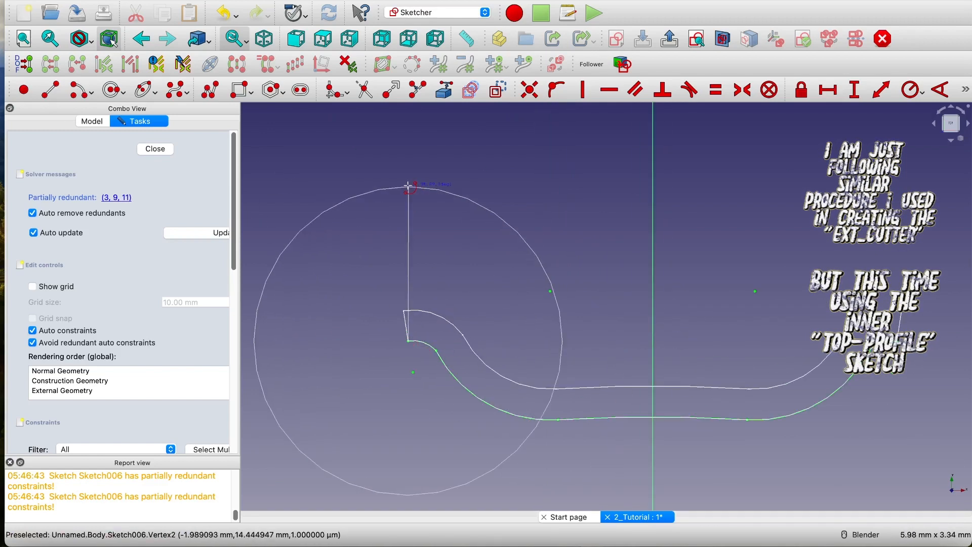
- Close the traced inner profile with a vertical line up from each end and a horizontal line joining their upper endpoints
click(50, 90)
click(408, 340)
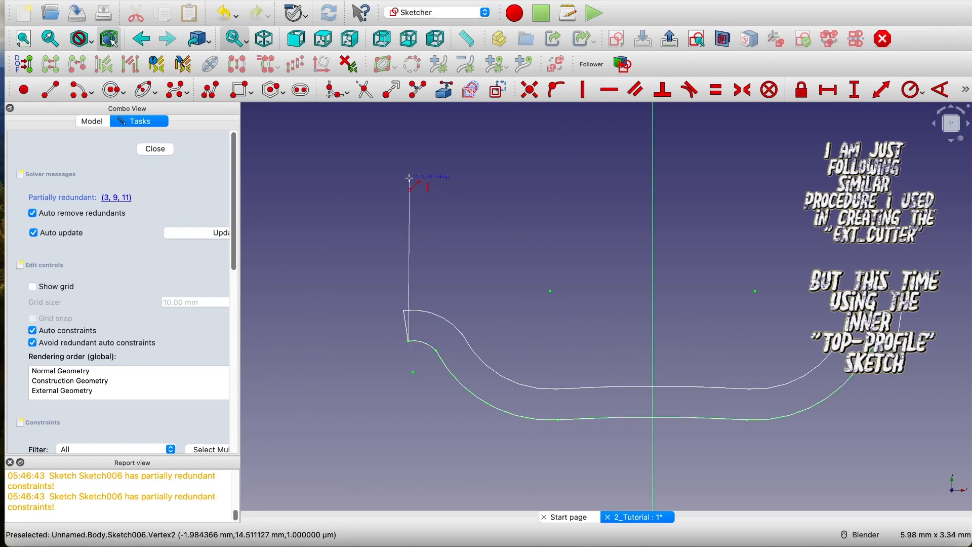
click(408, 178)
scroll(417, 211, down, 2)
click(739, 298)
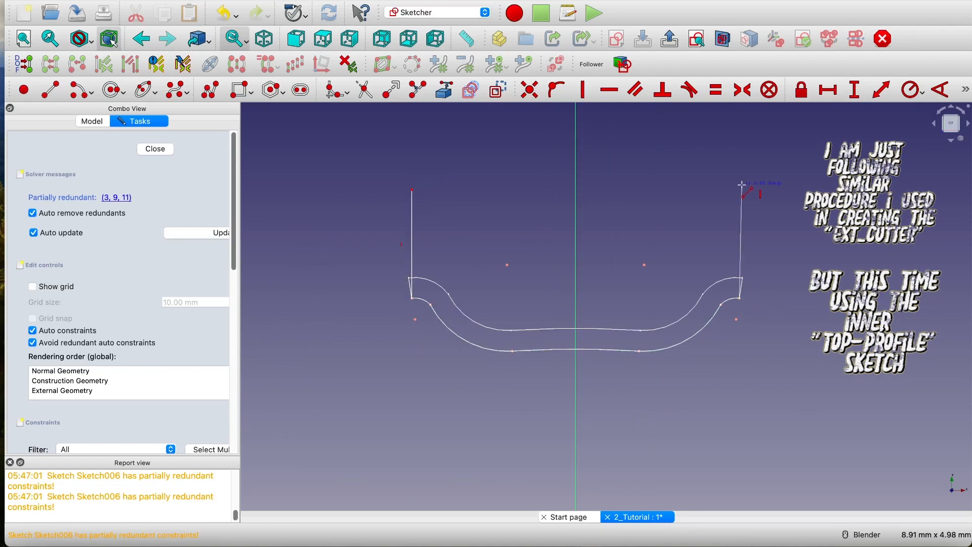
click(739, 185)
click(411, 188)
click(739, 188)
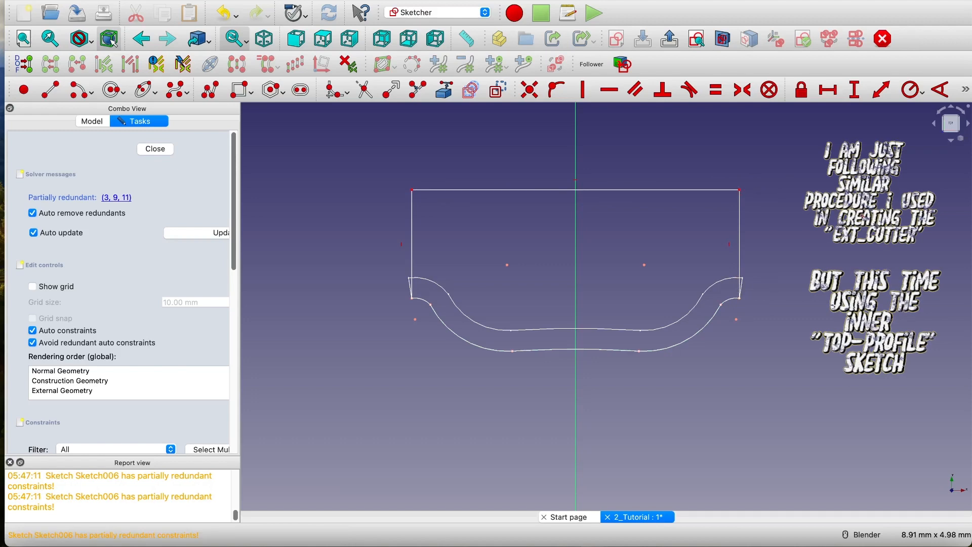
- Dimension the vertical length of the profile's right side line and finish the sketch
click(742, 232)
key(Return)
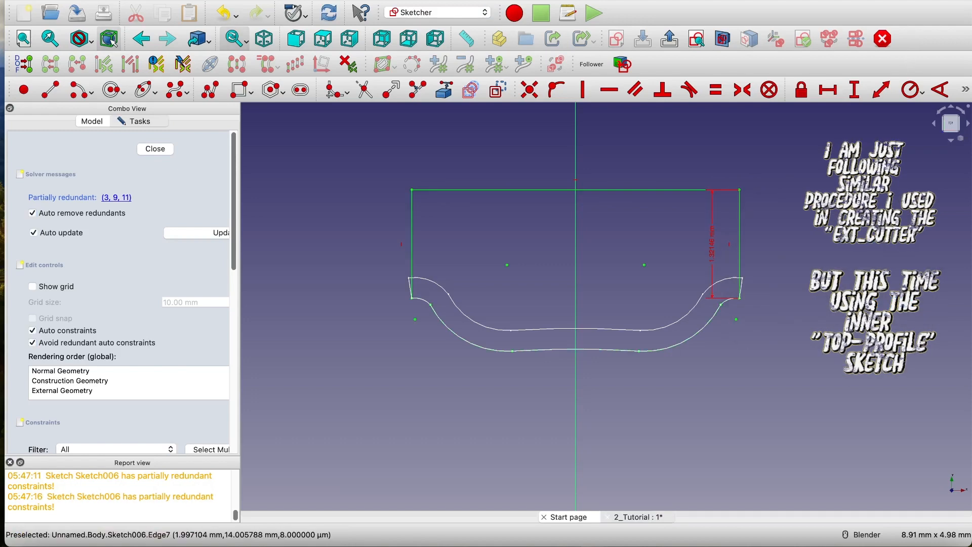
click(156, 149)
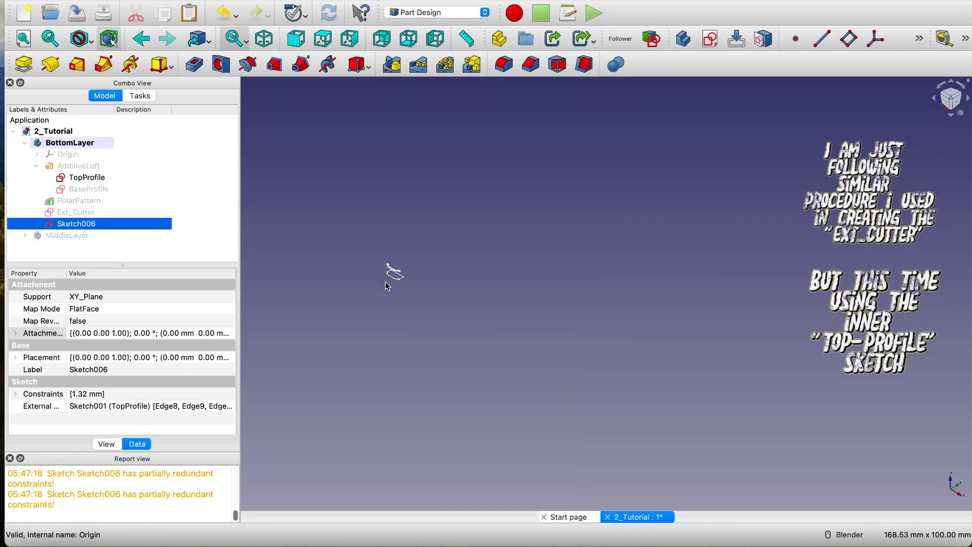
- Compare the new inner cutter sketch with the Ext_Cutter sketch, leaving Ext_Cutter hidden
scroll(397, 246, down, 2)
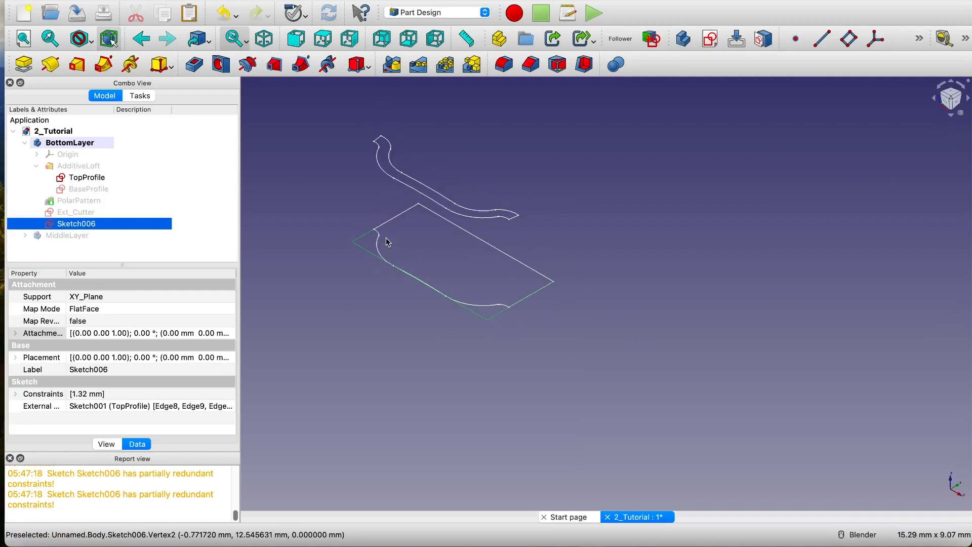
click(93, 216)
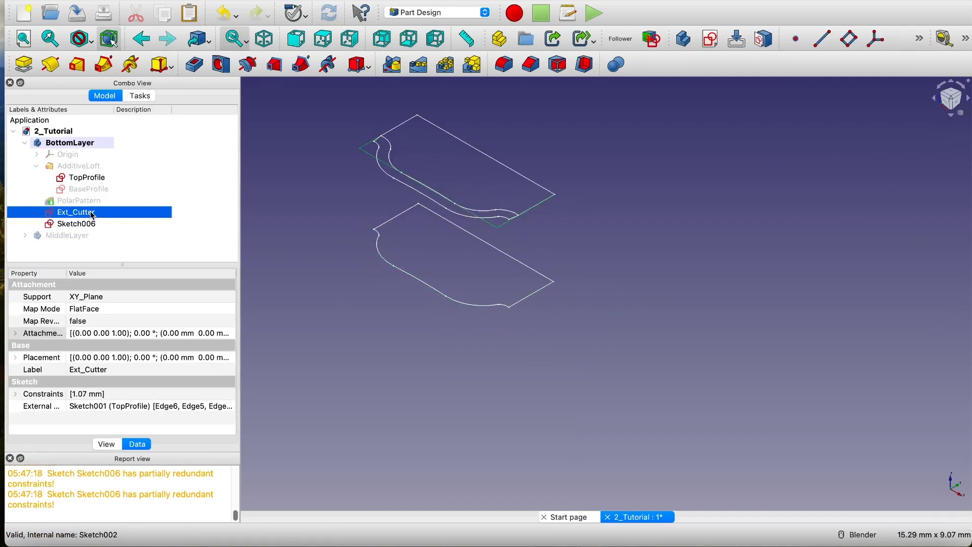
key(space)
- Rename the new inner cutter sketch as Int_Cutter
right_click(72, 225)
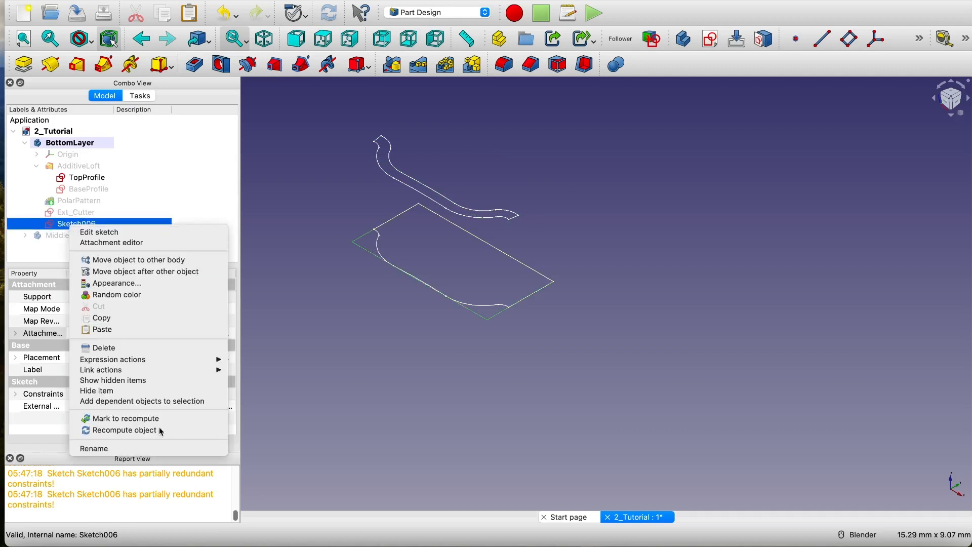
click(133, 449)
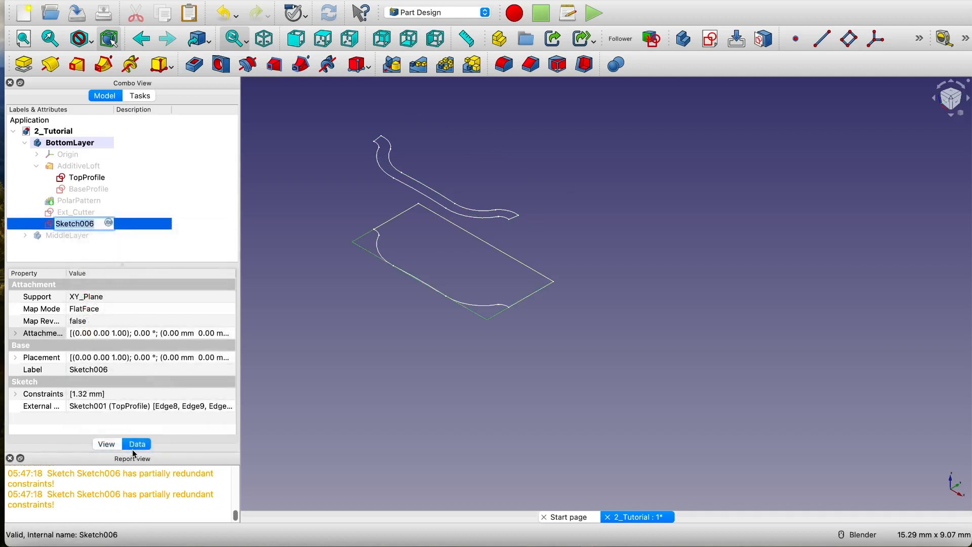
text(Int_Cutter)
key(Return)
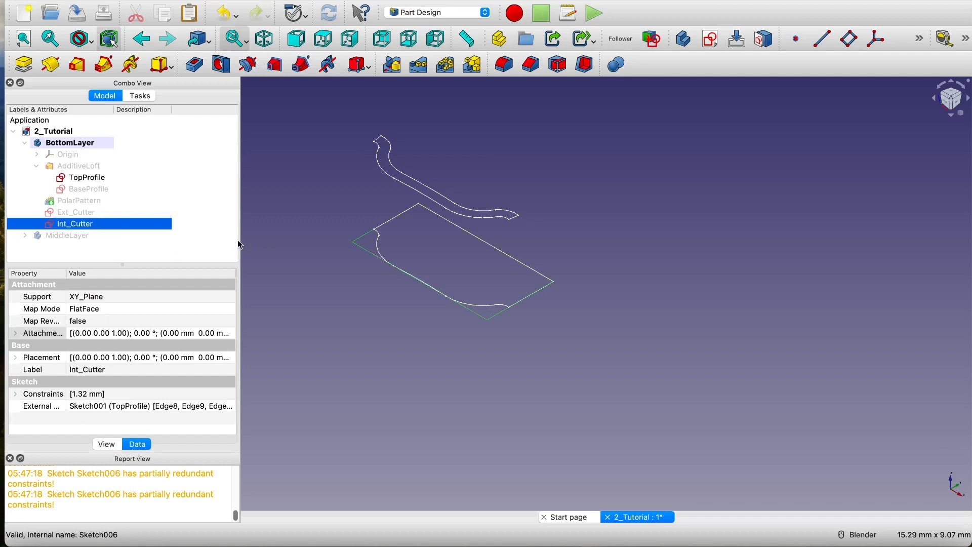
- Offset the Int_Cutter sketch's attachment by 2.25 mm along Z
drag(240, 245, 260, 245)
click(93, 223)
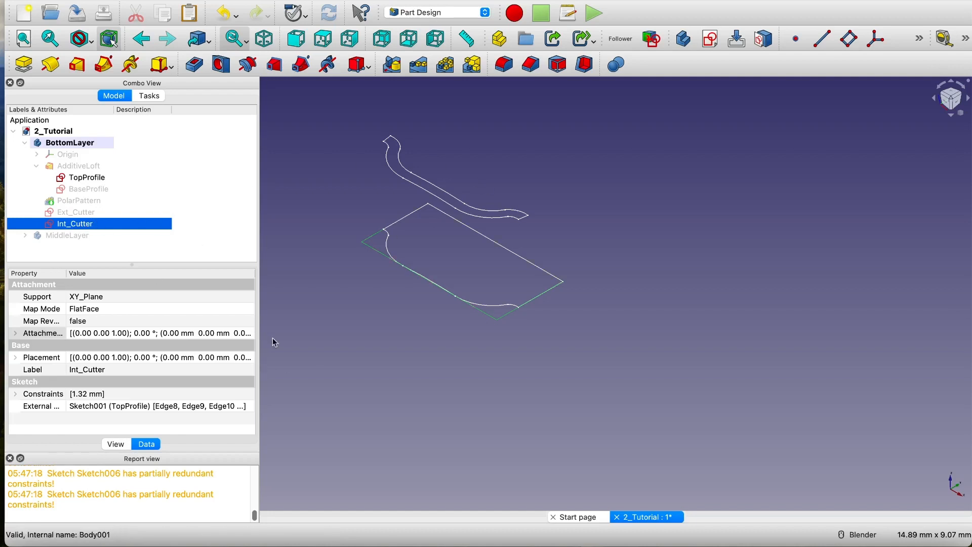
click(249, 338)
click(249, 336)
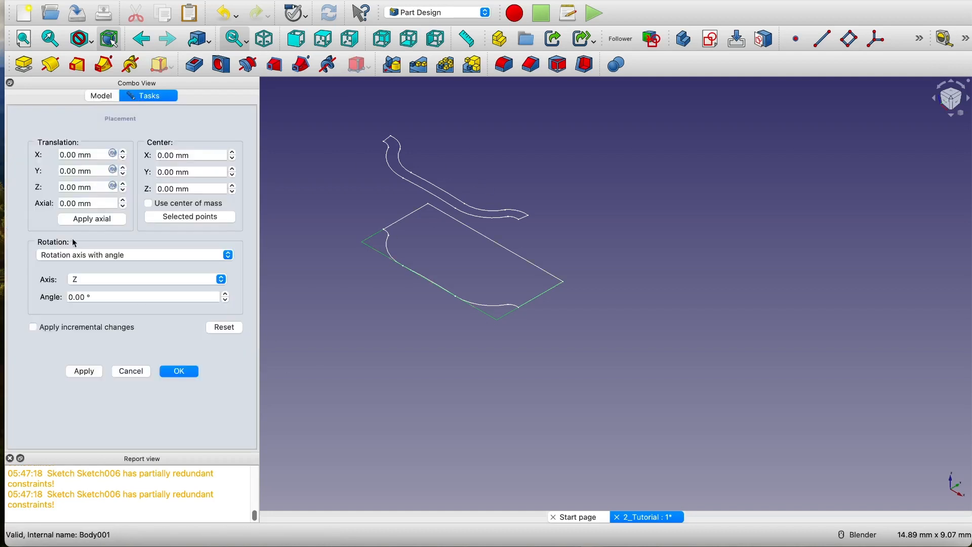
double_click(64, 188)
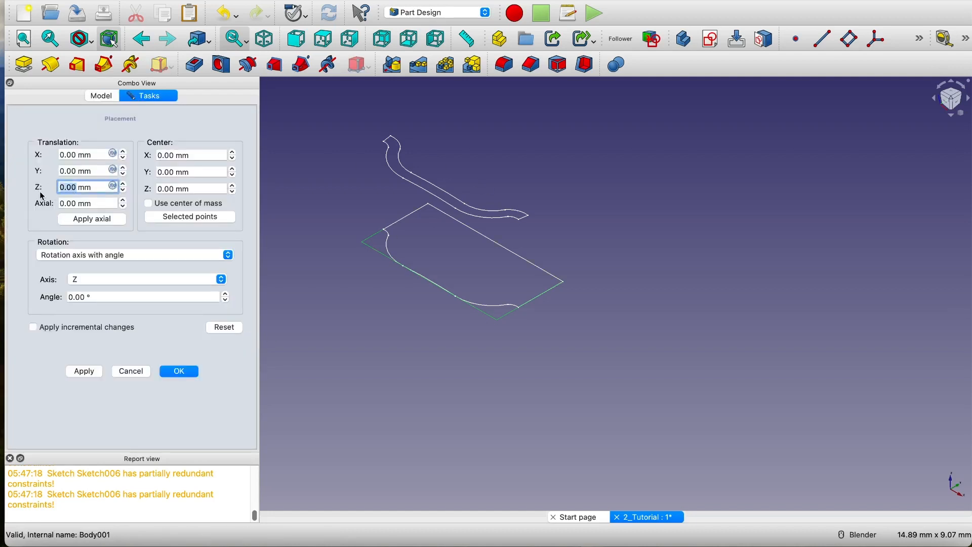
text(2.25)
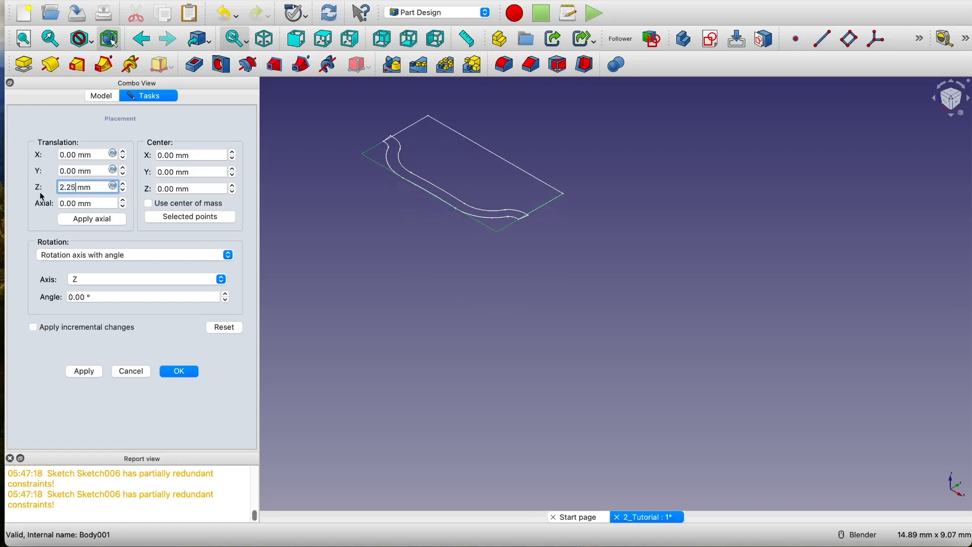
click(193, 378)
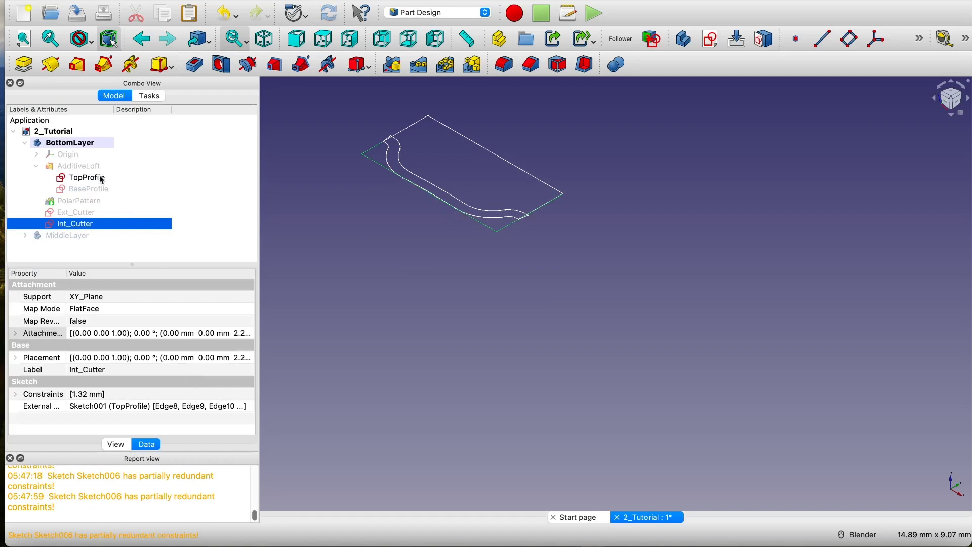
- Hide the TopProfile sketch and compare Int_Cutter with Ext_Cutter, leaving only Int_Cutter shown
click(102, 178)
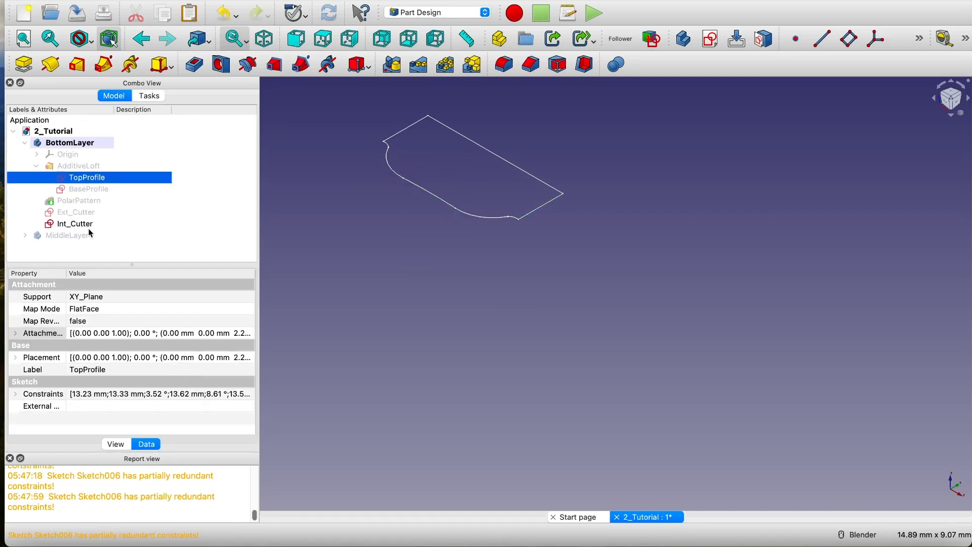
click(80, 213)
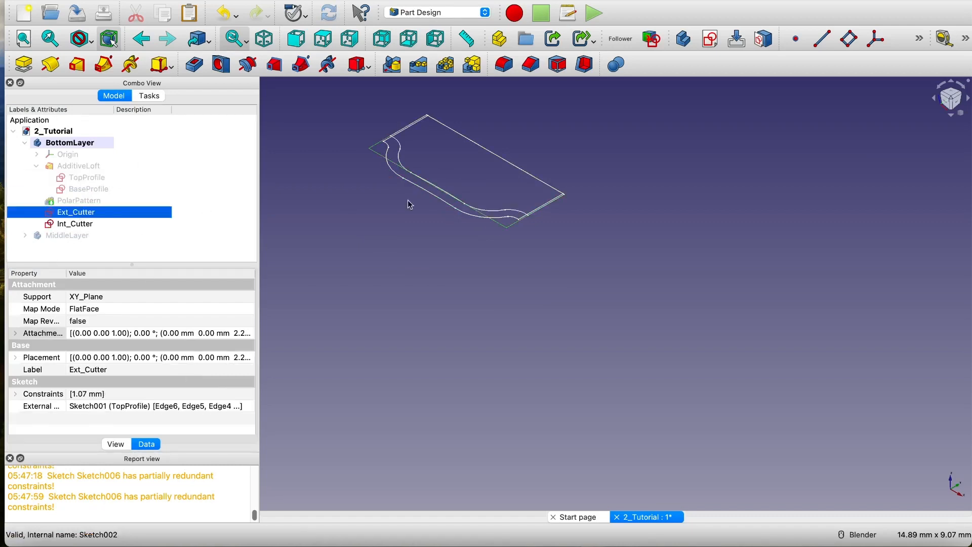
key(space)
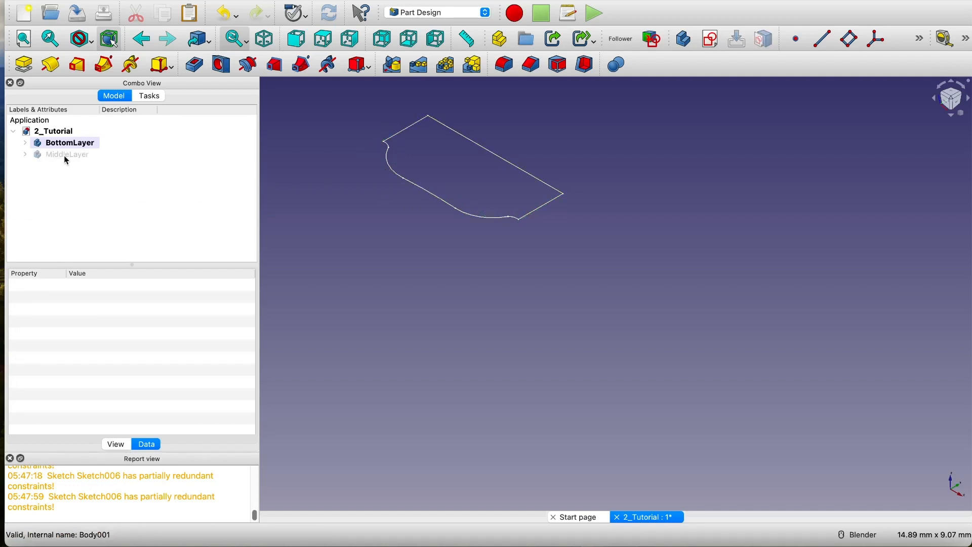
- Create a new body in the document and name it MiddleLayerInternal
click(68, 156)
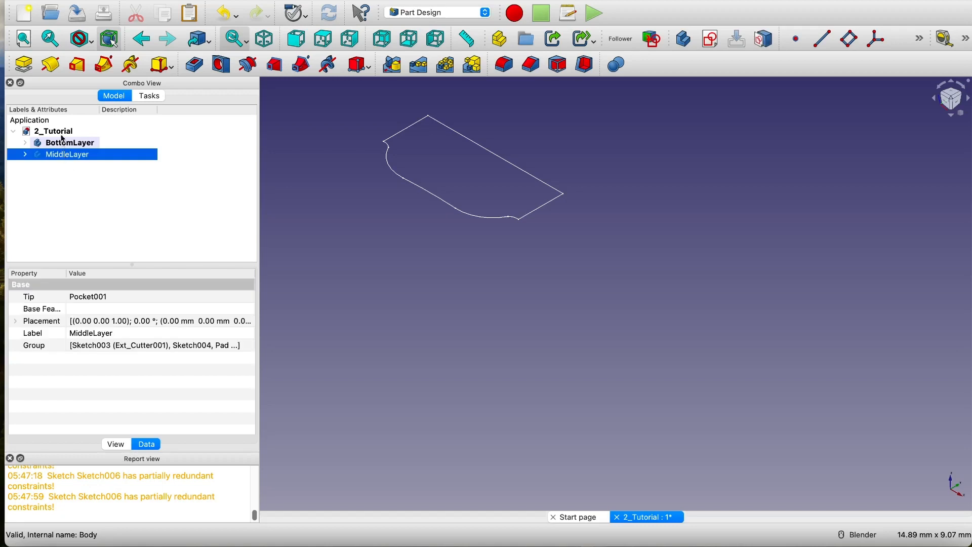
right_click(78, 167)
click(107, 368)
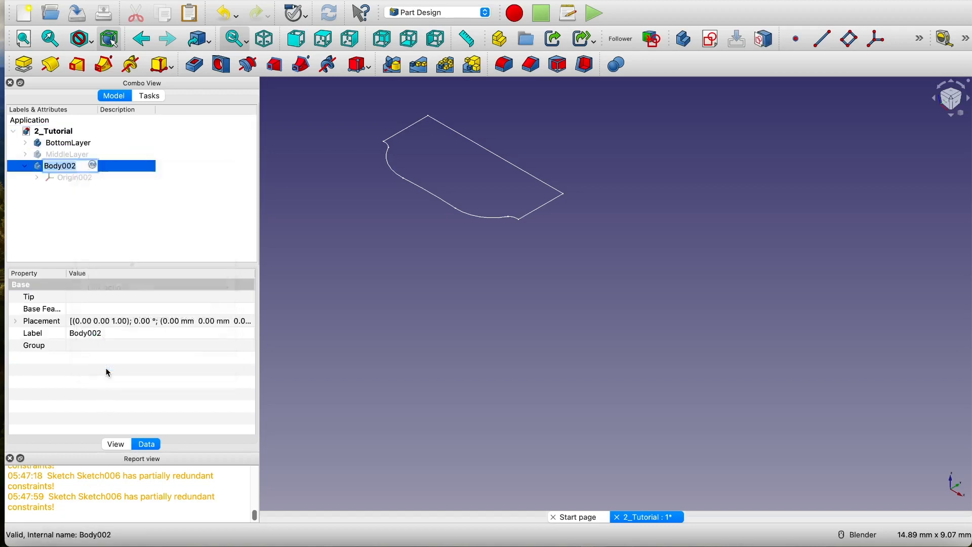
text(MiddleLayer)
text(Int)
text(e)
text(rnal)
click(125, 208)
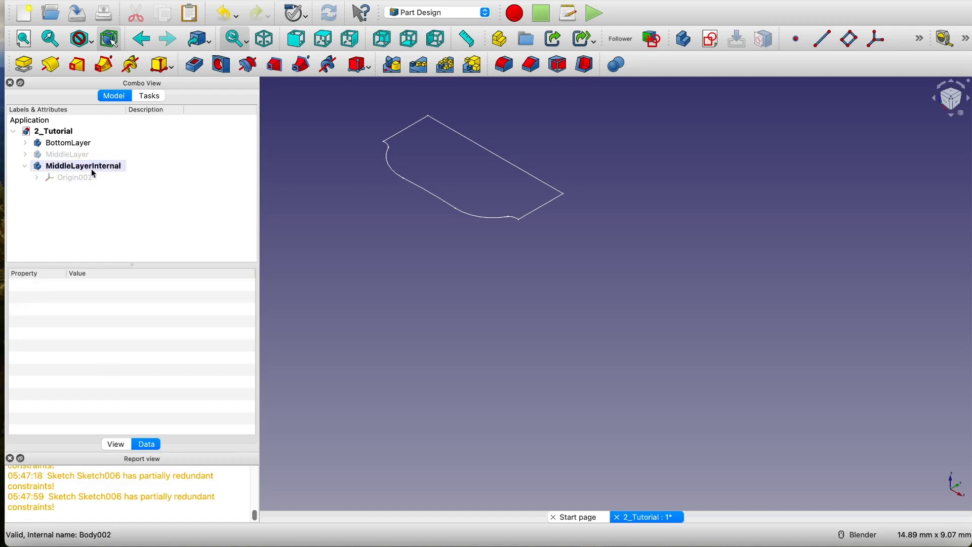
- Copy the Int_Cutter sketch from BottomLayer, excluding its XY_Plane and TopProfile dependencies
click(24, 145)
click(81, 224)
right_click(81, 224)
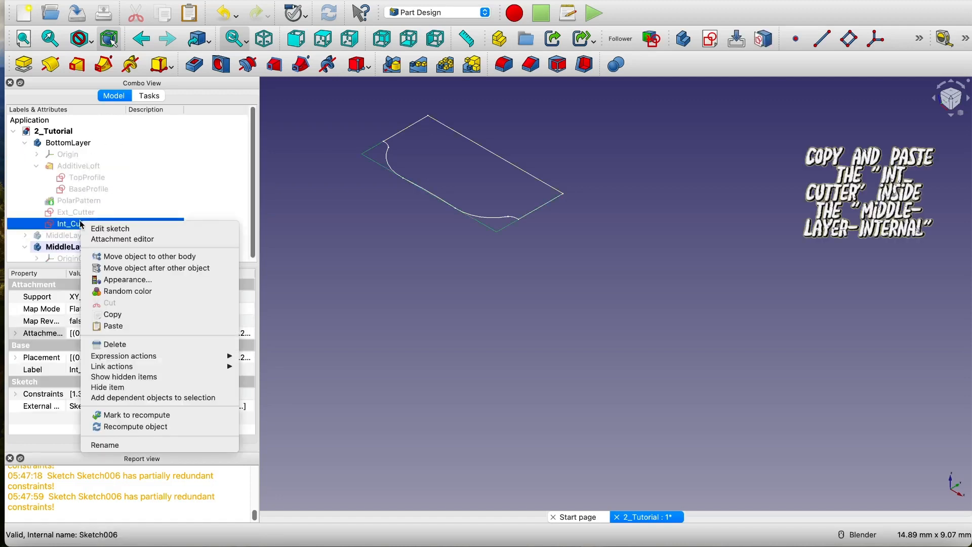
click(128, 314)
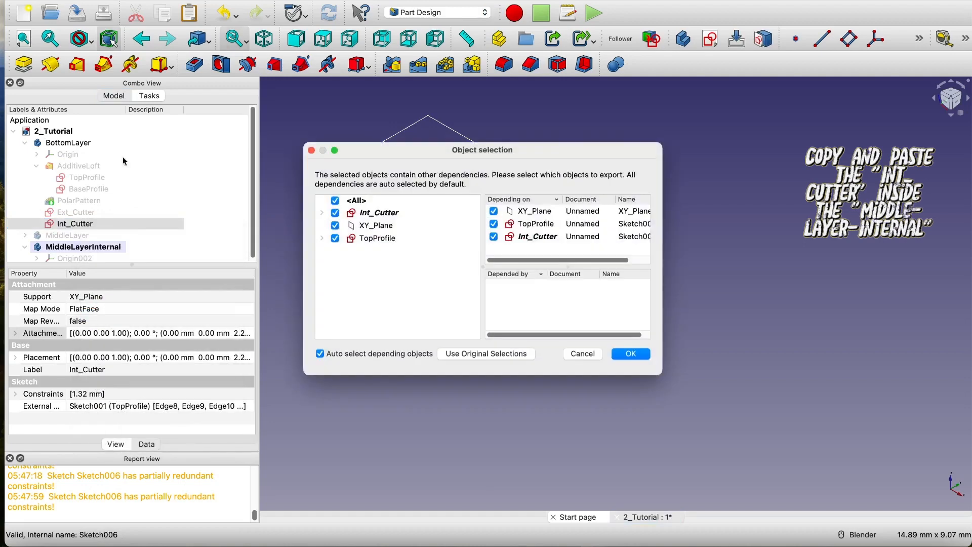
click(335, 238)
click(335, 226)
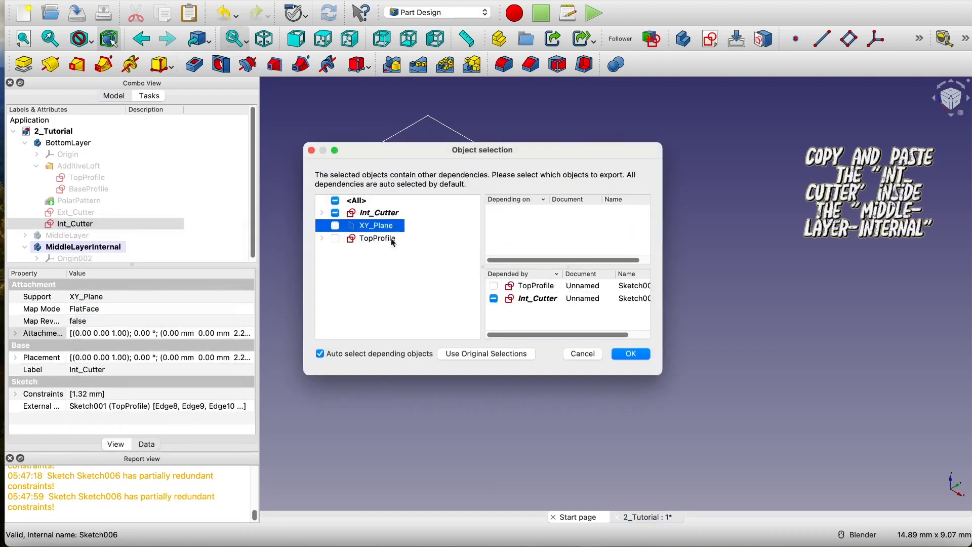
key(Return)
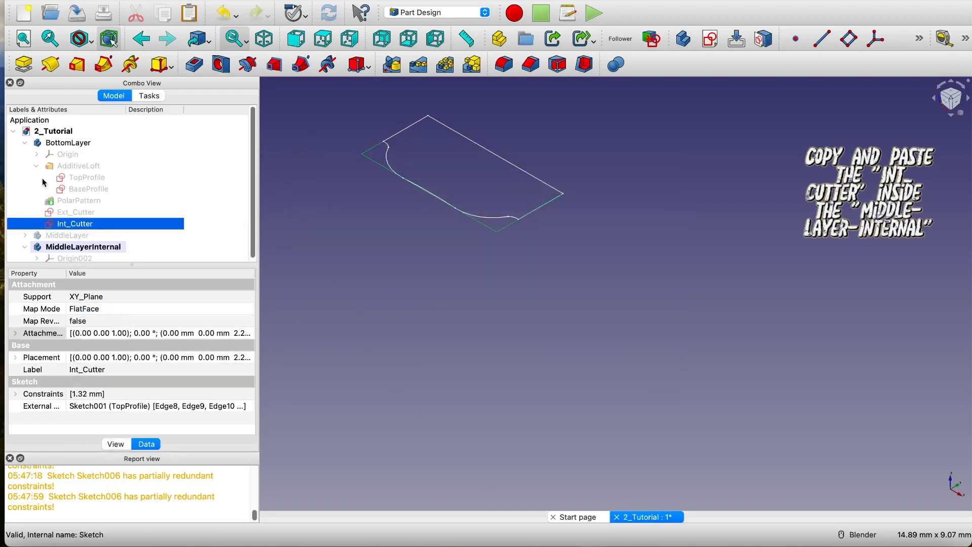
- Paste the copied Int_Cutter sketch and move the copy inside the MiddleLayerInternal body
click(76, 166)
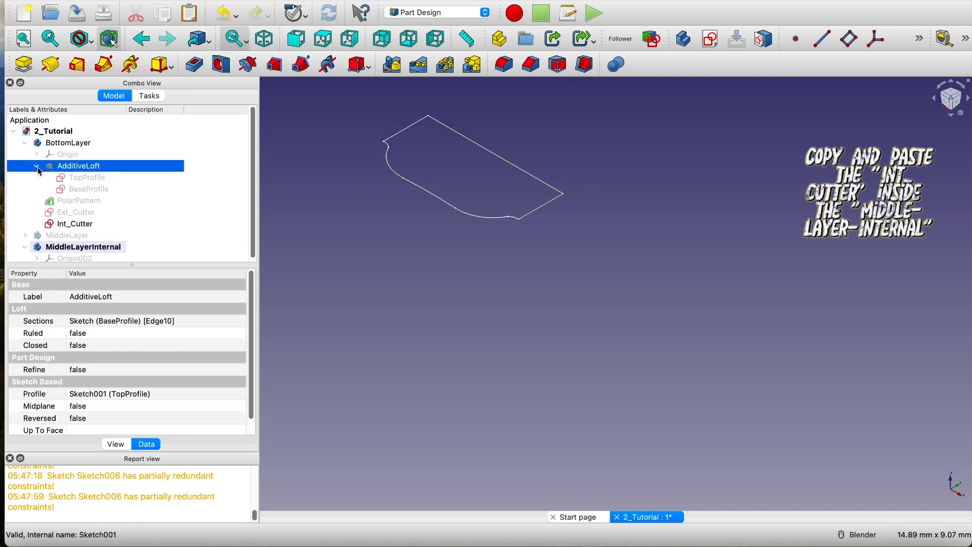
click(37, 167)
click(69, 202)
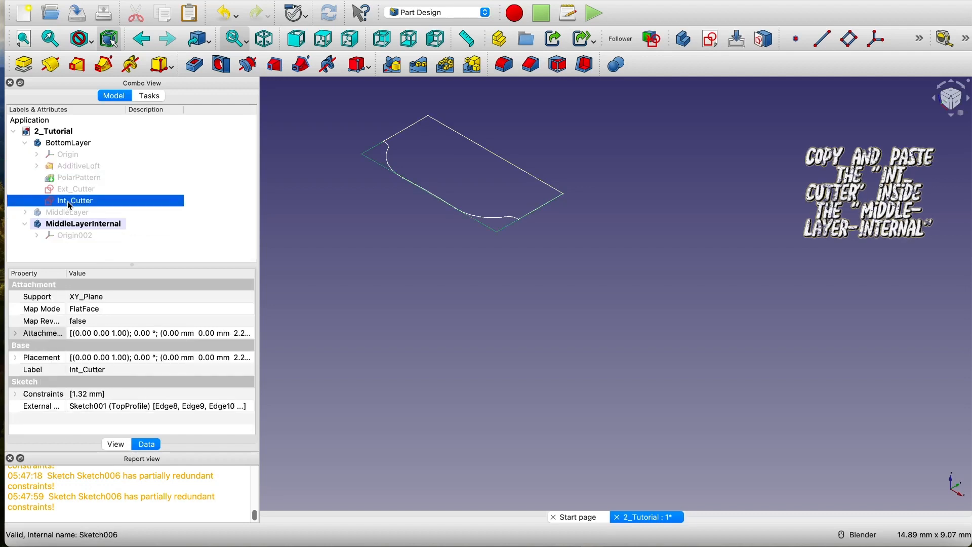
click(85, 226)
right_click(87, 228)
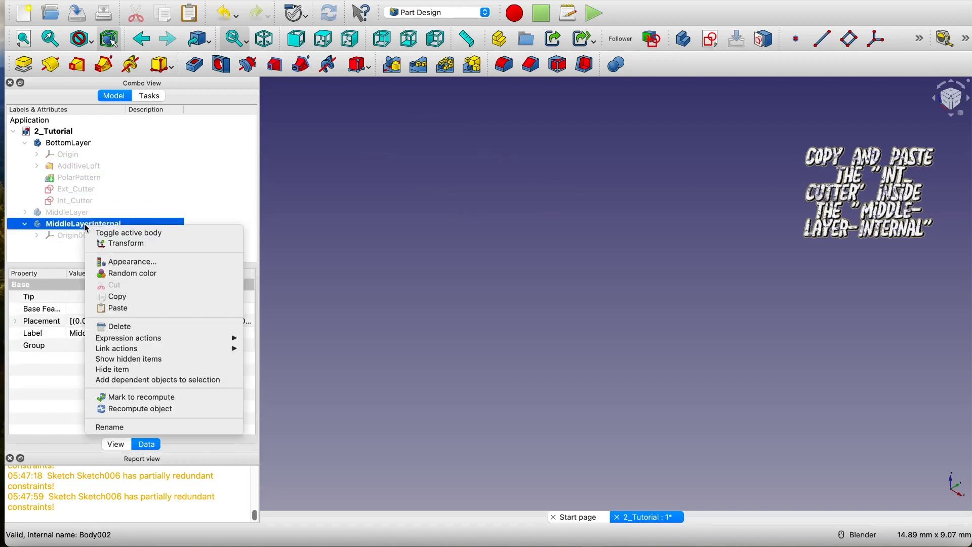
click(126, 304)
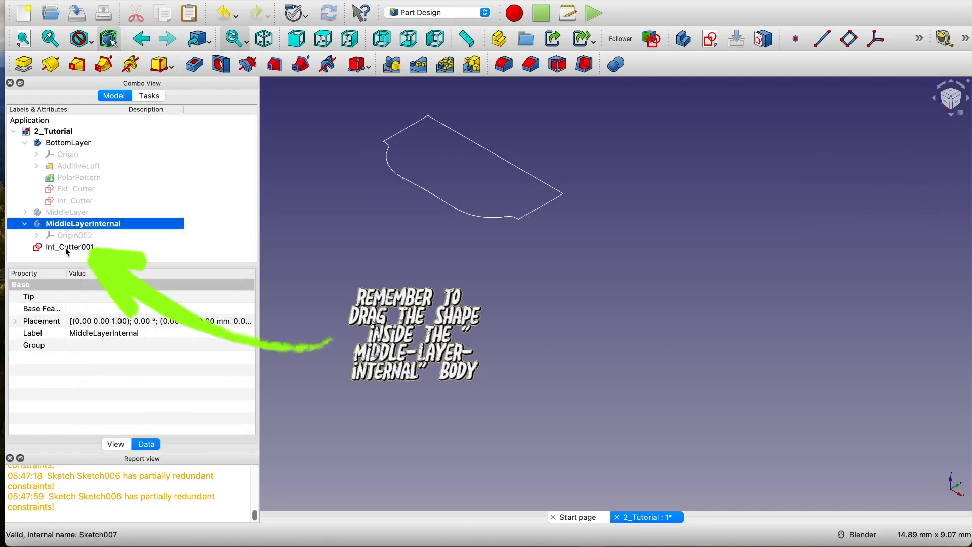
drag(71, 247, 82, 225)
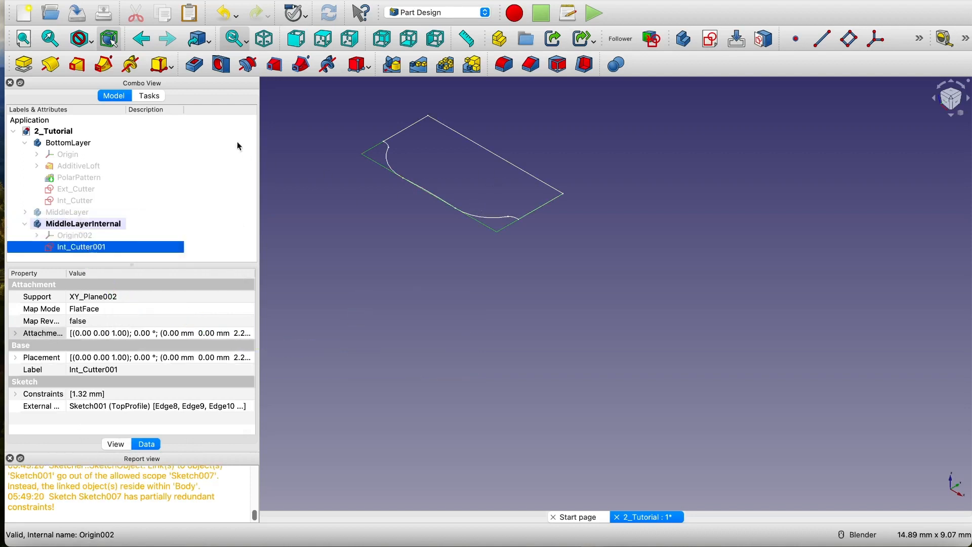
click(26, 144)
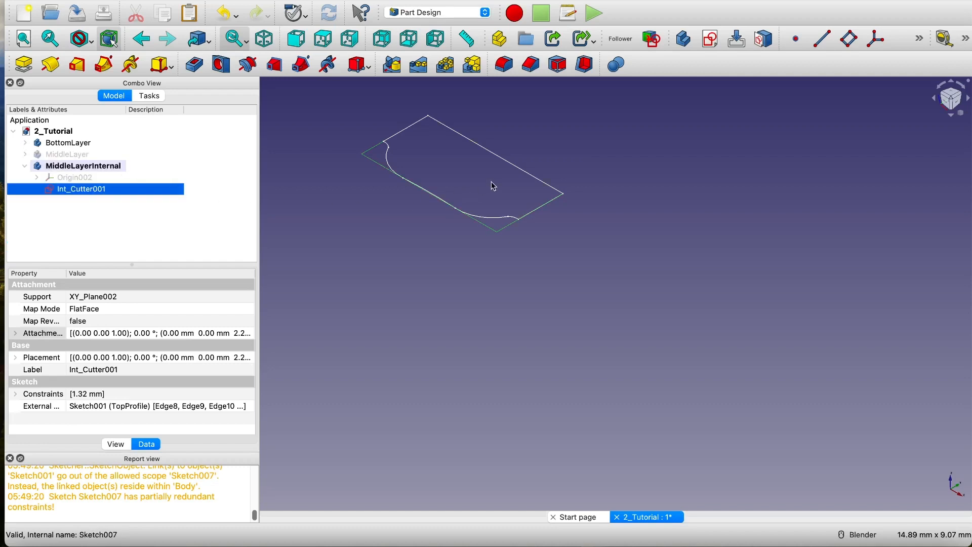
- Start a new sketch on the XY plane of the MiddleLayerInternal body
click(104, 169)
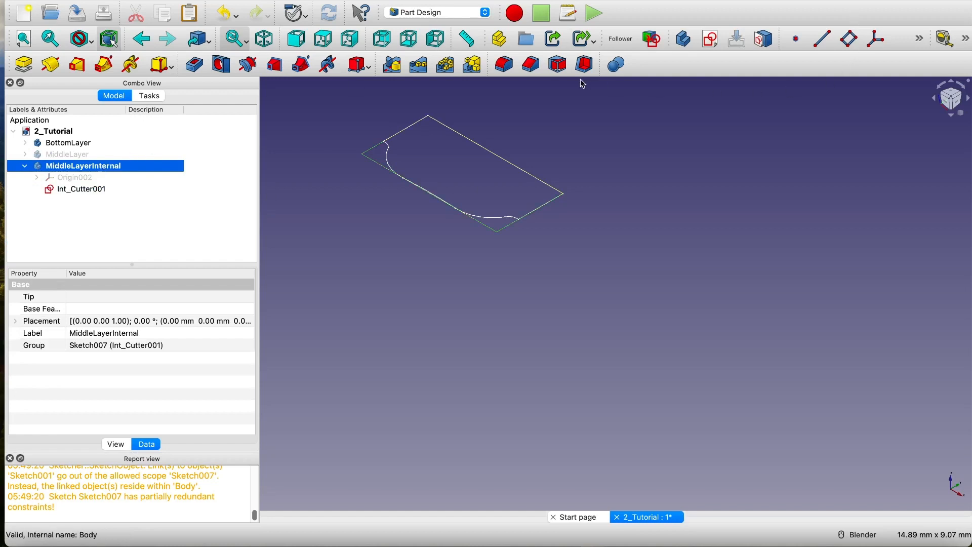
click(715, 44)
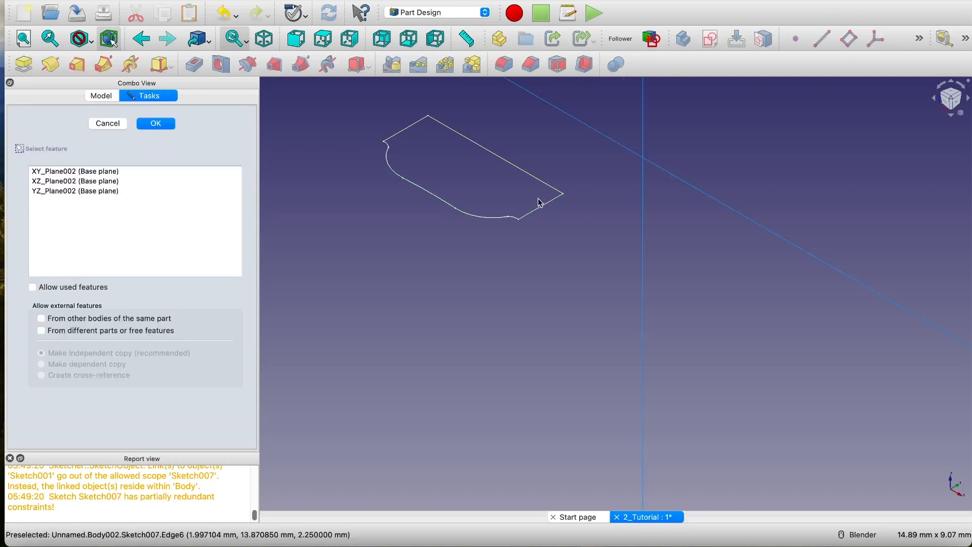
click(403, 246)
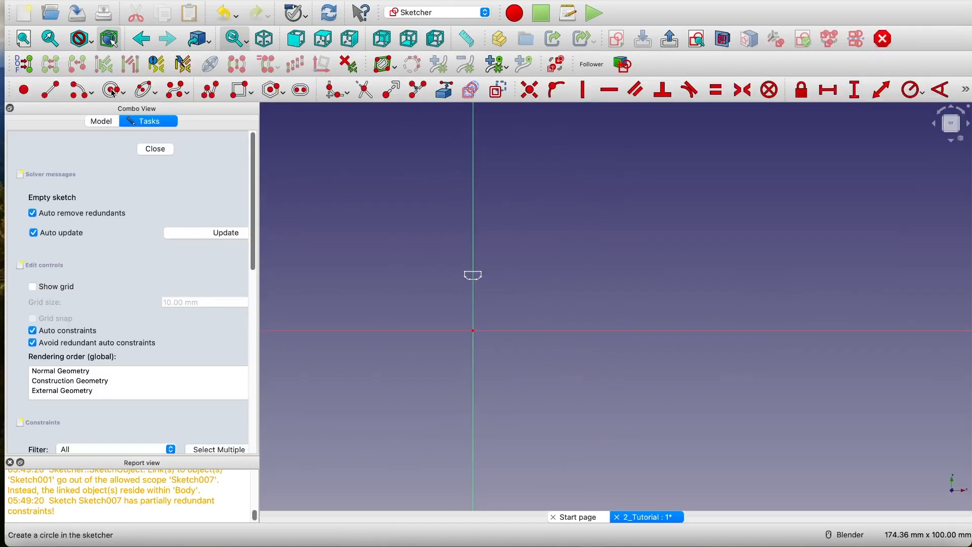
- Draw a circle of about 13 mm radius centred on the sketch origin
click(112, 91)
click(473, 330)
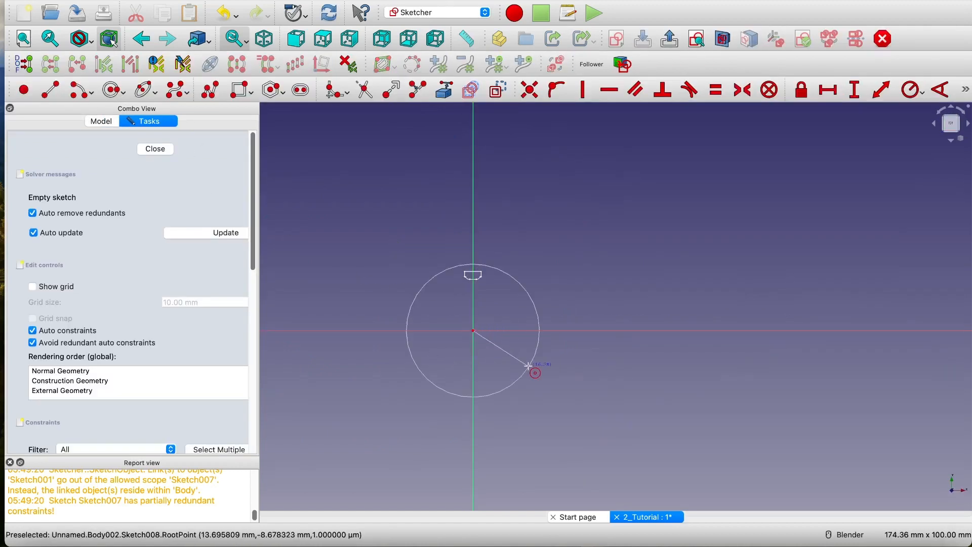
click(516, 358)
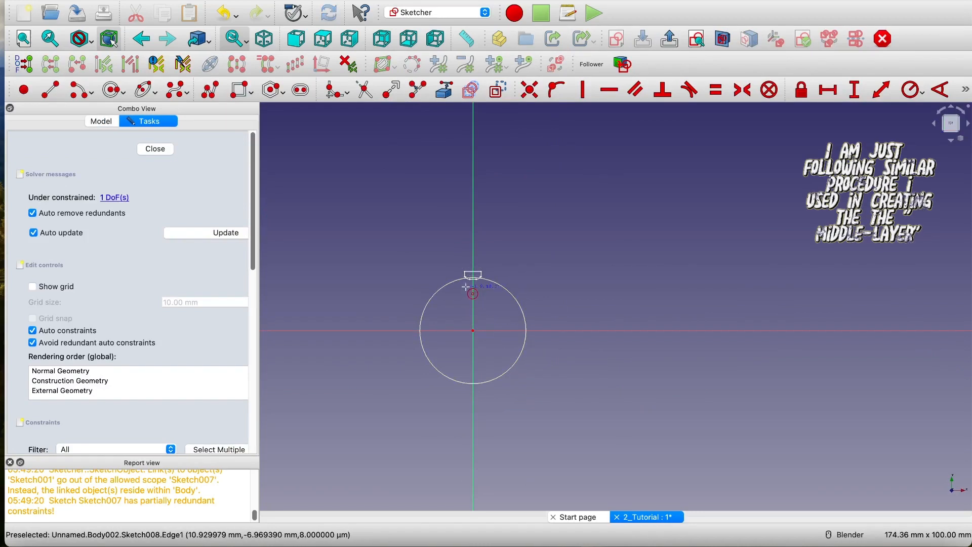
- Reference the cutter profile's small corner arc as external geometry, constrain the circle to the arc's outer endpoint, and finish the sketch
scroll(468, 284, up, 8)
scroll(582, 210, up, 3)
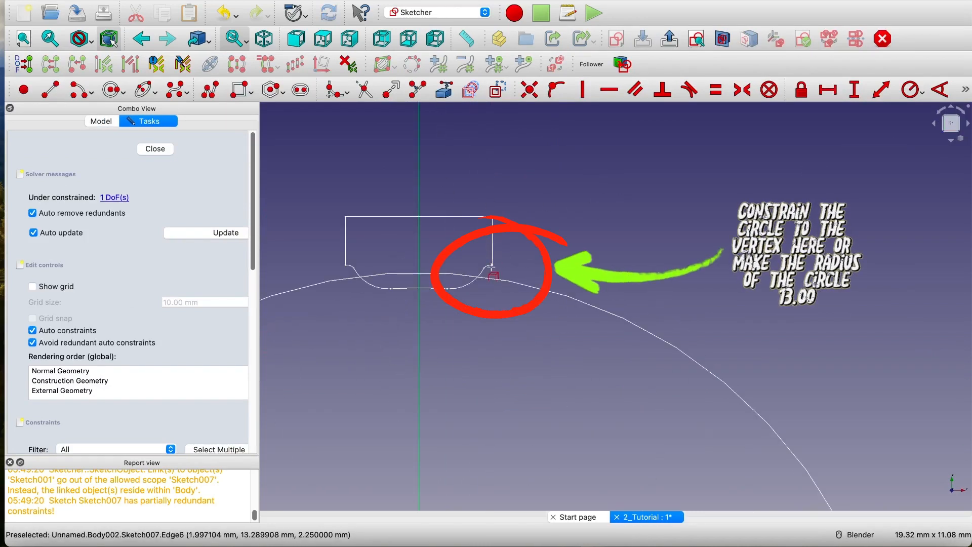
scroll(495, 263, up, 3)
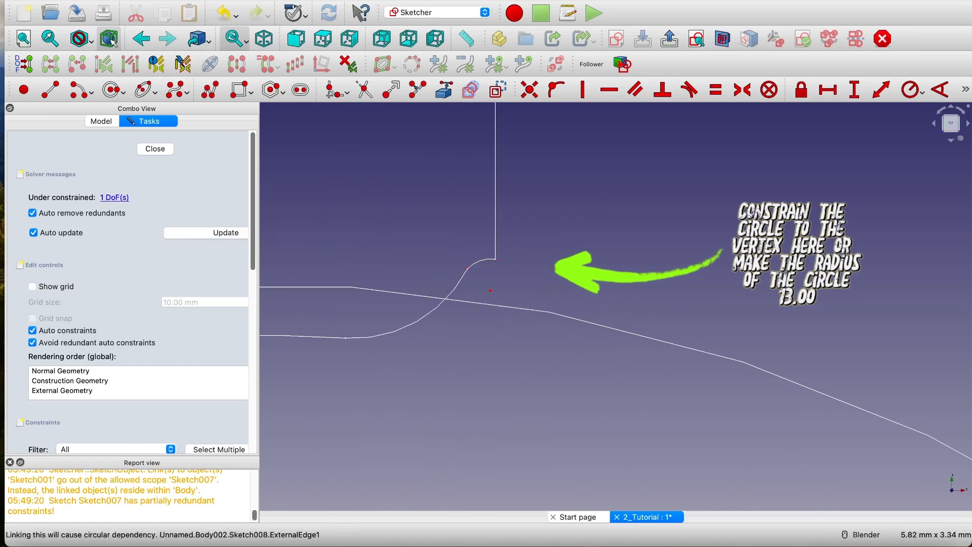
click(496, 260)
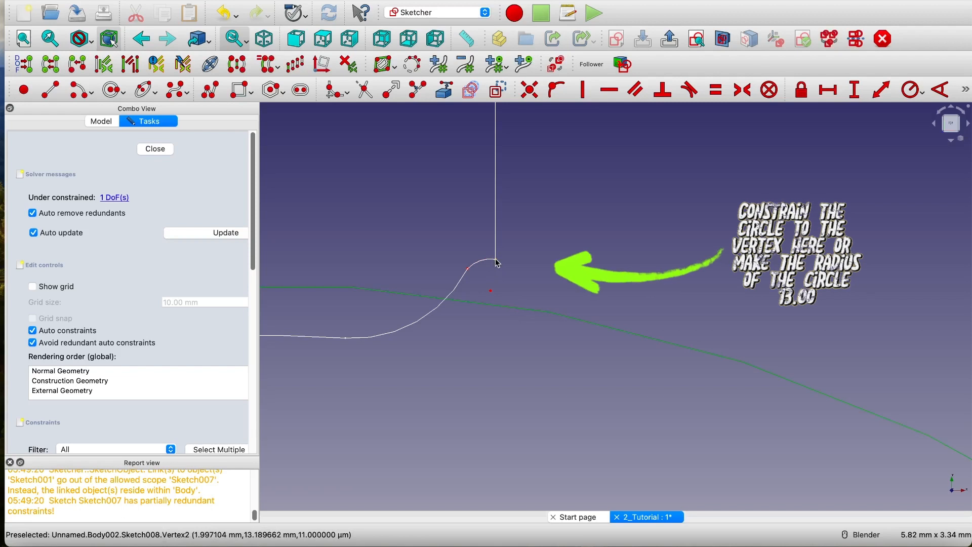
click(555, 91)
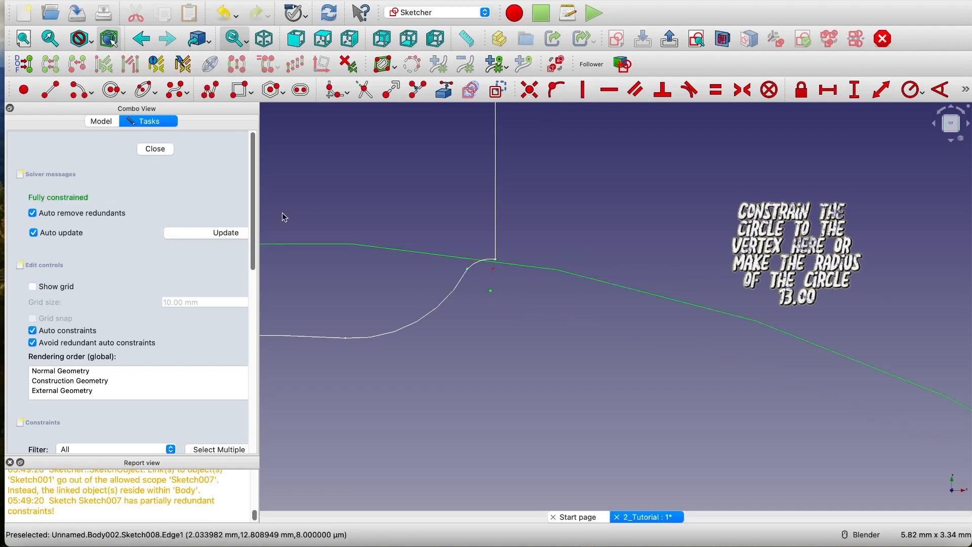
scroll(330, 235, down, 5)
shift+middle_drag(429, 235, 584, 223)
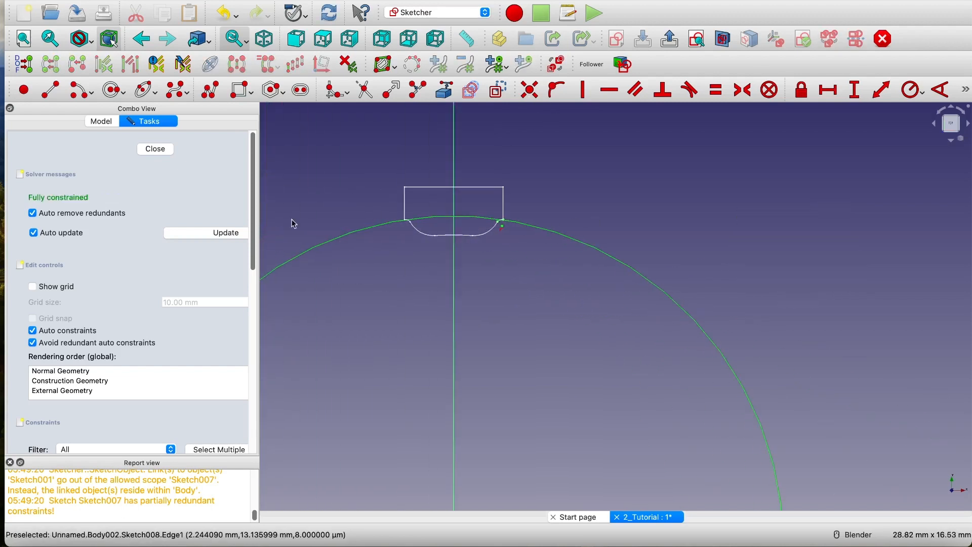
click(160, 152)
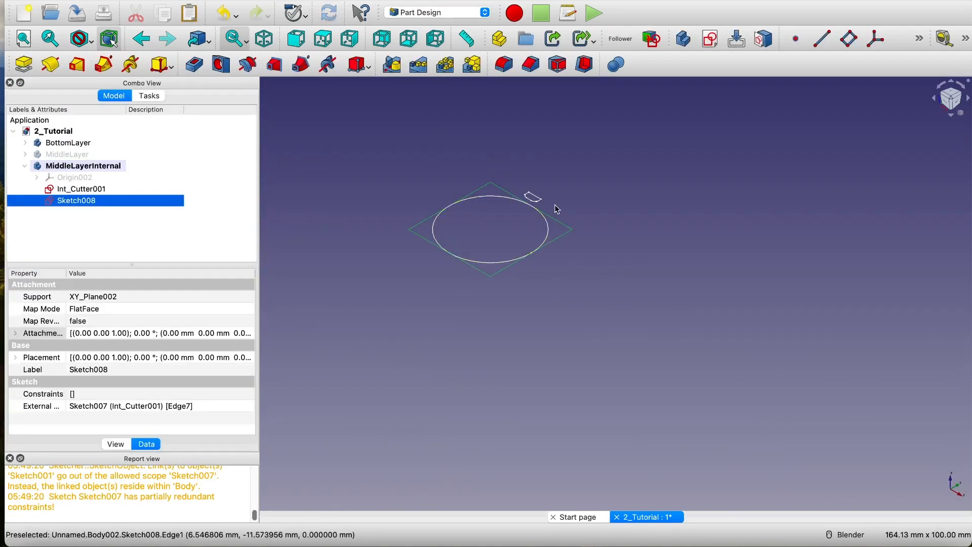
- Pad the circular sketch by 2.25 mm
click(22, 66)
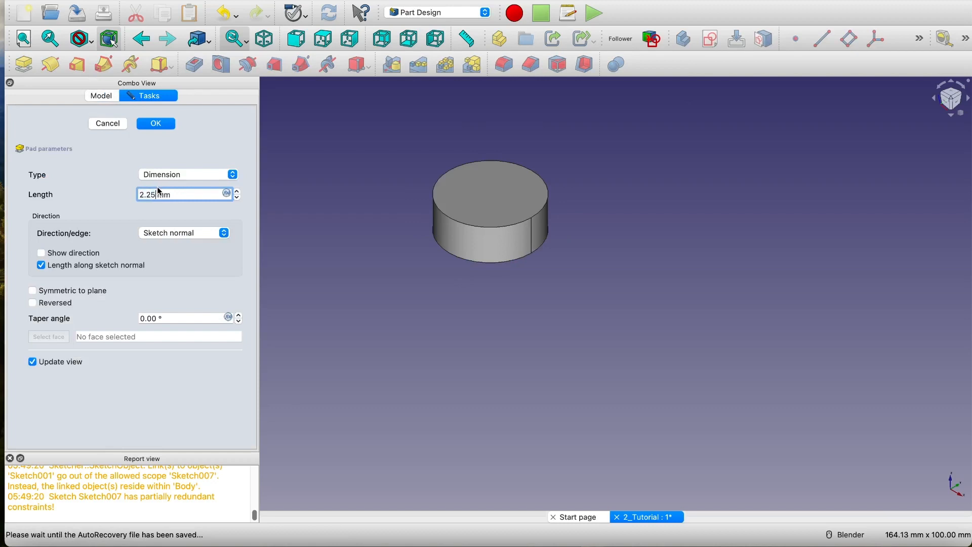
click(157, 124)
- Cut a 2.25 mm deep pocket into the disc's rim using the Int_Cutter001 sketch
scroll(529, 197, up, 5)
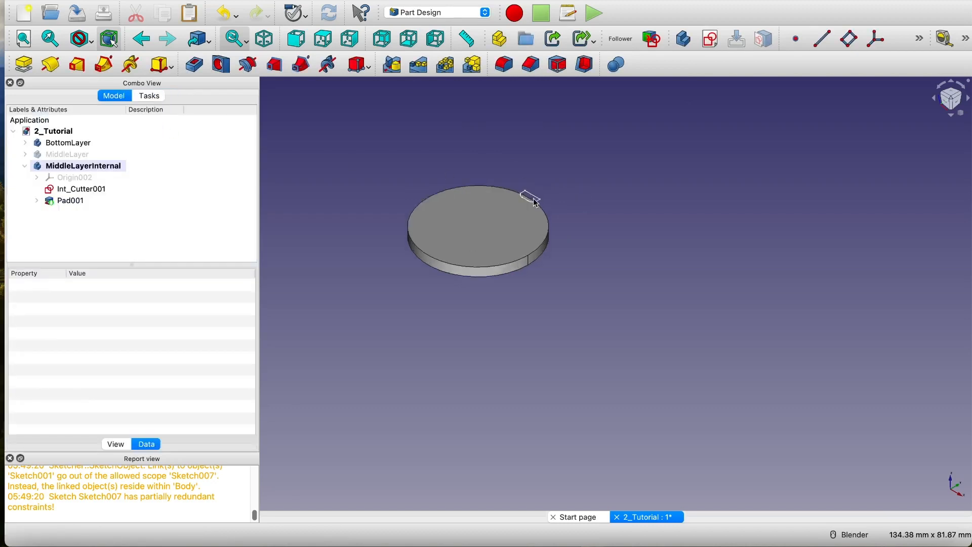
scroll(526, 196, down, 5)
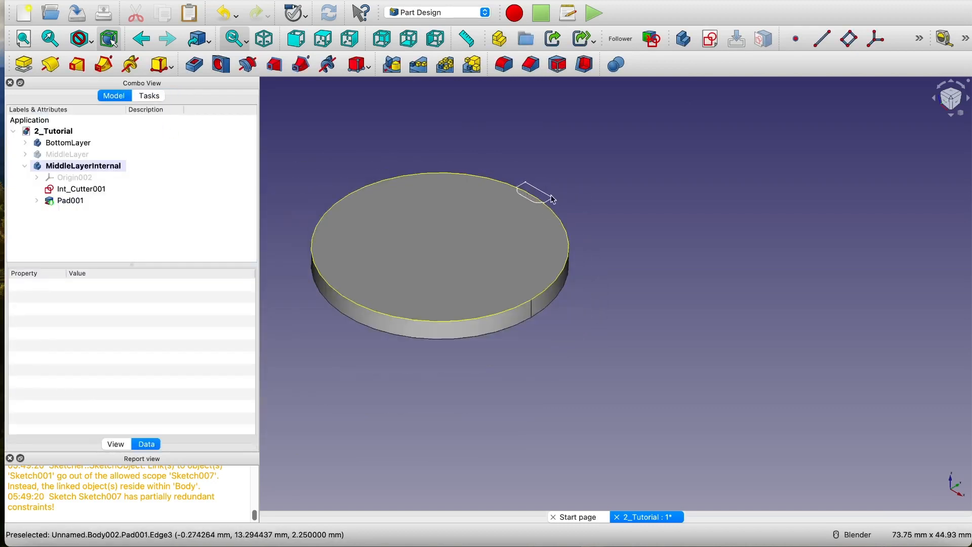
click(95, 189)
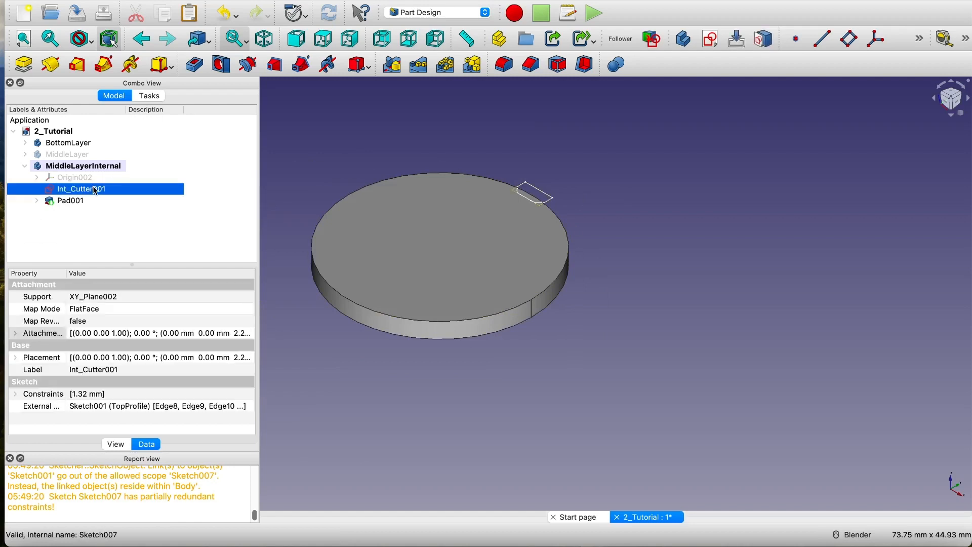
click(195, 65)
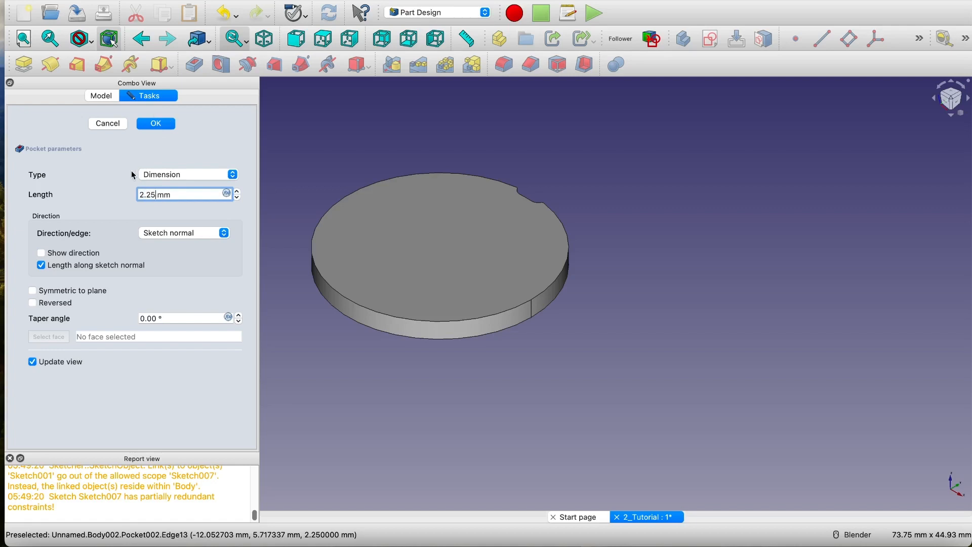
click(172, 124)
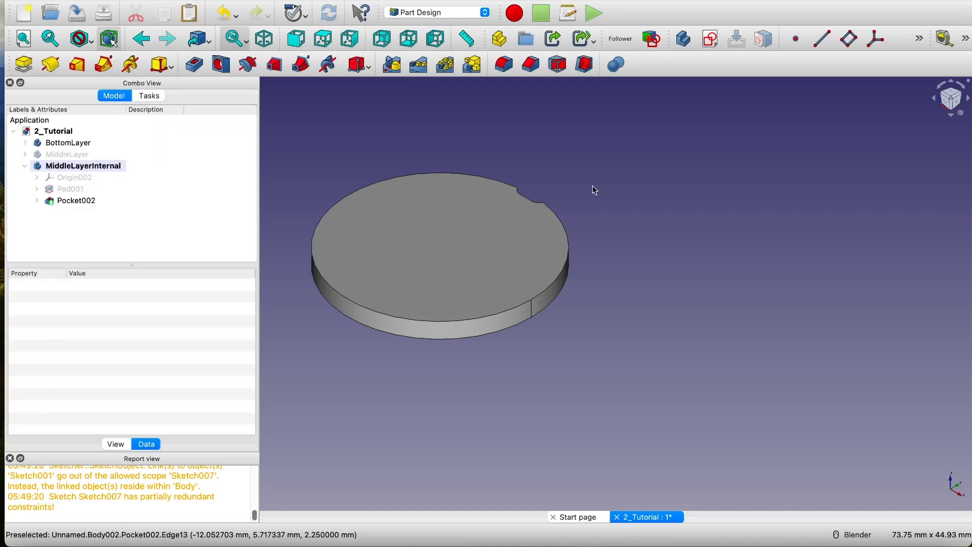
- Examine the notch cut in the disc's rim from another angle and return to the isometric view
scroll(548, 195, up, 8)
middle_drag(497, 253, 585, 197)
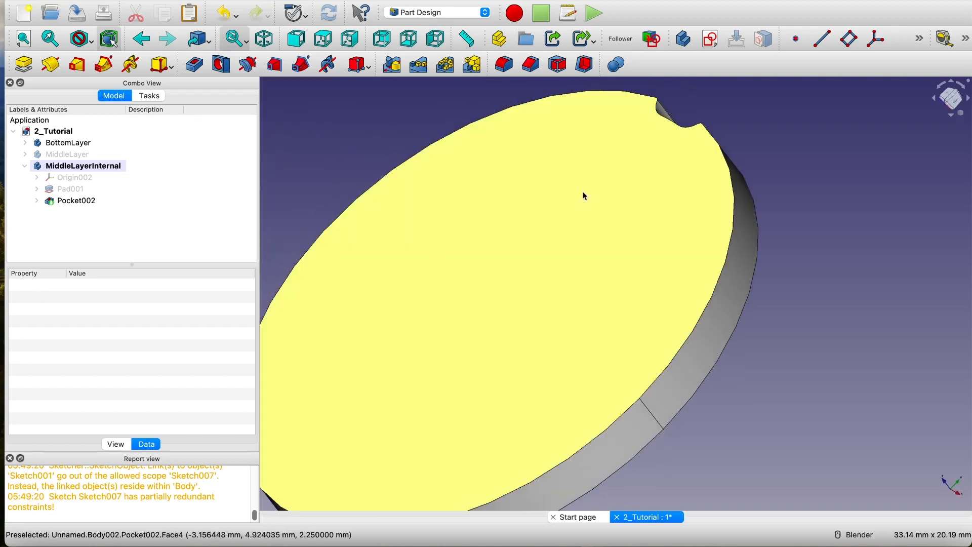
scroll(722, 122, up, 4)
scroll(716, 137, down, 6)
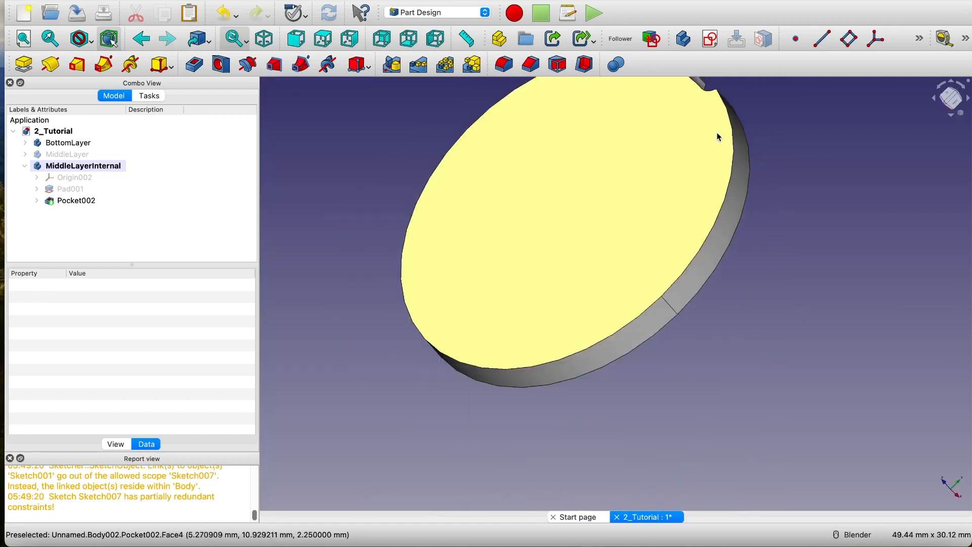
scroll(718, 136, down, 3)
scroll(747, 101, down, 3)
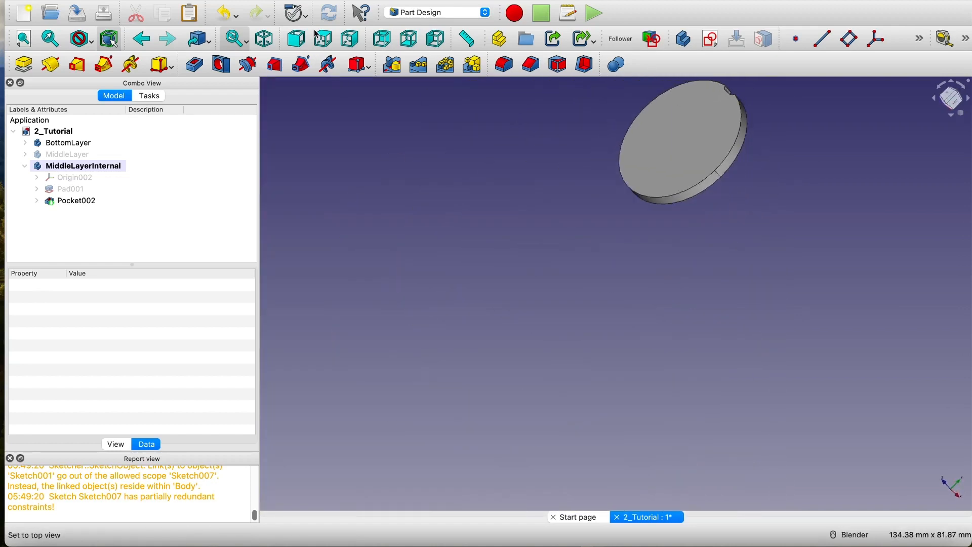
click(269, 40)
scroll(685, 139, up, 3)
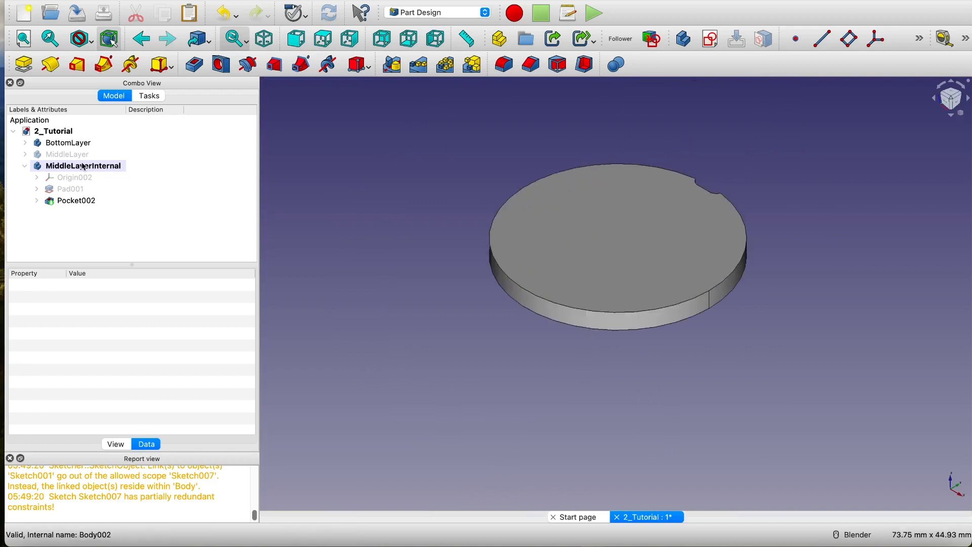
- Create a polar pattern of the notch pocket with 21 occurrences over 360° about the normal sketch axis
click(84, 203)
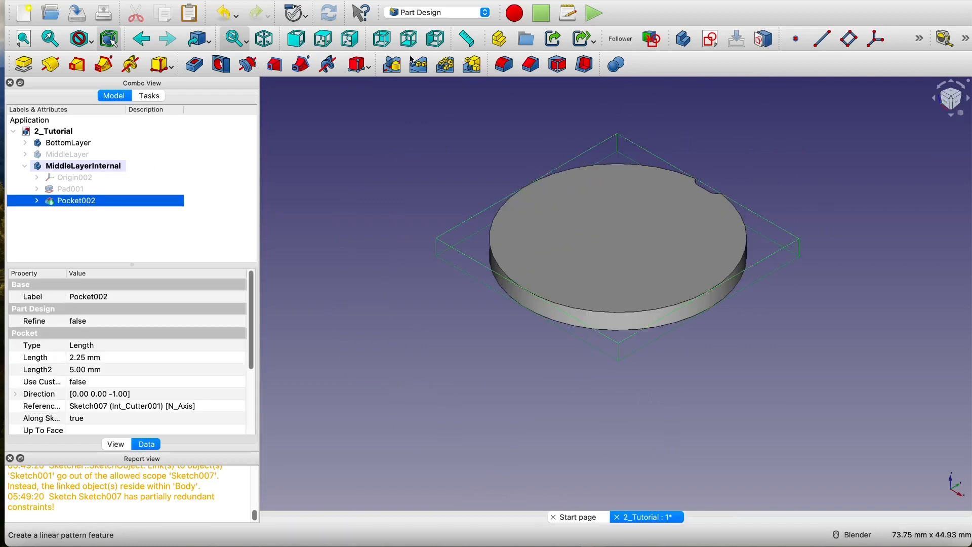
click(451, 66)
click(163, 440)
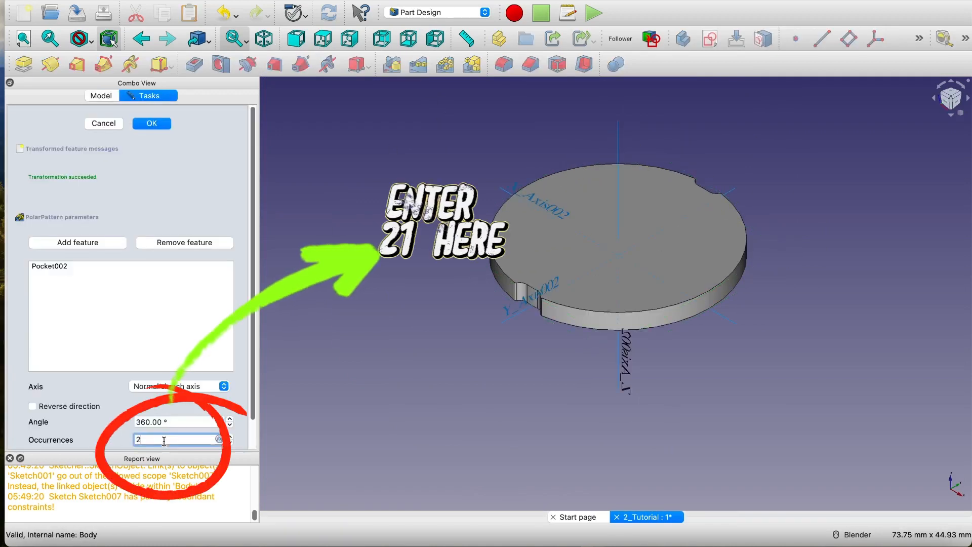
text(1)
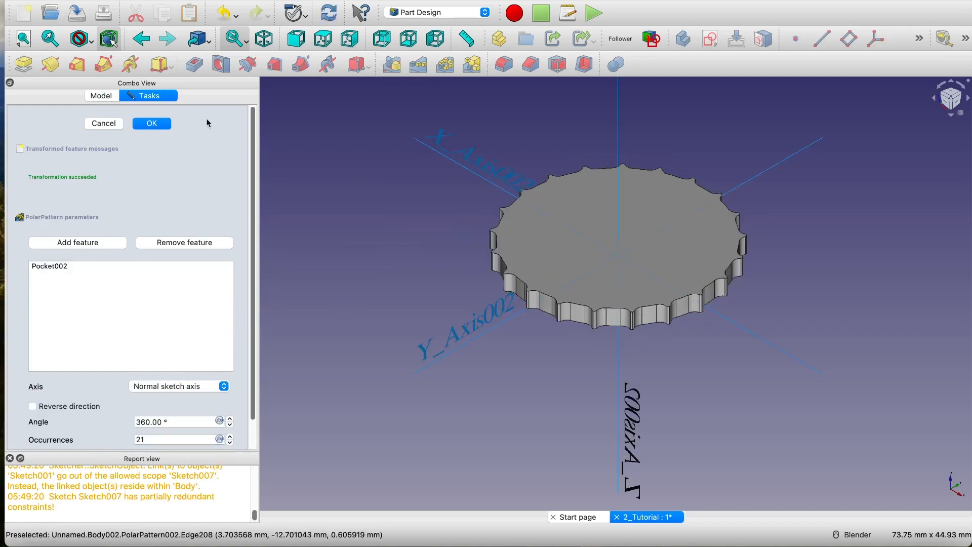
click(152, 124)
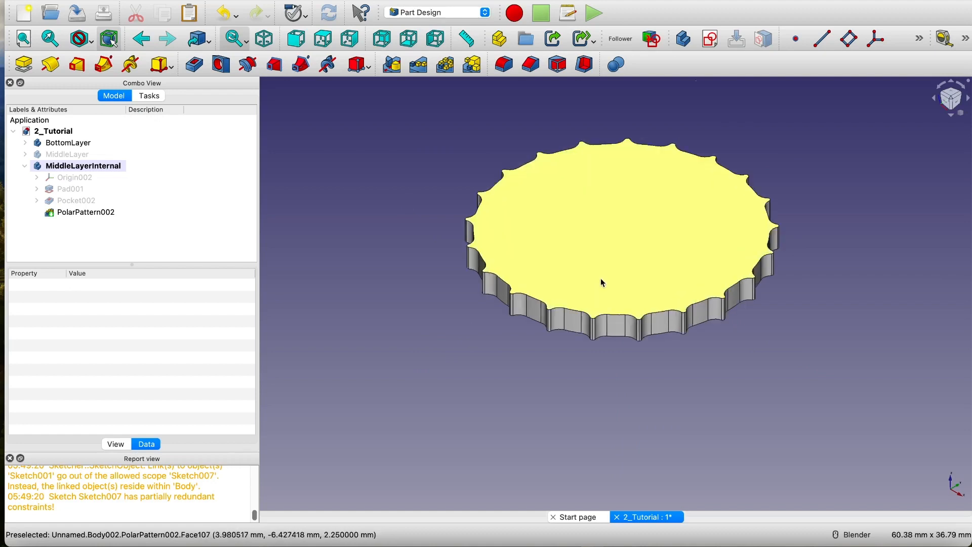
- Start a sketch on the notched disc's top face and draw a circle of about 20 mm radius centred on the origin
scroll(601, 278, up, 5)
scroll(600, 278, down, 4)
scroll(602, 282, down, 3)
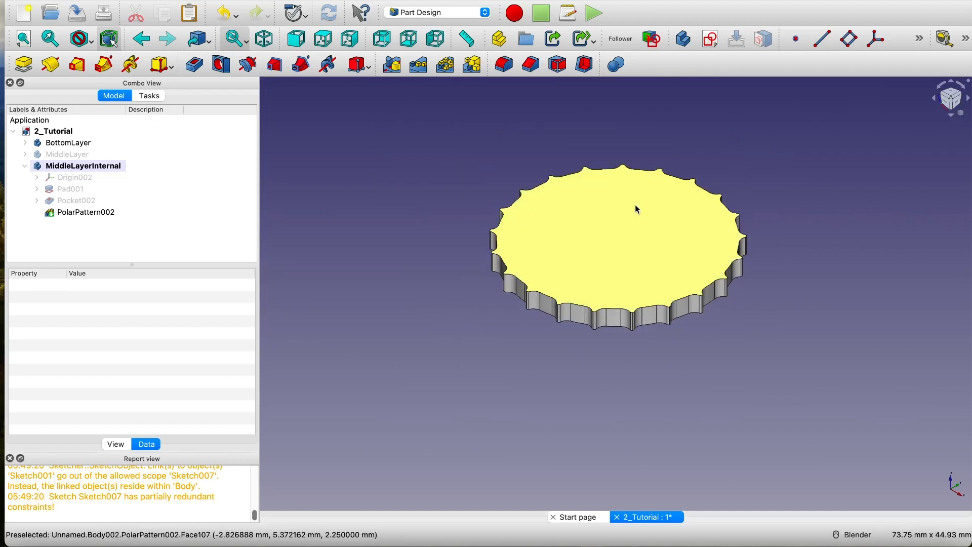
click(629, 241)
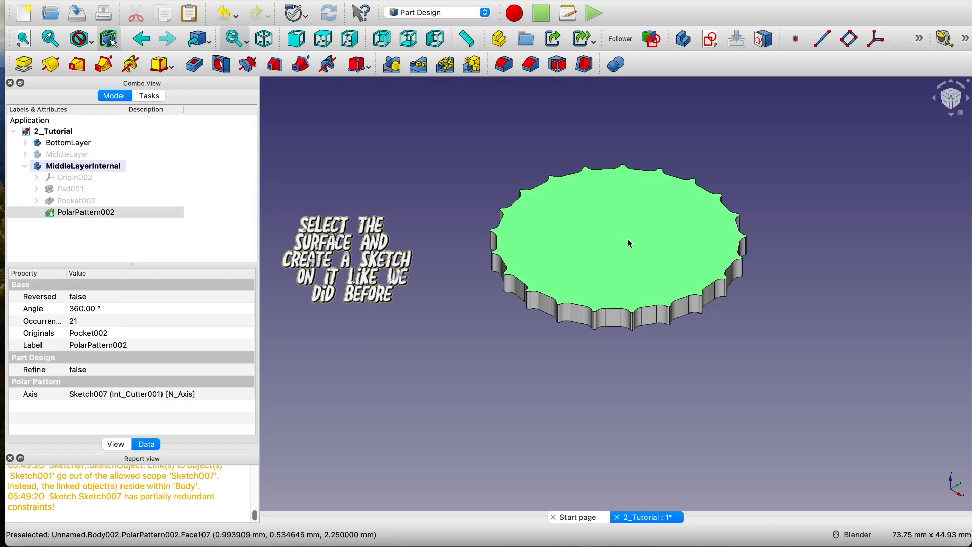
click(710, 39)
scroll(552, 280, down, 4)
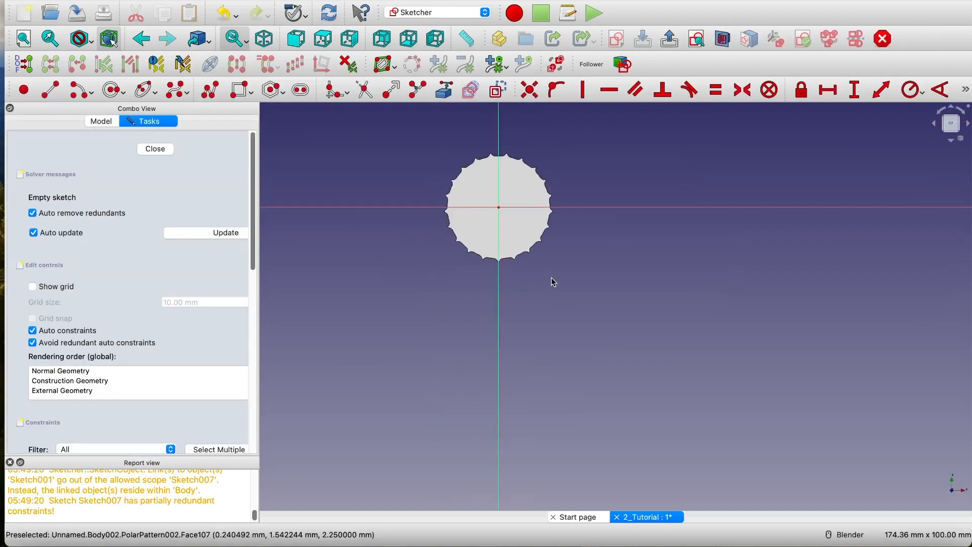
shift+middle_drag(554, 282, 600, 349)
click(109, 90)
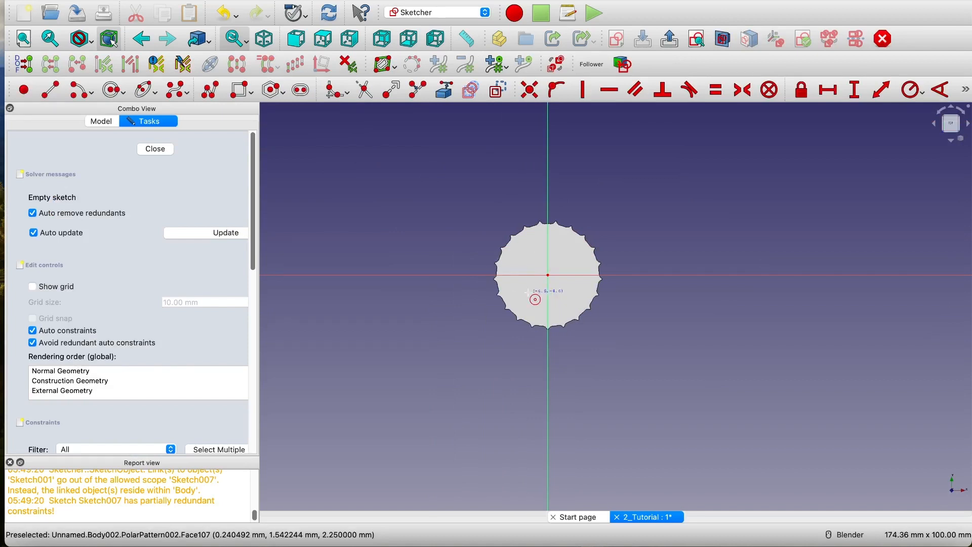
click(547, 275)
click(606, 329)
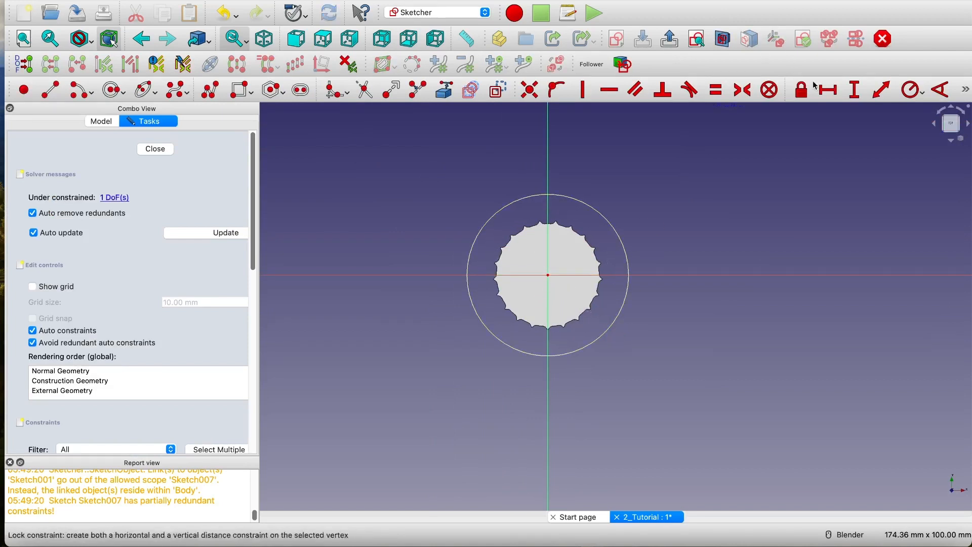
- Constrain the circle's radius to 13 mm and finish the sketch
click(628, 251)
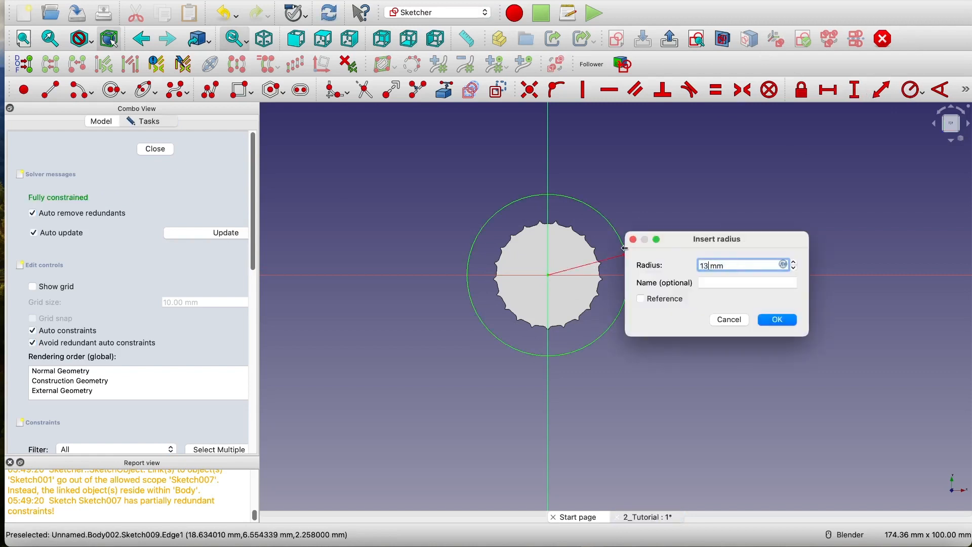
click(775, 322)
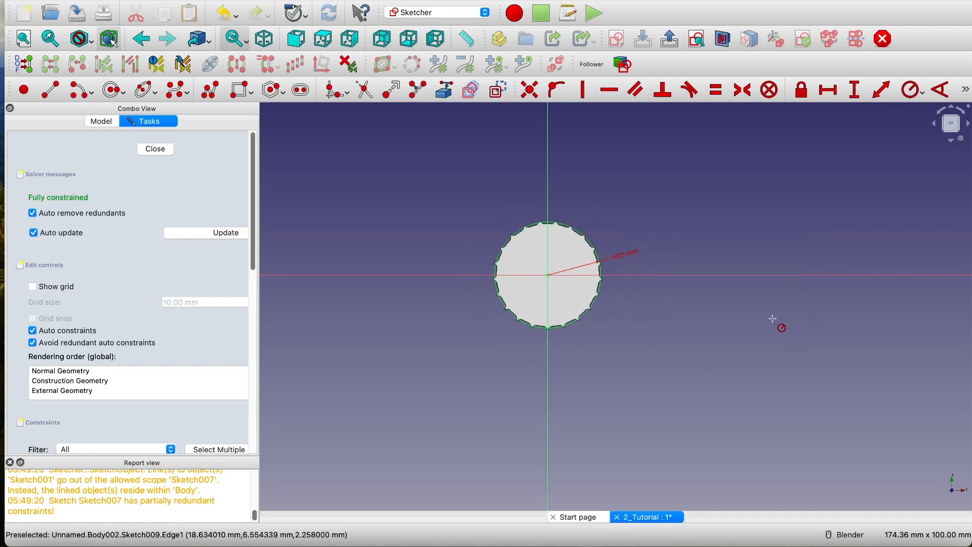
click(155, 149)
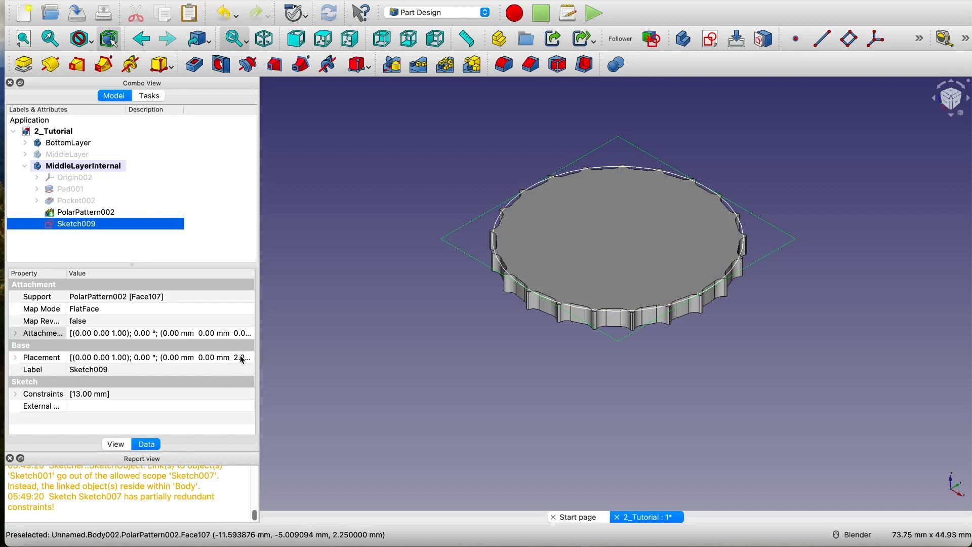
- Set the new circle sketch's attachment offset to 1.25 mm in Z
click(254, 336)
click(250, 335)
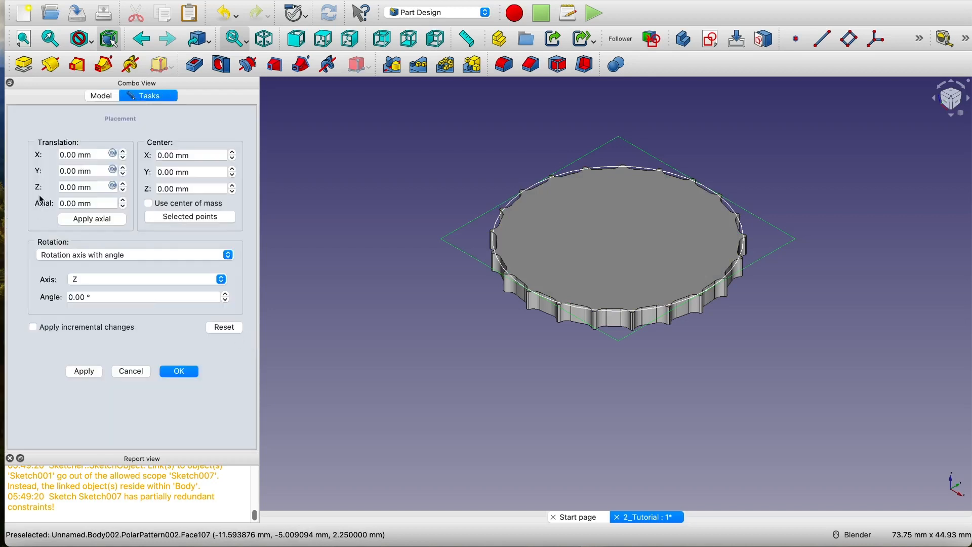
double_click(76, 187)
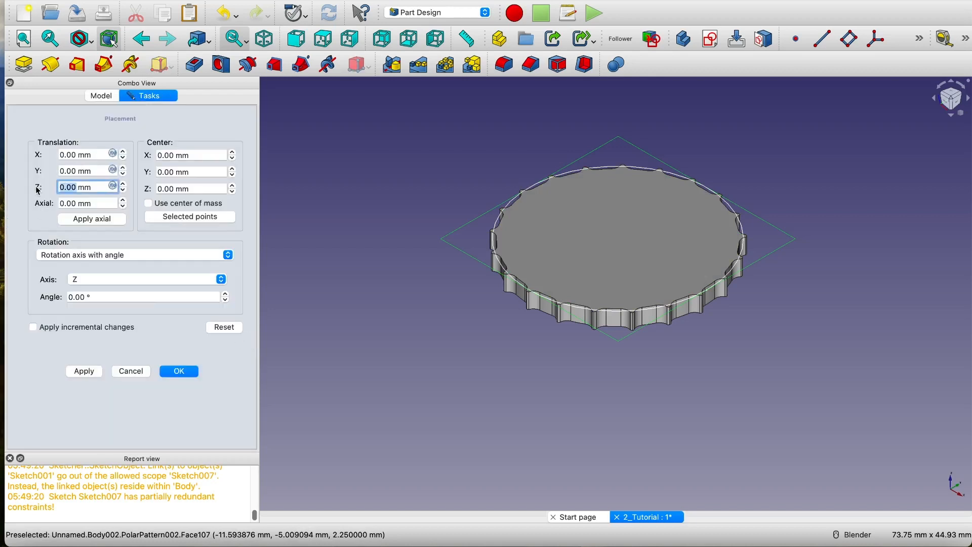
text(1.25)
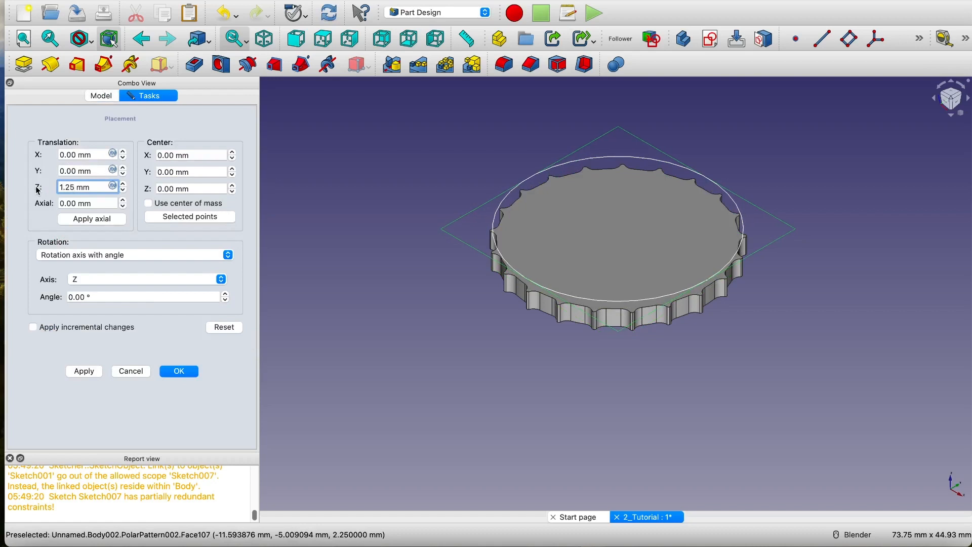
click(193, 374)
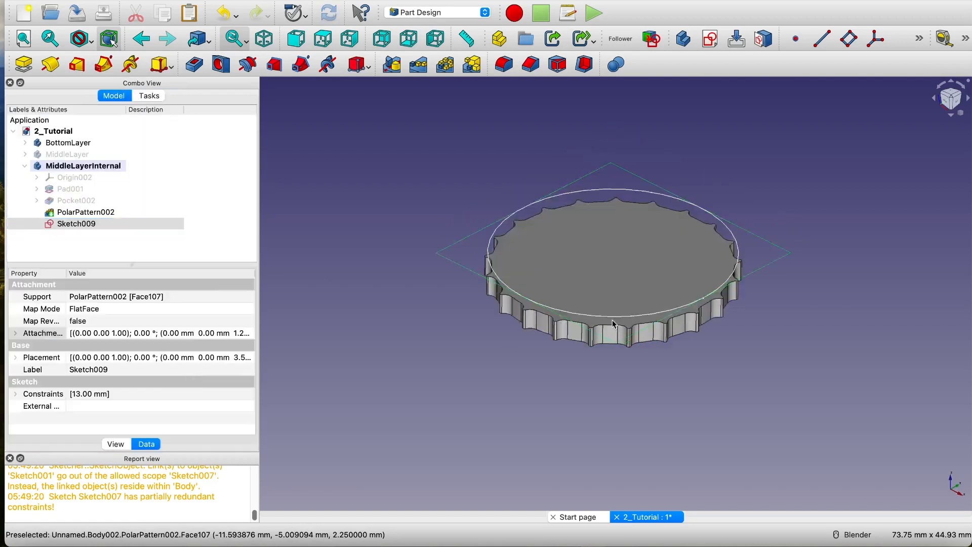
- Create an additive loft from the notched disc's top face to the offset 13 mm radius circle
click(544, 252)
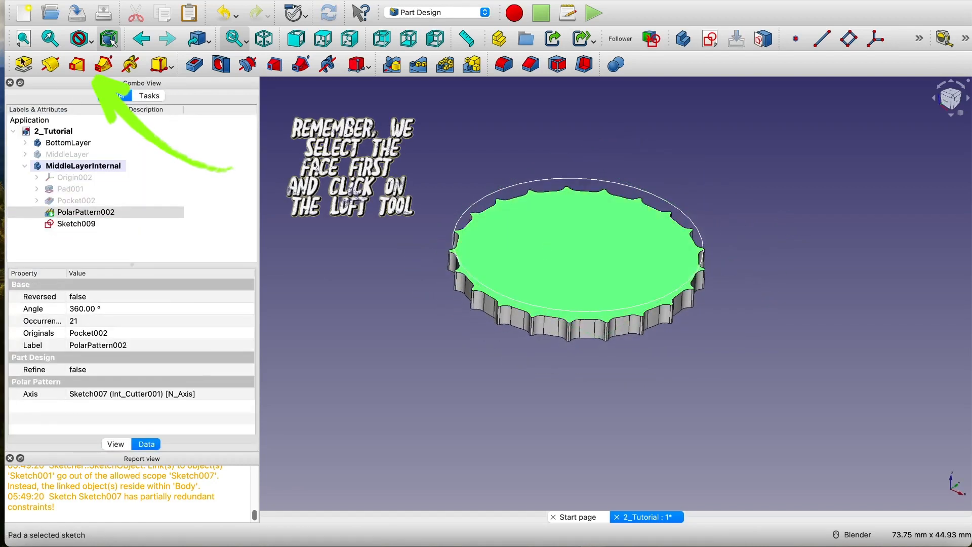
click(82, 67)
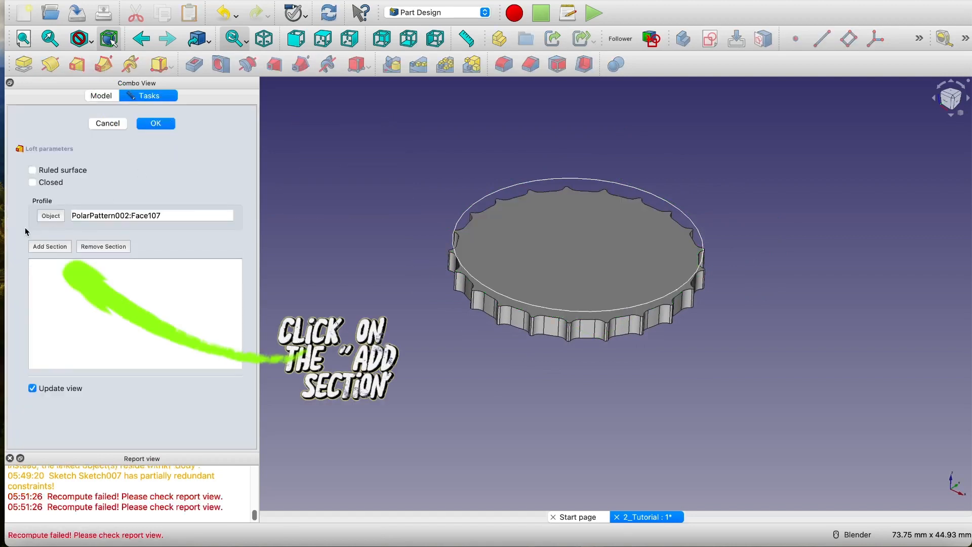
click(49, 246)
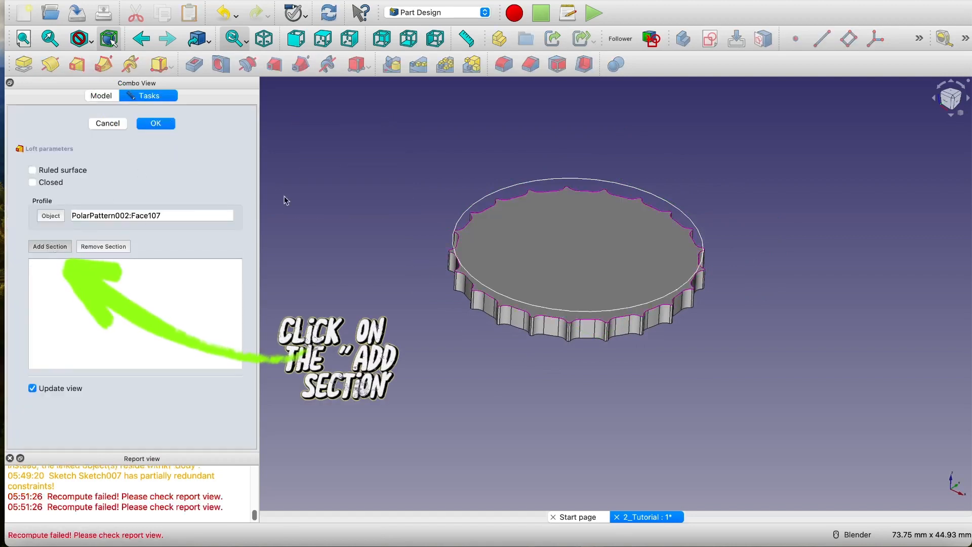
click(511, 191)
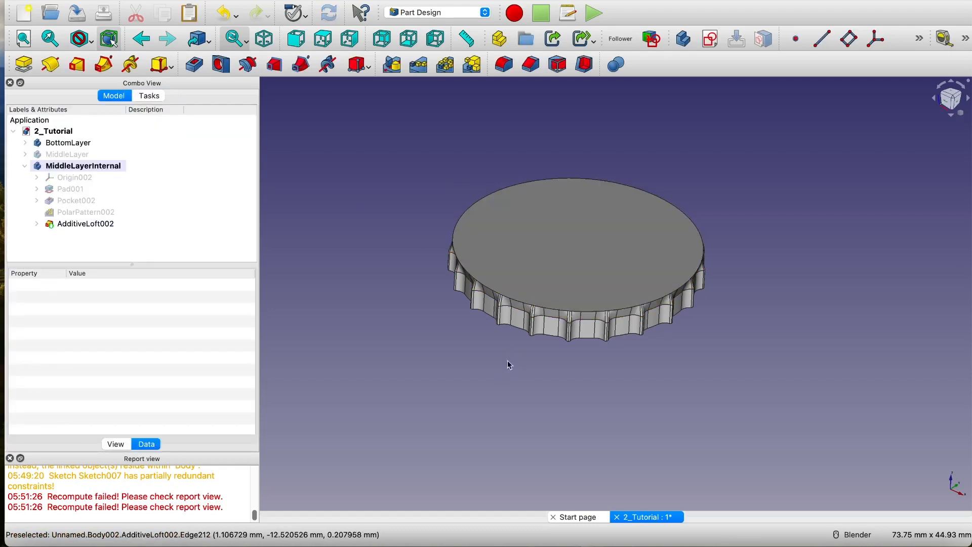
- Cut a pocket 2 mm deep from the bottom face of the lofted MiddleLayerInternal disc
scroll(550, 347, up, 5)
scroll(552, 347, up, 3)
scroll(553, 336, down, 8)
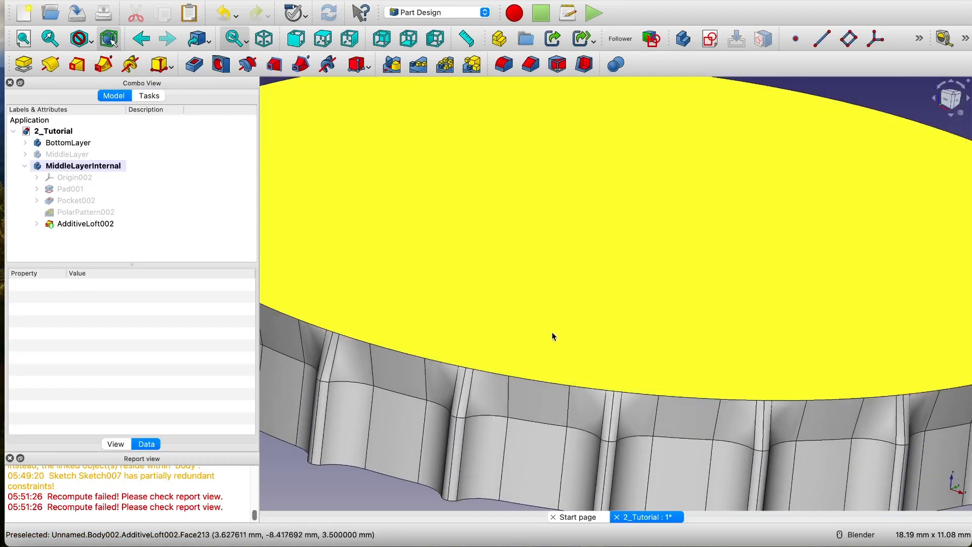
middle_drag(510, 425, 590, 182)
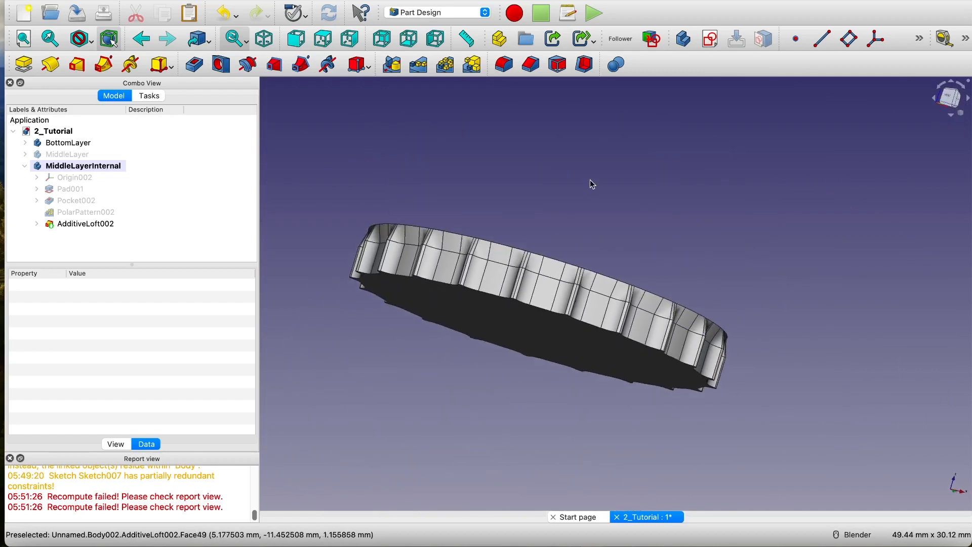
click(508, 326)
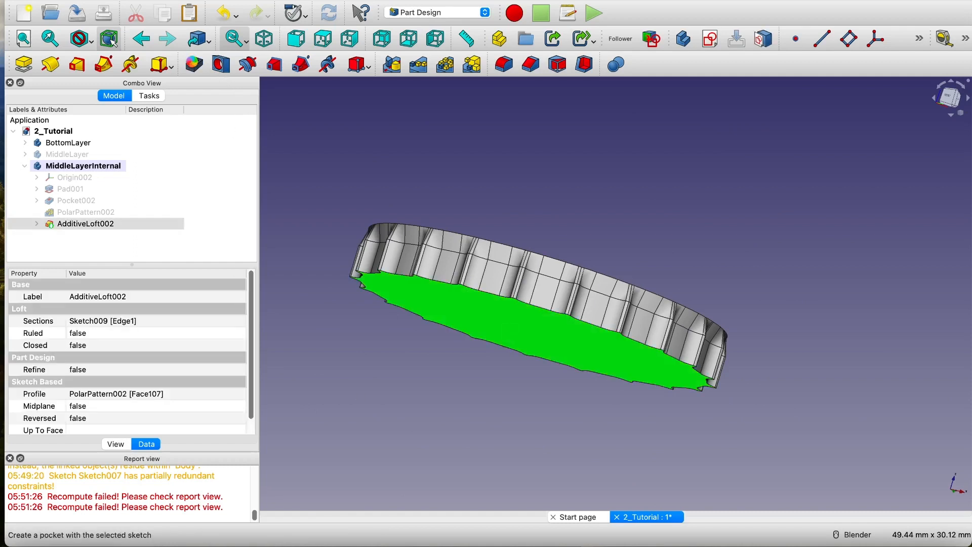
click(194, 64)
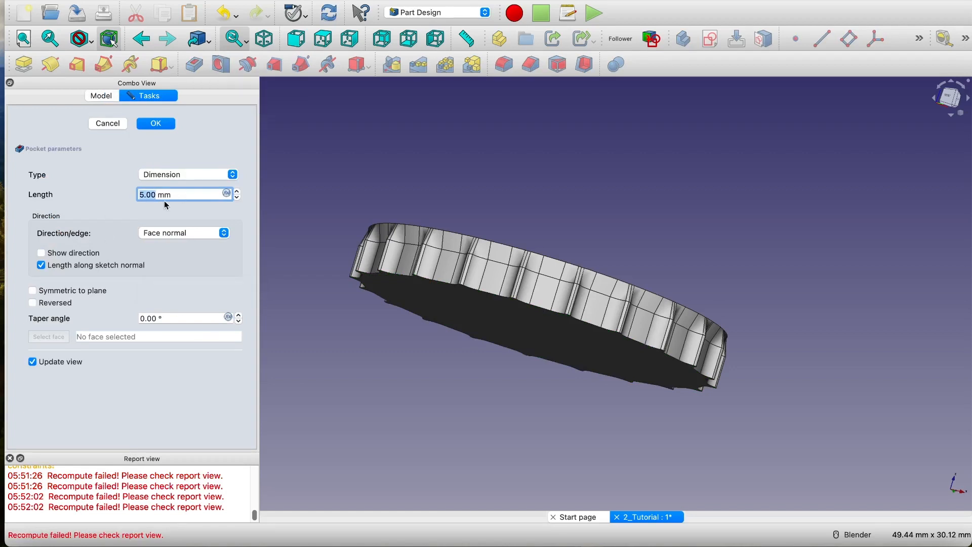
text(2)
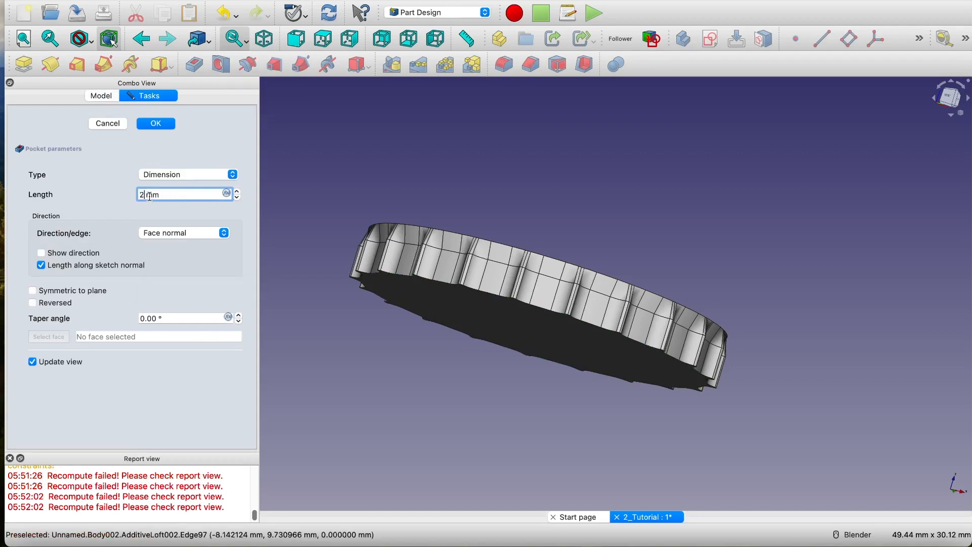
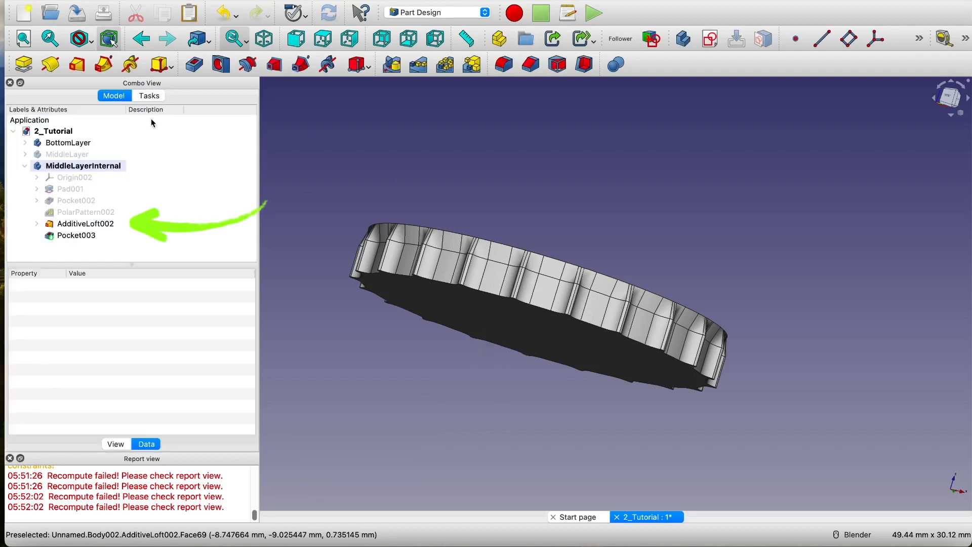
- Hide the AdditiveLoft002 feature of the MiddleLayerInternal body
click(93, 224)
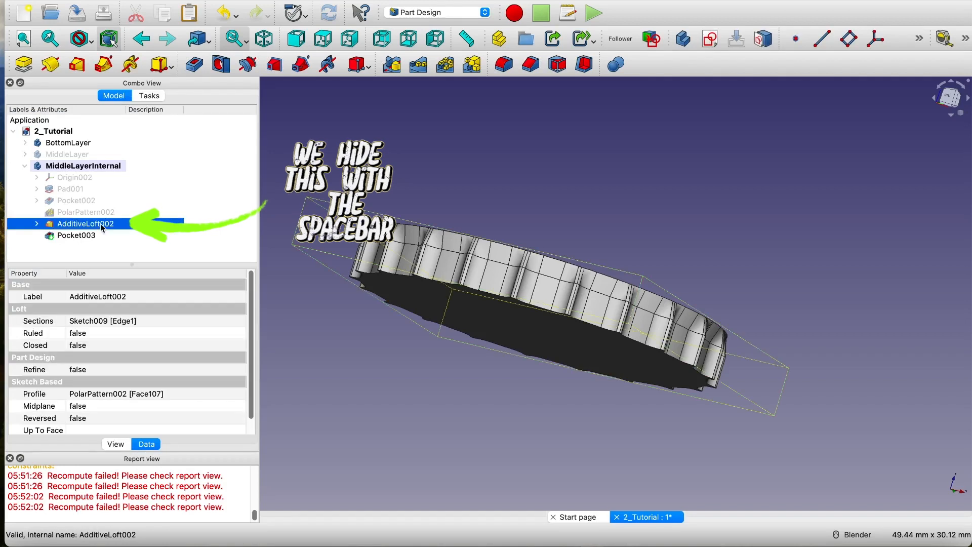
key(space)
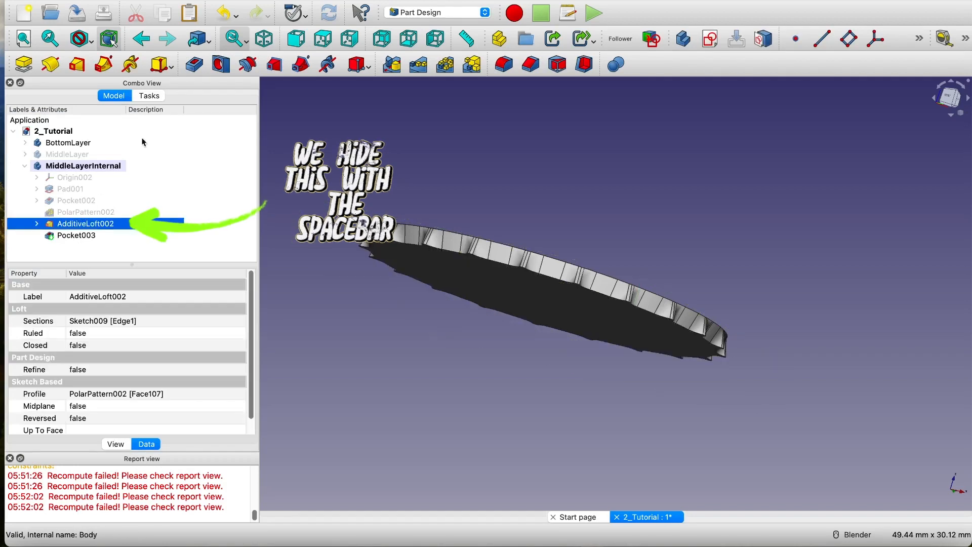
key(space)
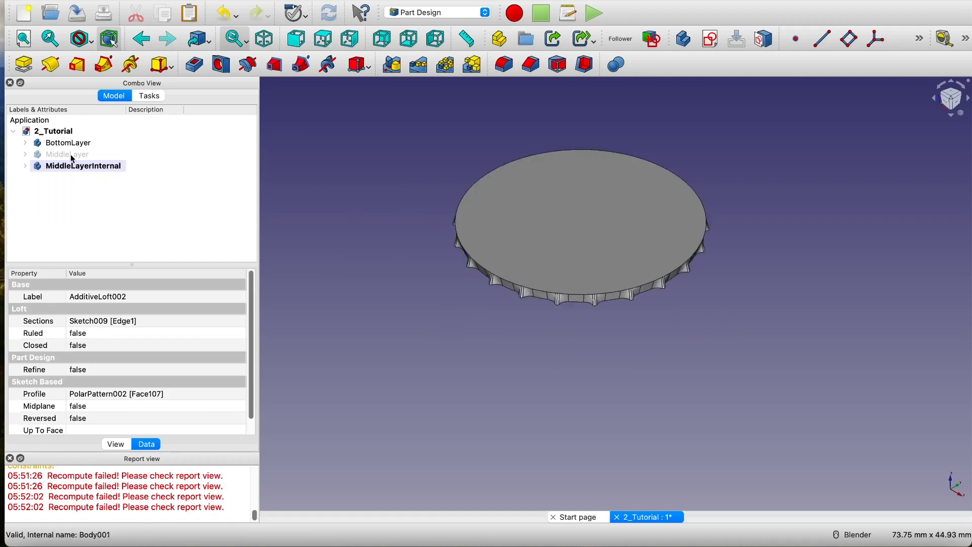
- Show the MiddleLayer body together with MiddleLayerInternal and examine how the two bodies overlap along the notched rim
click(72, 157)
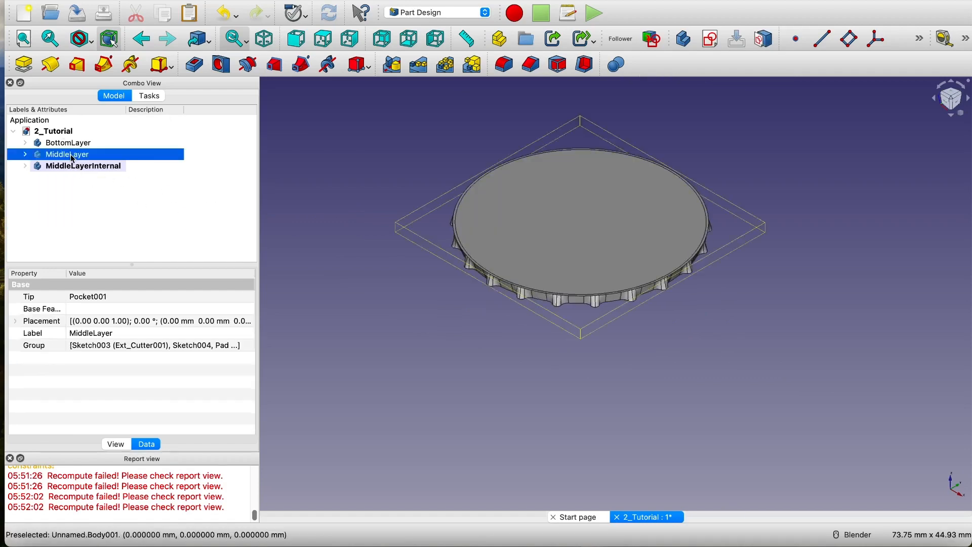
scroll(554, 257, up, 4)
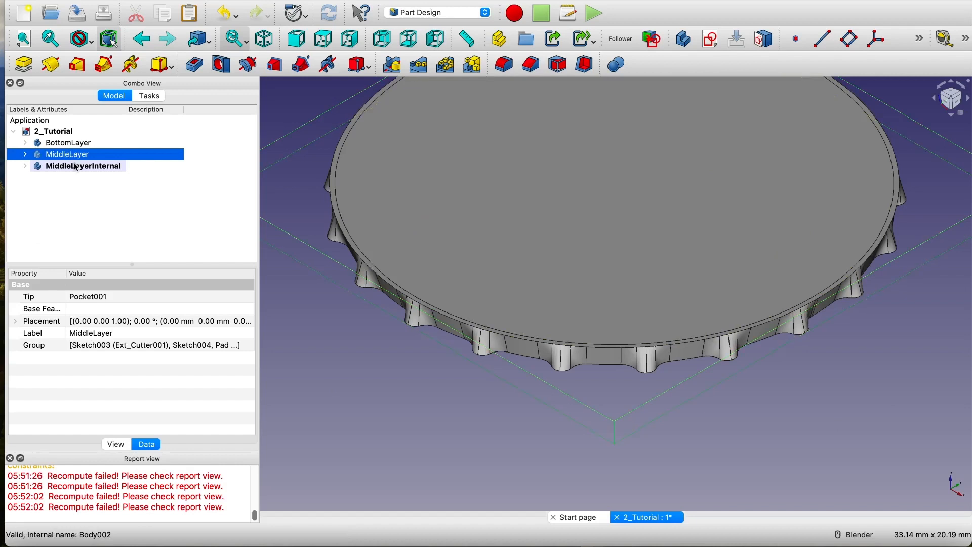
click(76, 166)
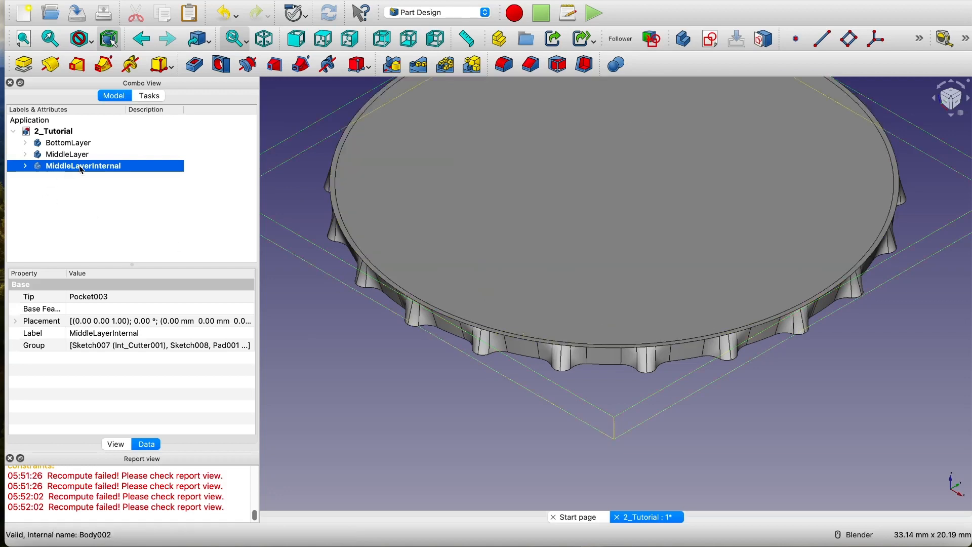
click(76, 155)
click(82, 170)
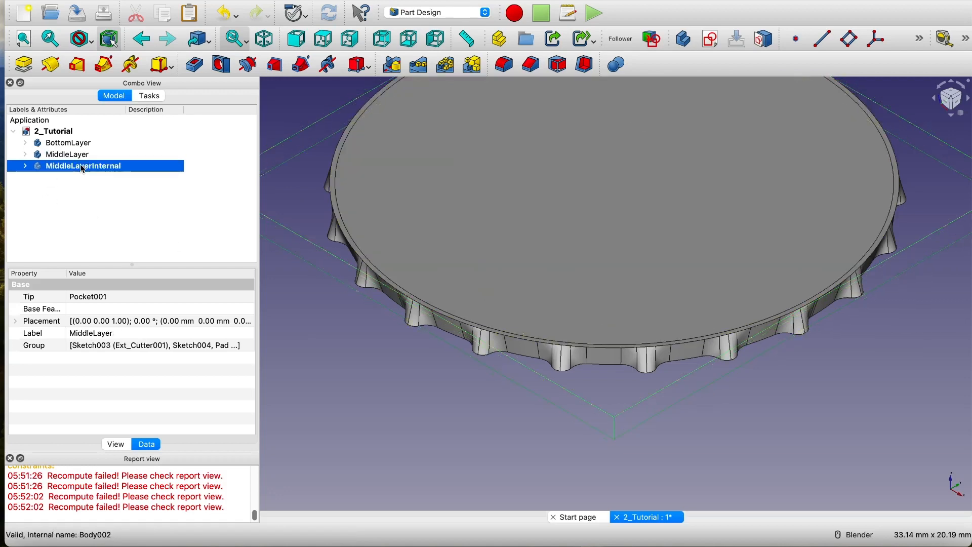
click(83, 158)
scroll(668, 344, down, 3)
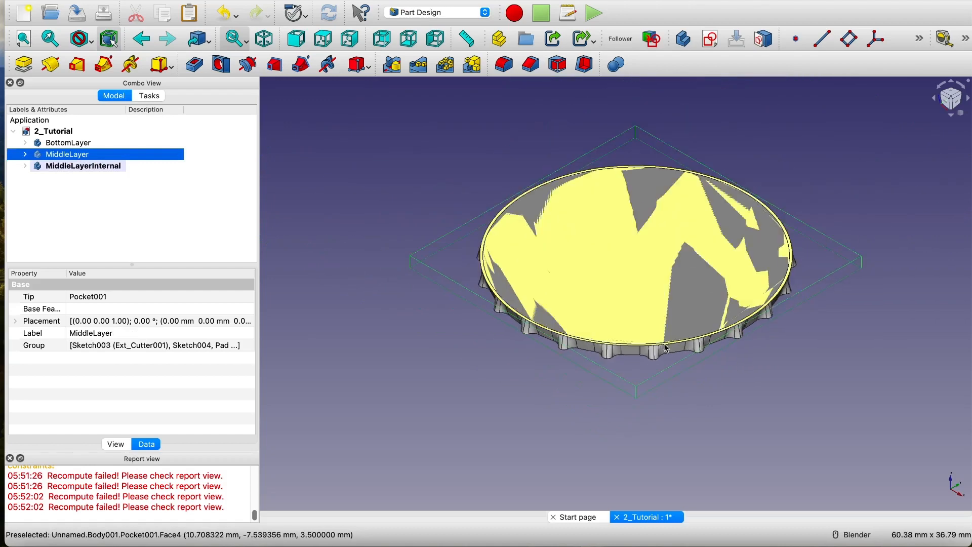
scroll(668, 352, up, 6)
middle_drag(596, 307, 593, 358)
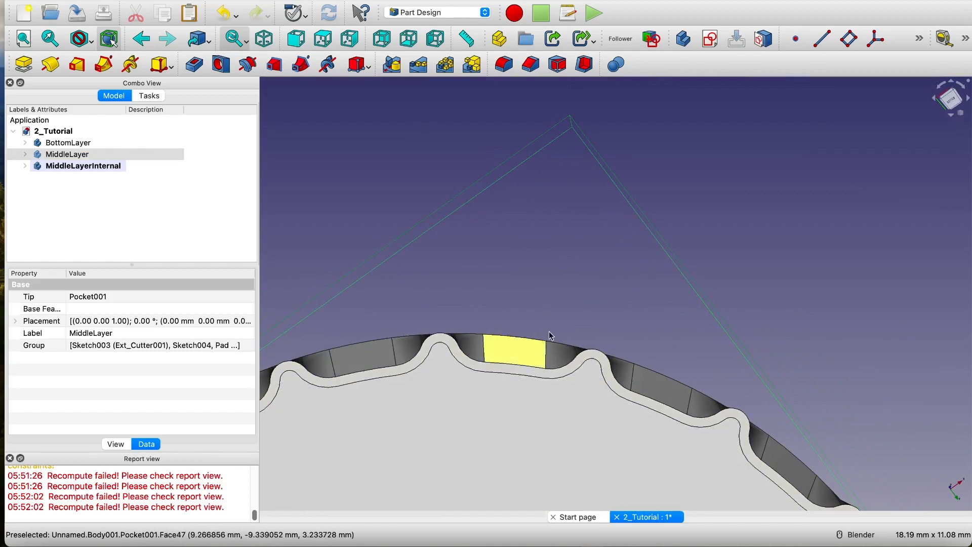
middle_drag(532, 374, 581, 235)
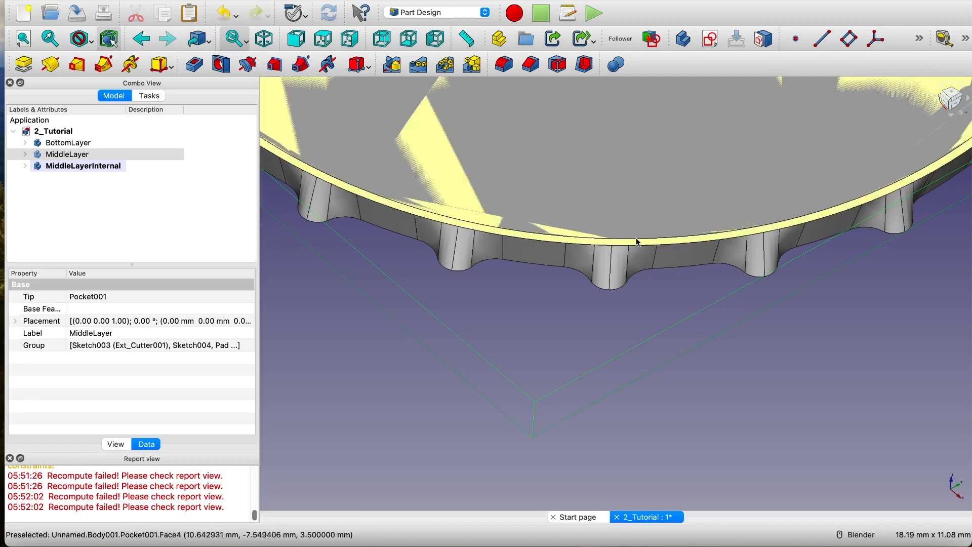
scroll(618, 245, down, 5)
mouse_move(628, 303)
middle_down()
mouse_move(637, 235)
mouse_move(698, 171)
mouse_move(698, 253)
mouse_move(675, 281)
mouse_move(633, 304)
middle_up()
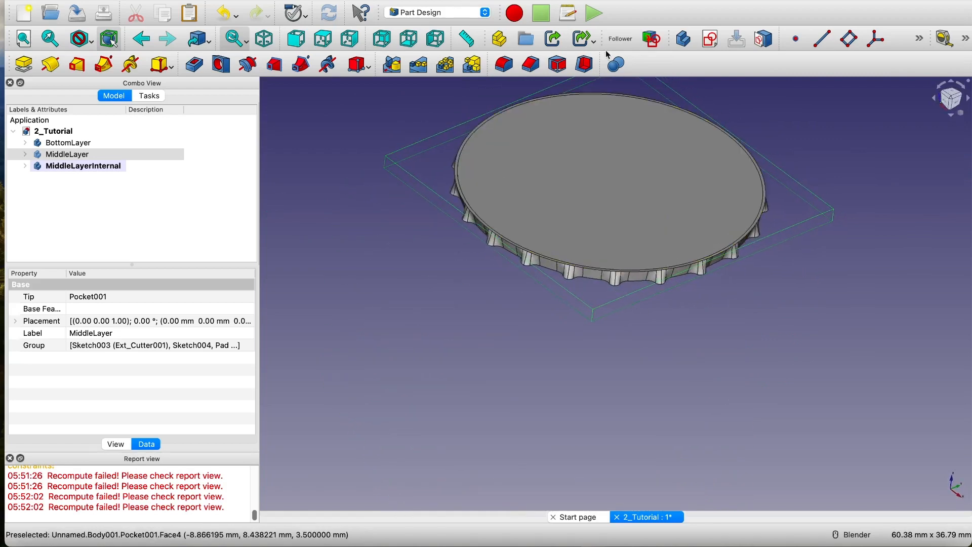
- Make MiddleLayer the active body
click(85, 155)
right_click(85, 154)
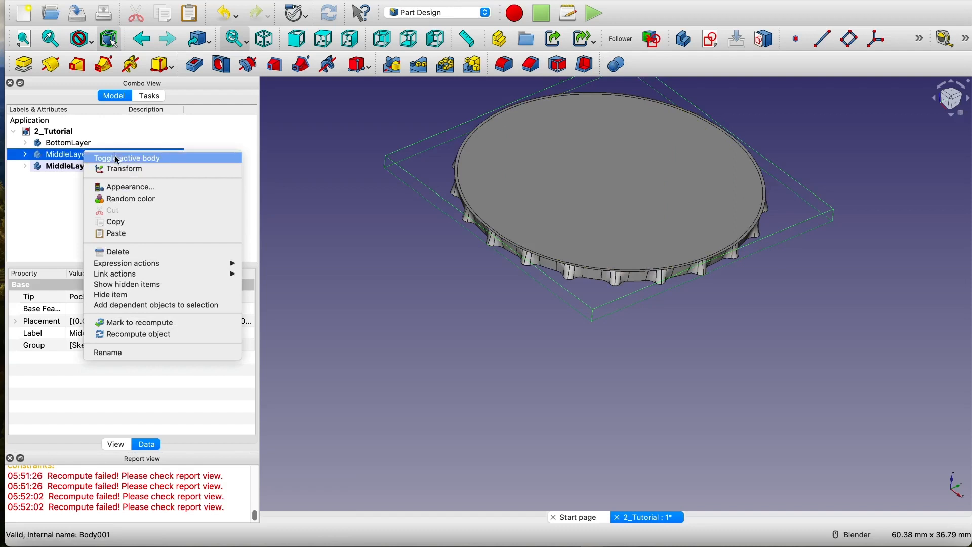
click(117, 157)
click(25, 154)
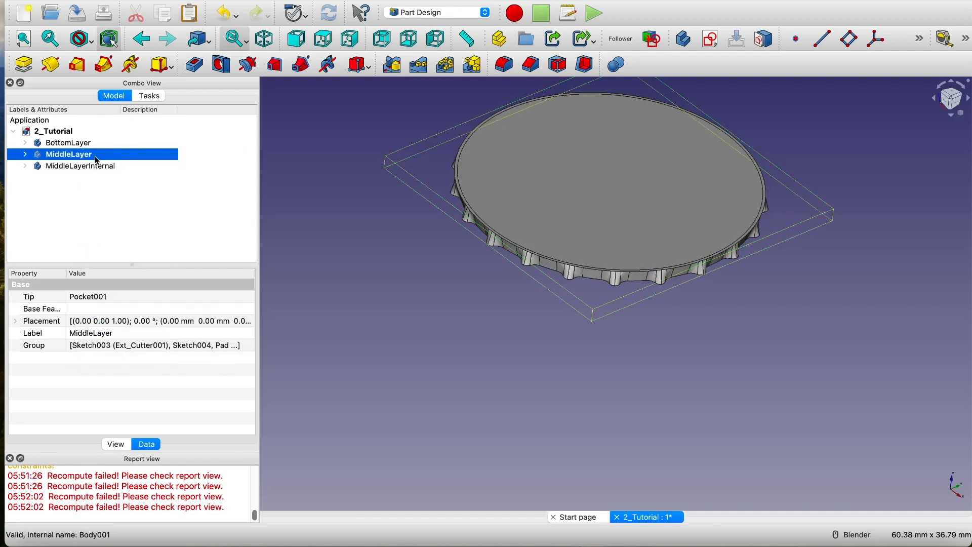
- Subtract the MiddleLayerInternal body from MiddleLayer with a Boolean operation set to Cut
click(618, 65)
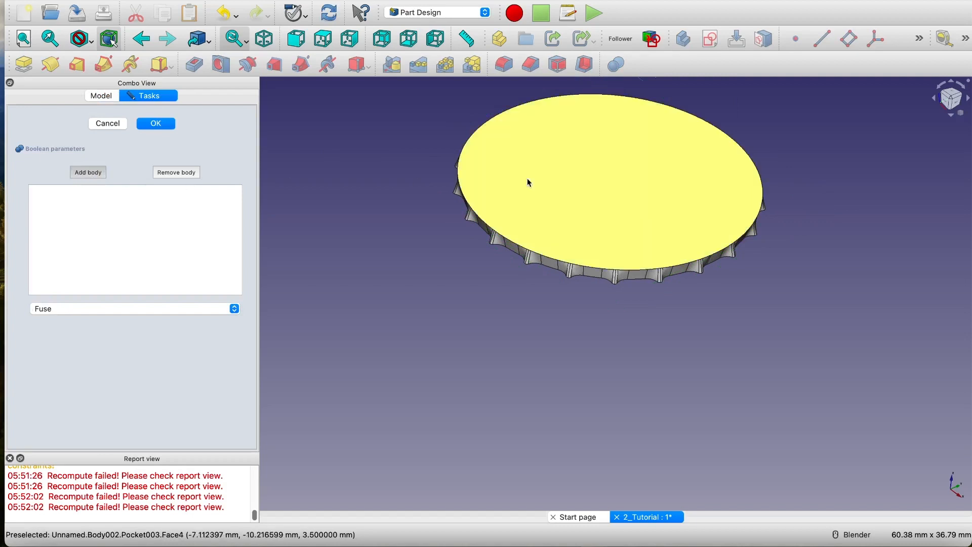
click(596, 181)
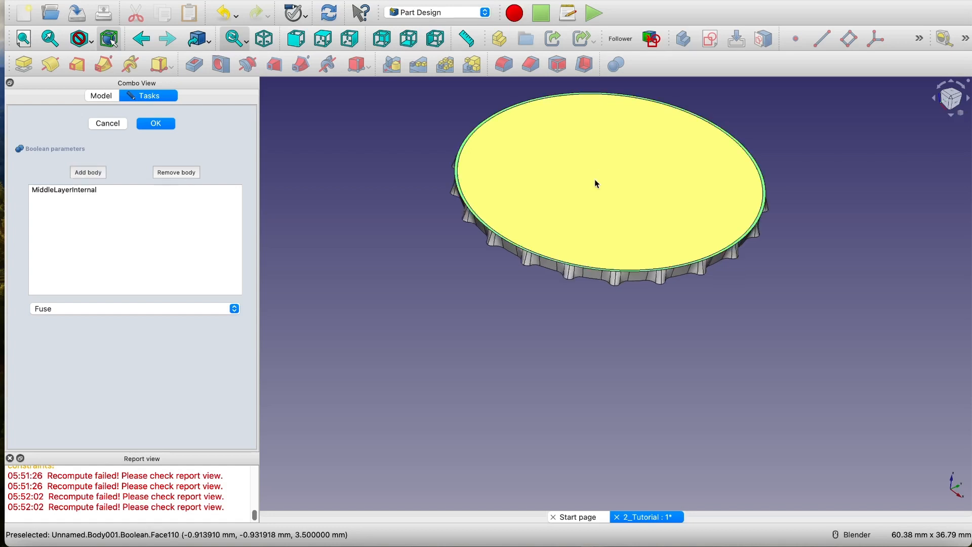
scroll(595, 182, up, 5)
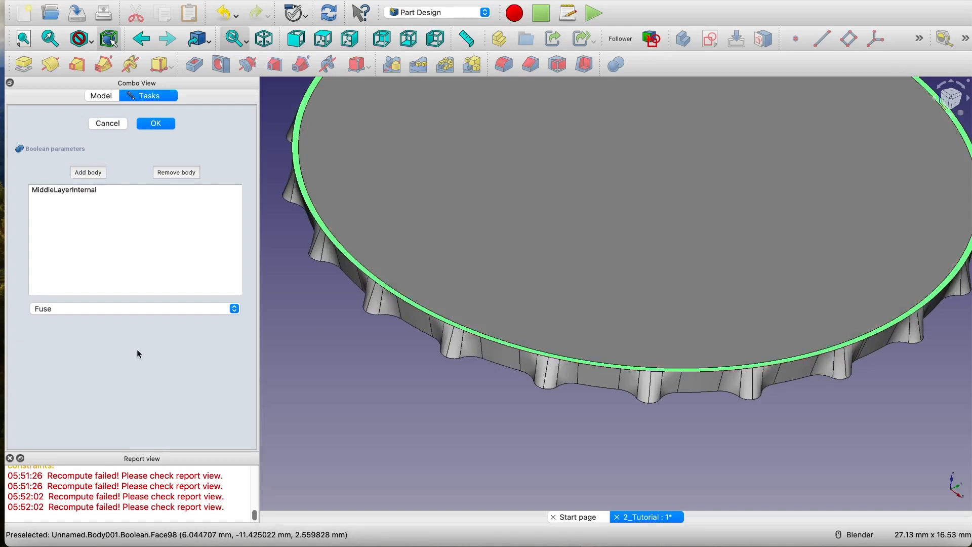
click(136, 310)
click(142, 310)
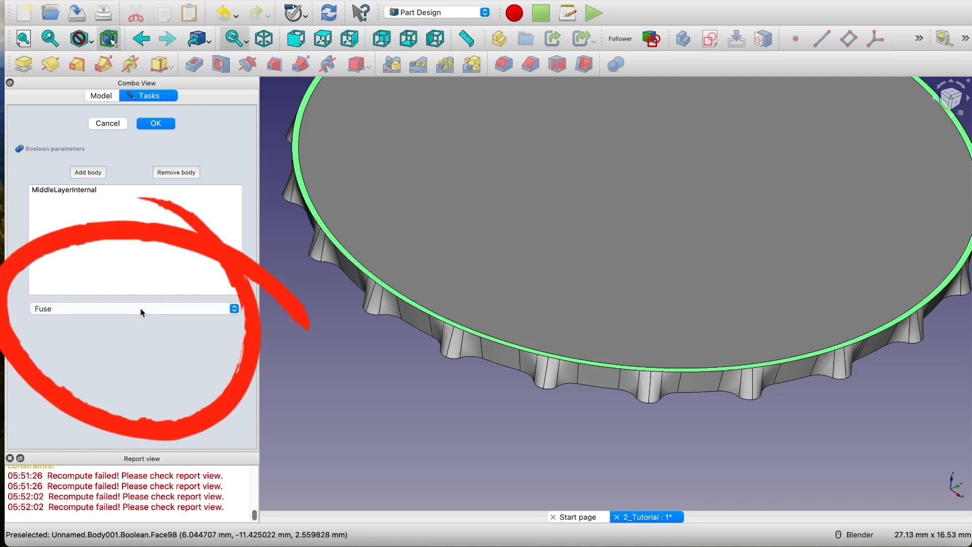
click(142, 310)
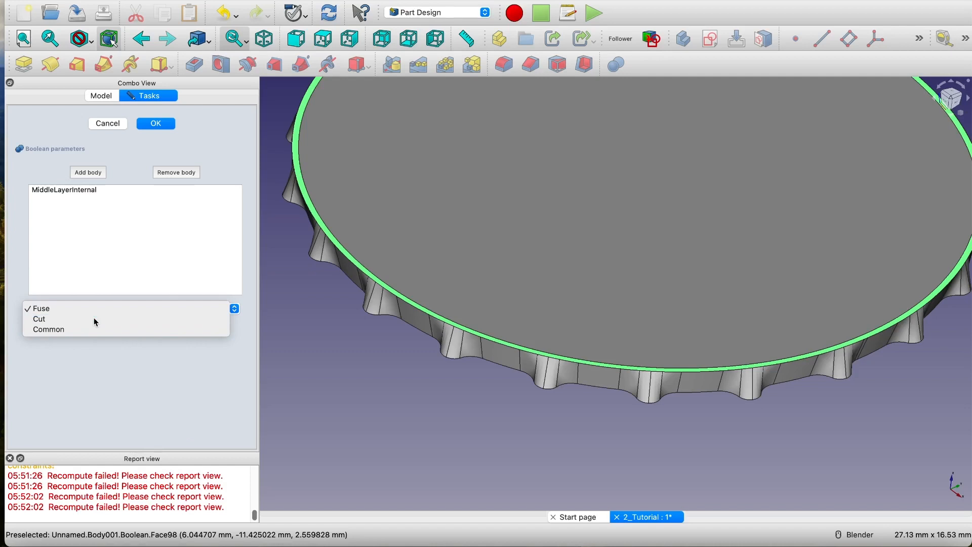
click(43, 319)
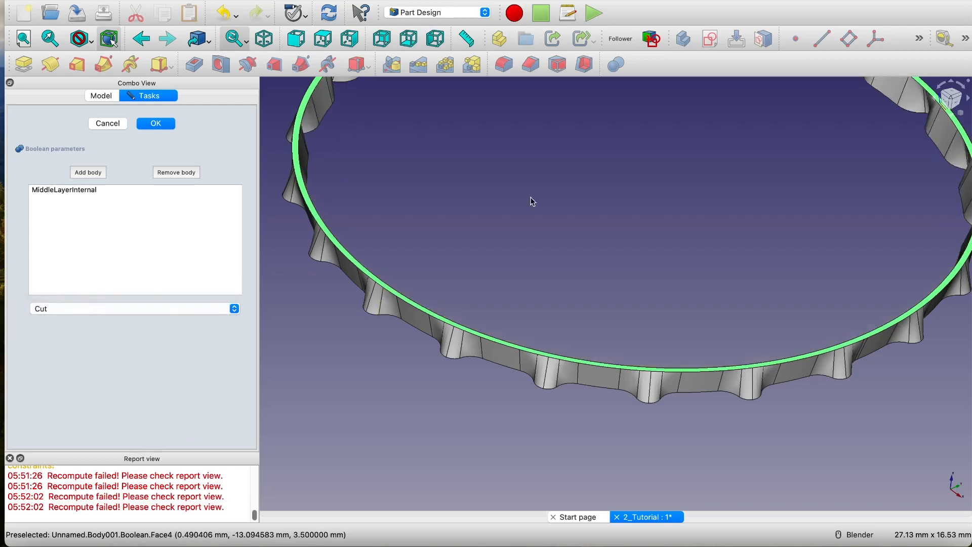
middle_drag(506, 219, 460, 236)
click(156, 124)
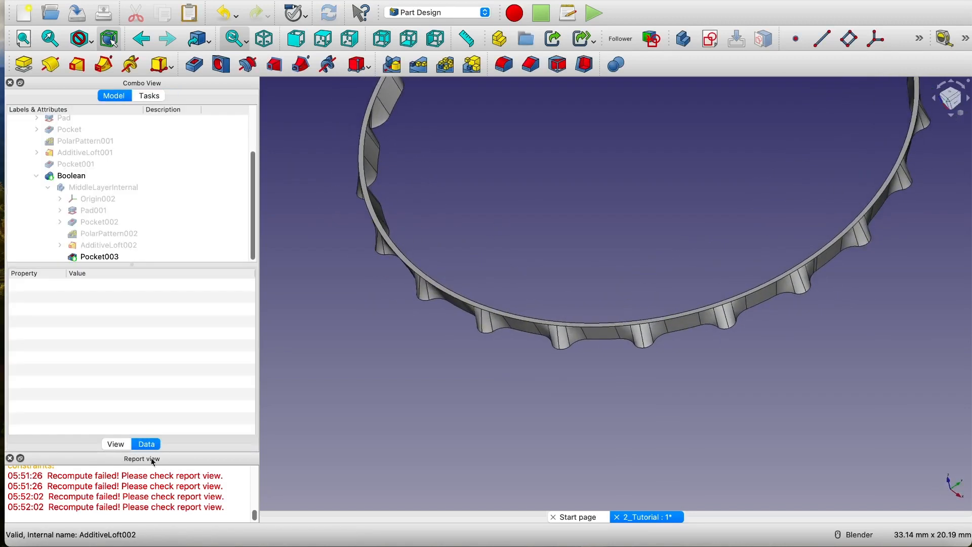
- Clear the report messages and inspect the hollow MiddleLayer ring starting from the isometric view
right_click(190, 492)
click(205, 464)
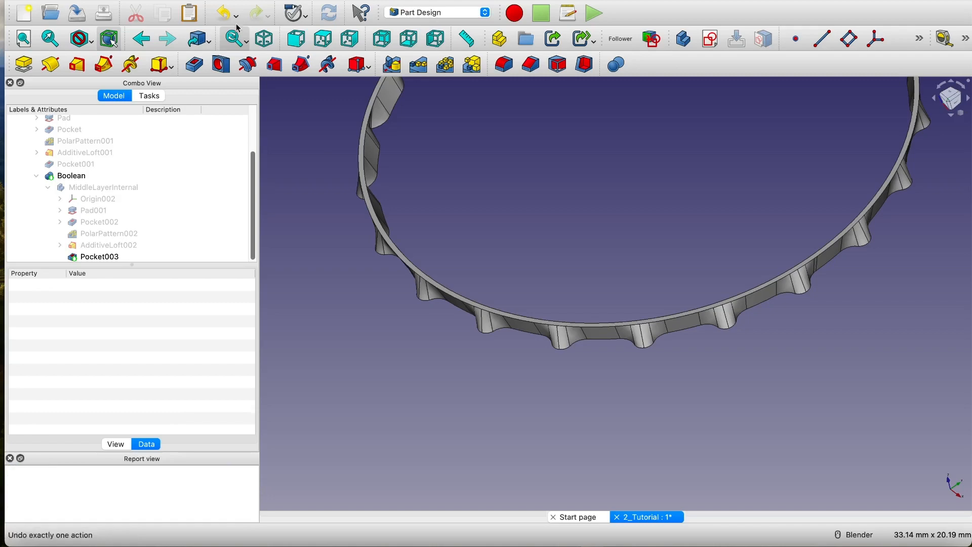
click(264, 38)
shift+middle_drag(450, 145, 415, 315)
mouse_move(488, 215)
middle_down()
mouse_move(506, 154)
mouse_move(529, 154)
mouse_move(500, 260)
mouse_move(514, 184)
mouse_move(498, 221)
middle_up()
scroll(109, 190, up, 4)
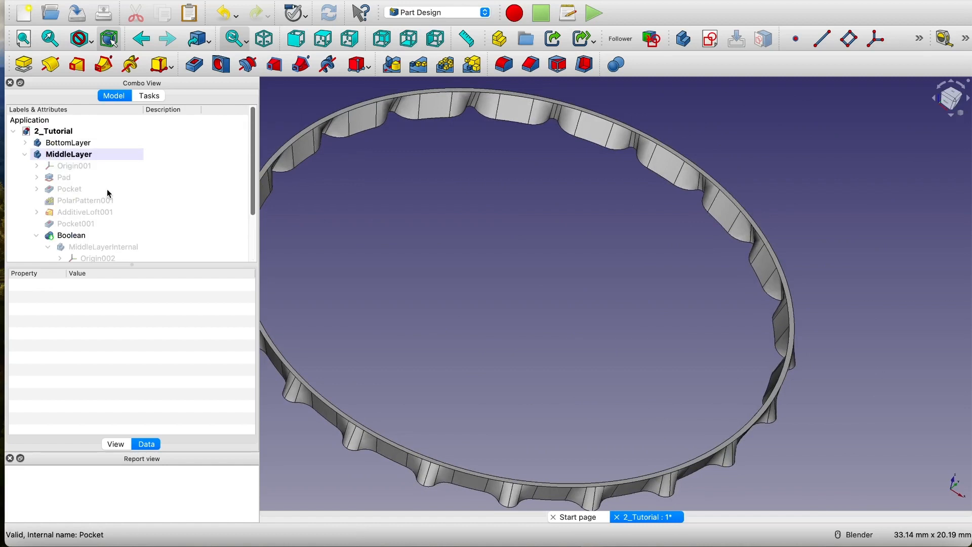
- Collapse the Boolean feature and the MiddleLayer body in the model tree, and select the BottomLayer body
click(35, 236)
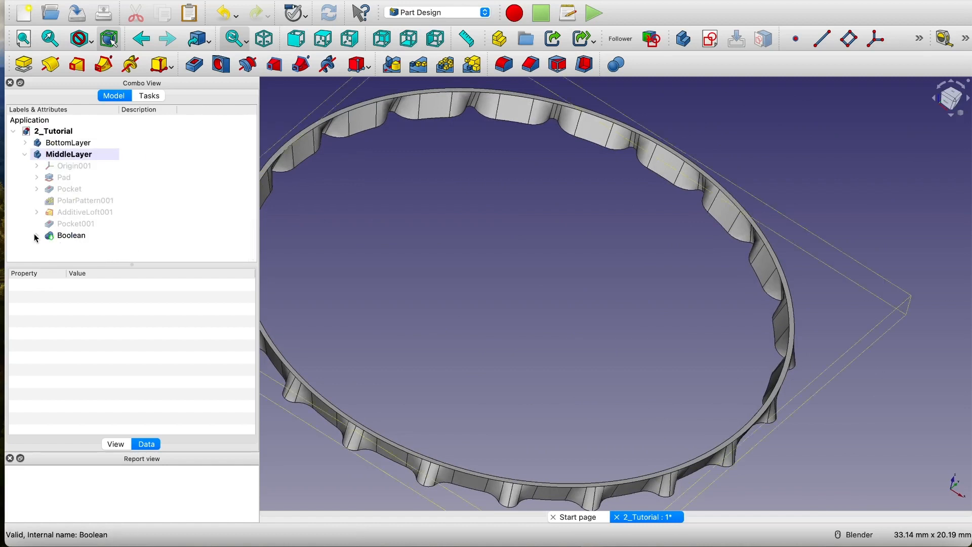
click(25, 155)
scroll(428, 256, down, 2)
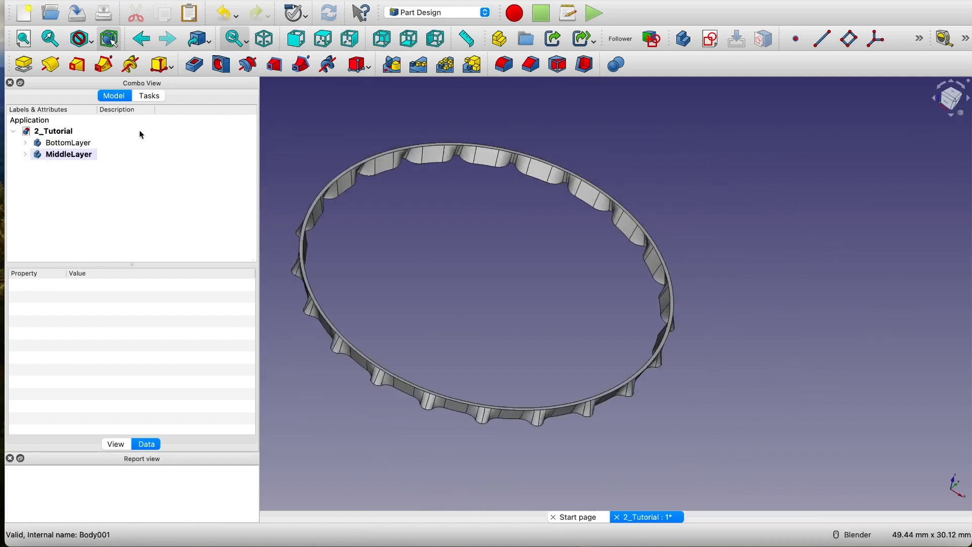
click(58, 145)
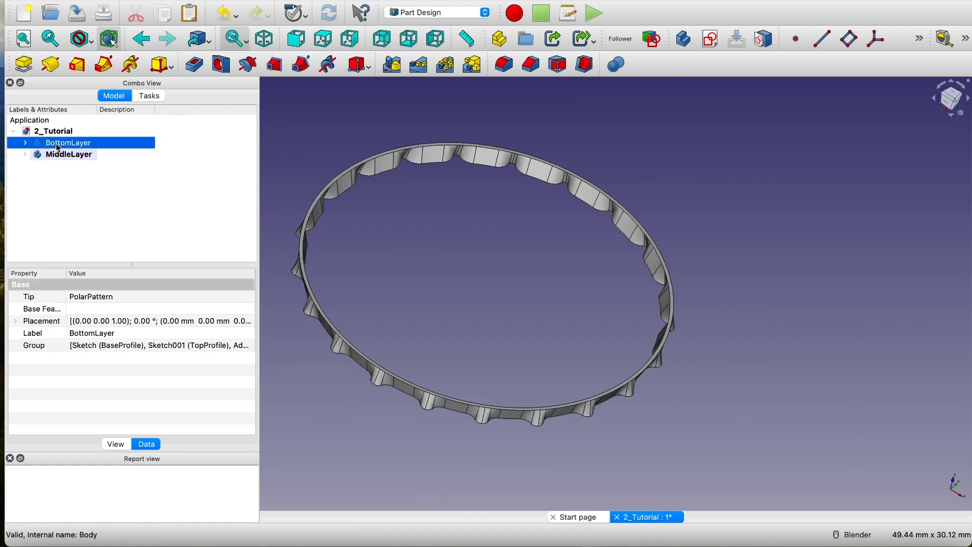
- Show the hidden BottomLayer body with its PolarPattern feature alongside MiddleLayer, and collapse it again in the model tree
click(25, 143)
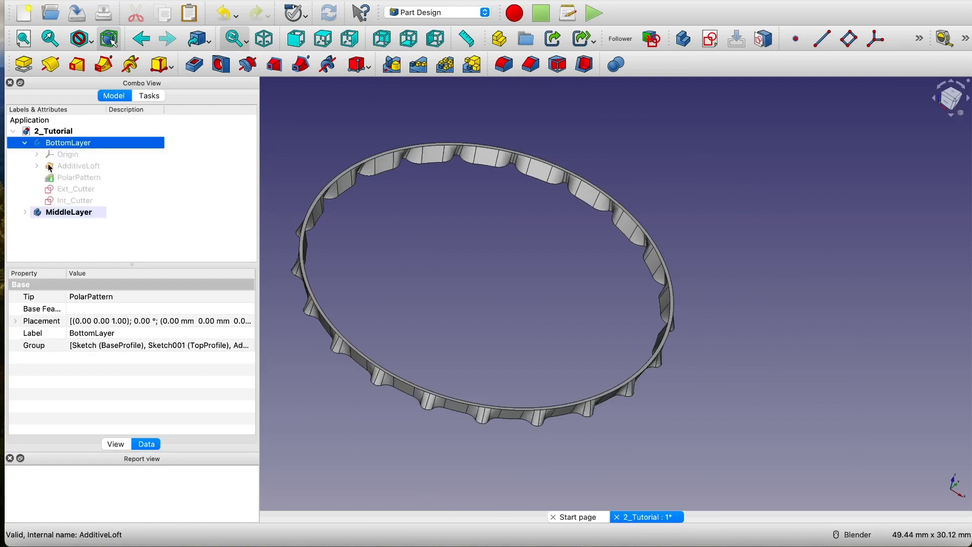
click(75, 179)
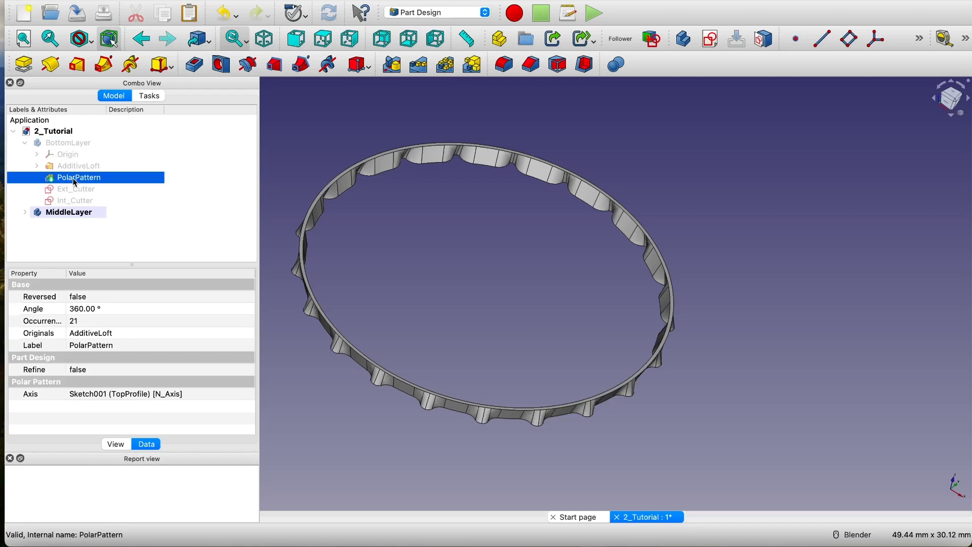
click(67, 144)
key(space)
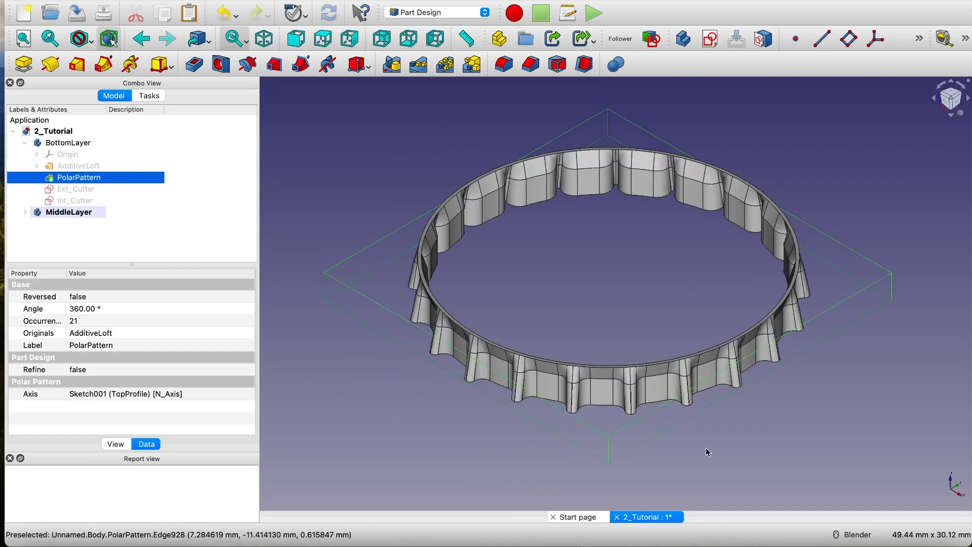
click(708, 452)
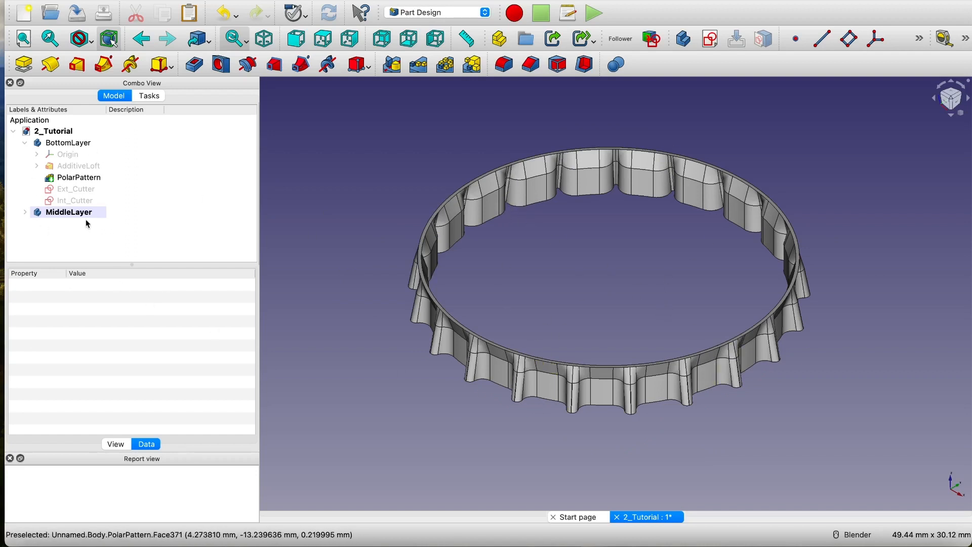
click(25, 144)
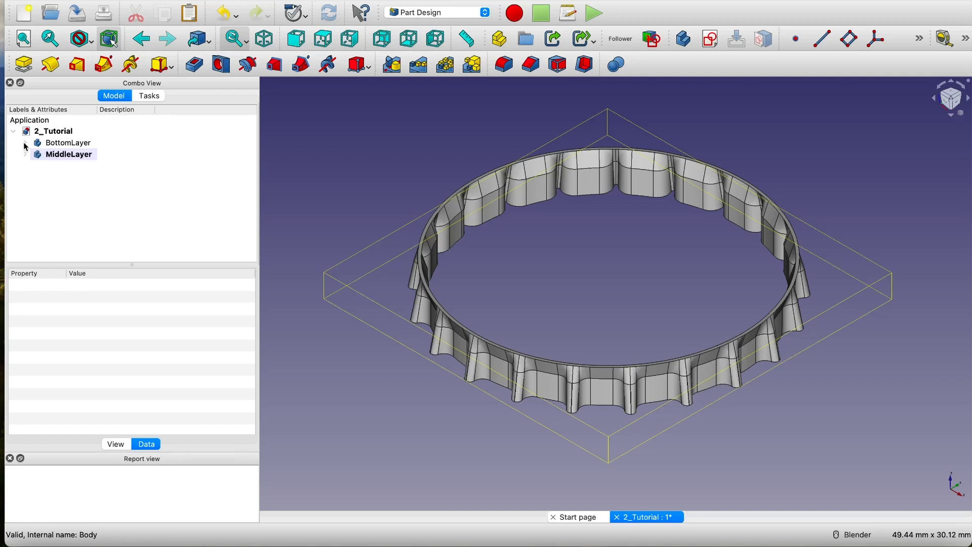
- Make BottomLayer the active body and collapse it in the model tree
right_click(86, 145)
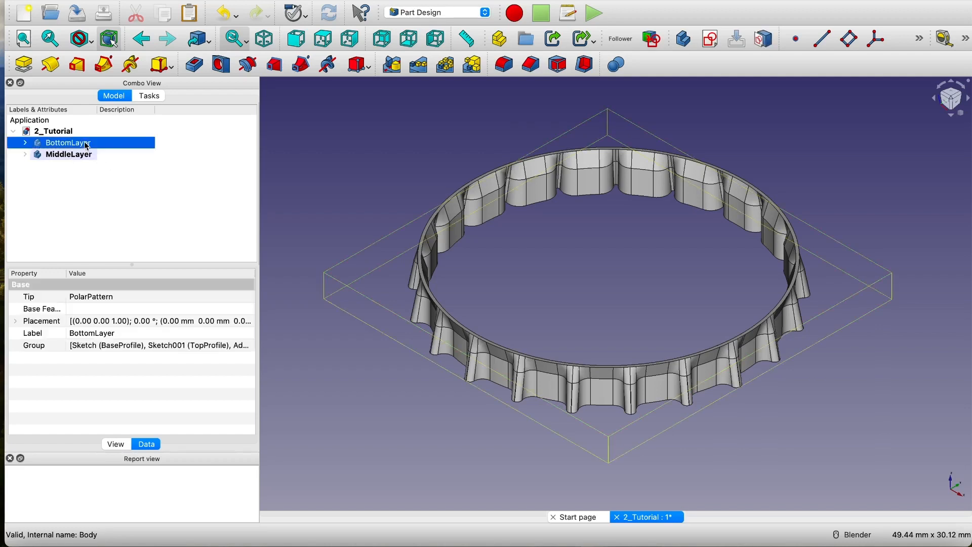
click(134, 150)
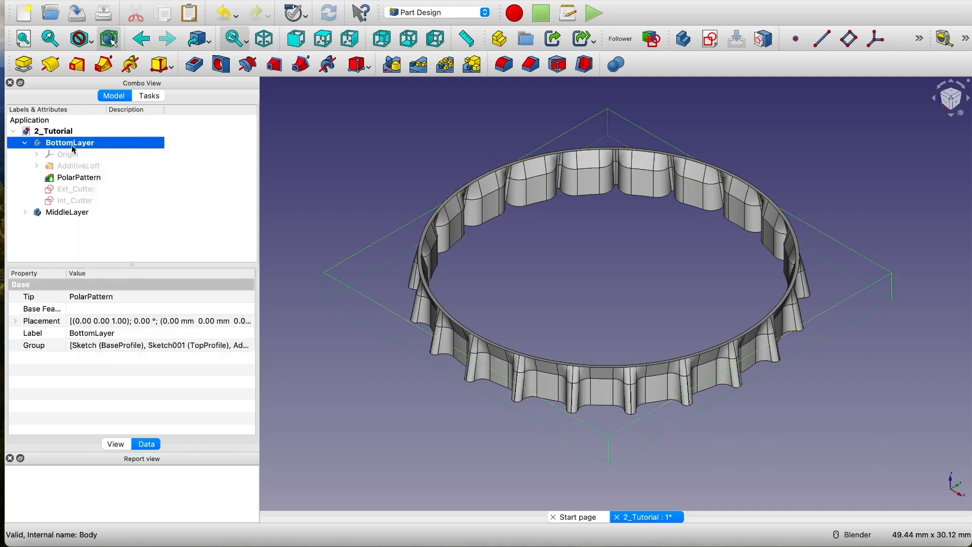
click(25, 142)
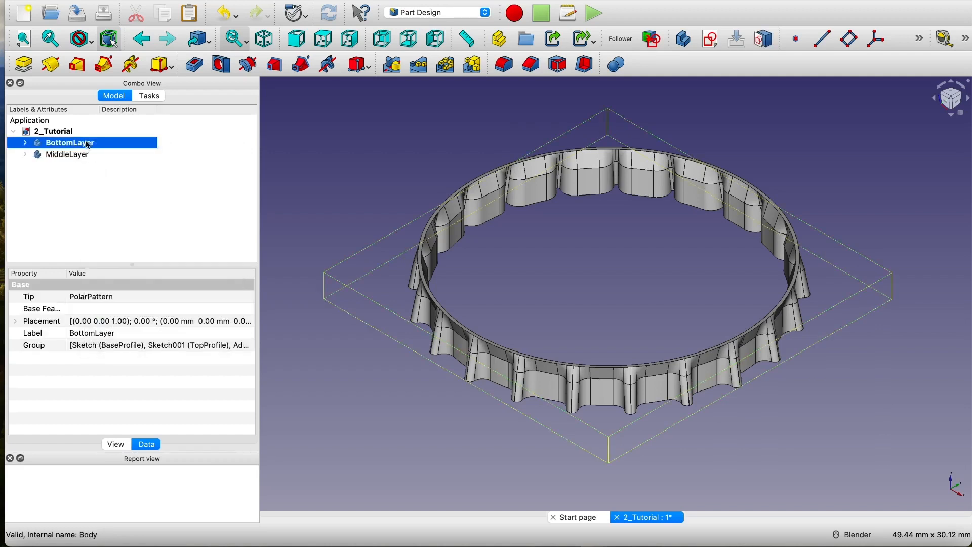
click(95, 162)
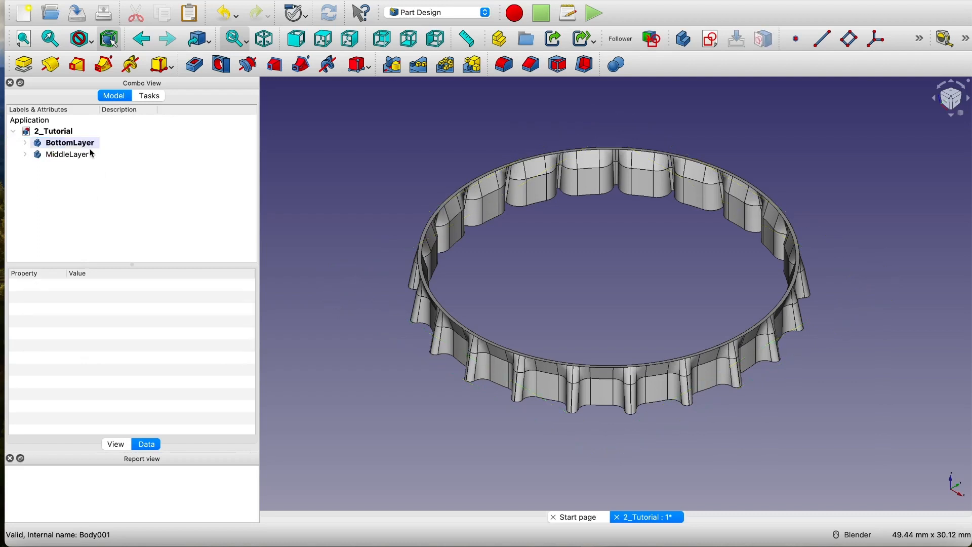
- Join the MiddleLayer body to BottomLayer with a Boolean operation set to Fuse, and collapse the combined body in the model tree
click(92, 146)
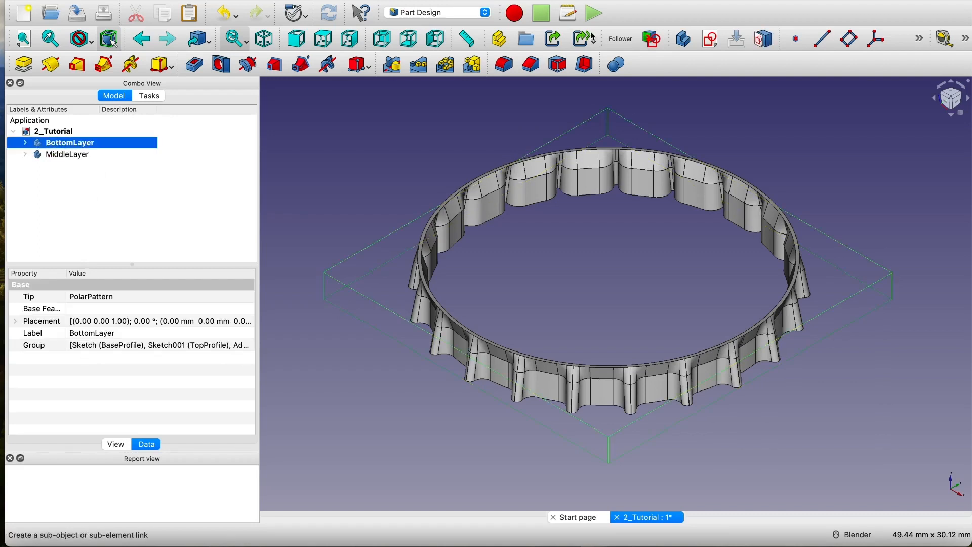
click(618, 65)
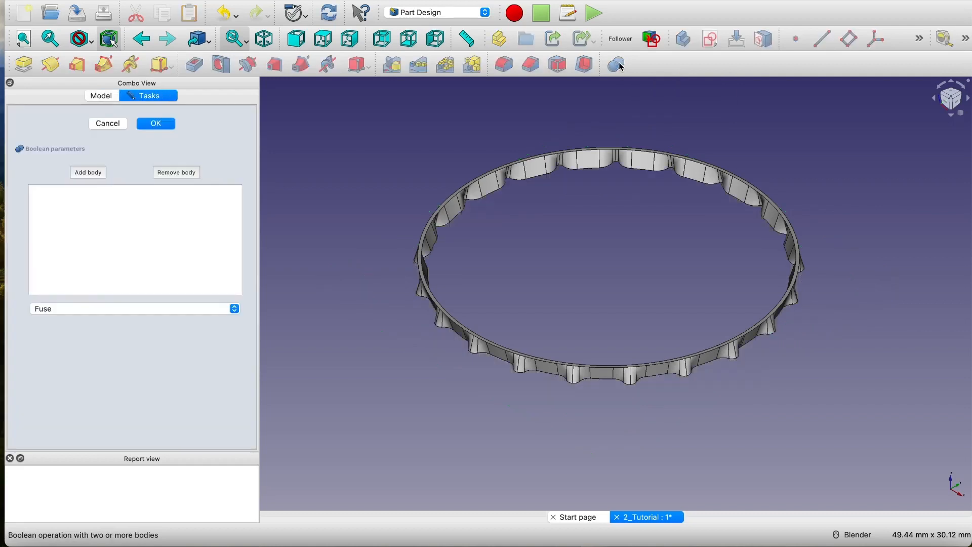
click(94, 172)
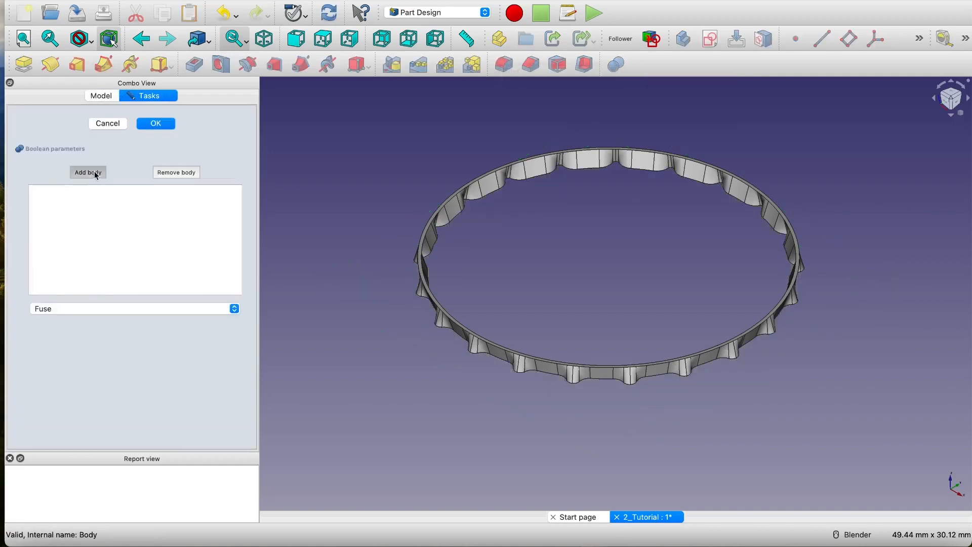
click(591, 161)
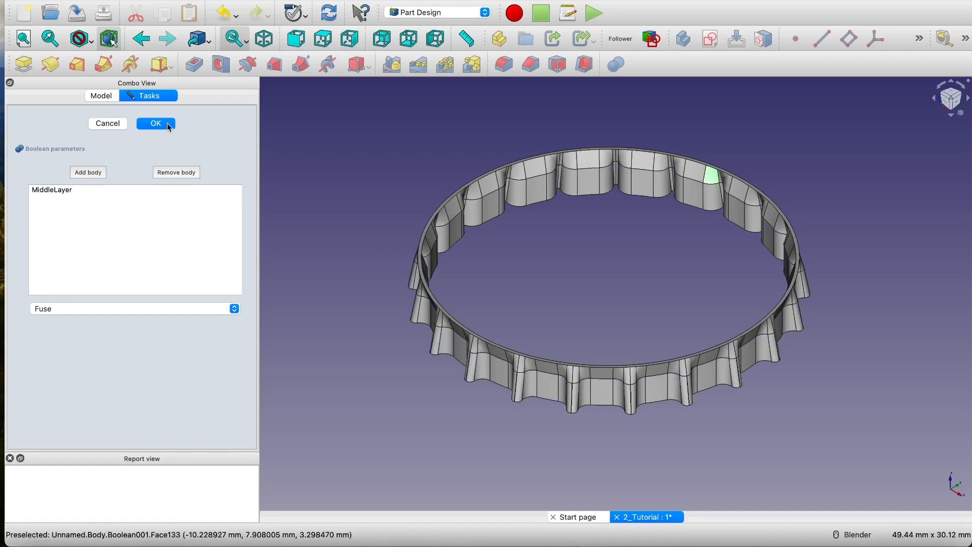
click(168, 124)
click(37, 165)
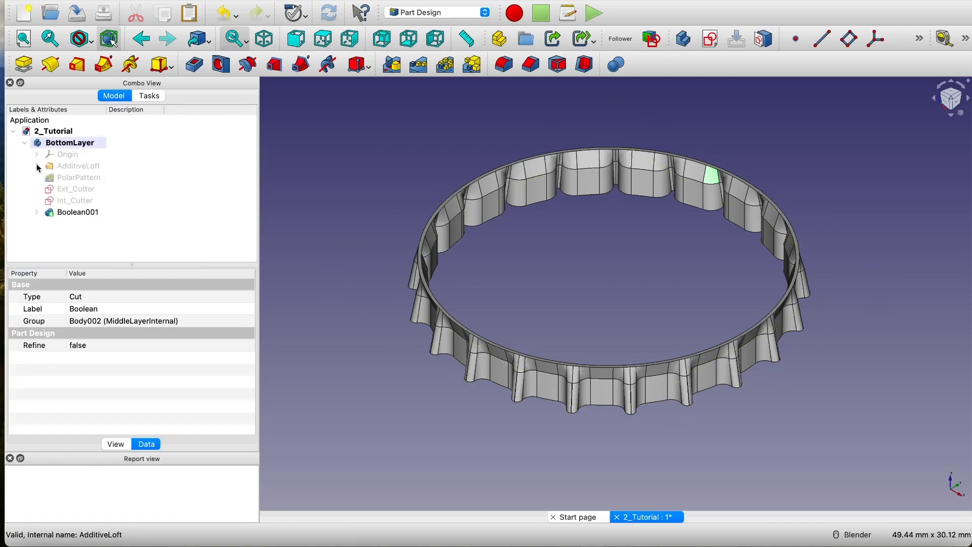
click(24, 143)
mouse_move(647, 252)
middle_down()
mouse_move(644, 230)
mouse_move(644, 239)
middle_up()
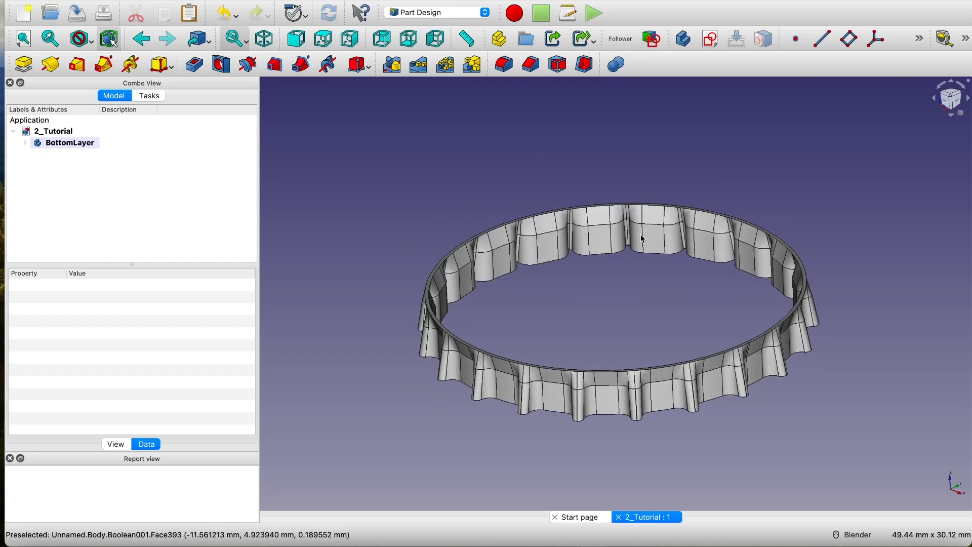
- Create a sketch on the XZ plane of the BottomLayer body and section the view at the sketch plane
click(27, 147)
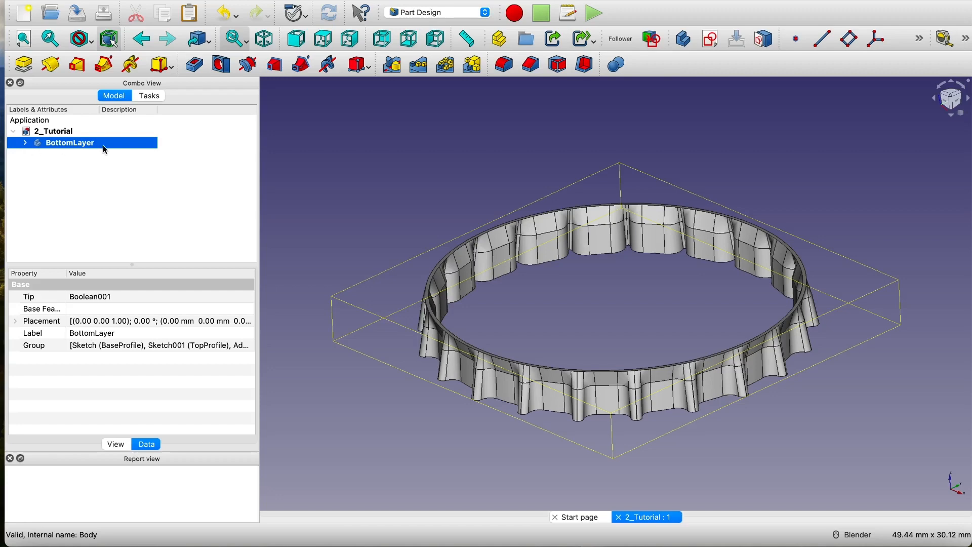
click(709, 43)
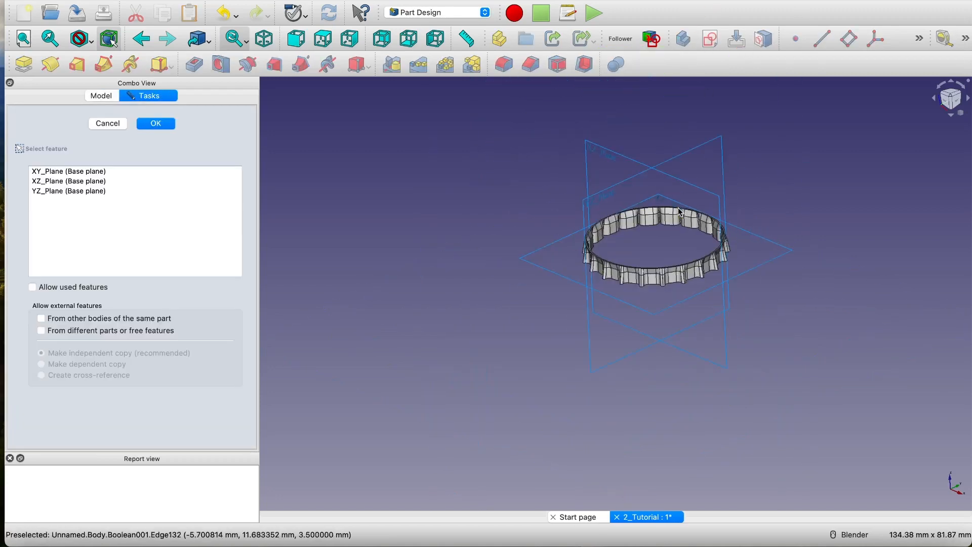
middle_drag(796, 203, 819, 215)
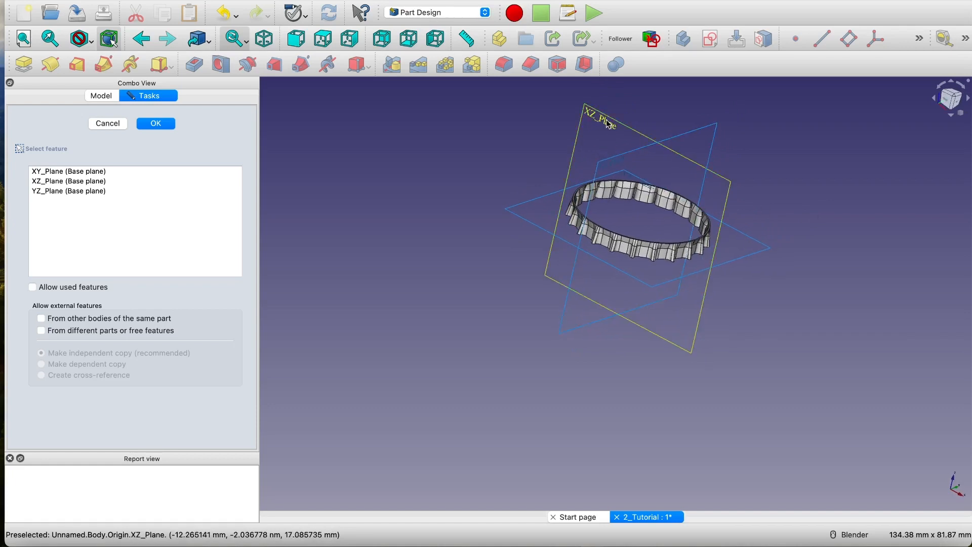
click(609, 124)
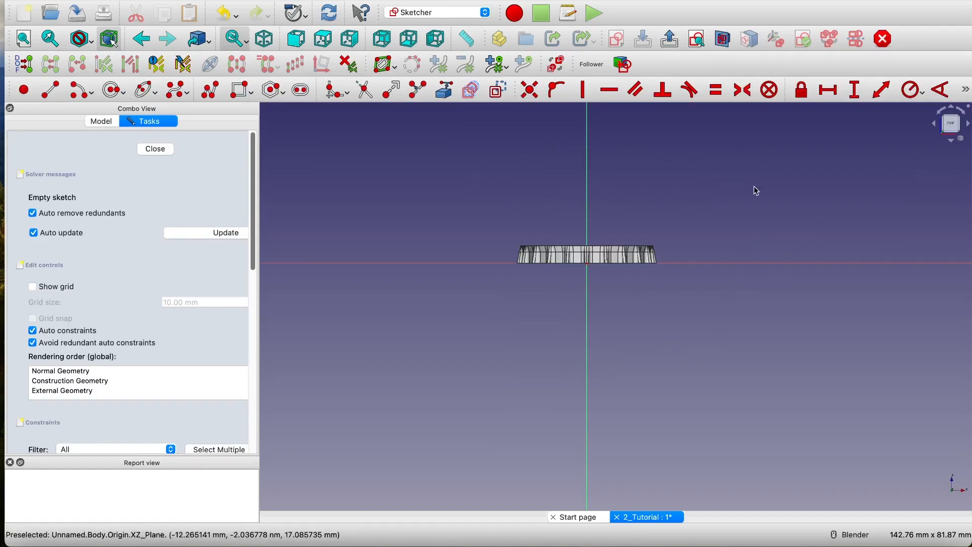
scroll(607, 220, up, 2)
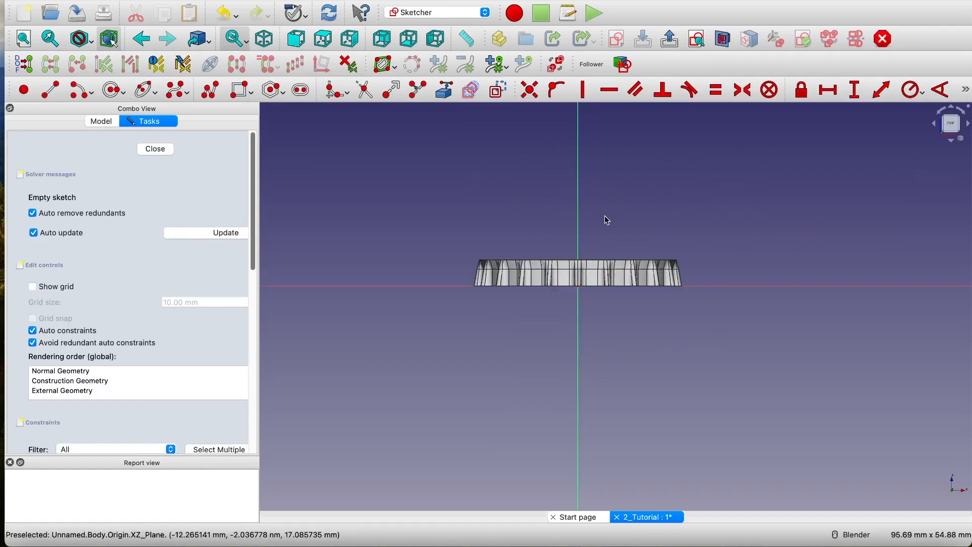
click(729, 45)
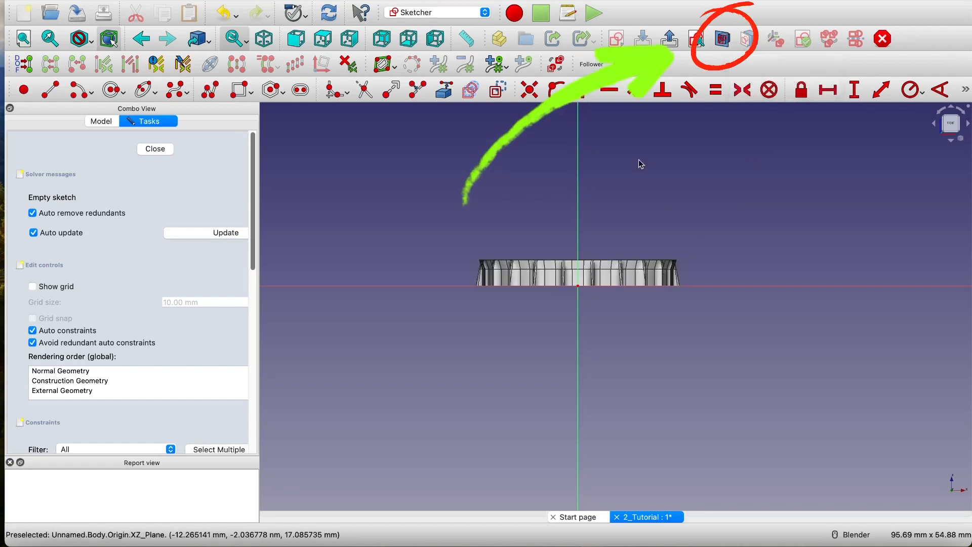
- Link the ring's top edge ending at its outer upper corner as external geometry to obtain that corner vertex
scroll(578, 250, up, 3)
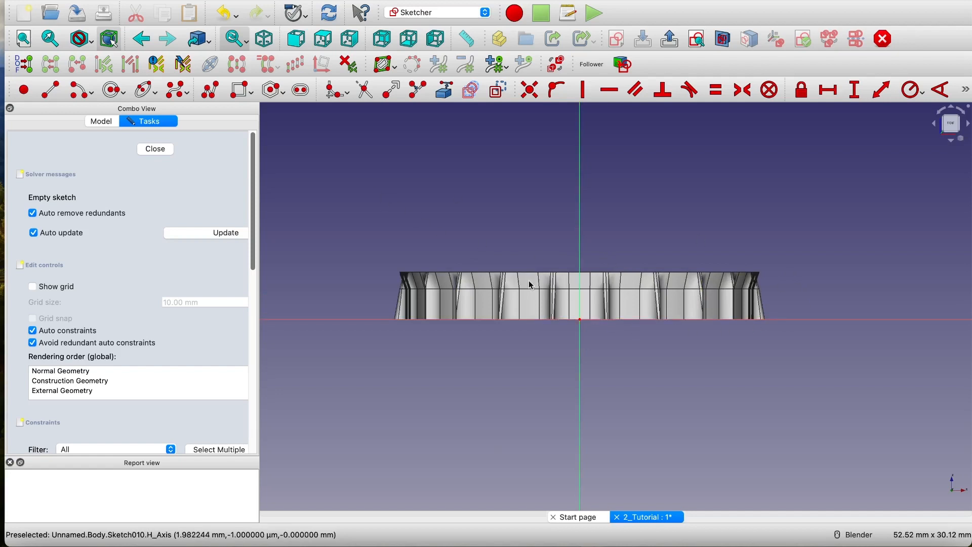
scroll(773, 276, up, 20)
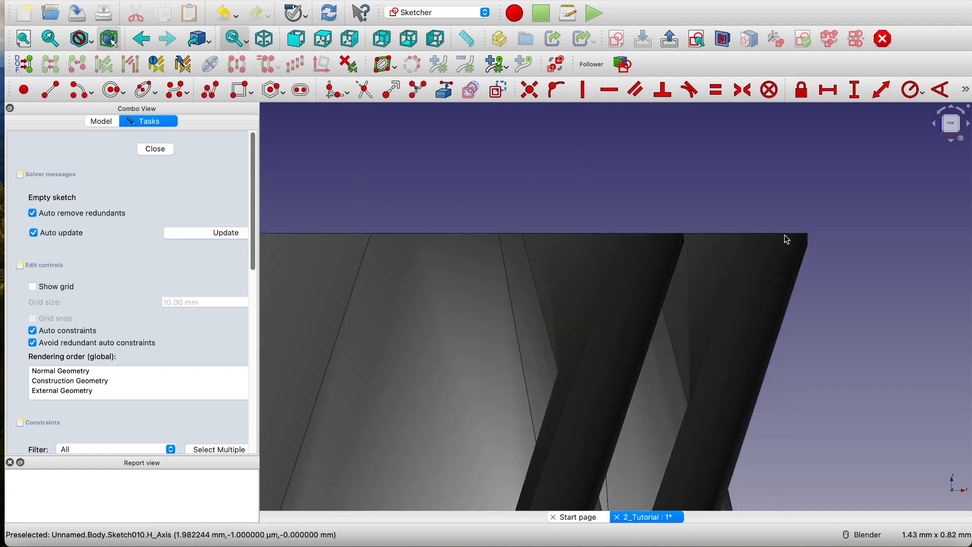
scroll(838, 233, up, 15)
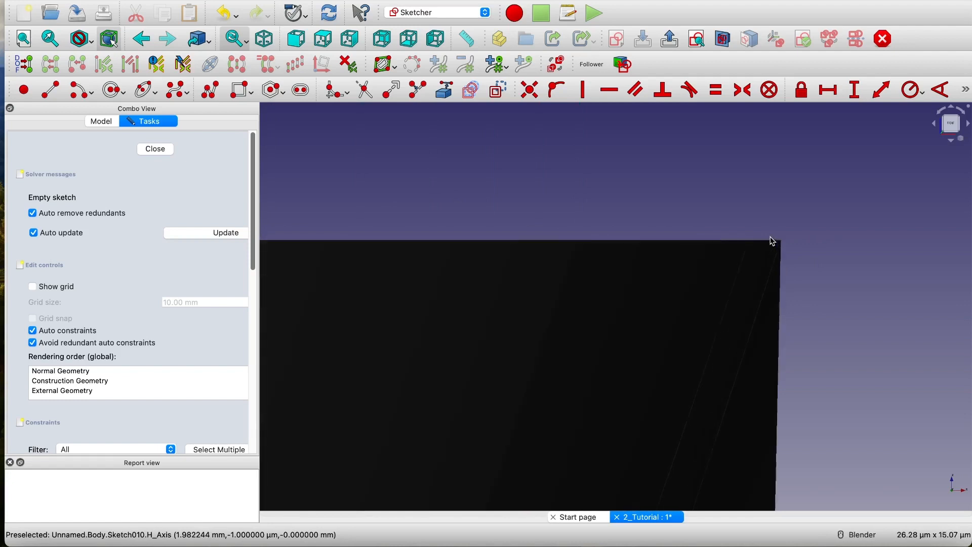
click(444, 91)
scroll(781, 239, up, 2)
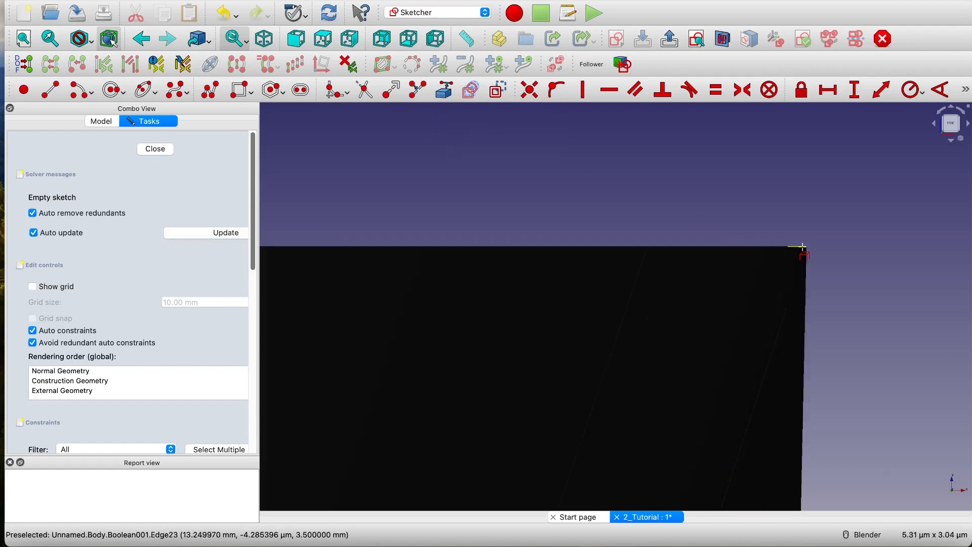
scroll(803, 247, up, 5)
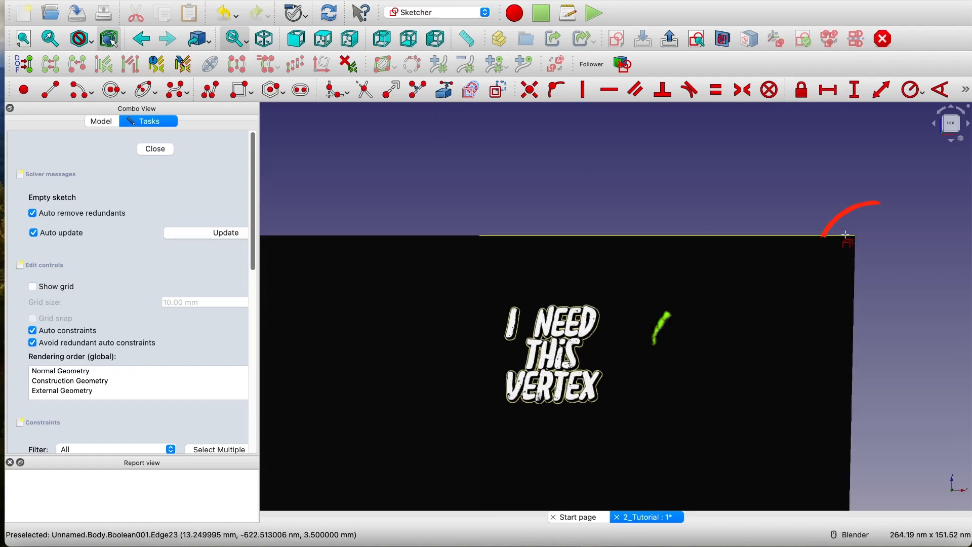
click(844, 234)
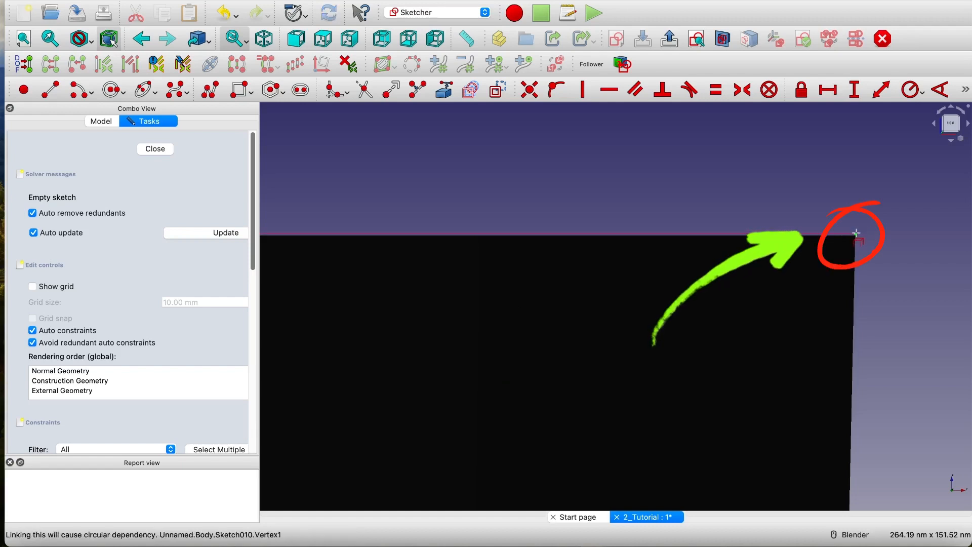
scroll(855, 236, down, 10)
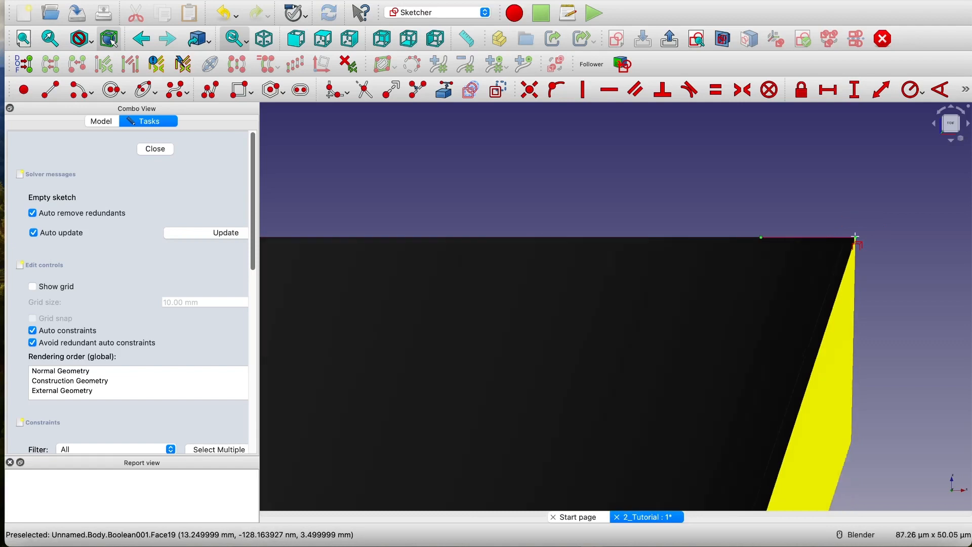
scroll(855, 236, down, 8)
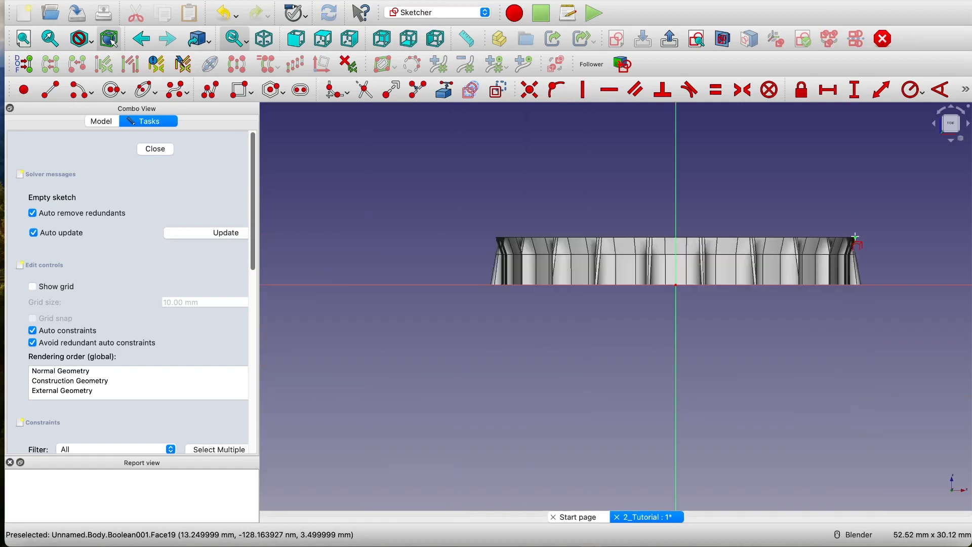
- Sketch a closed six-sided polyline above the ring beside the vertical axis: a long thin horizontal strip with a short downward leg at its outer end
click(209, 92)
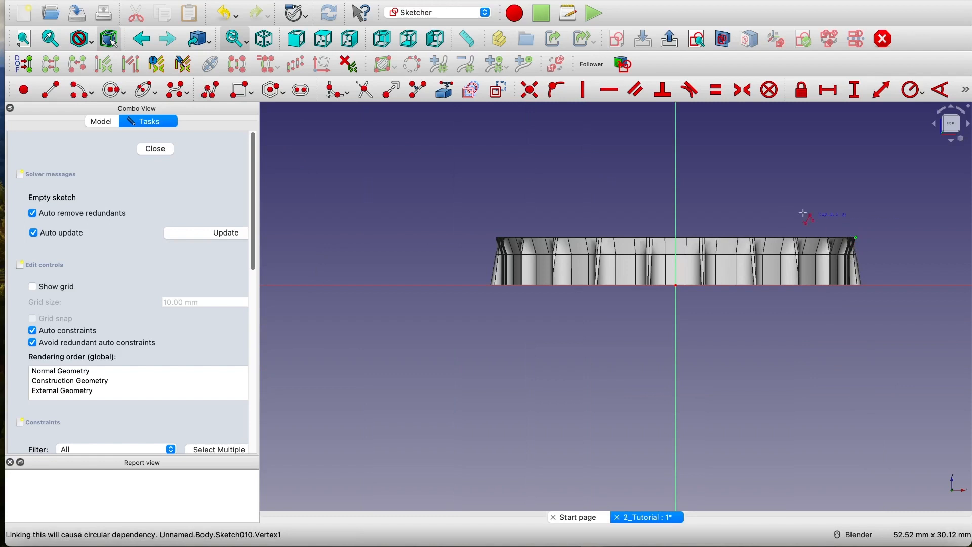
click(687, 178)
click(862, 174)
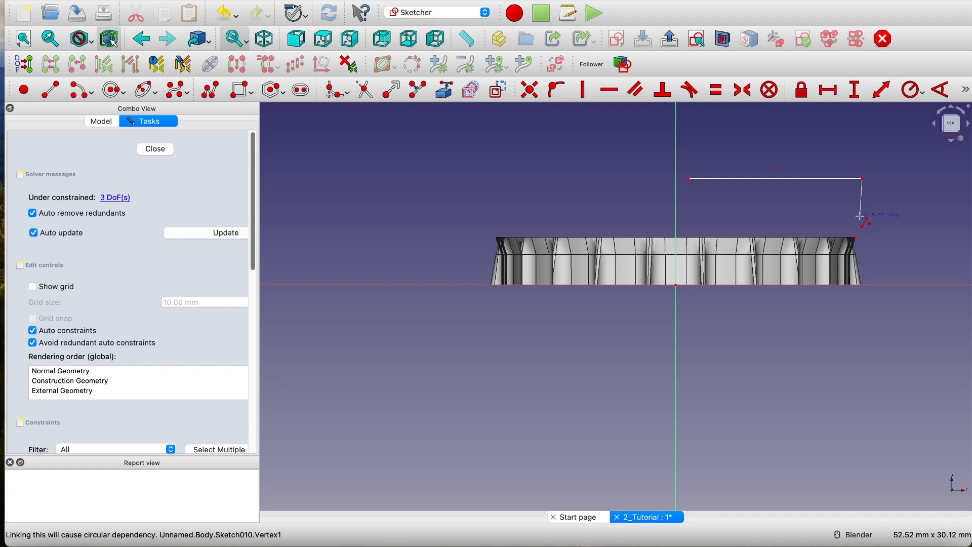
click(860, 216)
click(852, 192)
click(687, 190)
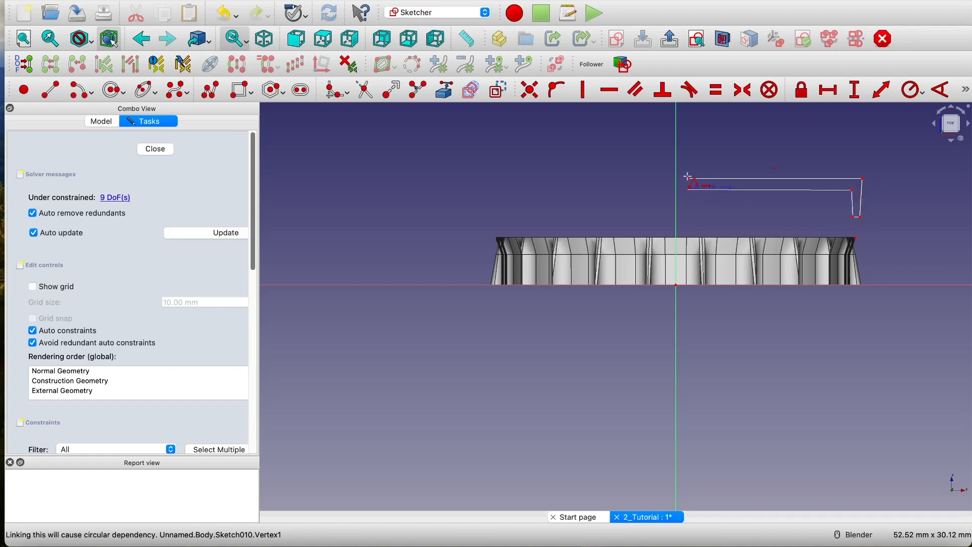
click(687, 178)
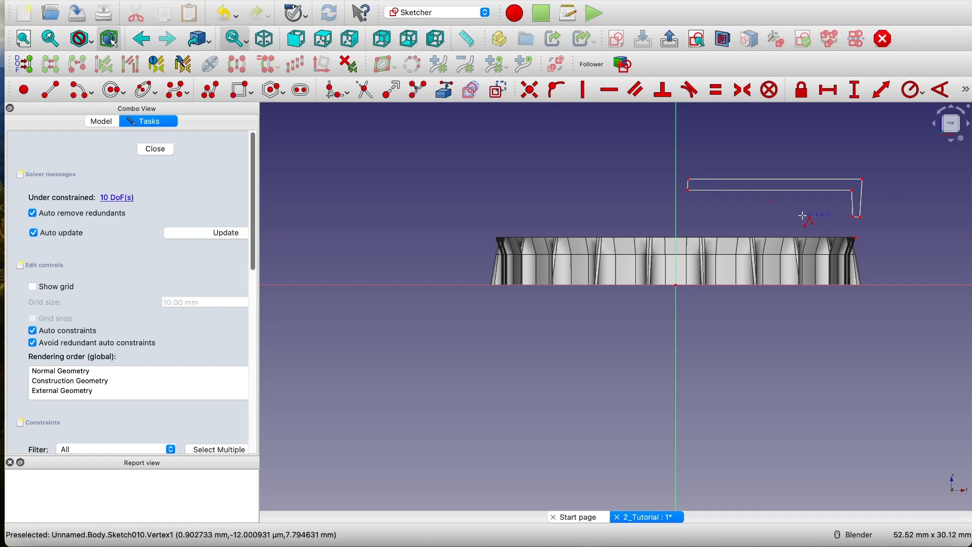
key(Escape)
- Constrain the short lower edge of the profile's outer leg to be horizontal
shift+middle_drag(803, 216, 796, 244)
scroll(764, 262, up, 5)
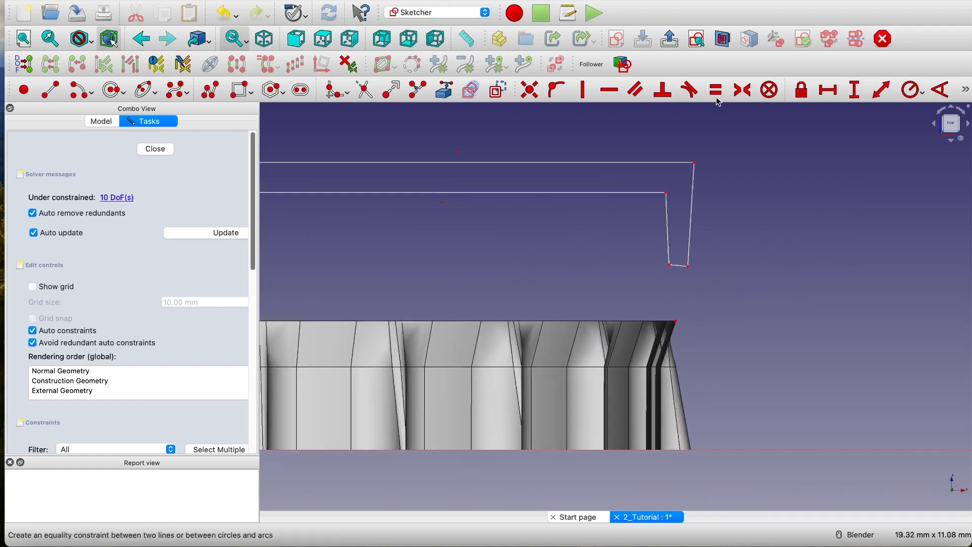
click(609, 91)
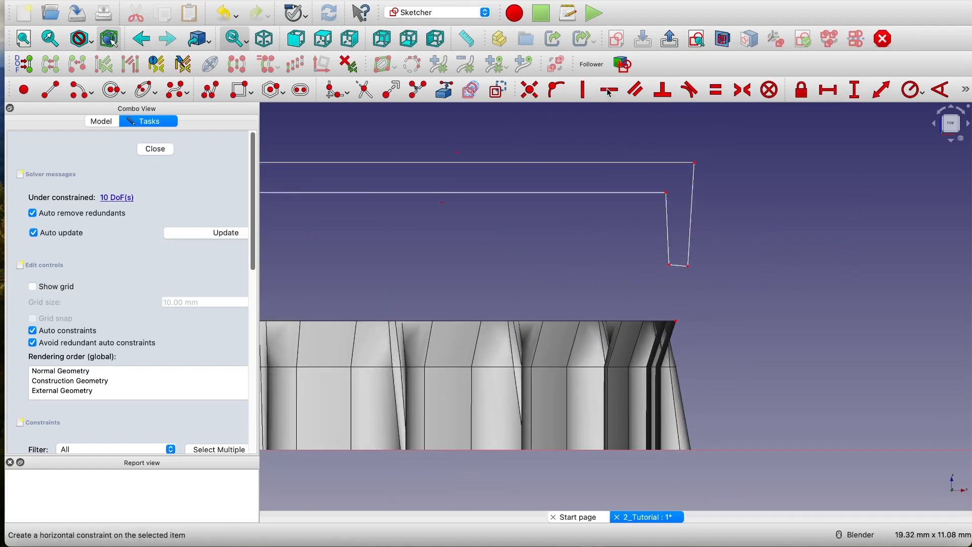
click(677, 265)
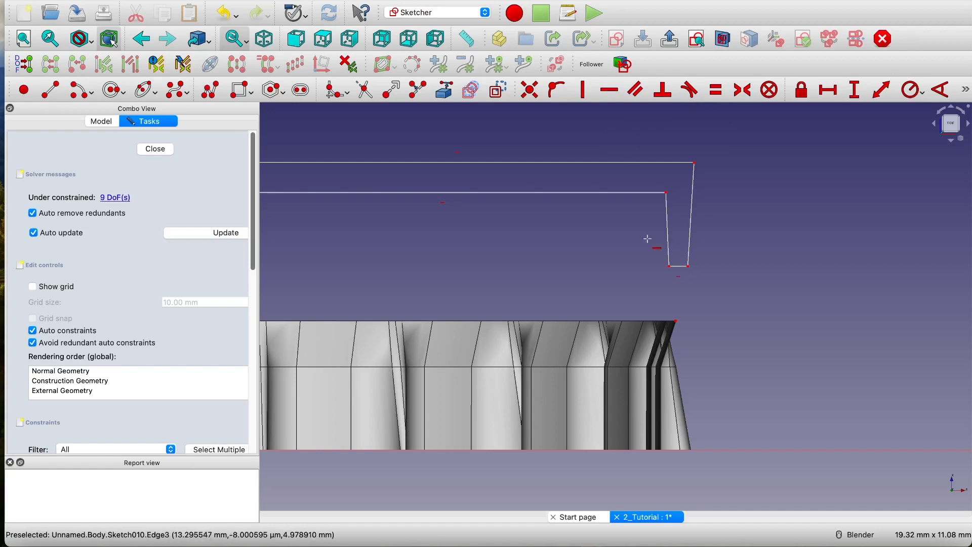
- Constrain both long sides of the leg and the strip's short inner end edge to be vertical
click(586, 93)
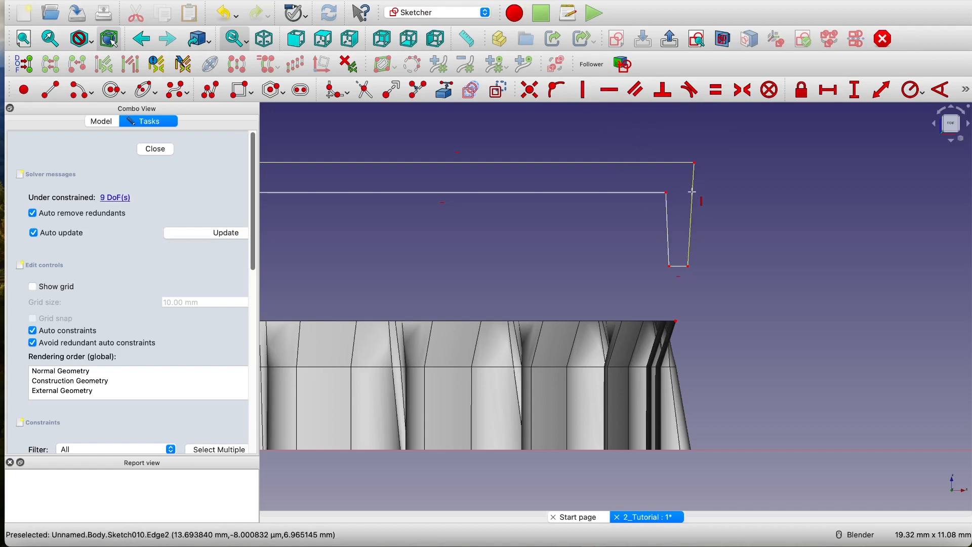
click(691, 191)
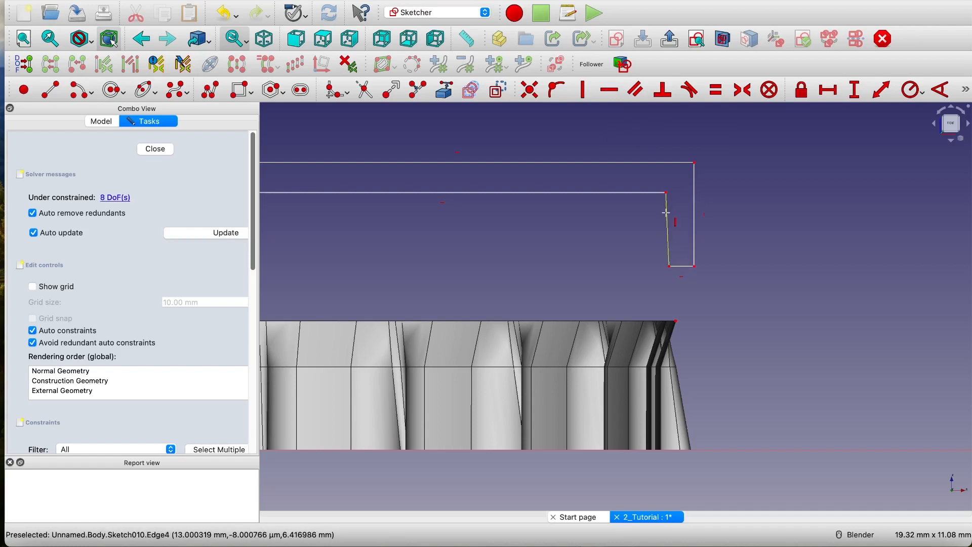
click(666, 213)
scroll(532, 238, down, 4)
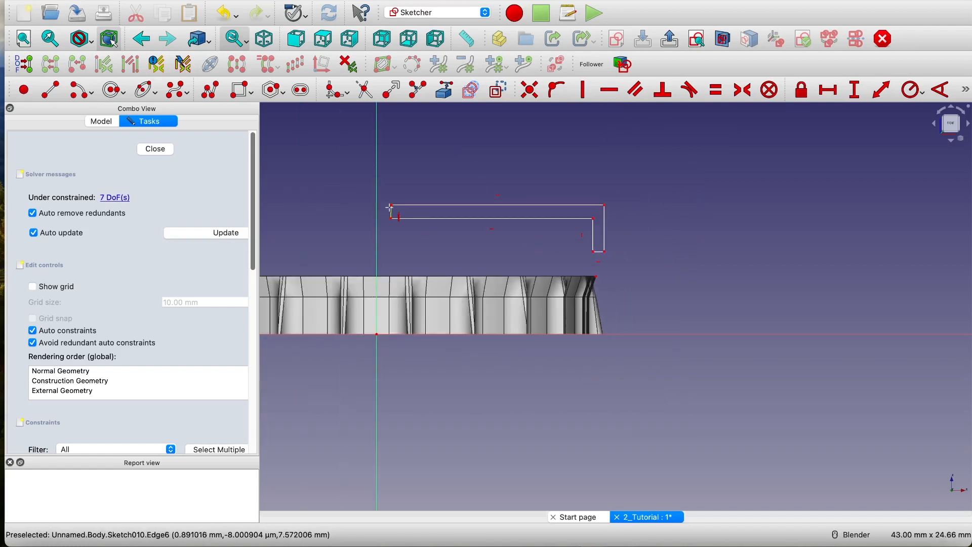
click(390, 209)
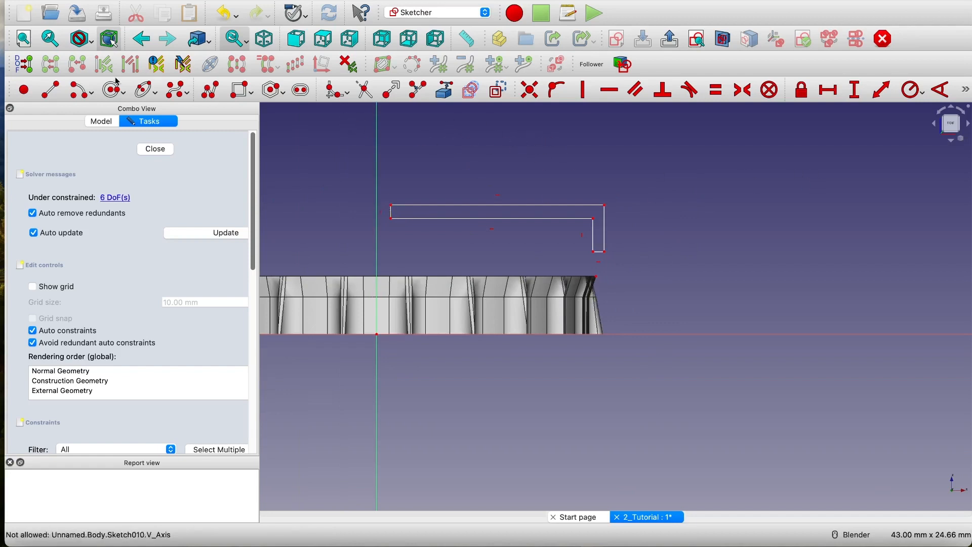
- Set the strip's thickness to 0.25 mm with a vertical distance between the inner and outer corners where it meets the leg
click(859, 92)
scroll(575, 215, up, 5)
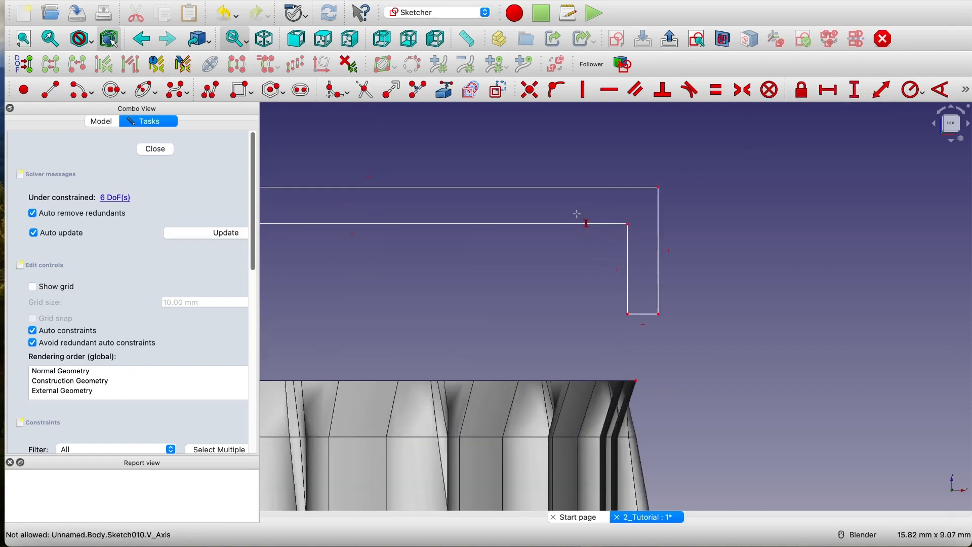
click(627, 223)
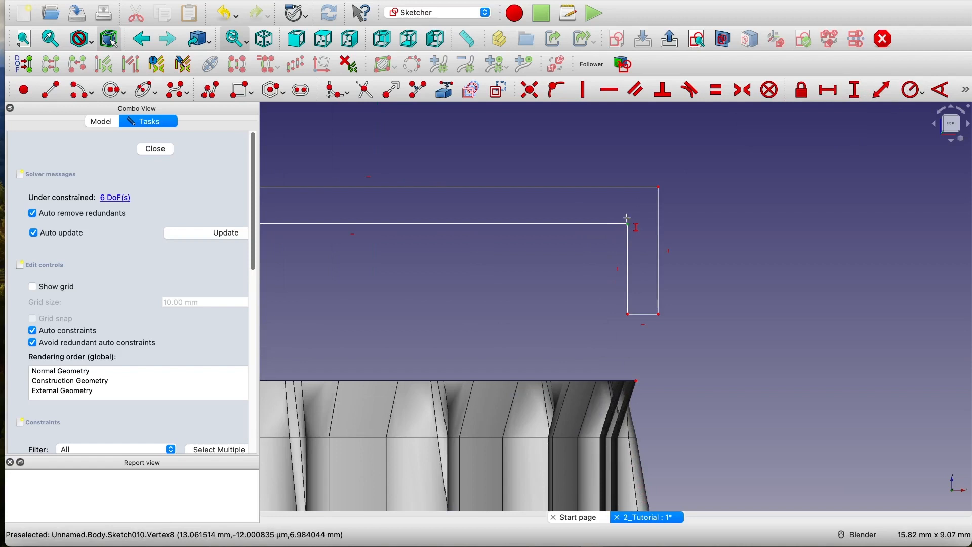
click(657, 187)
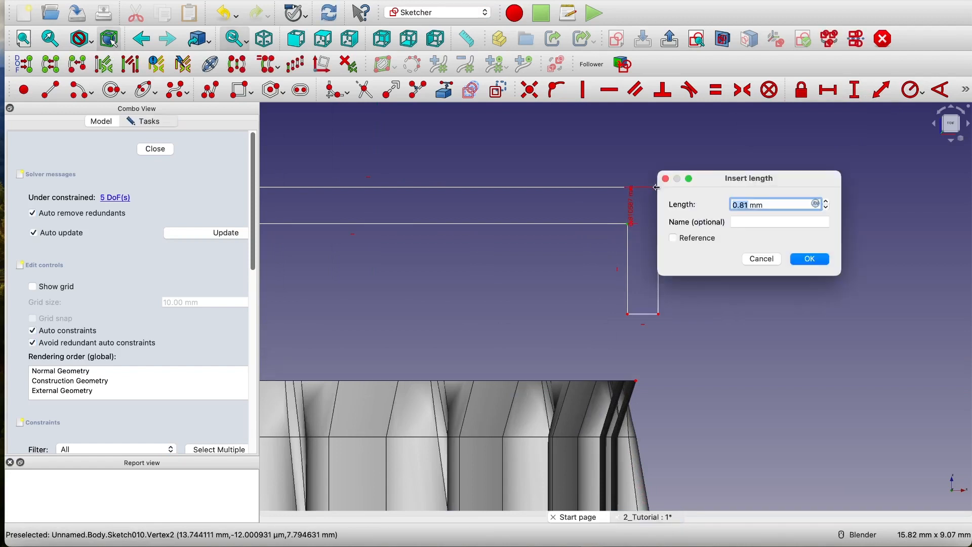
text(0.25)
click(811, 259)
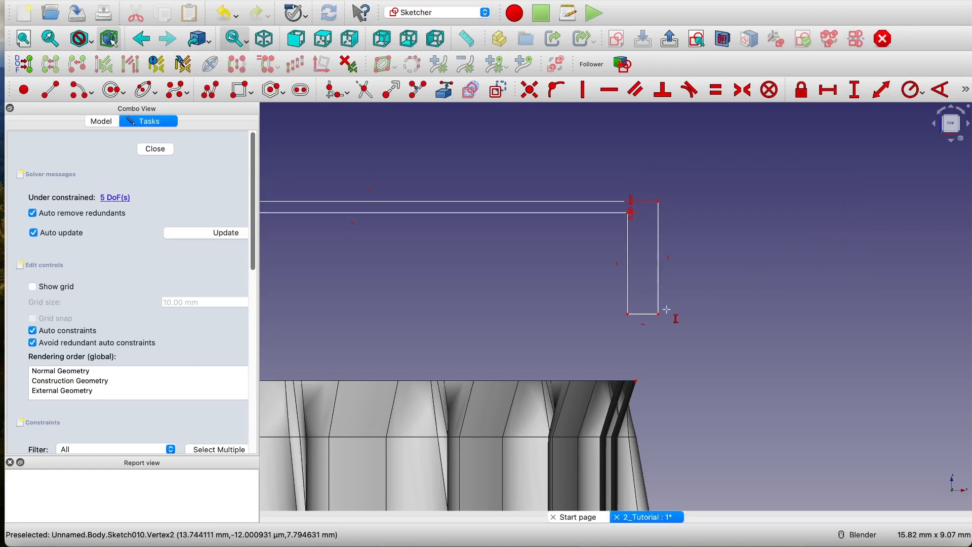
- Set the leg's width to 0.25 mm with a horizontal distance across its lower corners, and place the dimension label below the leg
click(834, 90)
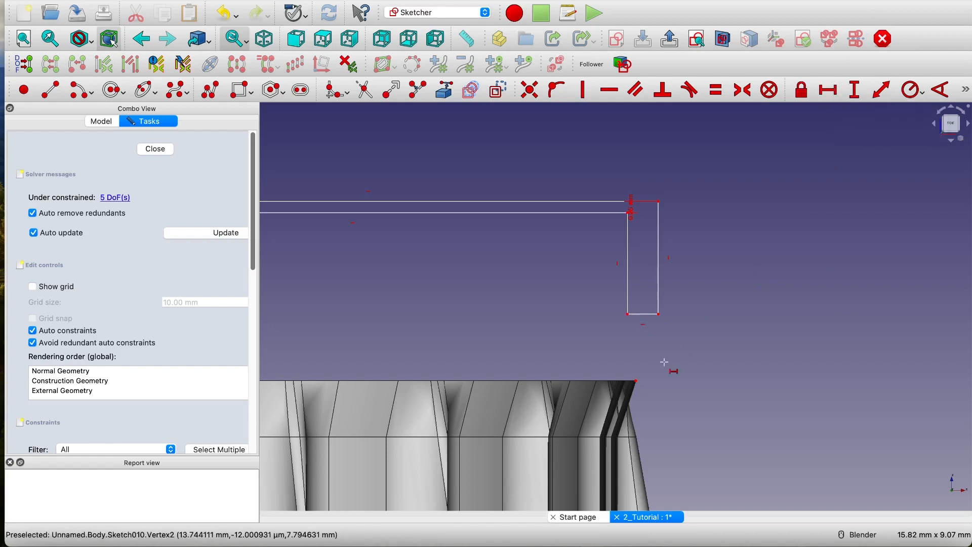
click(628, 314)
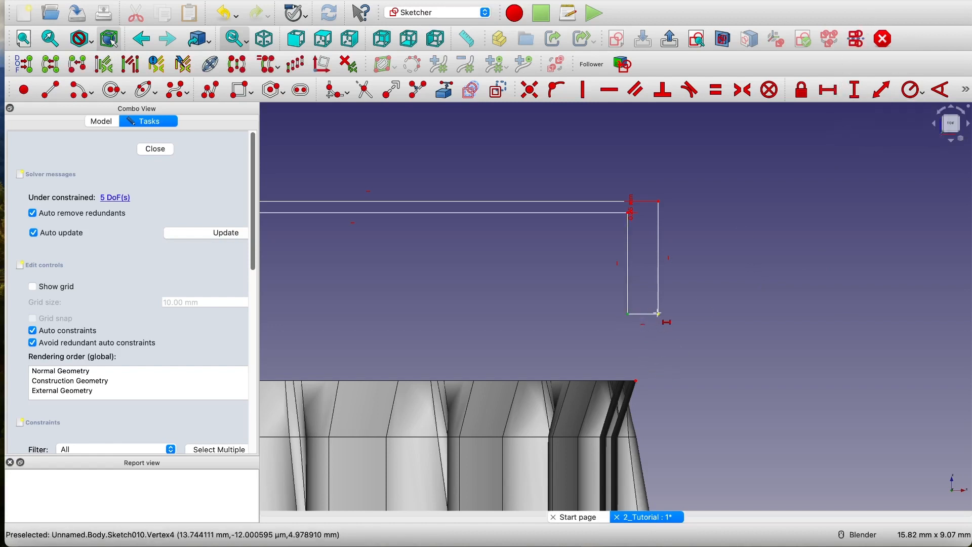
click(658, 314)
text(0)
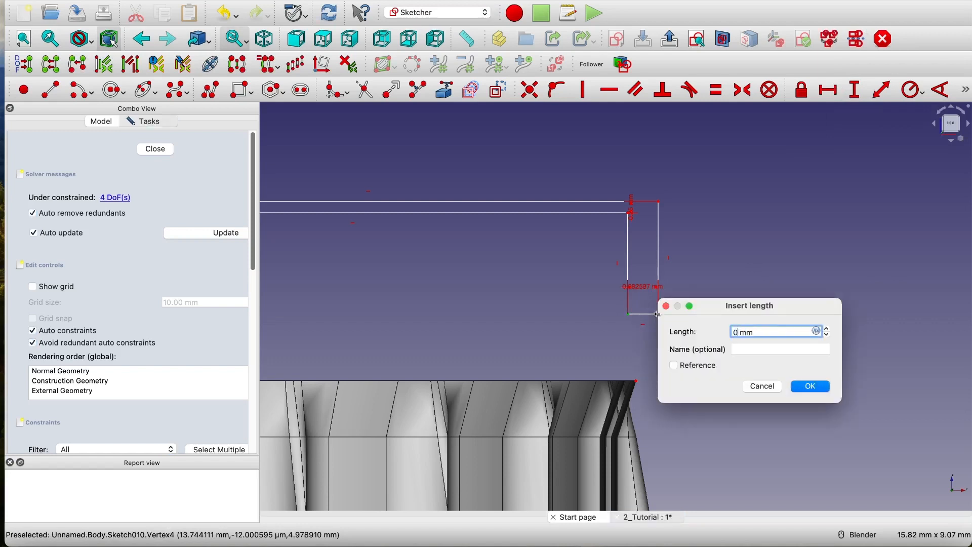
text(.25)
click(810, 387)
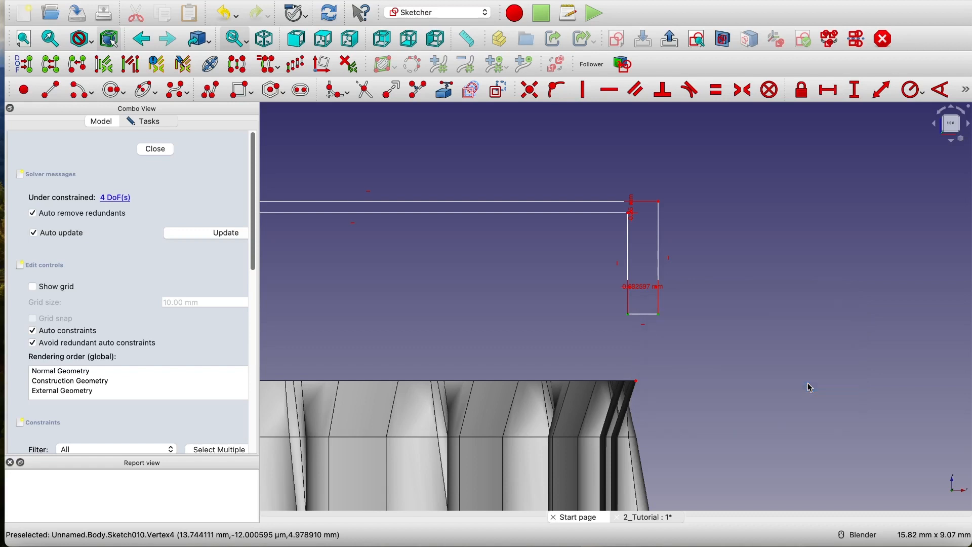
key(Escape)
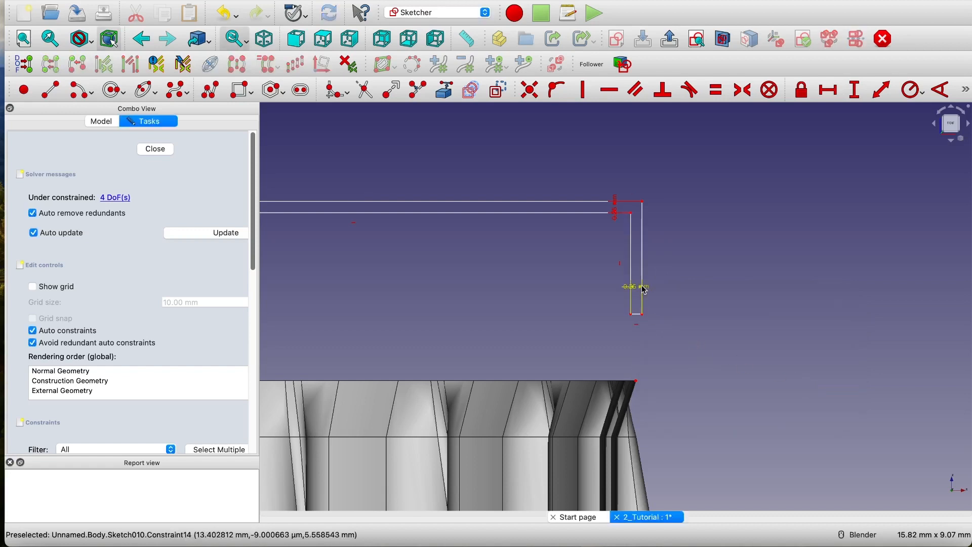
drag(636, 285, 662, 355)
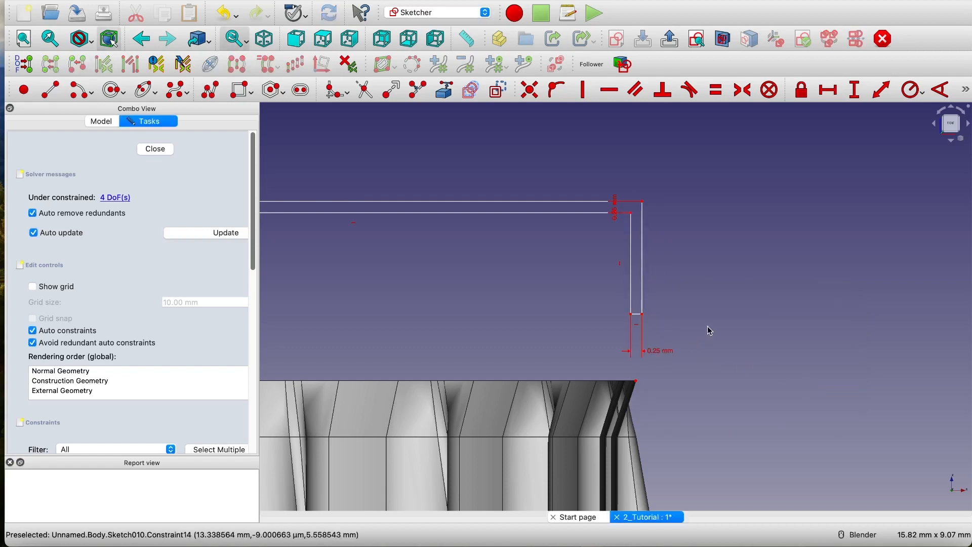
- Set the horizontal distance between the strip's lower inner corner and the sketch origin to 0 mm
shift+middle_drag(707, 326, 877, 323)
scroll(487, 311, down, 2)
shift+middle_drag(466, 302, 581, 283)
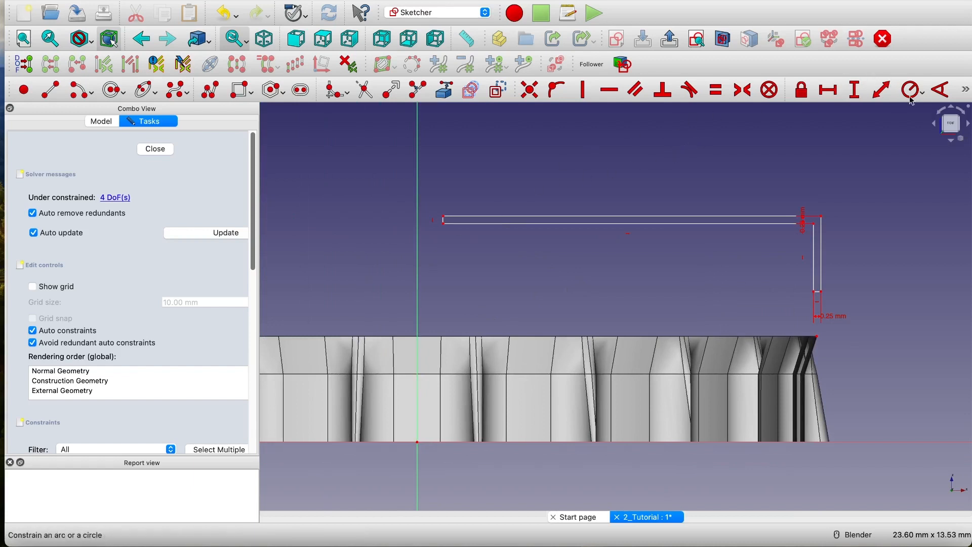
click(828, 90)
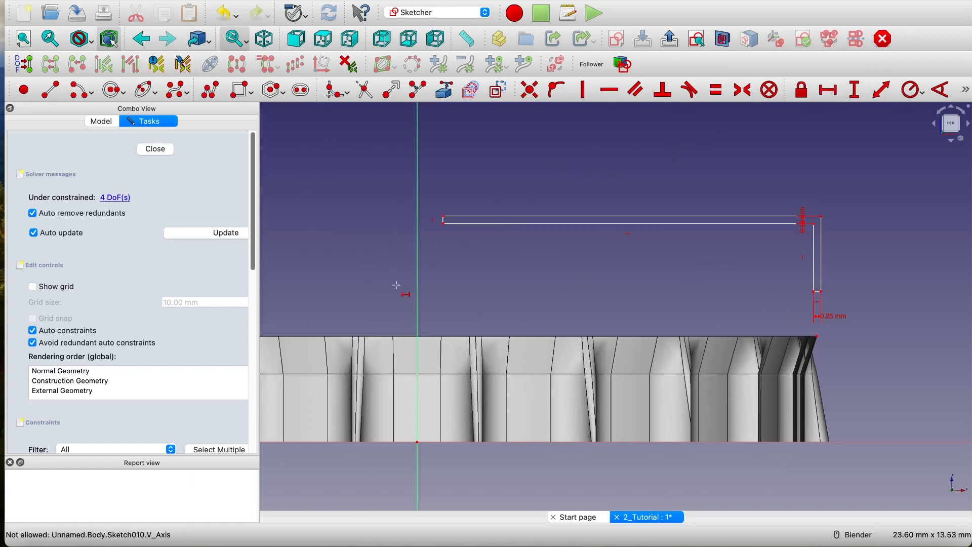
click(443, 223)
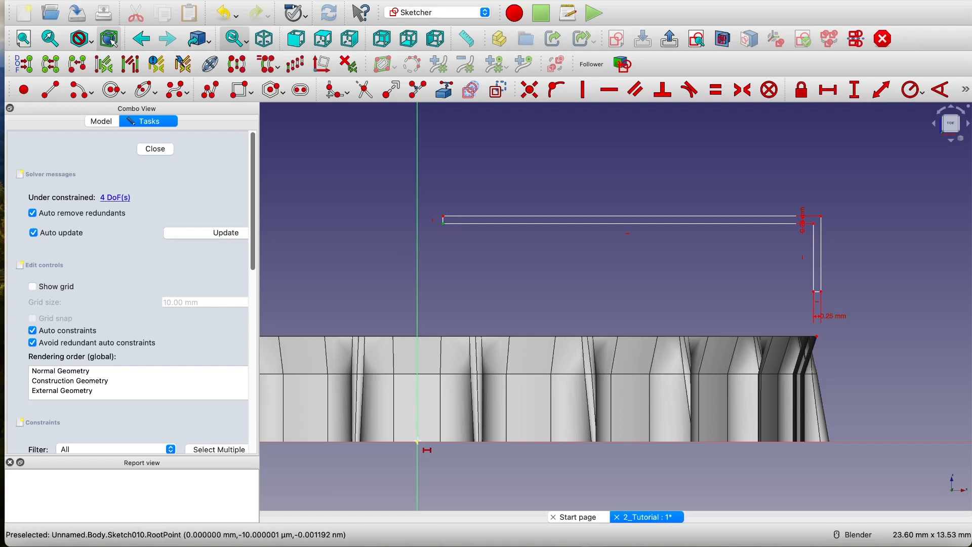
click(417, 441)
text(0)
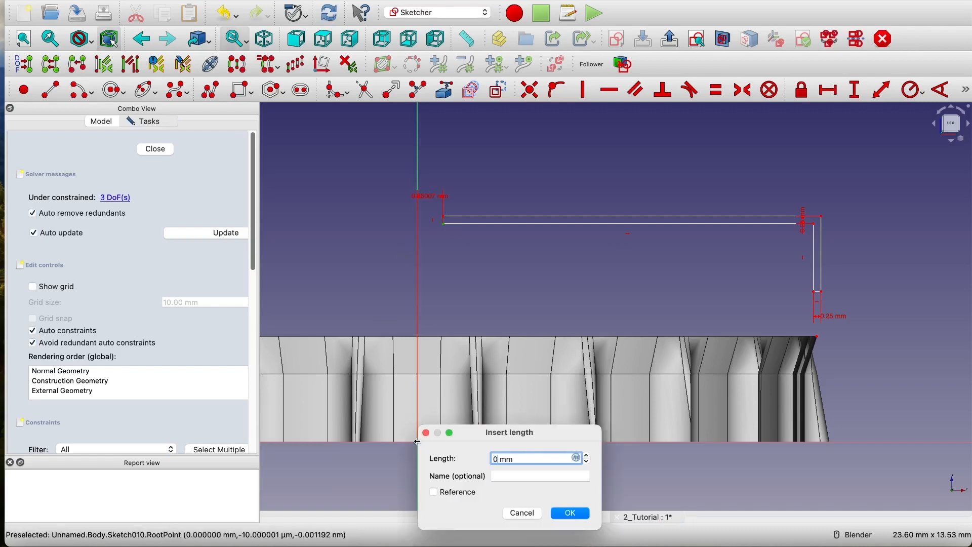
click(571, 513)
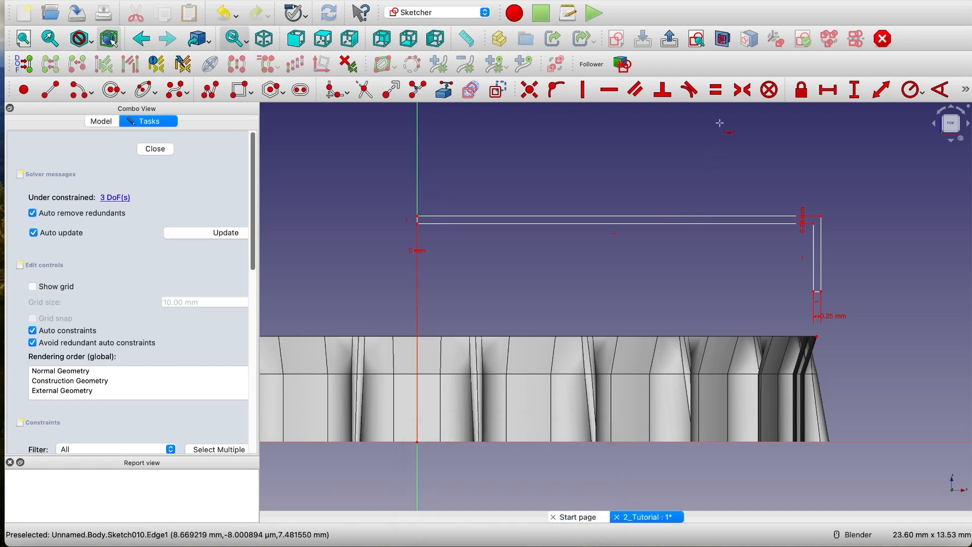
- Set the horizontal length of the strip's upper edge to 13.25 mm
key(k)
key(d)
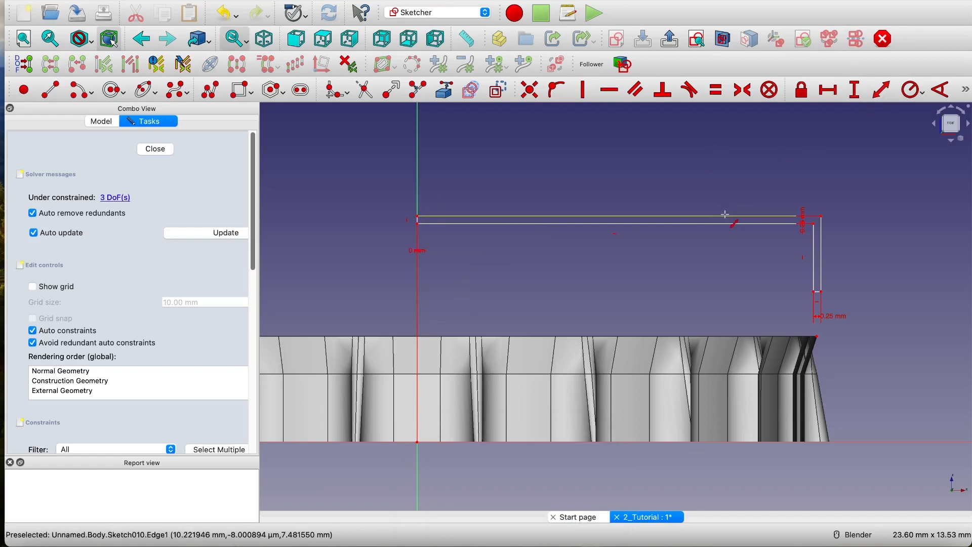
click(827, 91)
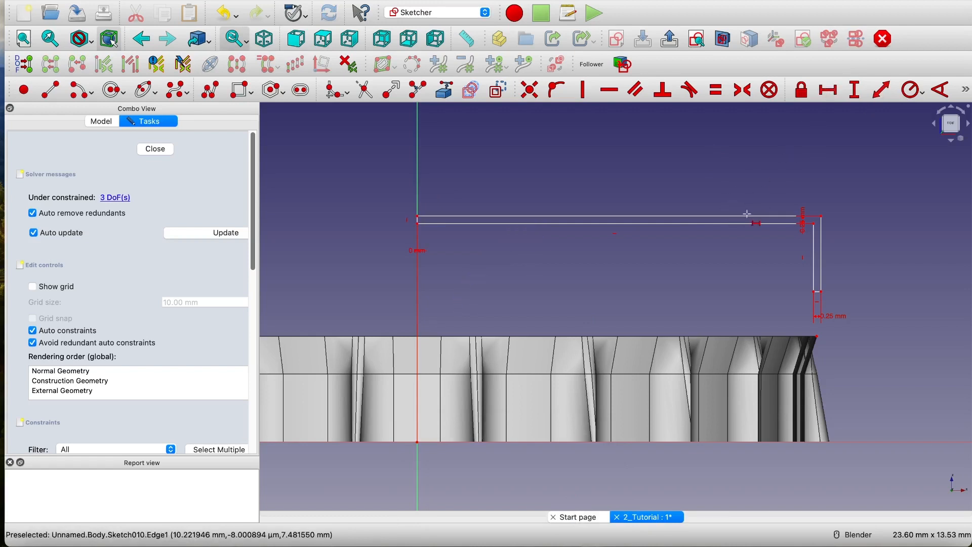
click(747, 219)
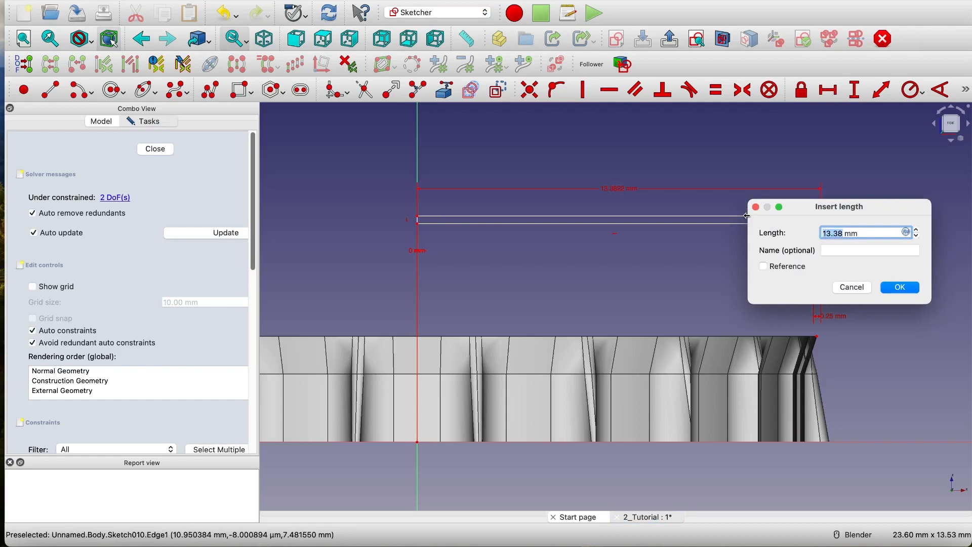
text(13.25)
click(901, 287)
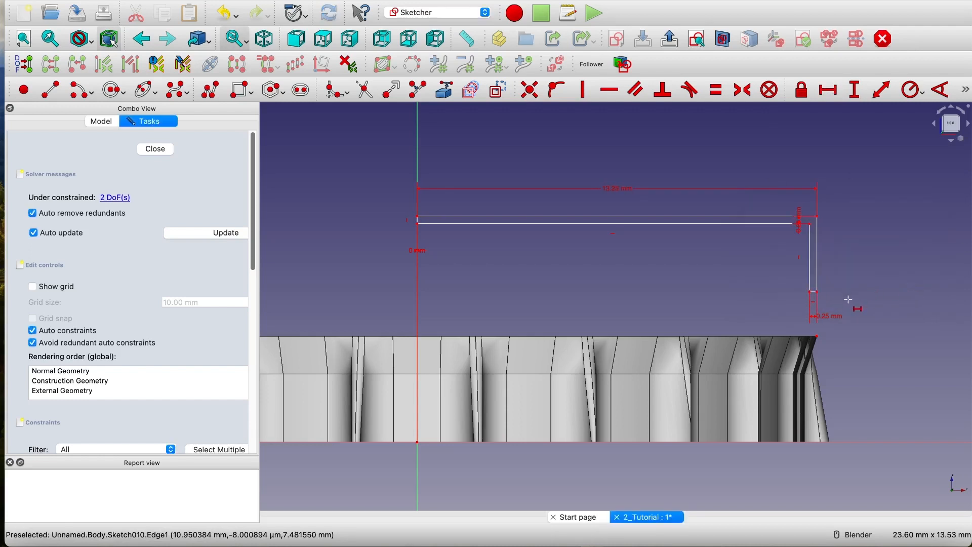
- Apply a vertical distance constraint between the leg's outer lower corner and the ring's linked corner vertex so the two are level
scroll(845, 291, up, 3)
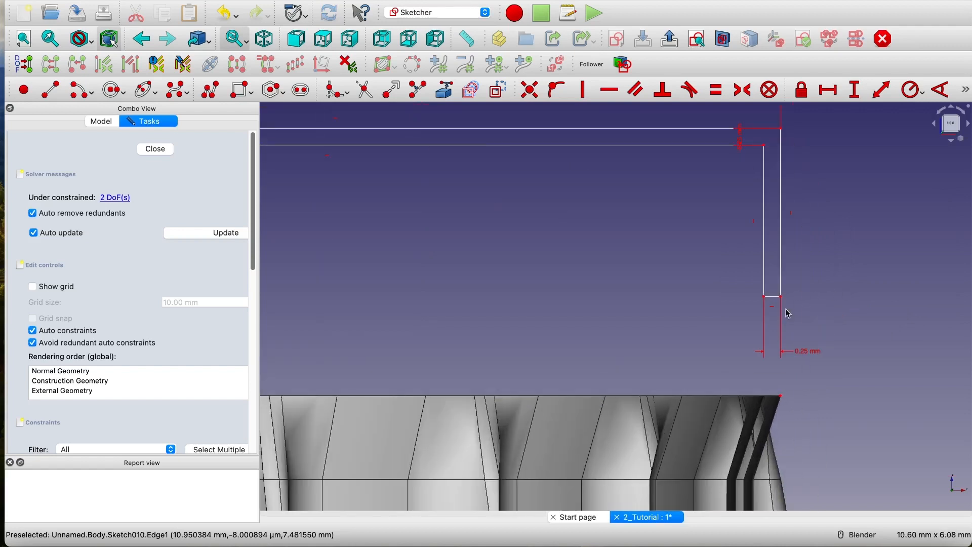
click(854, 92)
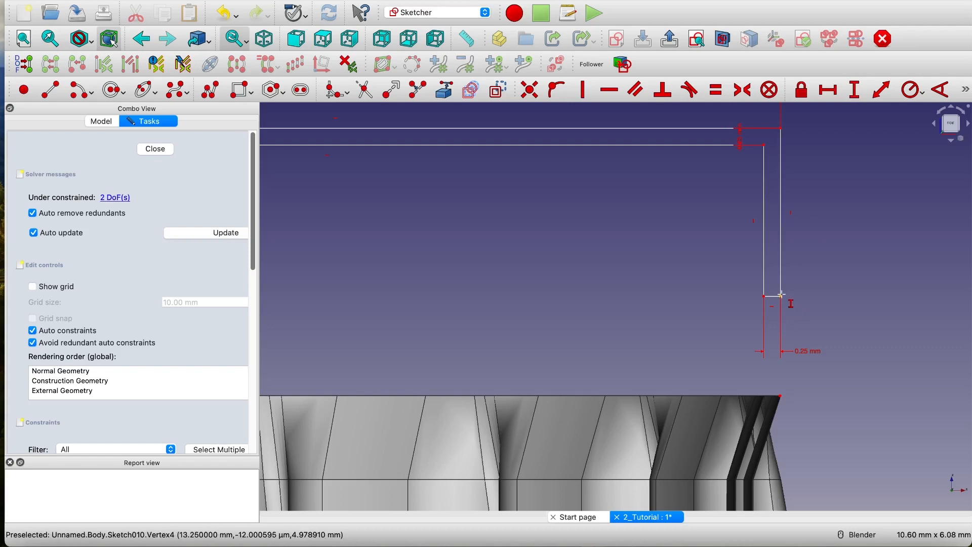
scroll(780, 295, up, 10)
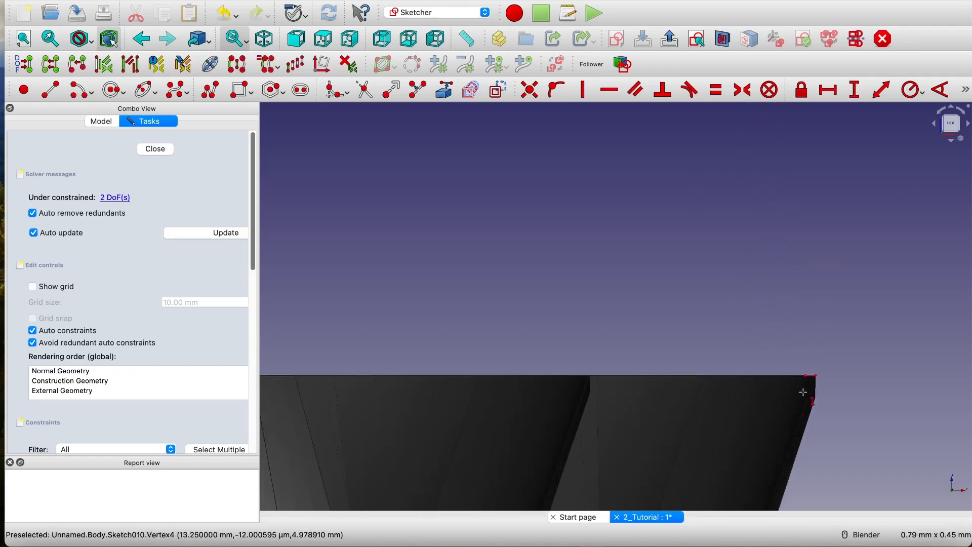
scroll(831, 367, up, 3)
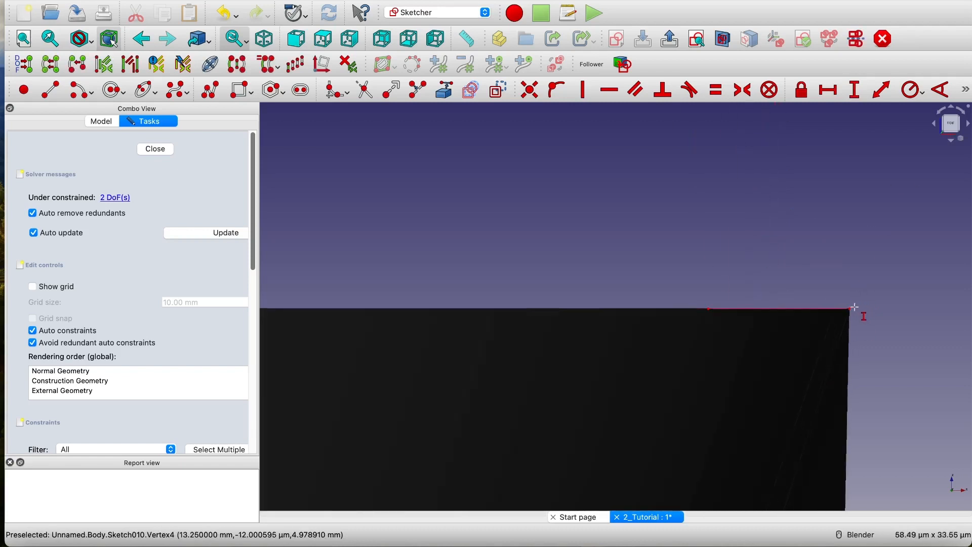
click(844, 310)
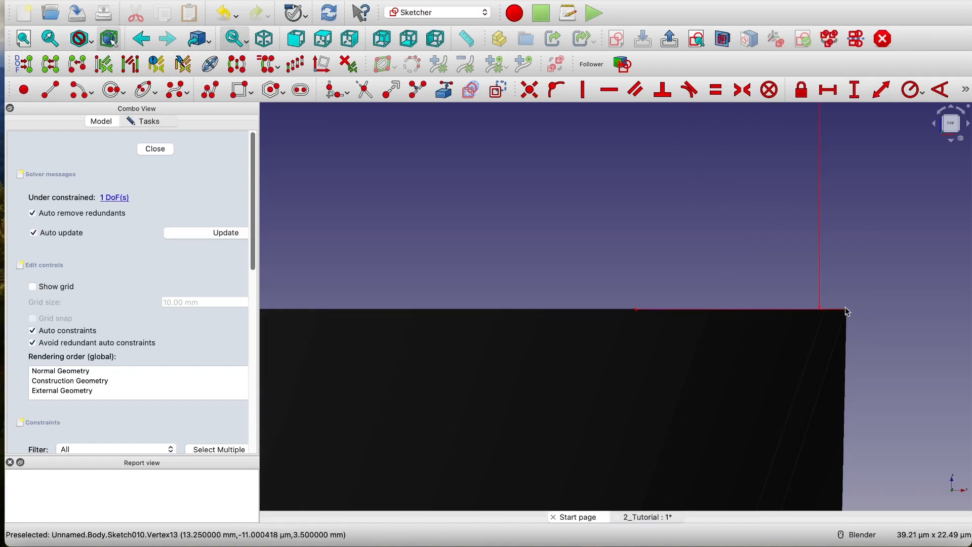
click(936, 384)
- Set the length of the profile leg's outer vertical edge to 1.5 mm and close the sketch
scroll(896, 357, down, 10)
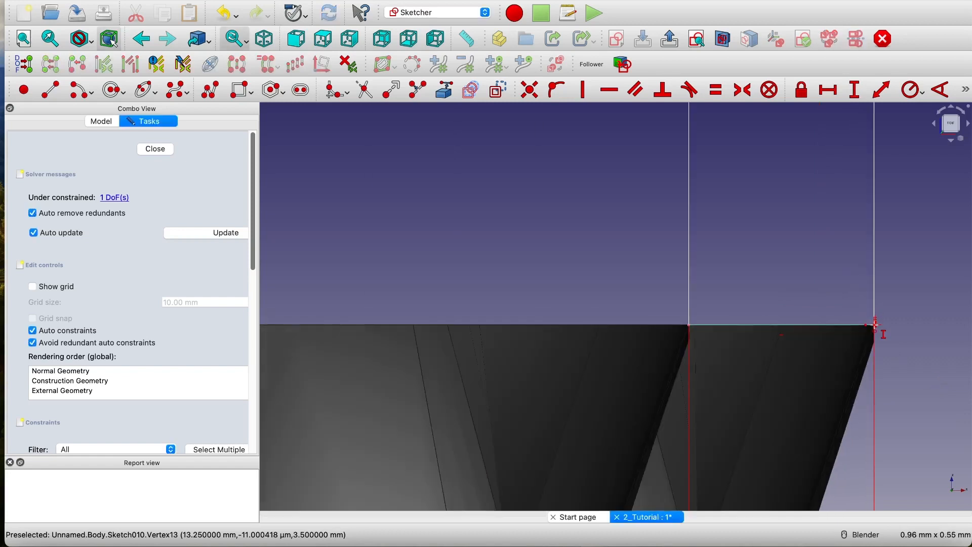
scroll(875, 324, down, 5)
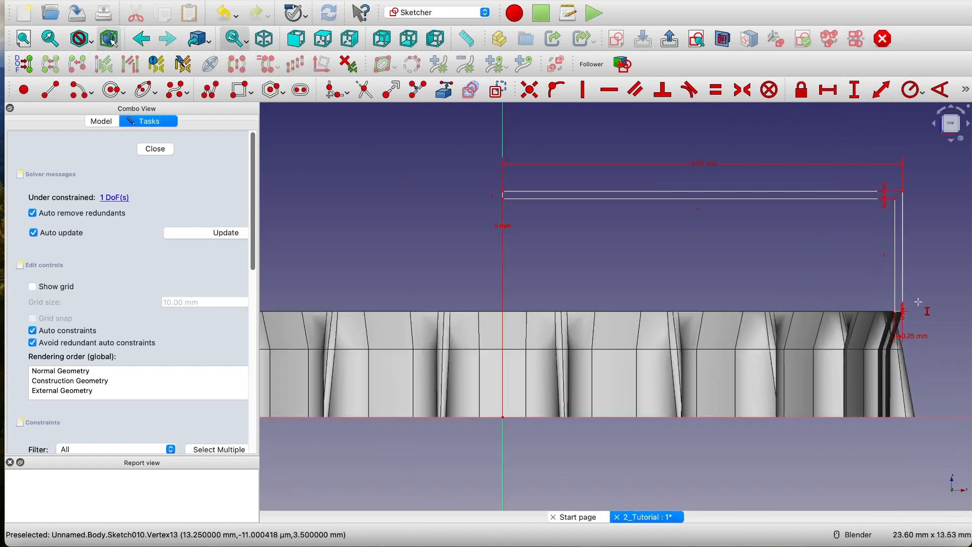
shift+middle_drag(918, 301, 745, 342)
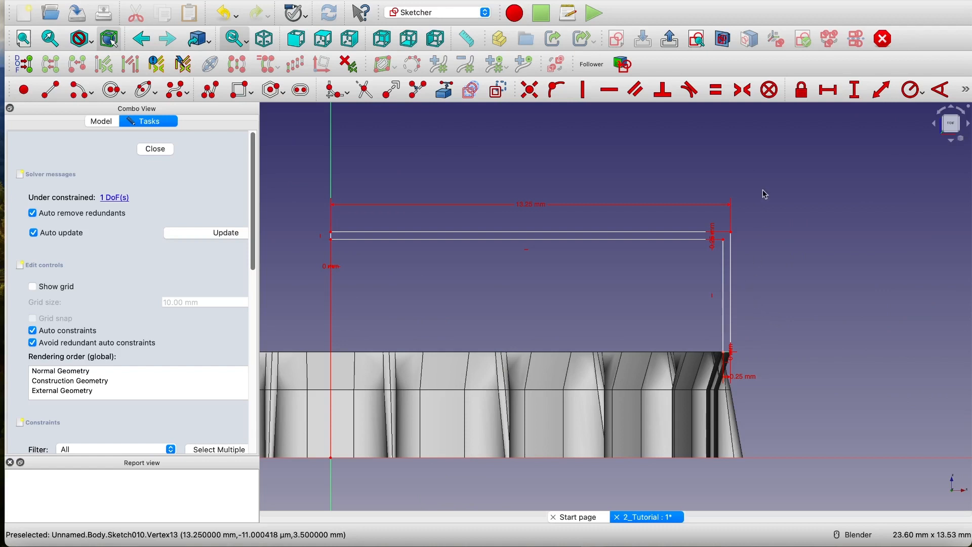
click(885, 93)
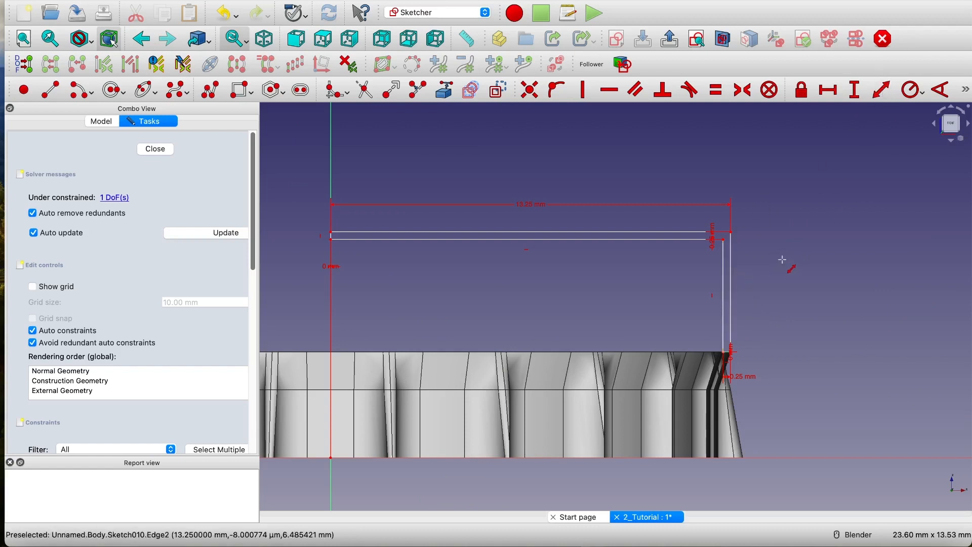
click(730, 272)
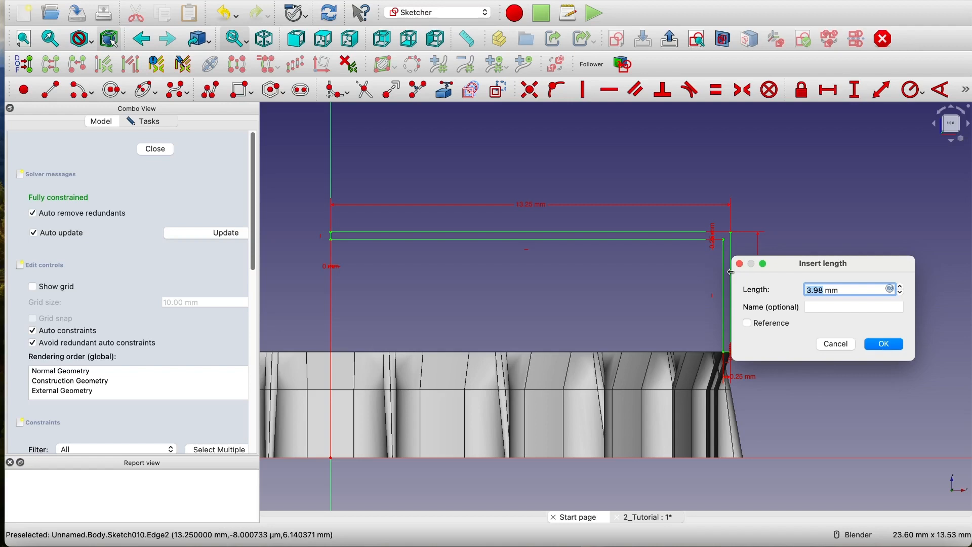
text(1;.5)
text(5)
click(884, 345)
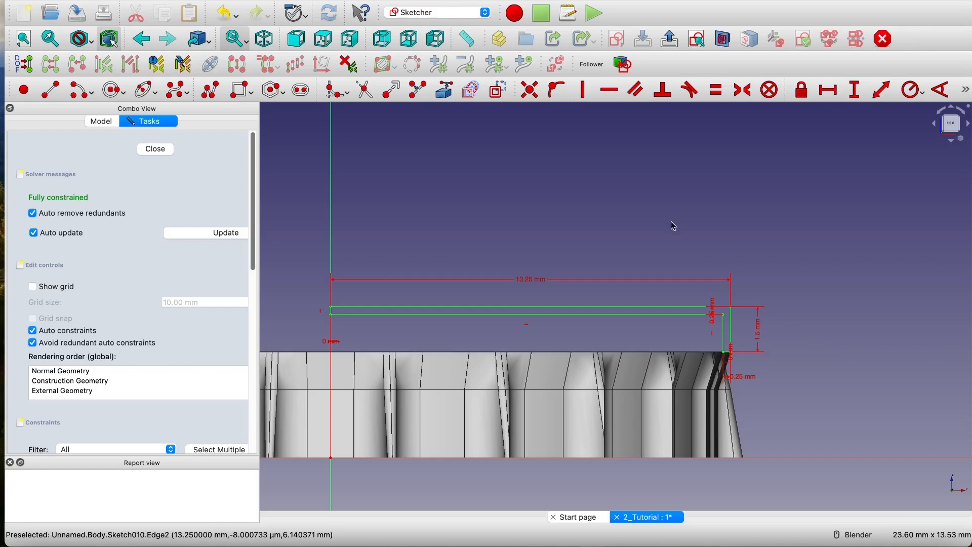
shift+middle_drag(670, 221, 723, 167)
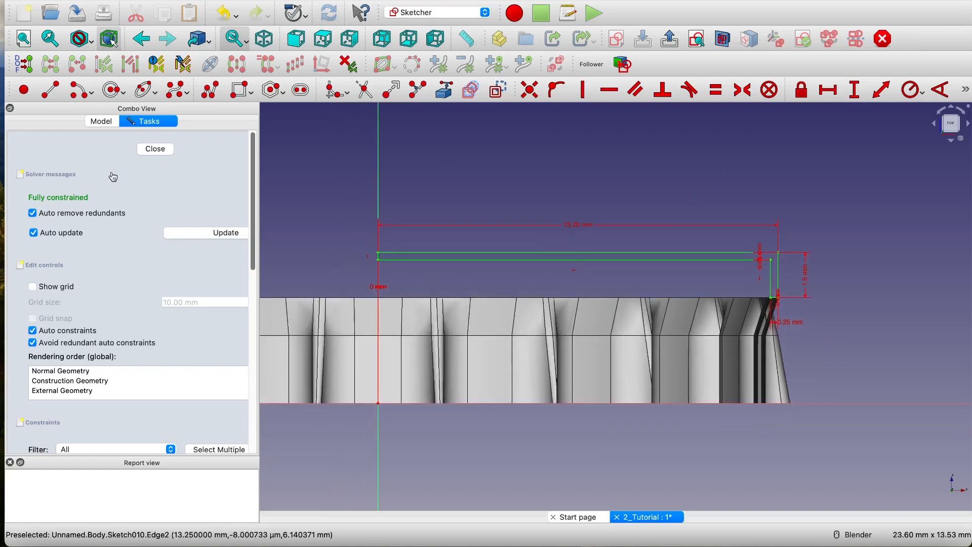
click(167, 151)
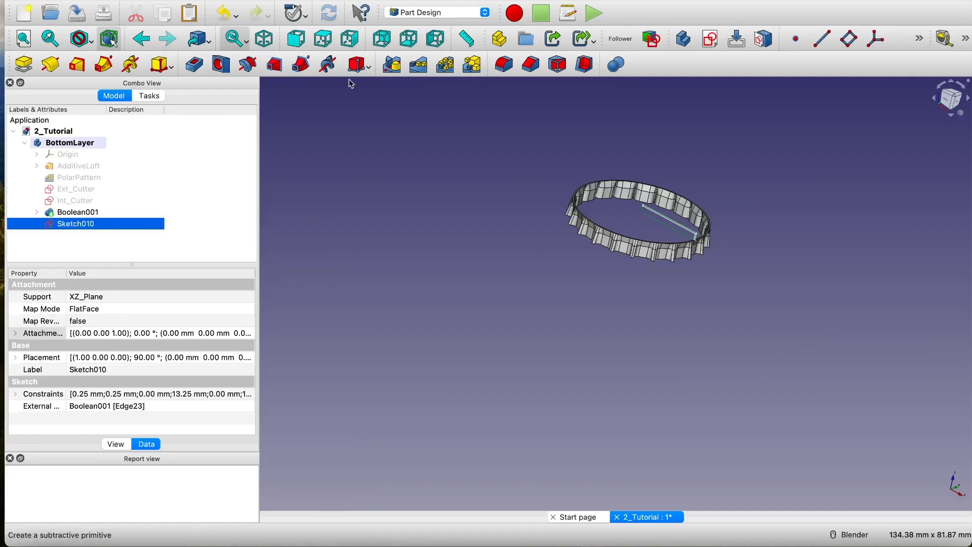
- Revolve the top layer's profile sketch 360° about the vertical sketch axis with the direction reversed
click(269, 40)
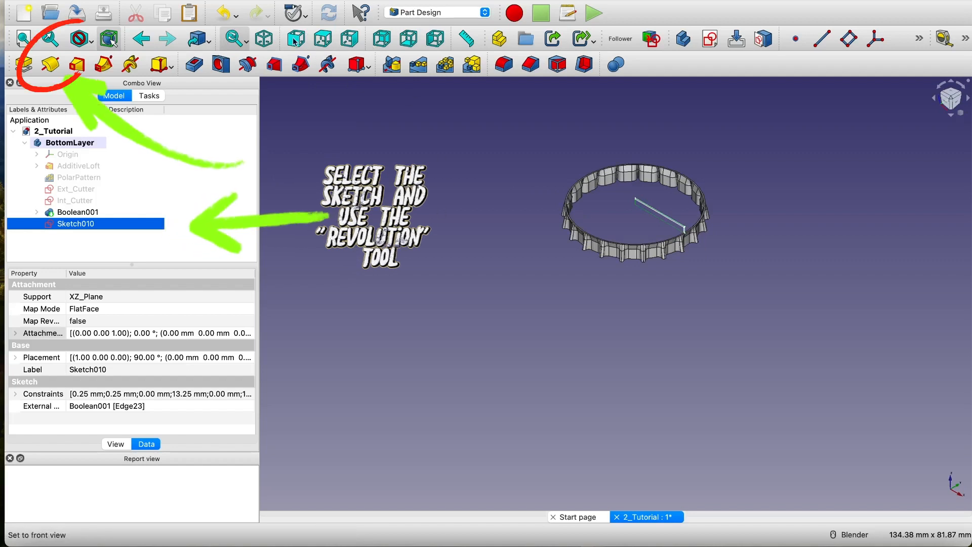
click(47, 65)
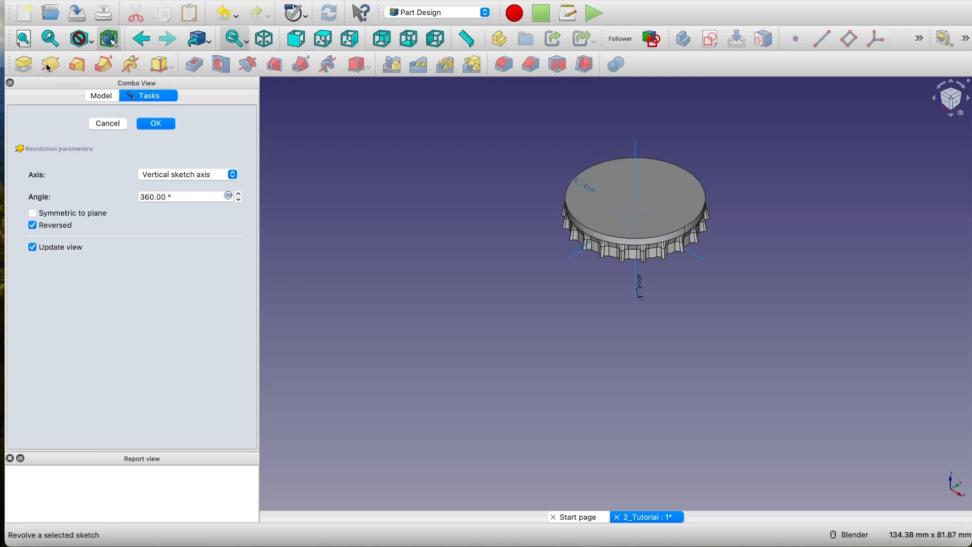
scroll(674, 212, up, 5)
scroll(674, 220, down, 3)
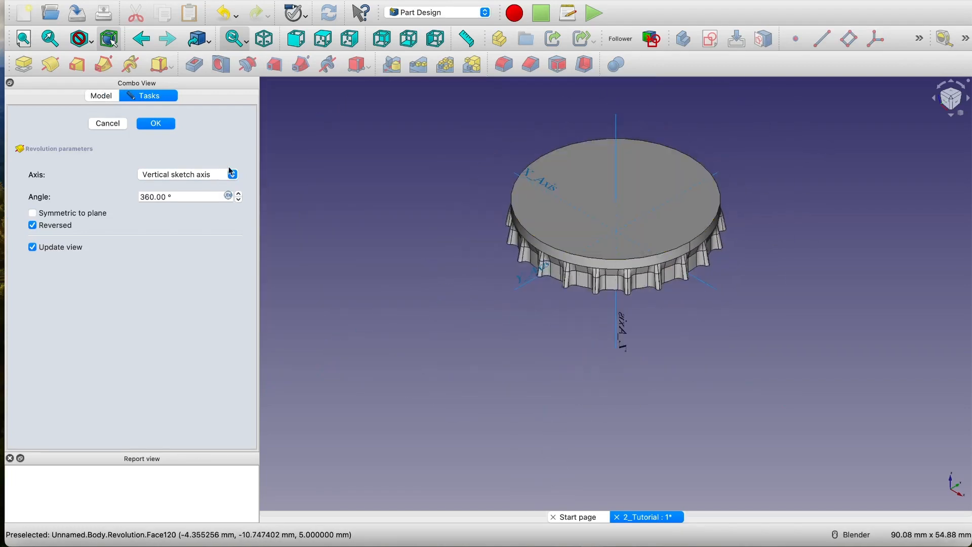
click(146, 126)
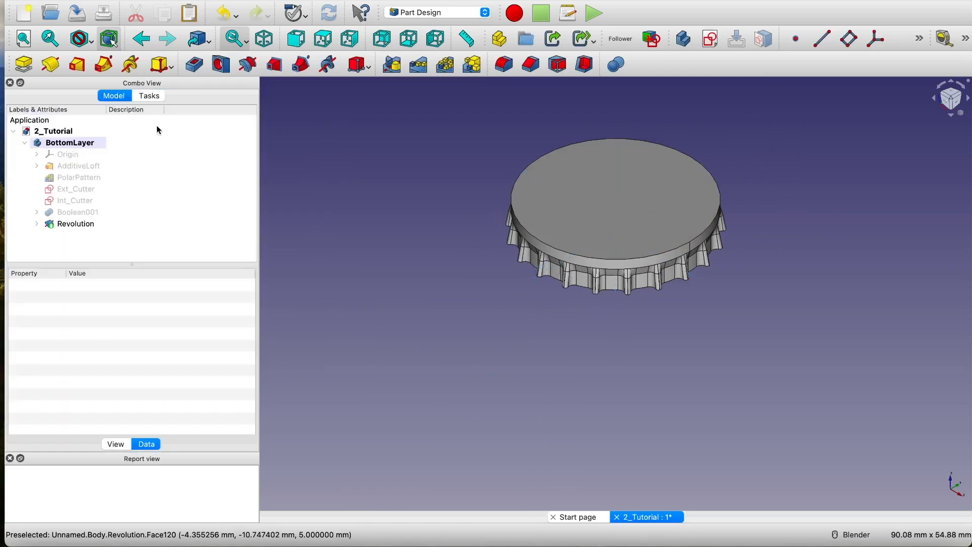
- Fillet the inner circular edge where the cap's top disc meets the rim with a radius of 1.24 mm
scroll(659, 240, up, 5)
scroll(658, 236, down, 5)
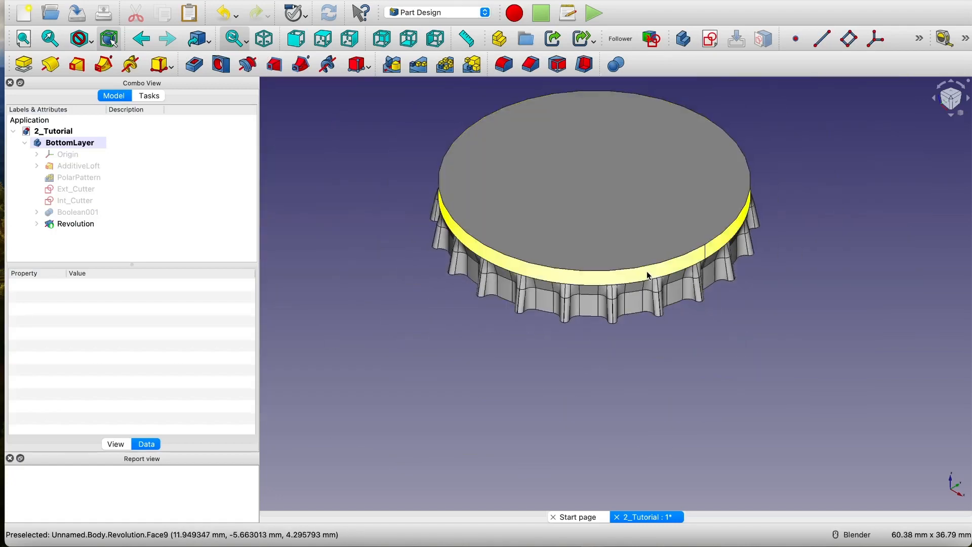
middle_drag(647, 272, 681, 196)
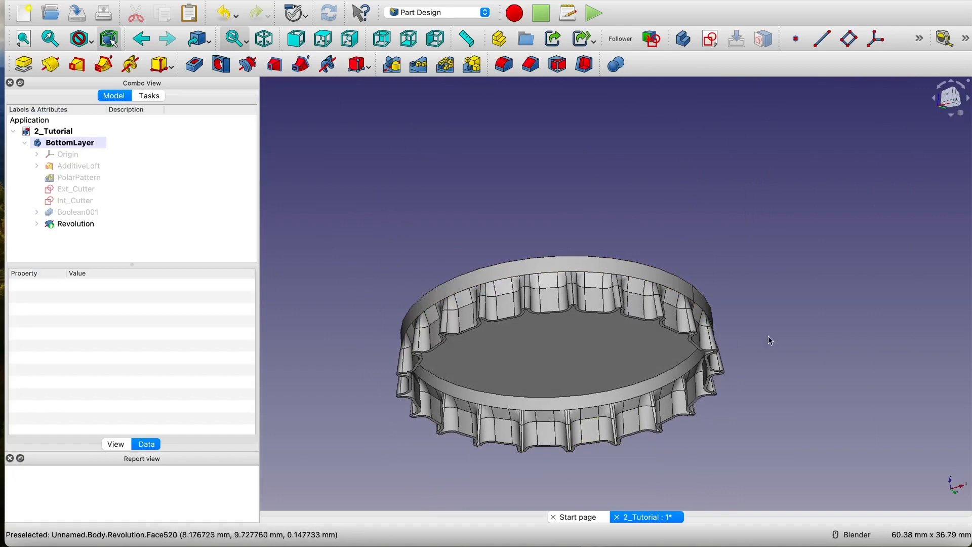
scroll(771, 320, up, 6)
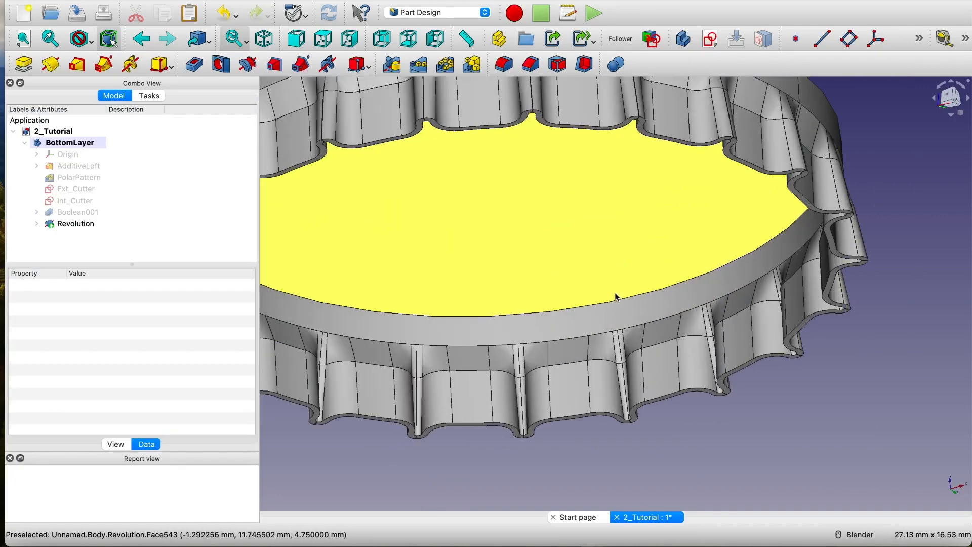
click(615, 303)
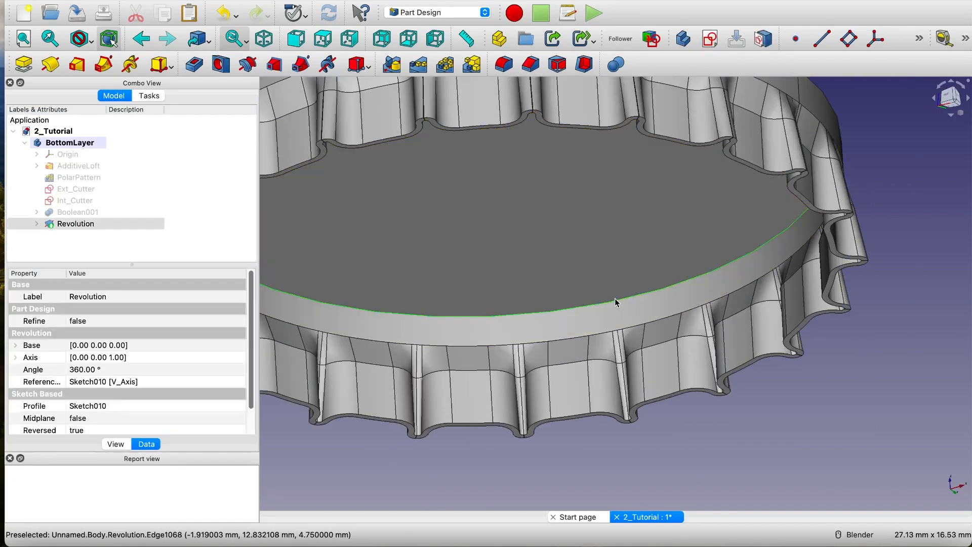
scroll(614, 301, down, 3)
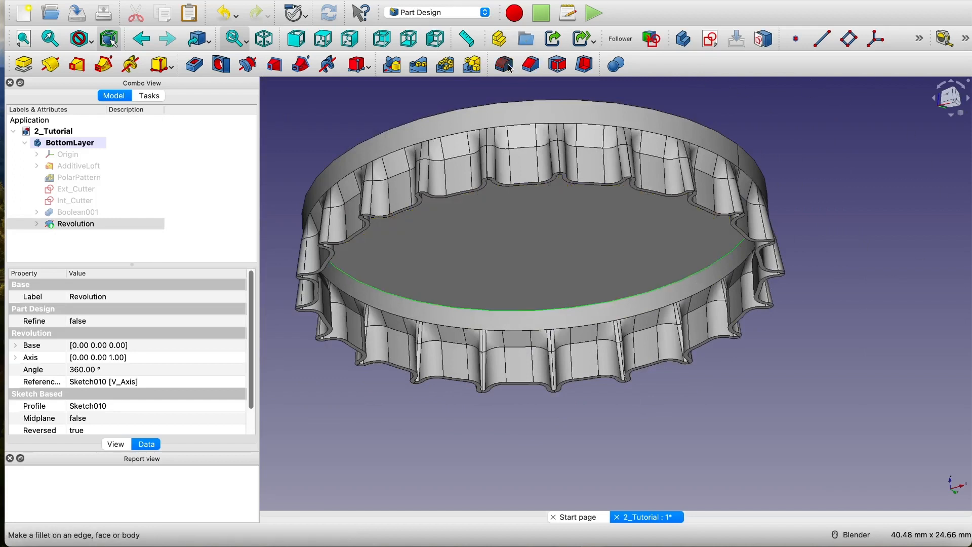
click(509, 65)
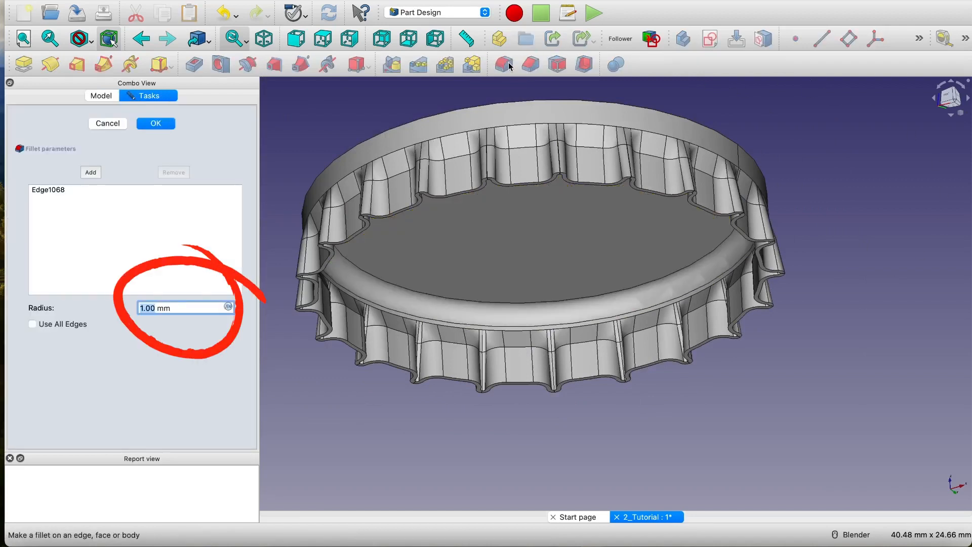
click(152, 306)
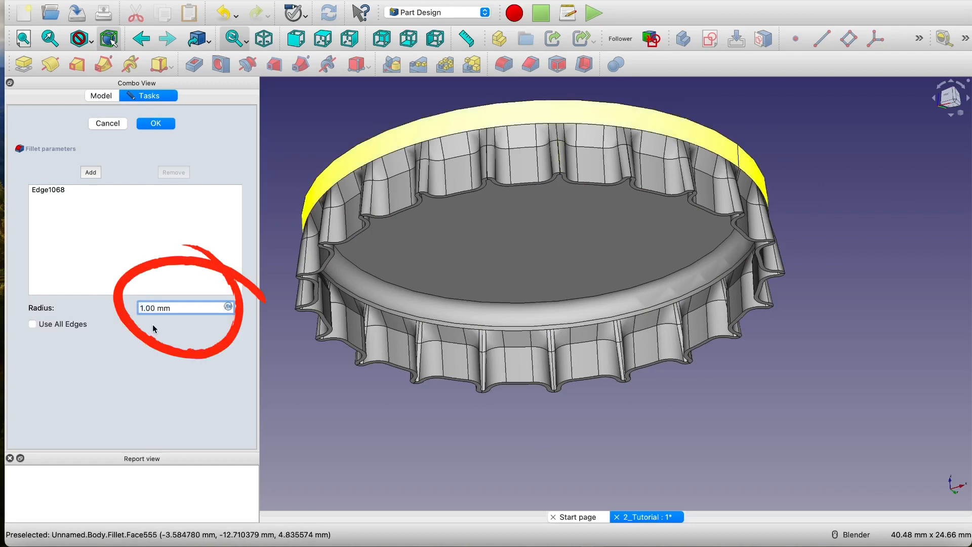
click(155, 308)
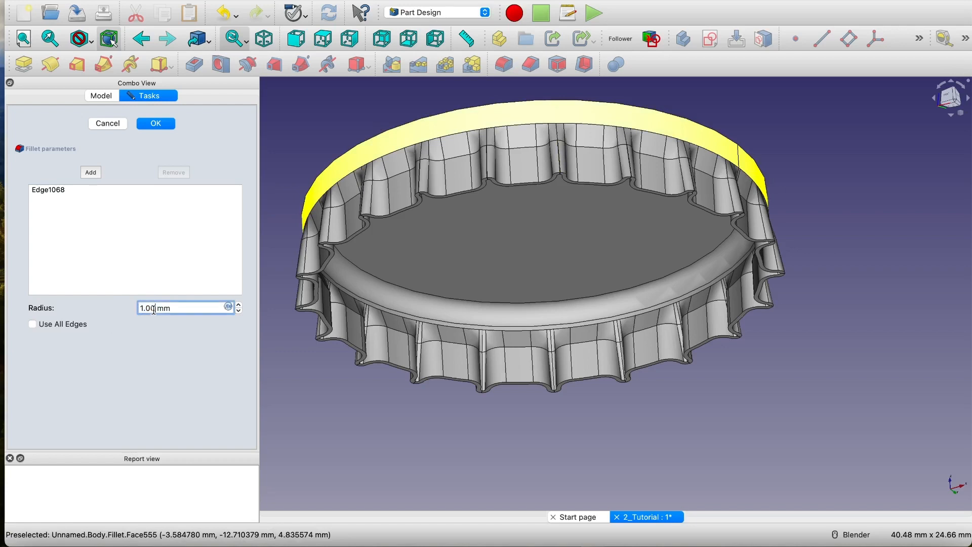
key(BackSpace)
key(BackSpace)
text(24)
key(Return)
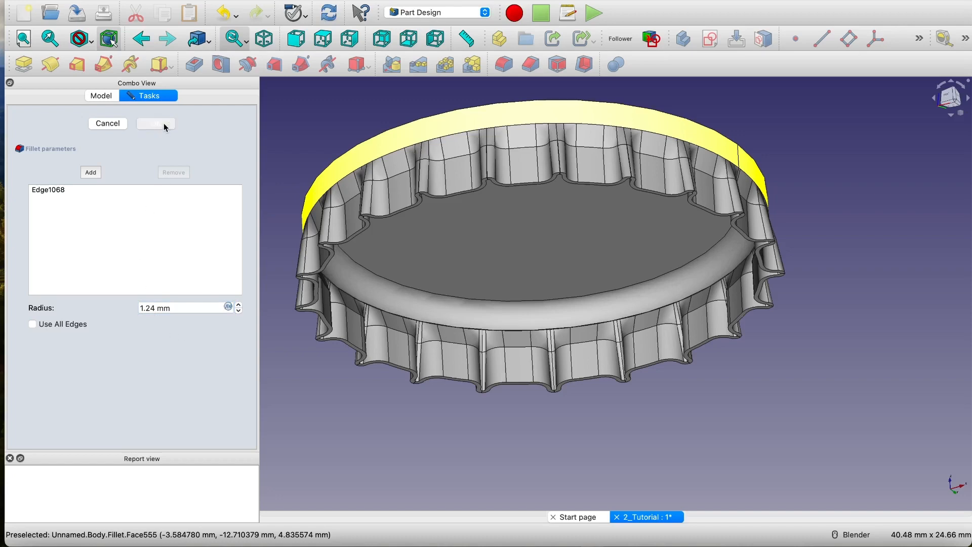
click(164, 123)
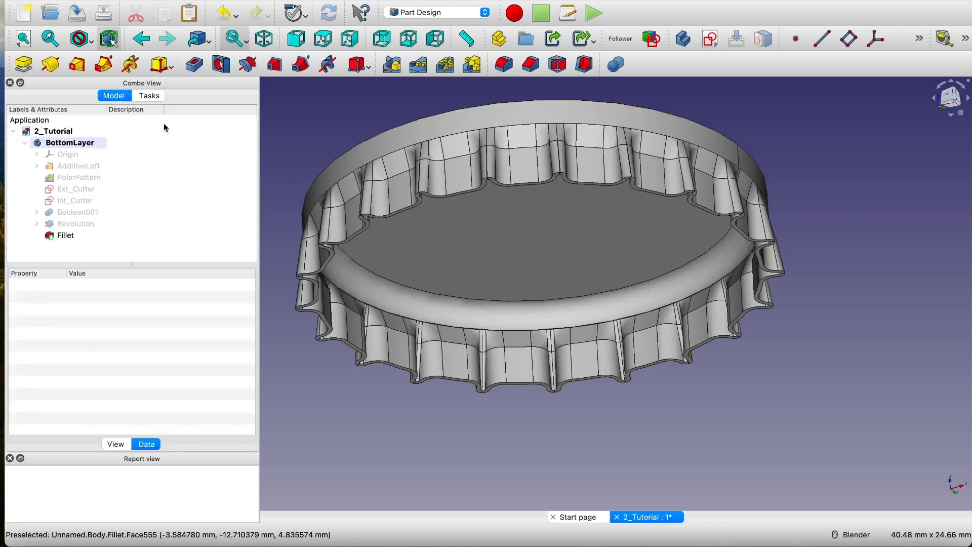
- Fillet the outer circular edge of the cap's top face with a radius of 1.49999 mm
scroll(728, 274, down, 2)
middle_drag(728, 274, 499, 343)
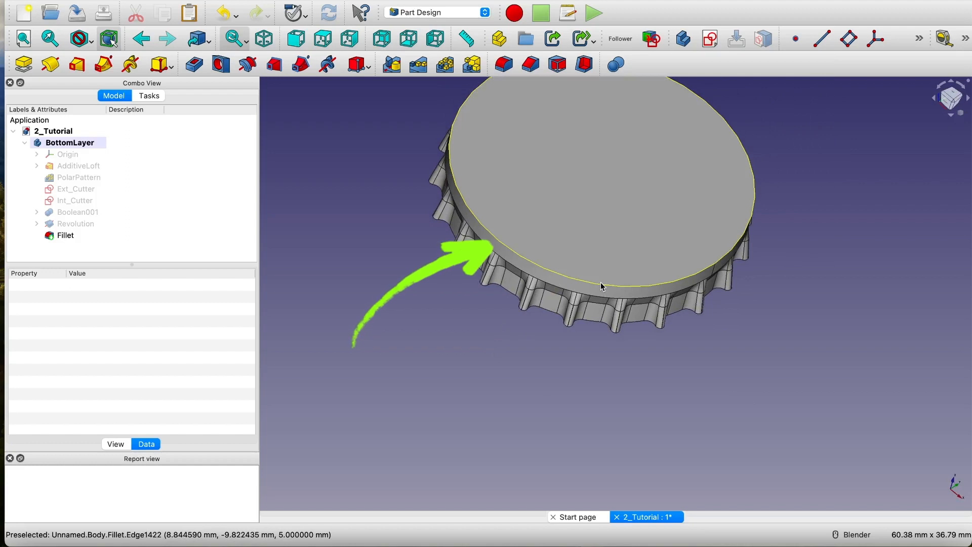
click(602, 286)
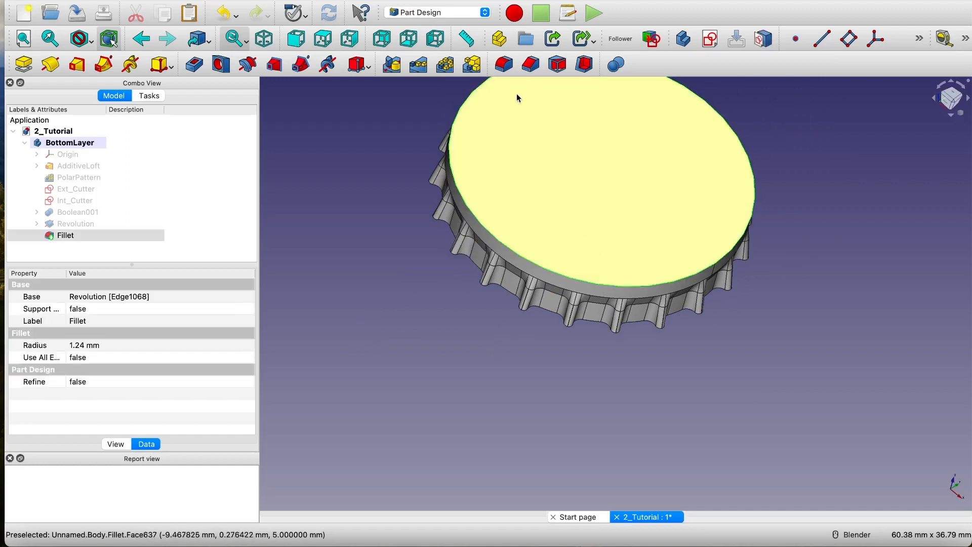
click(501, 65)
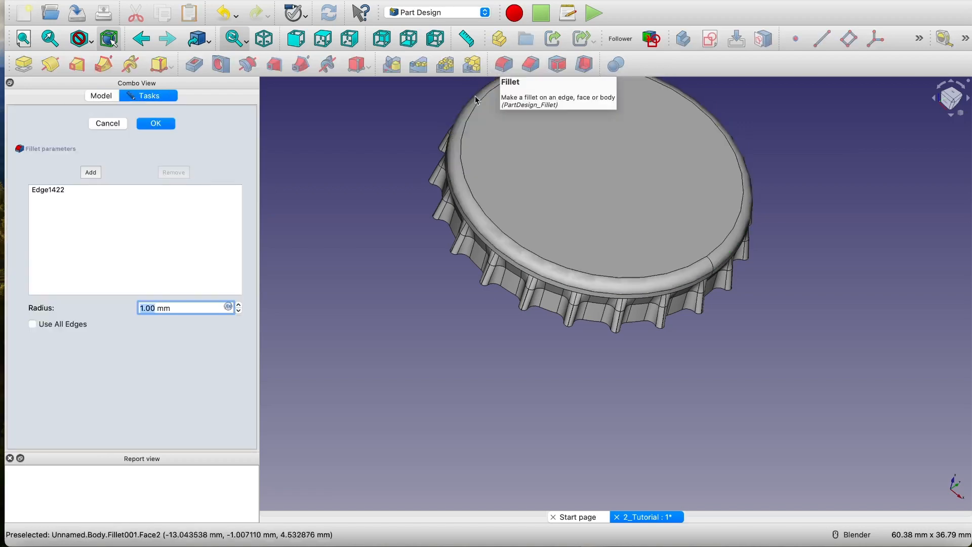
click(154, 308)
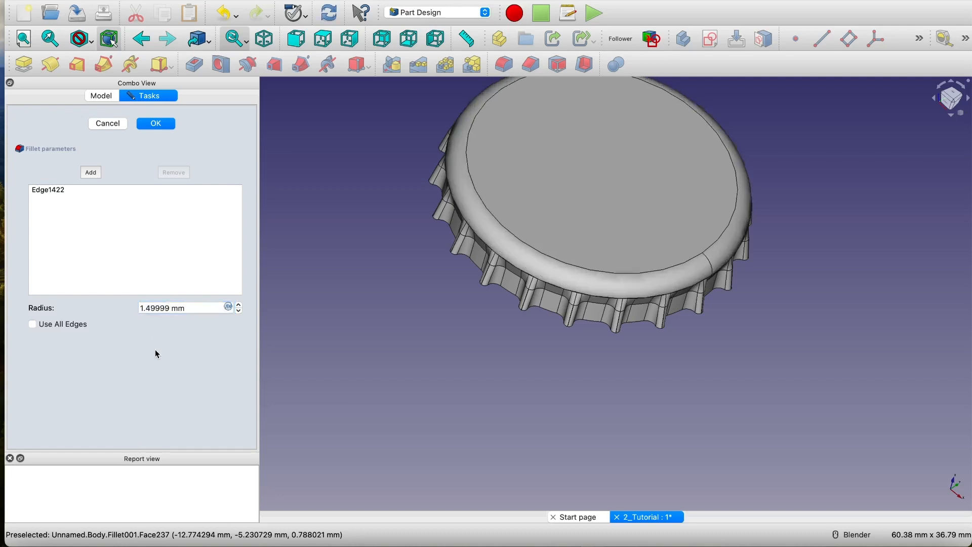
scroll(622, 329, down, 2)
middle_drag(622, 329, 624, 282)
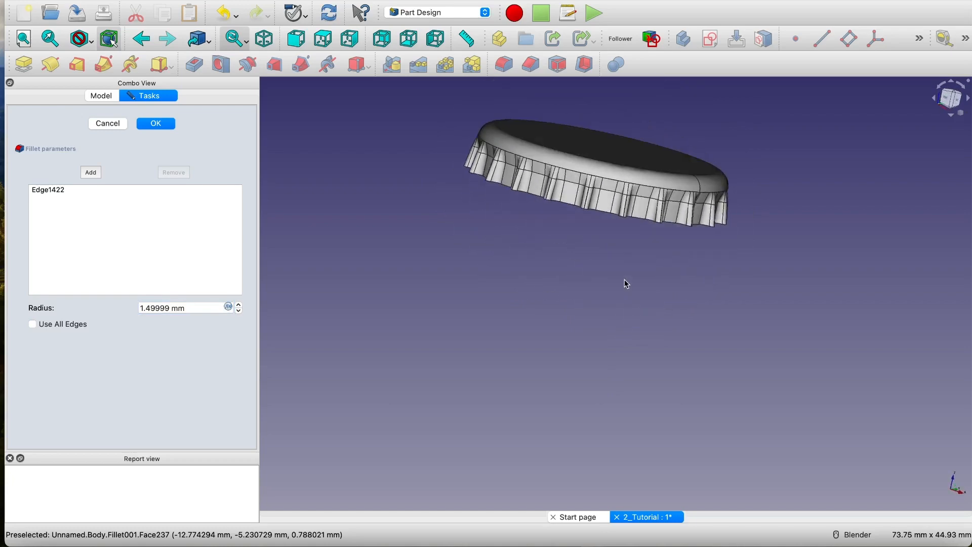
click(167, 126)
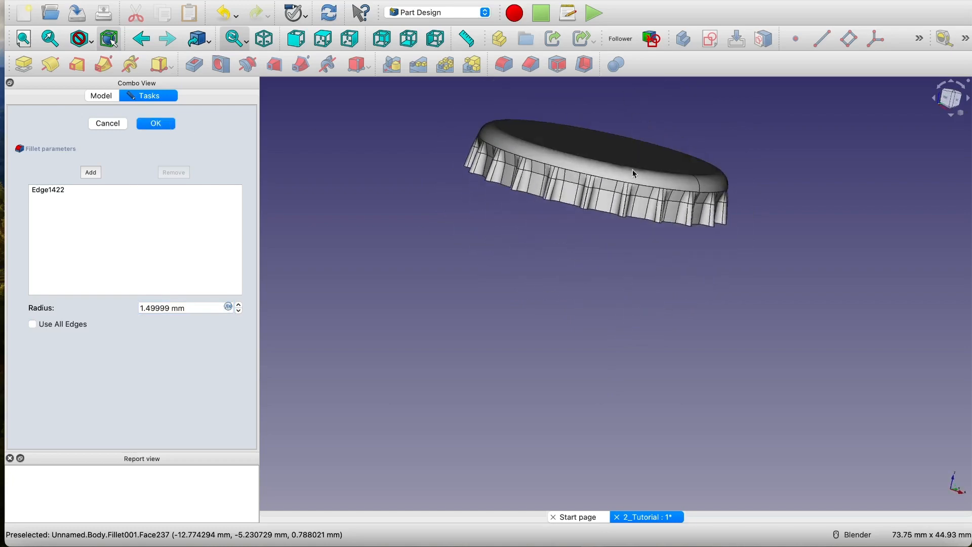
- Collapse the BottomLayer body in the model tree and rename it BottleCap
middle_drag(580, 282, 396, 253)
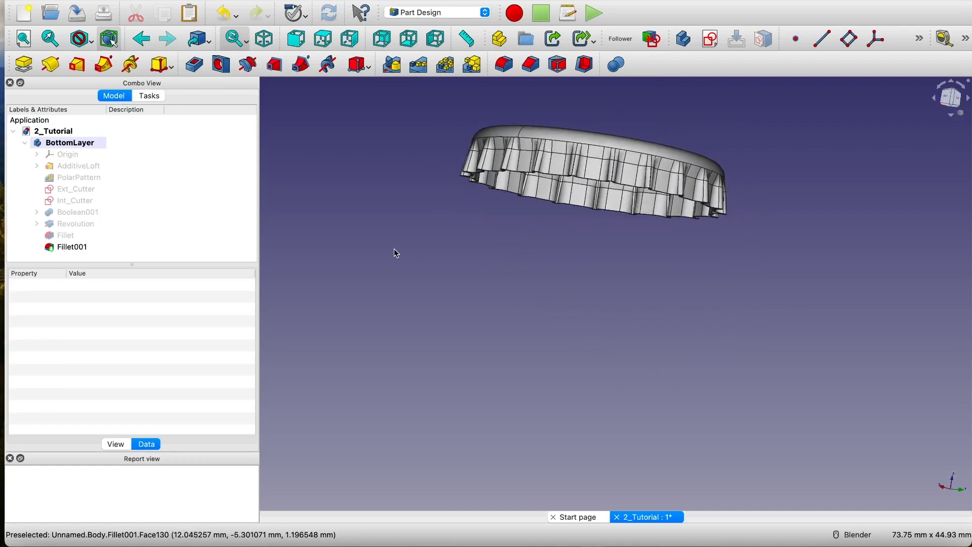
click(24, 144)
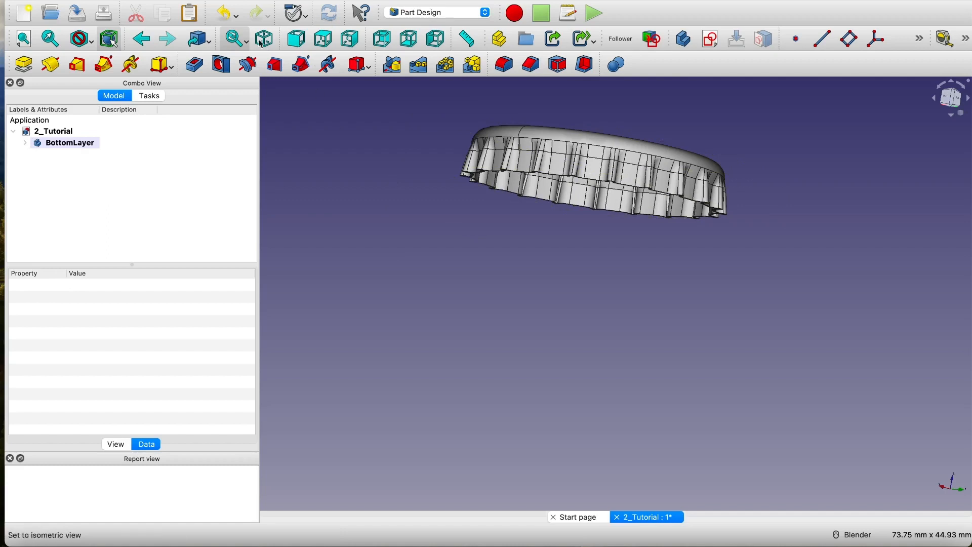
click(261, 44)
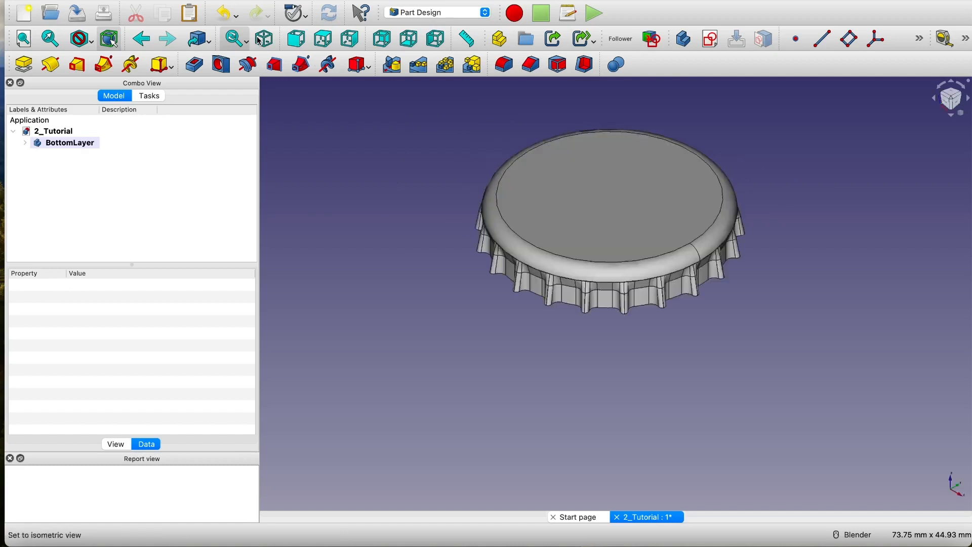
right_click(70, 148)
click(111, 344)
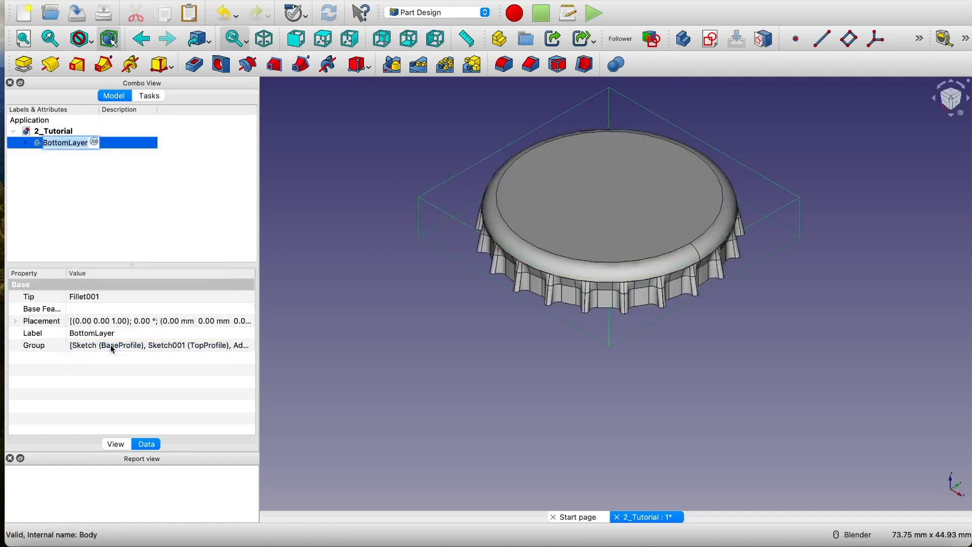
text(BottleCap)
click(96, 166)
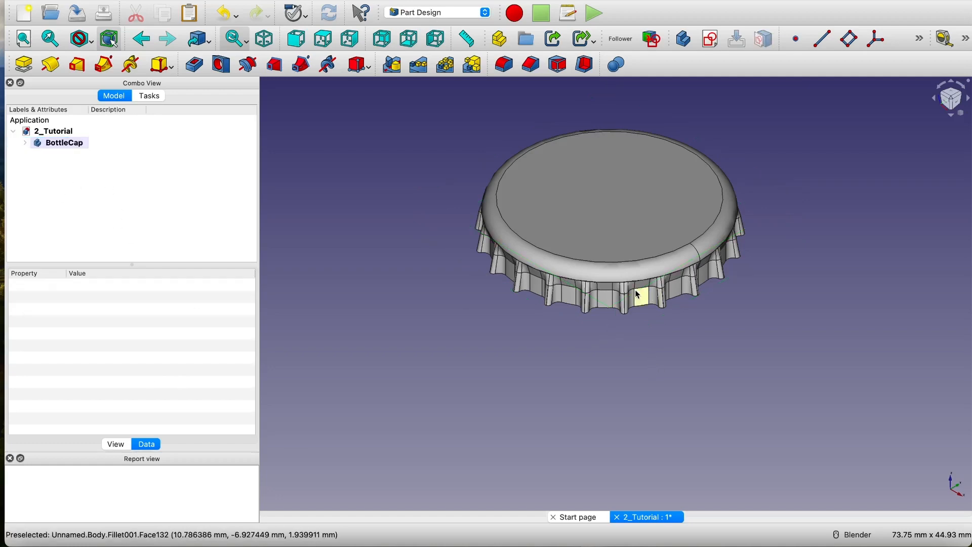
- Set the Refine property to true for the last fillet, Fillet001, in the BottleCap body
scroll(639, 297, up, 10)
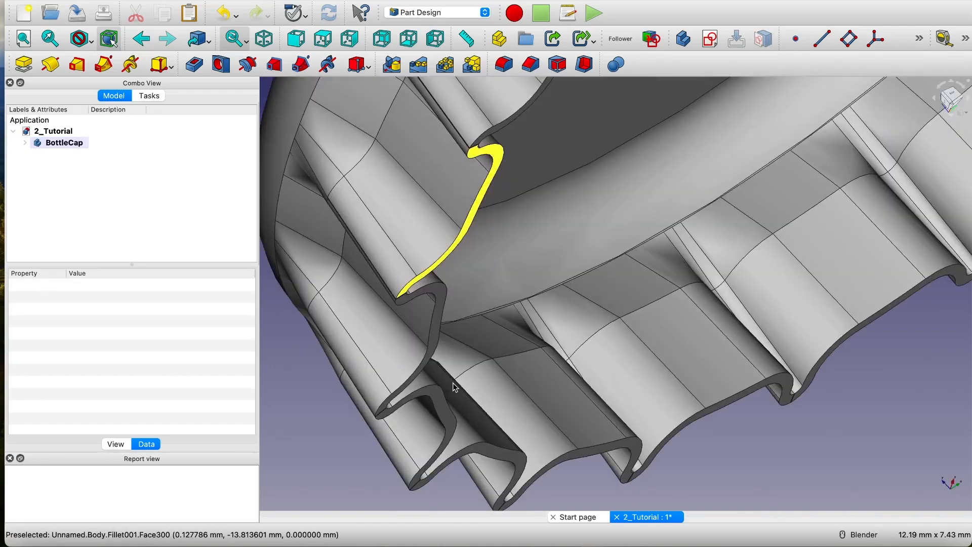
click(26, 144)
click(71, 248)
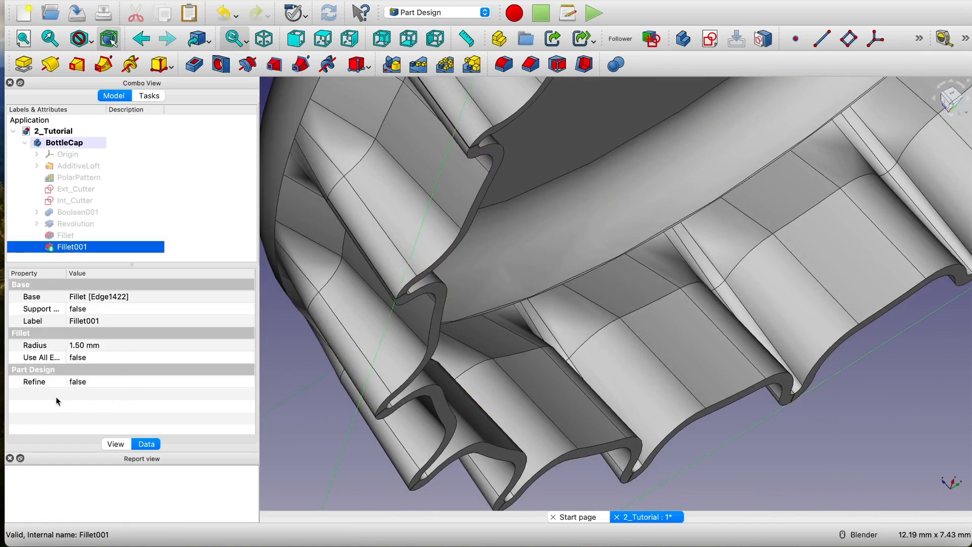
click(241, 384)
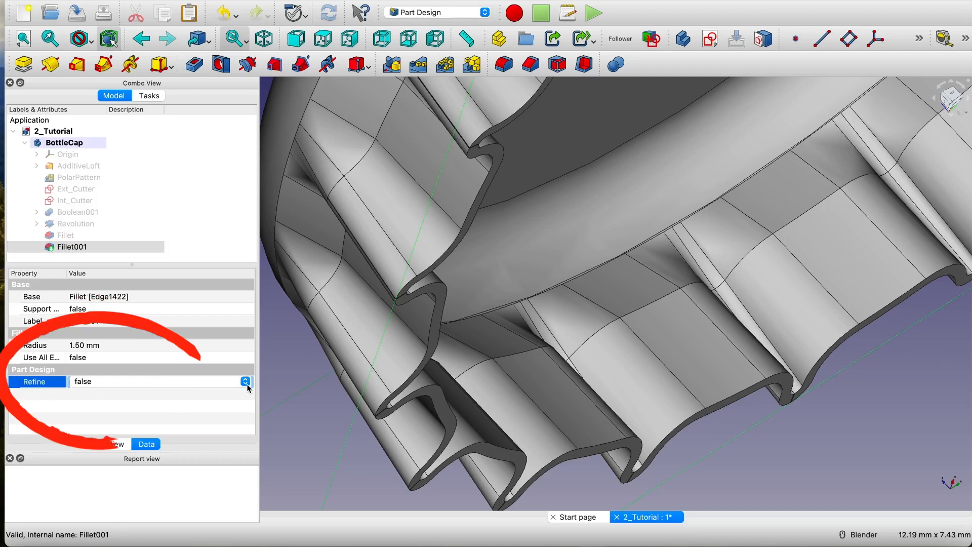
click(246, 382)
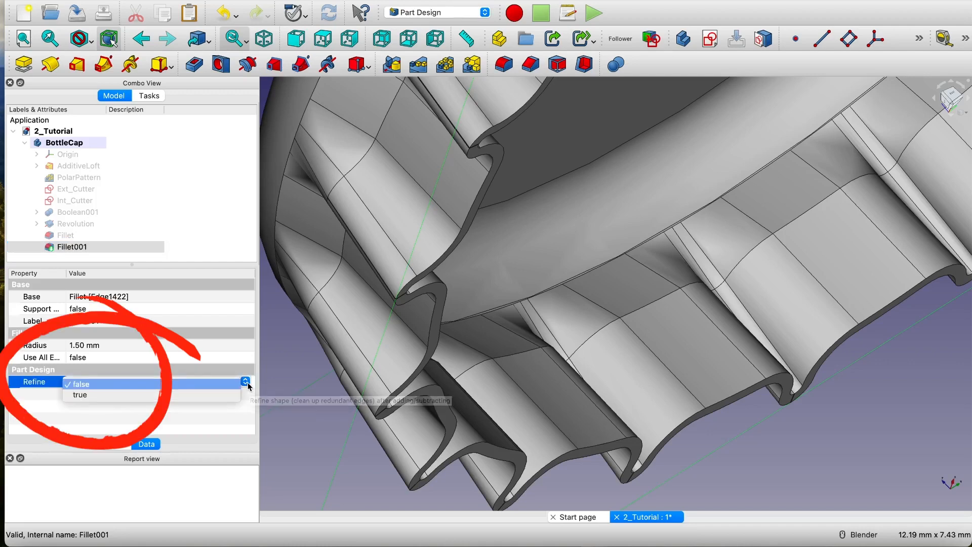
click(178, 395)
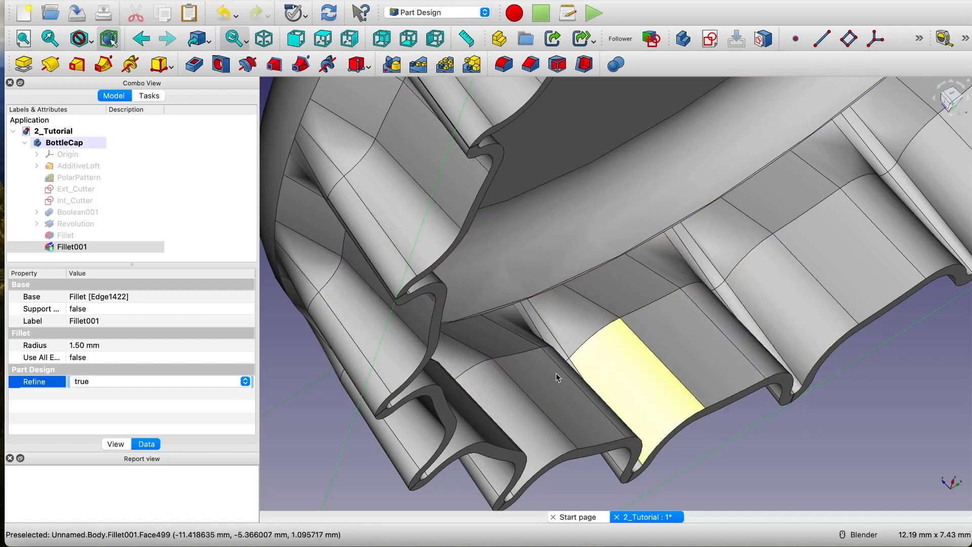
- Recompute the document to apply the refinement to the cap's shape
scroll(464, 154, down, 6)
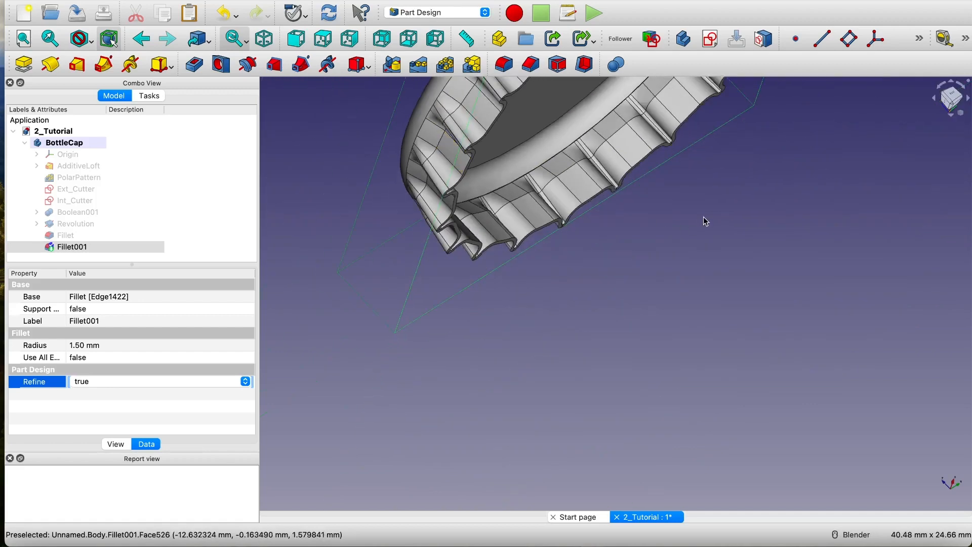
middle_drag(705, 219, 586, 231)
scroll(489, 196, up, 6)
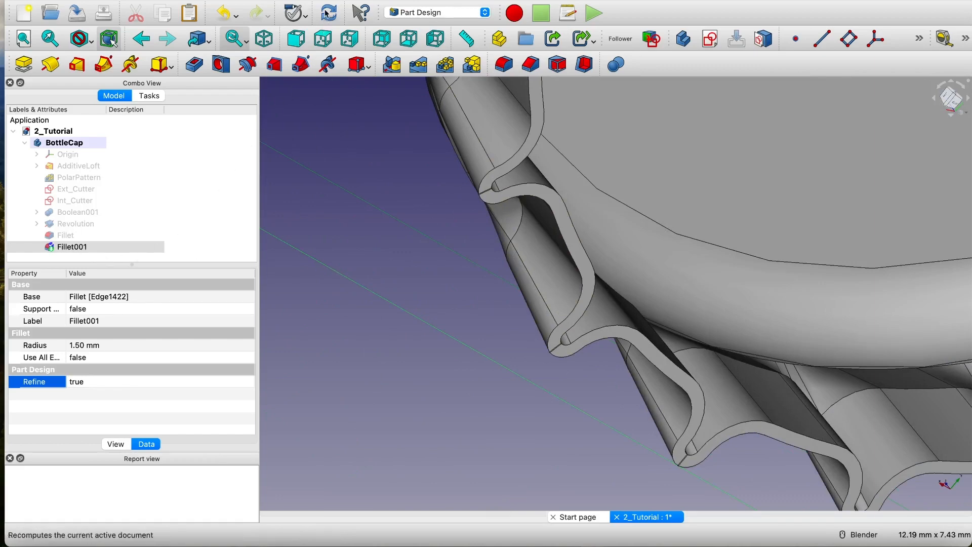
key(0)
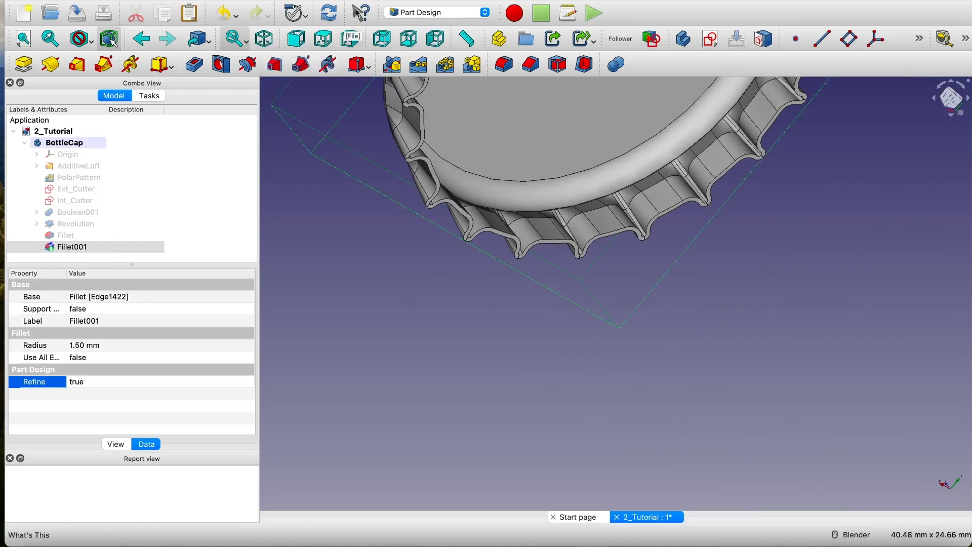
click(330, 10)
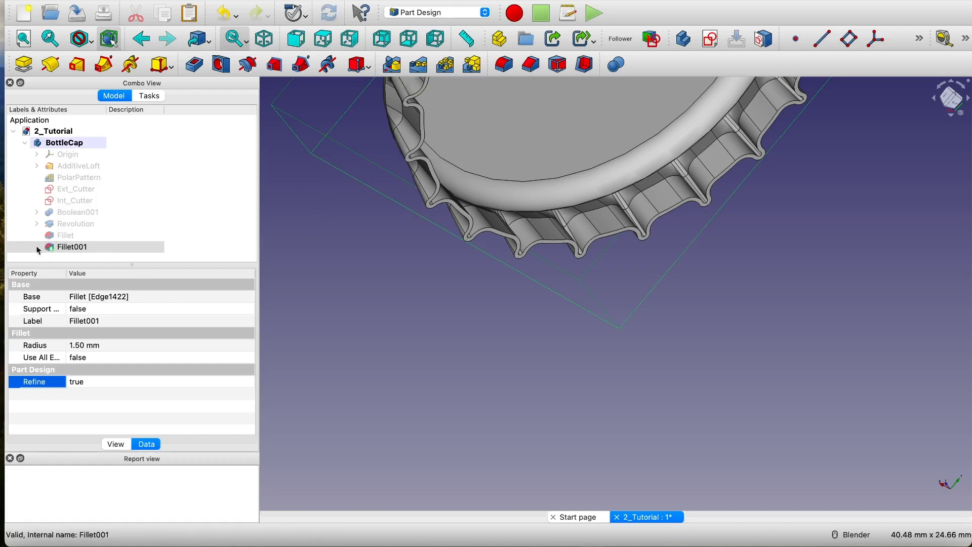
- Examine the crimped skirt's bottom face and outer flutes for redundant edges, from below and in isometric view
scroll(402, 135, up, 3)
scroll(402, 136, up, 3)
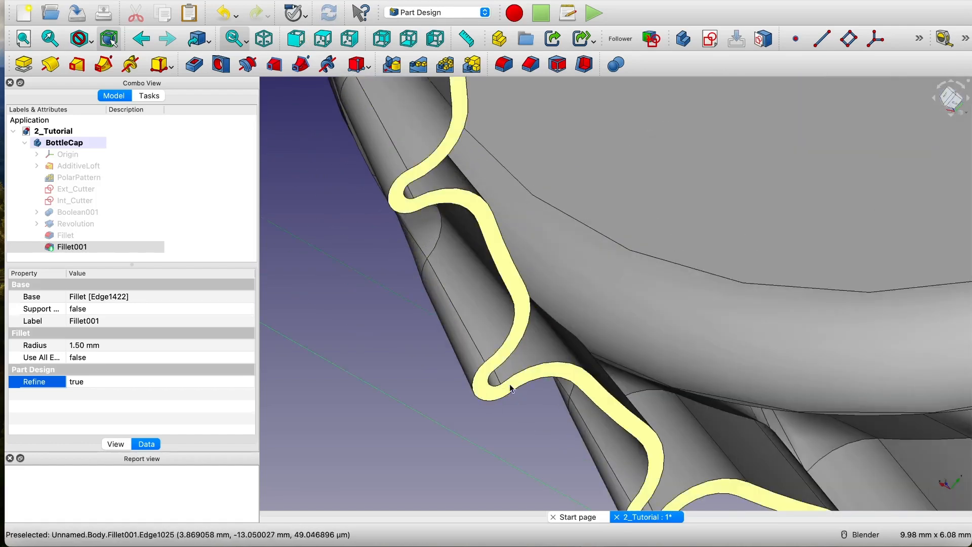
key(0)
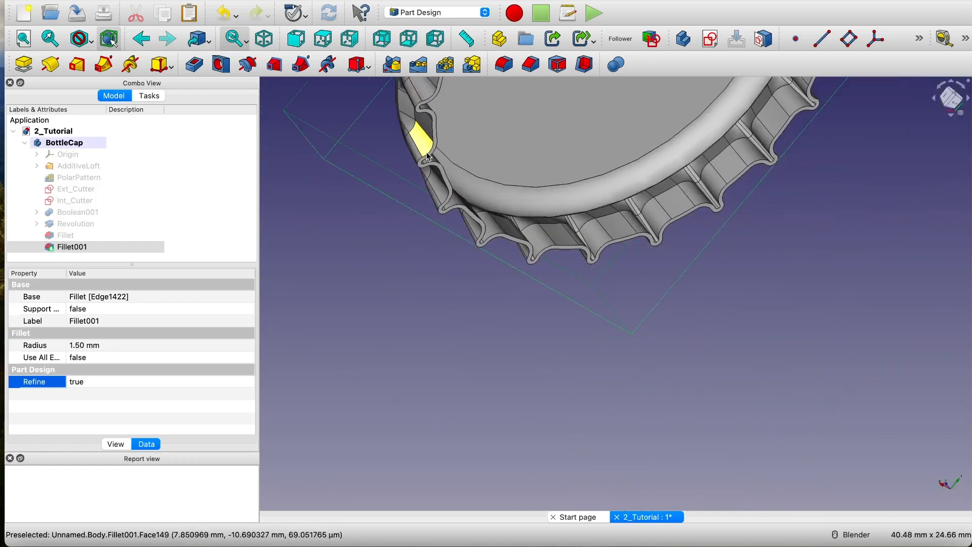
click(263, 40)
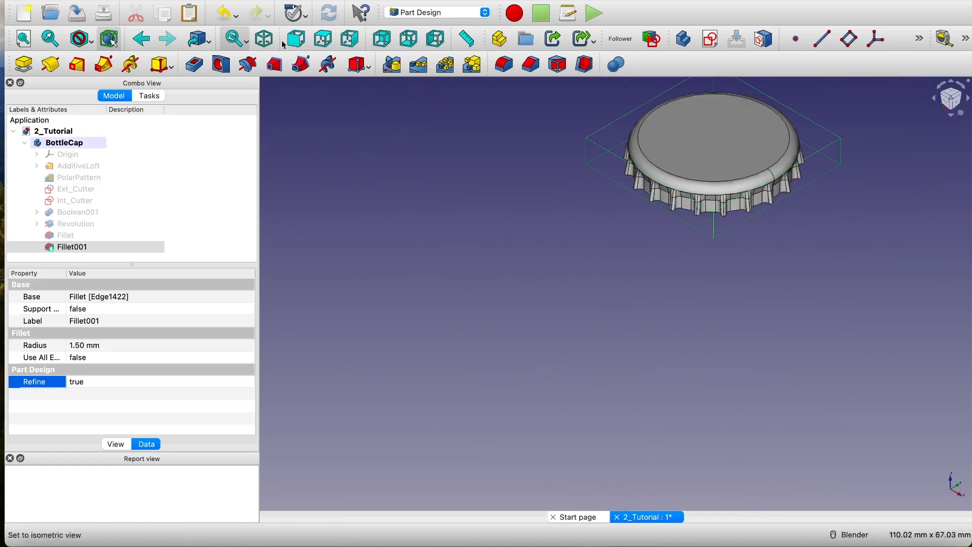
scroll(727, 169, up, 5)
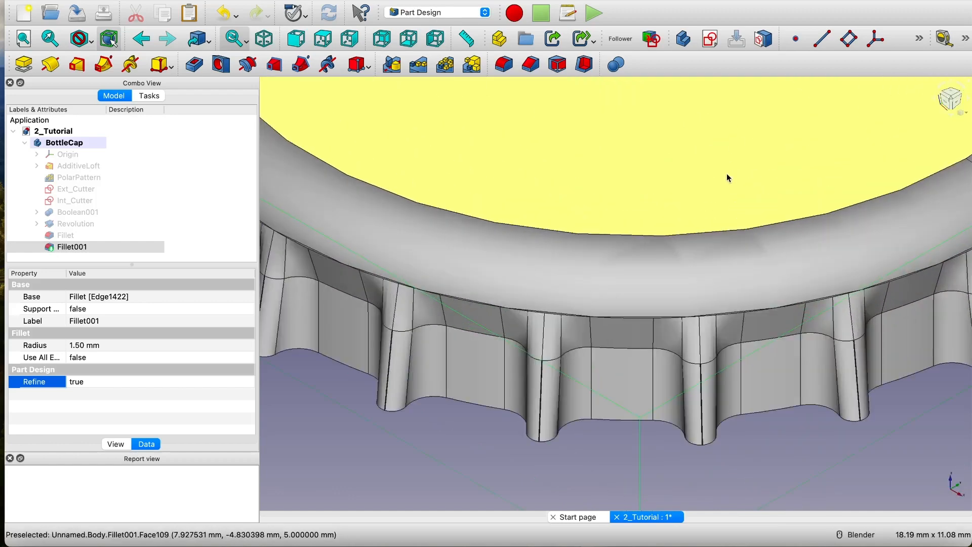
scroll(726, 173, down, 5)
scroll(711, 292, up, 5)
scroll(718, 283, up, 4)
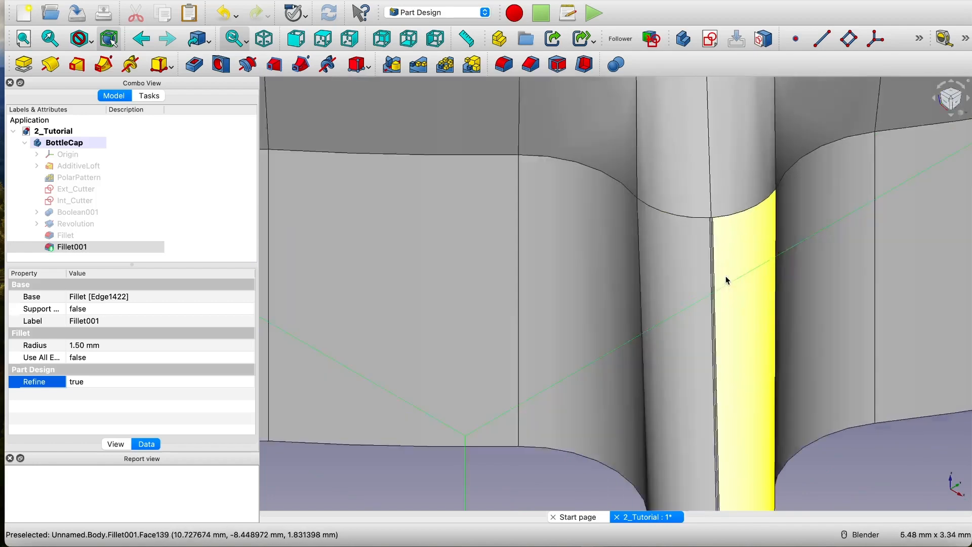
scroll(723, 261, down, 5)
scroll(776, 301, down, 3)
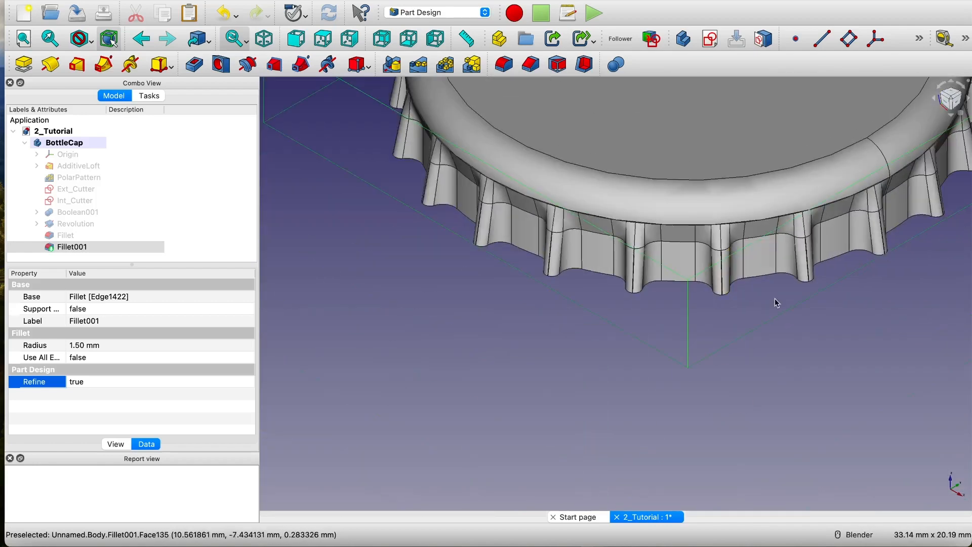
scroll(781, 269, up, 2)
scroll(753, 302, down, 6)
middle_drag(754, 302, 819, 335)
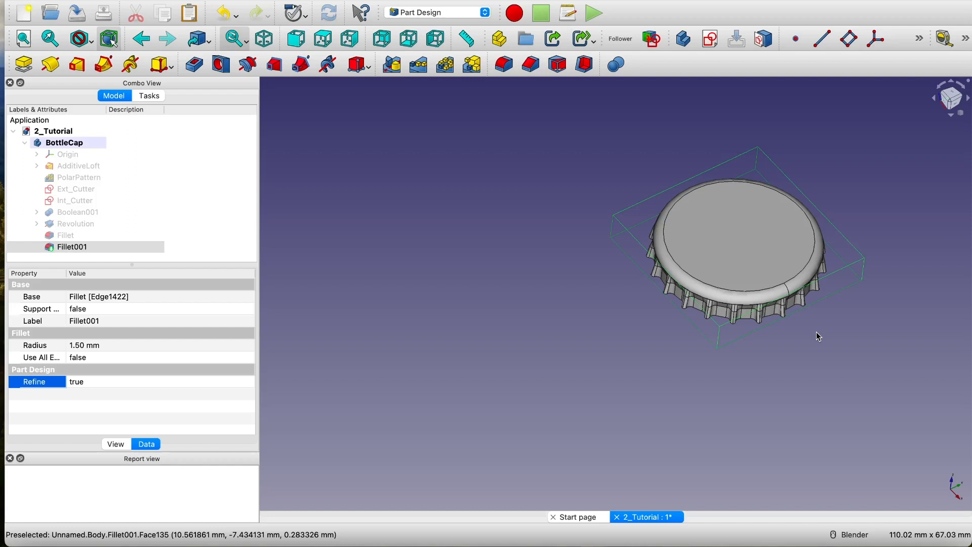
- Collapse the BottleCap body in the model tree and centre the finished cap in the view
click(26, 143)
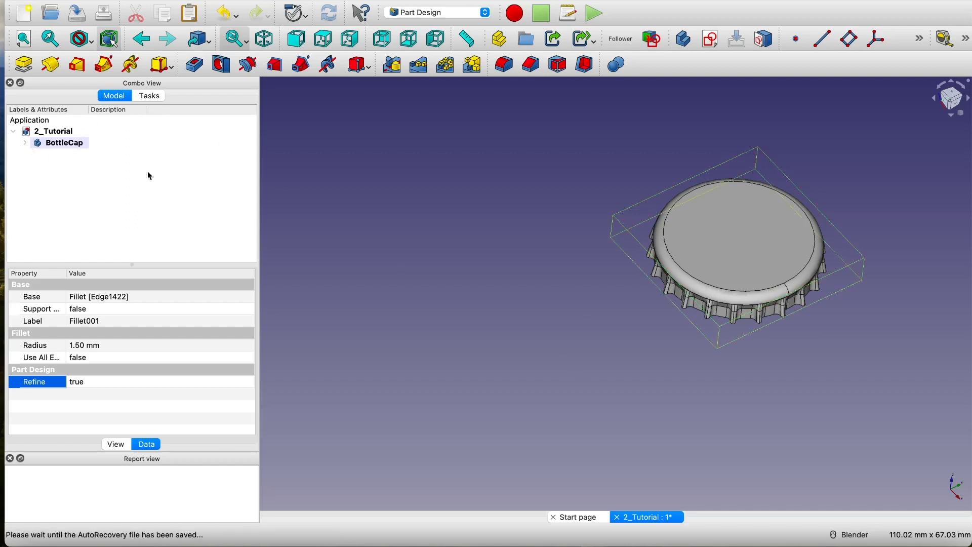
shift+middle_drag(420, 242, 294, 247)
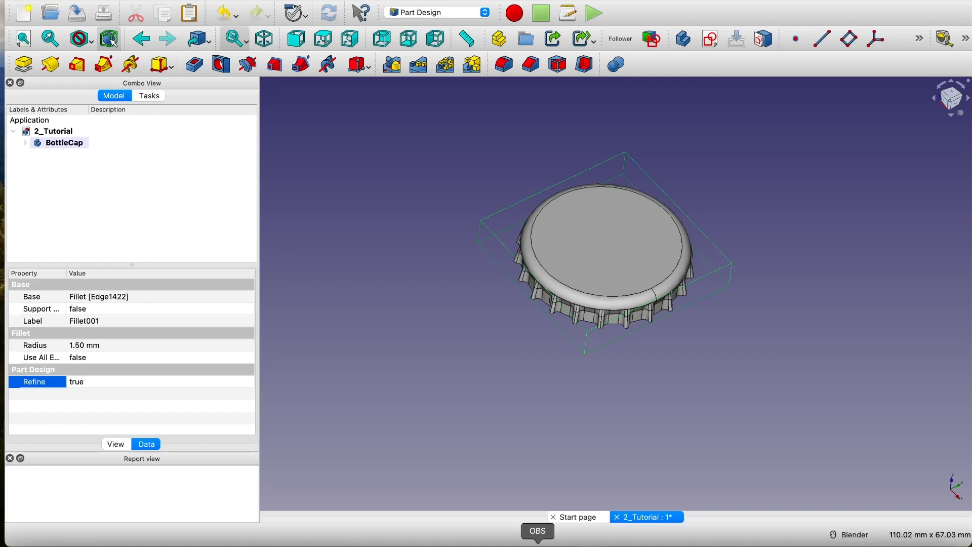
click(538, 545)
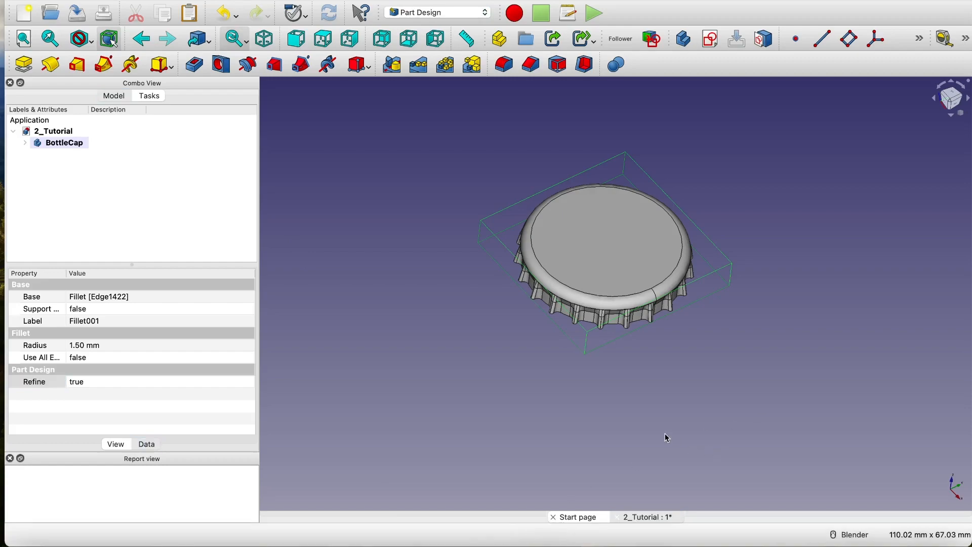